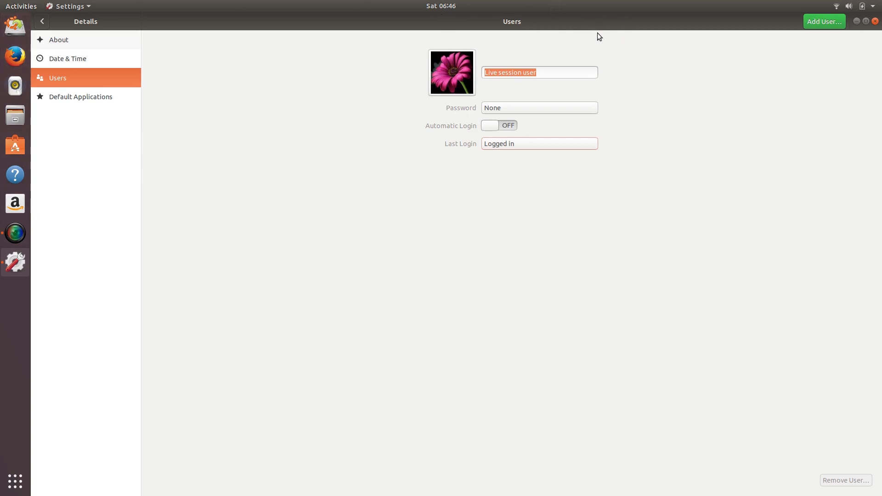
- Restore the maximized Users settings window to its smaller size and close it
double_click(596, 18)
double_click(528, 76)
left_click_drag(539, 19, 499, 76)
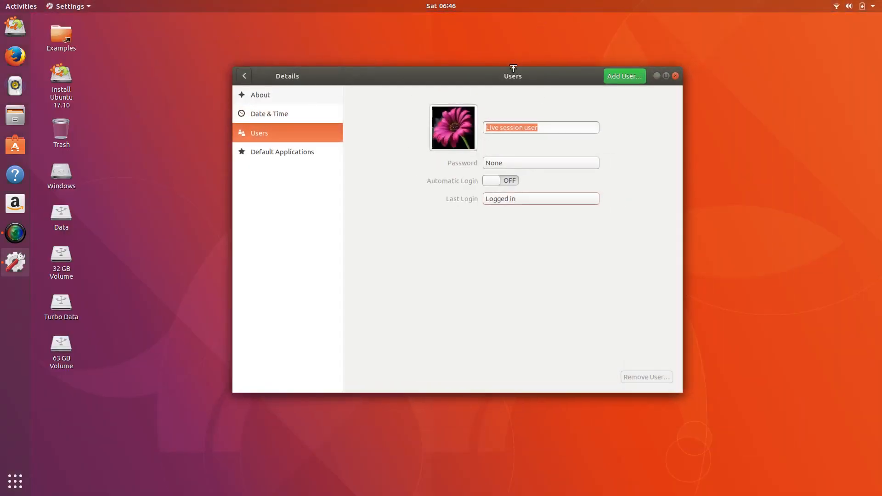
double_click(498, 76)
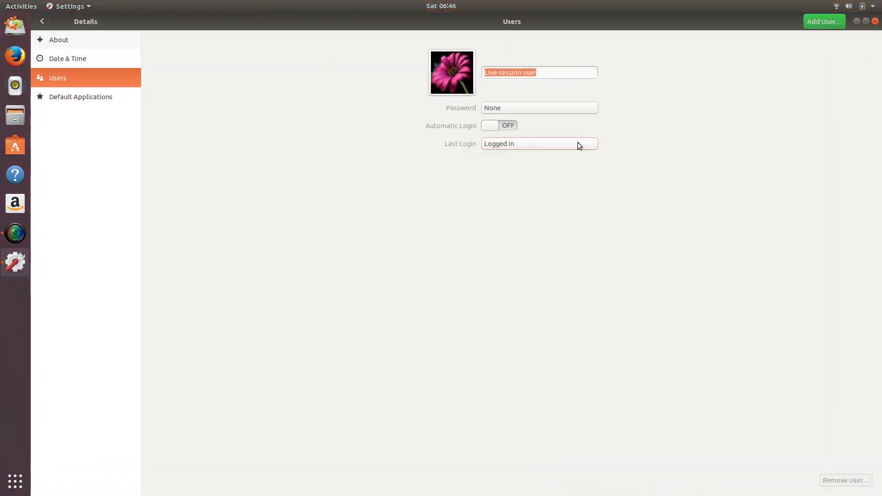
double_click(521, 21)
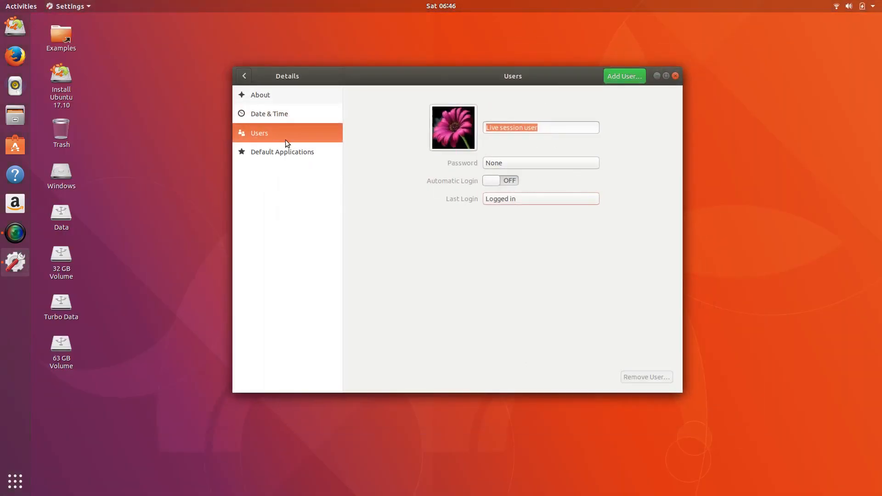
left_click(675, 76)
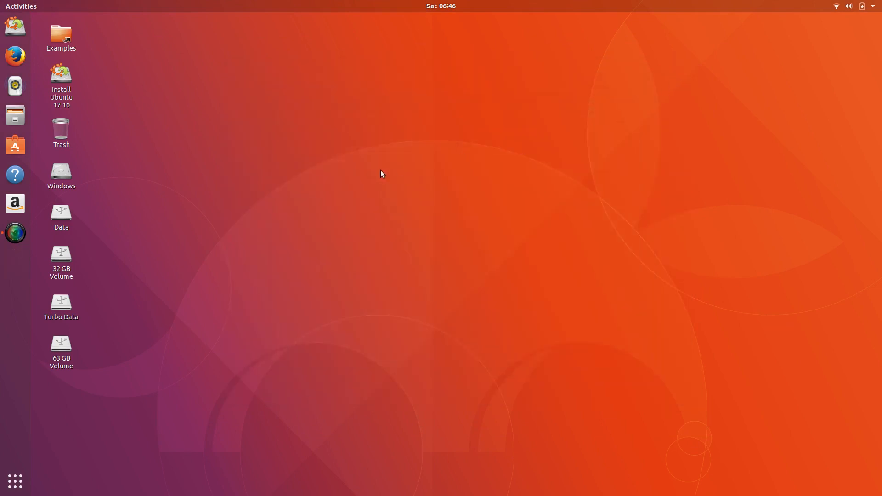
left_click_drag(478, 102, 276, 361)
left_click_drag(347, 91, 529, 373)
left_click_drag(528, 373, 335, 49)
- Open the Power settings and set the Blank screen delay to Never
left_click(881, 3)
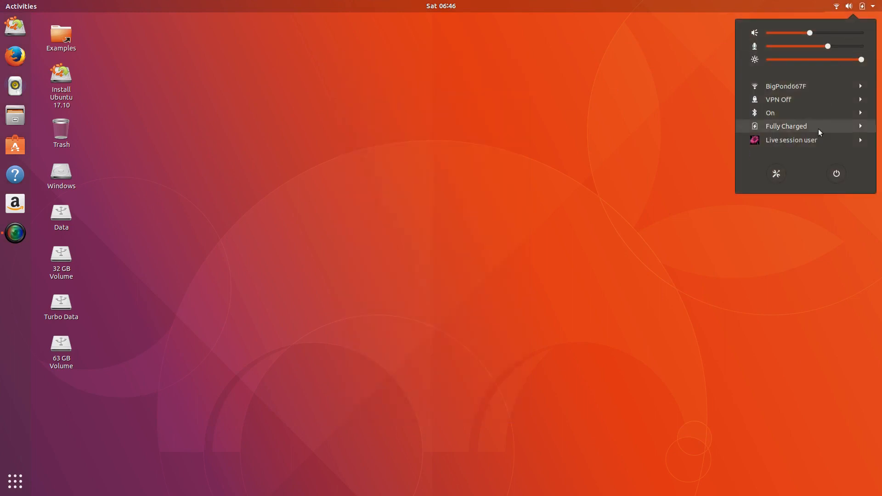
left_click(780, 141)
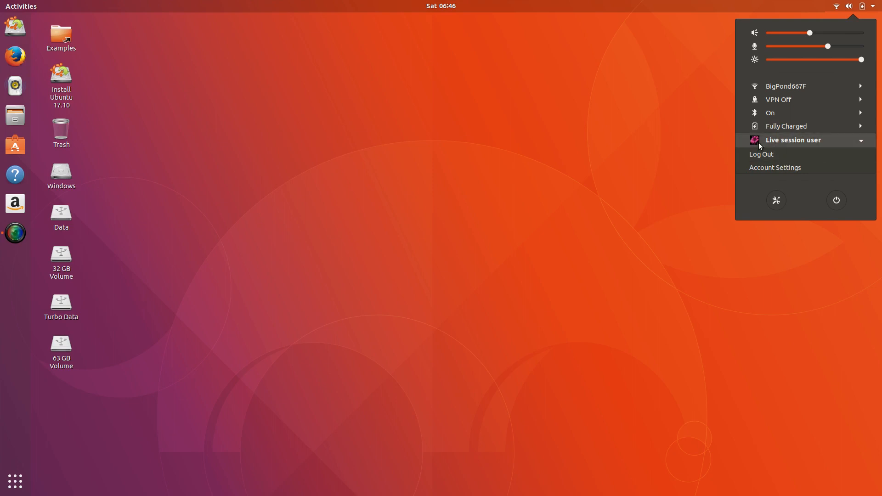
left_click(760, 143)
left_click(801, 129)
left_click(783, 141)
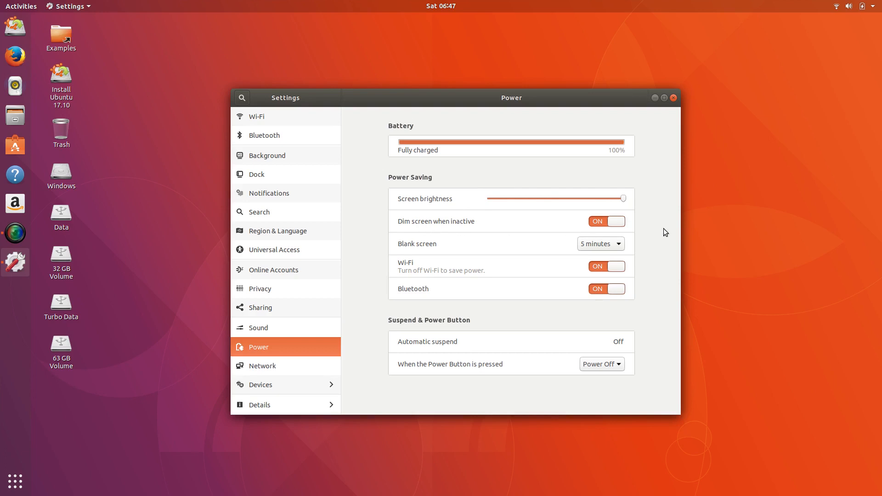
left_click(618, 245)
left_click(611, 304)
- Toggle automatic suspend on and back off for both On Battery Power and Plugged In, and close its dialog
left_click(625, 342)
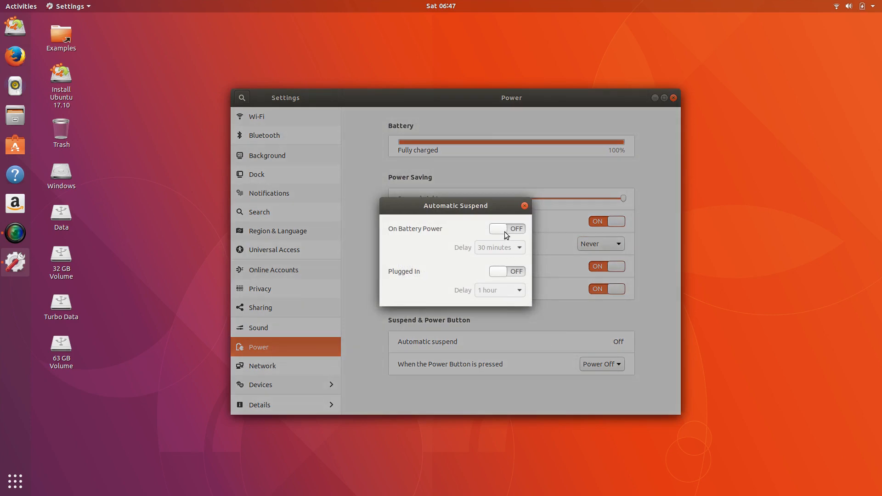
left_click(504, 229)
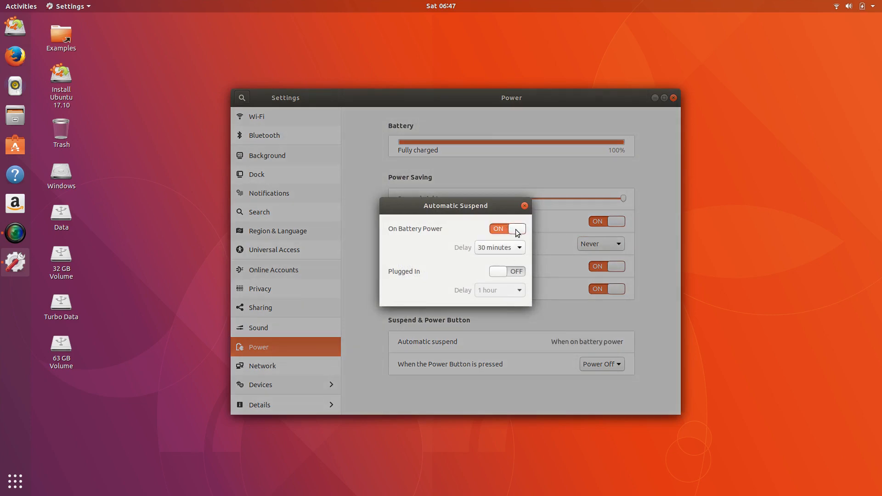
left_click(517, 250)
left_click(484, 256)
left_click(511, 229)
left_click(524, 271)
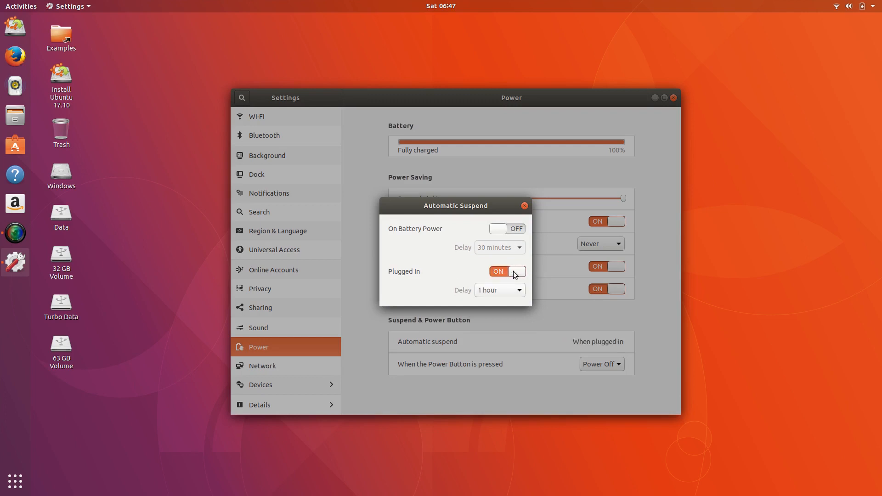
left_click(503, 275)
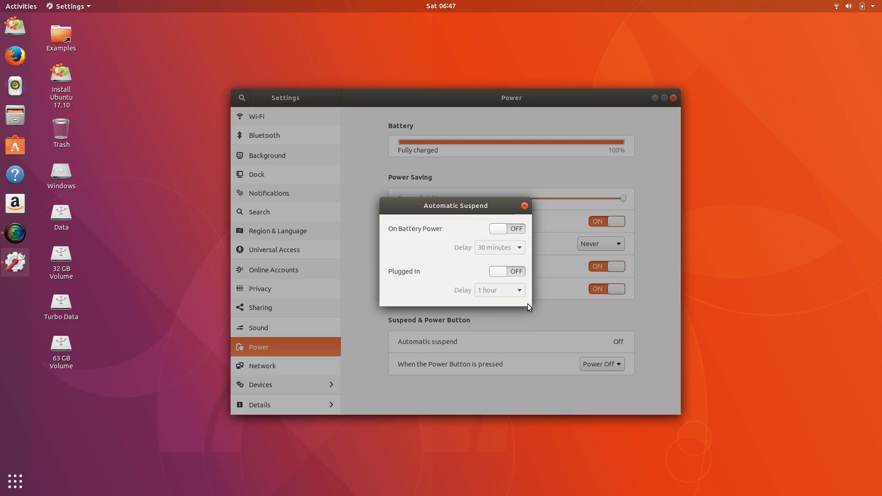
mouse_move(458, 210)
left_mouse_down()
mouse_move(633, 201)
mouse_move(429, 239)
mouse_move(464, 217)
mouse_move(580, 218)
mouse_move(458, 179)
mouse_move(396, 235)
mouse_move(613, 165)
mouse_move(550, 148)
mouse_move(400, 186)
mouse_move(450, 269)
mouse_move(553, 230)
mouse_move(429, 244)
mouse_move(367, 182)
mouse_move(296, 156)
mouse_move(404, 270)
mouse_move(691, 207)
mouse_move(444, 168)
mouse_move(405, 211)
mouse_move(416, 225)
mouse_move(596, 139)
mouse_move(399, 214)
mouse_move(423, 184)
mouse_move(495, 225)
mouse_move(378, 225)
mouse_move(409, 204)
mouse_move(480, 209)
mouse_move(449, 204)
mouse_move(488, 221)
mouse_move(470, 210)
left_mouse_up()
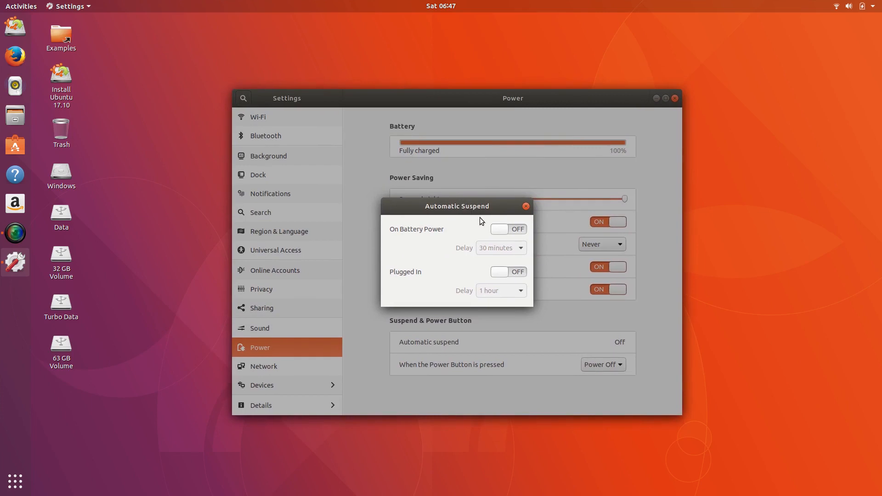
left_click(525, 207)
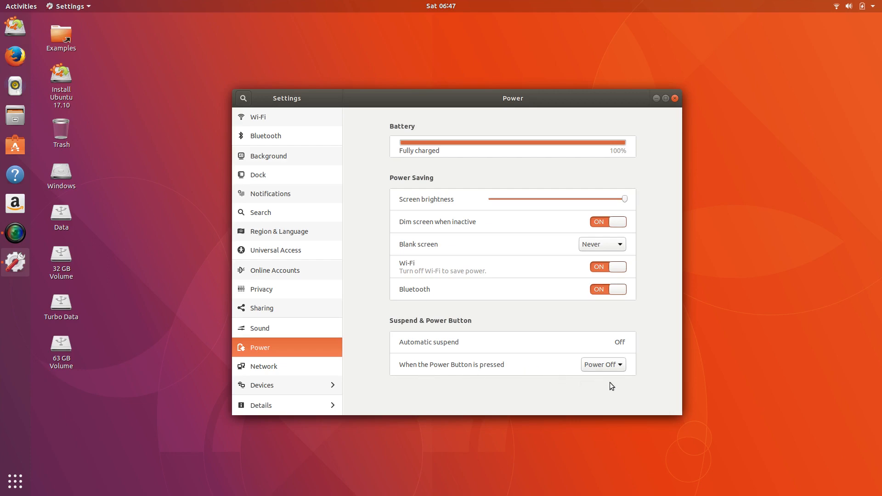
- Set the action for pressing the power button to Nothing and close the settings window
left_click(616, 365)
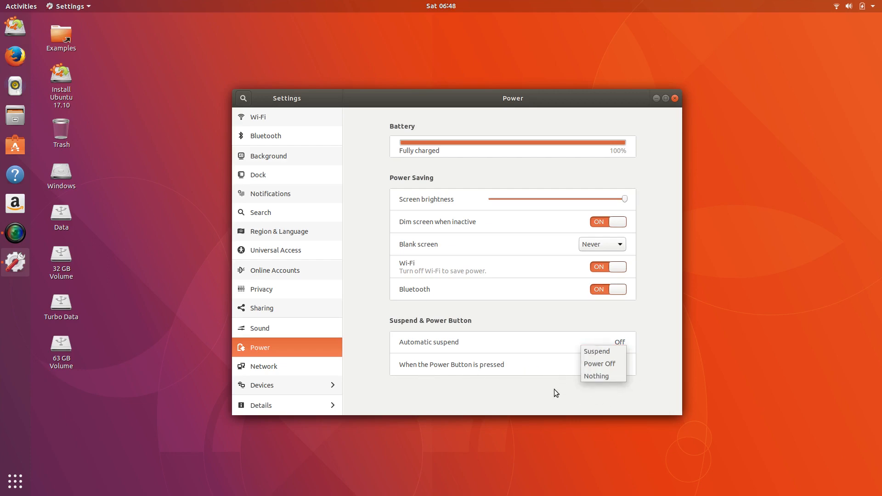
left_click(600, 377)
left_click(596, 363)
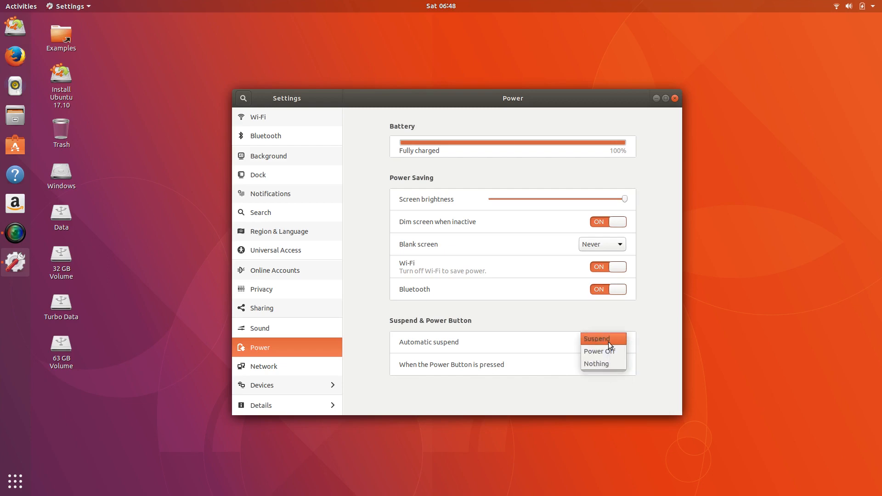
left_click(606, 365)
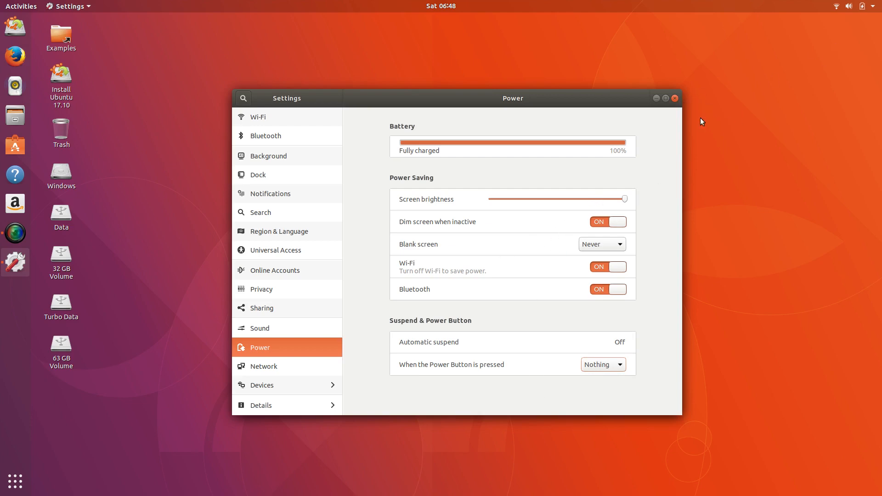
left_click(675, 98)
- Open the Bluetooth settings, turn Bluetooth off and close the settings window
left_click(854, 6)
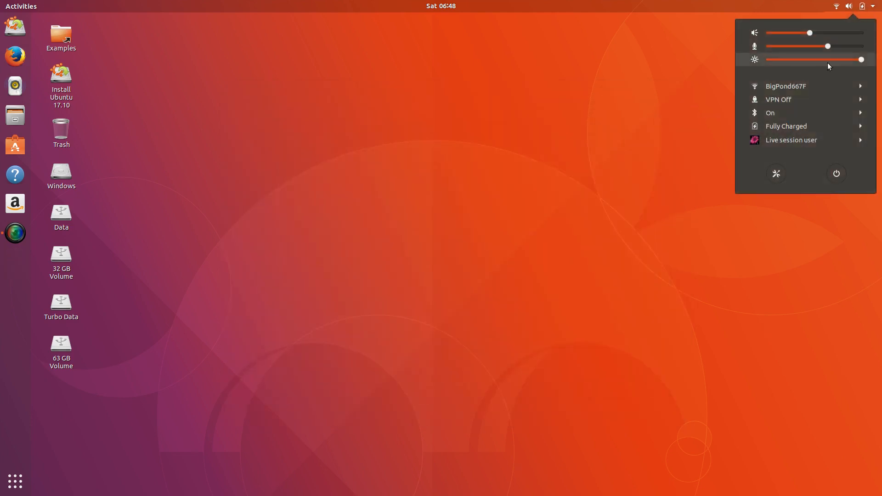
left_click(810, 115)
left_click(784, 141)
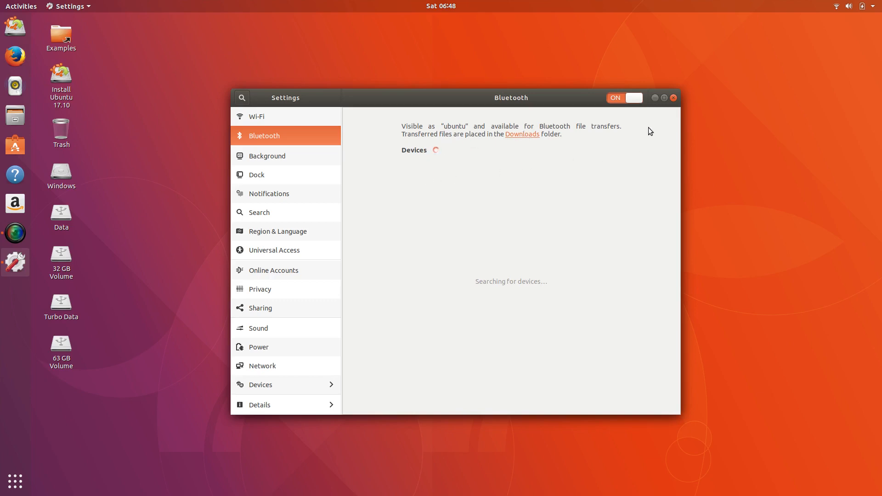
left_click(626, 98)
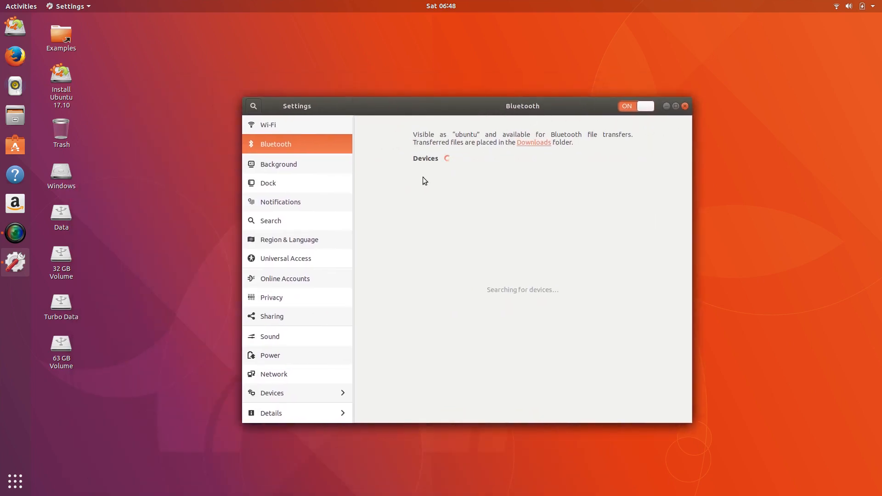
left_click_drag(508, 110, 494, 97)
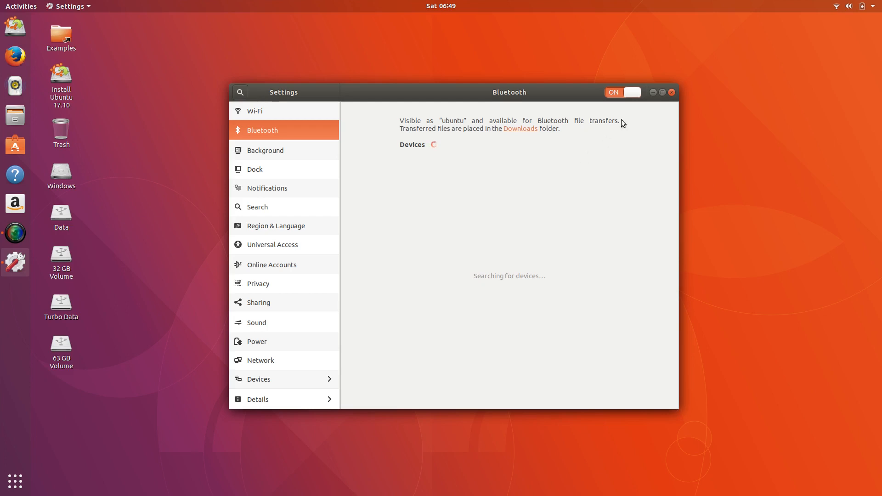
left_click(619, 92)
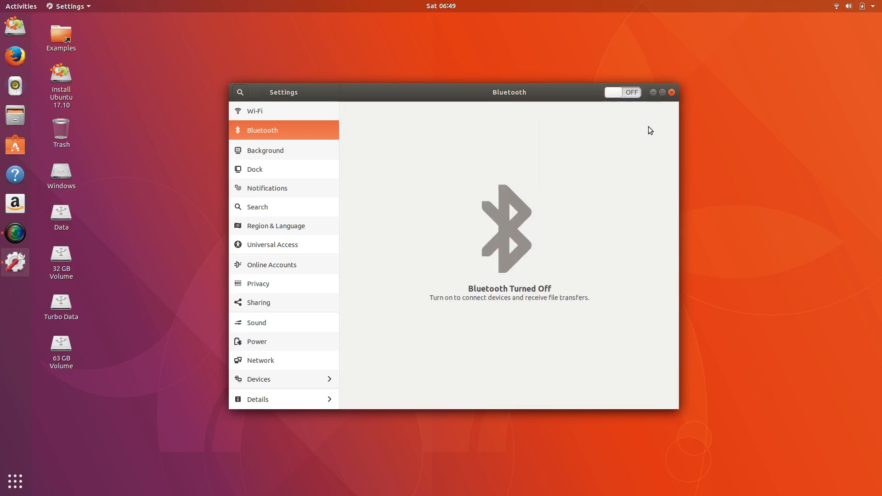
left_click(671, 92)
- Open the Network settings through the VPN entry of the system status area
left_click(872, 5)
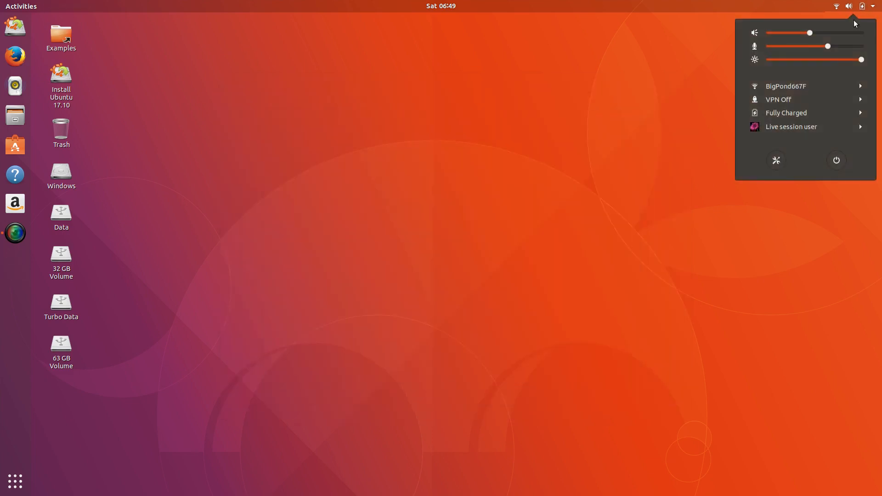
left_click(798, 100)
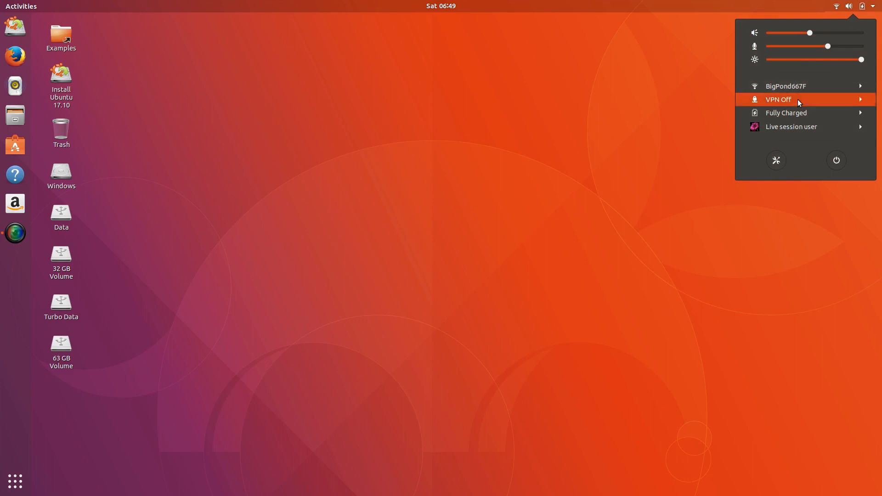
left_click(788, 114)
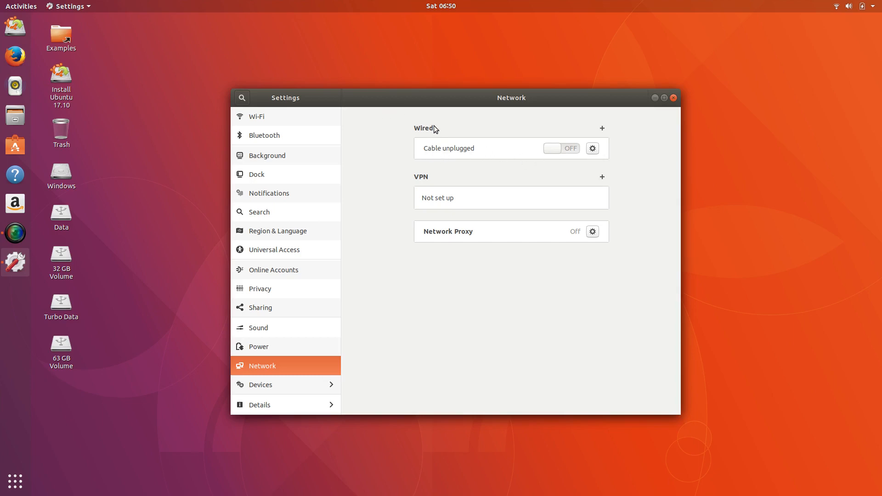
- Examine the Identity, IPv4, IPv6 and Security options of a new wired connection profile and cancel it
left_click(592, 149)
left_click(603, 129)
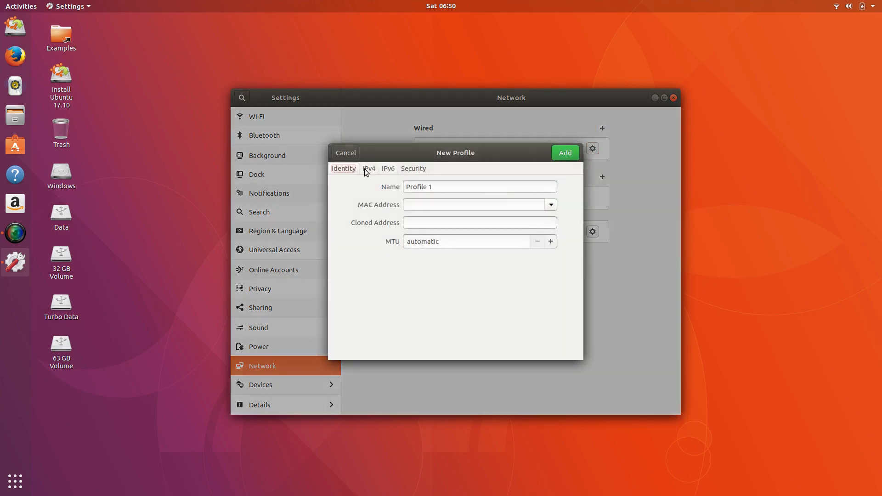
left_click(367, 169)
left_click(390, 169)
left_click(413, 169)
left_click(385, 169)
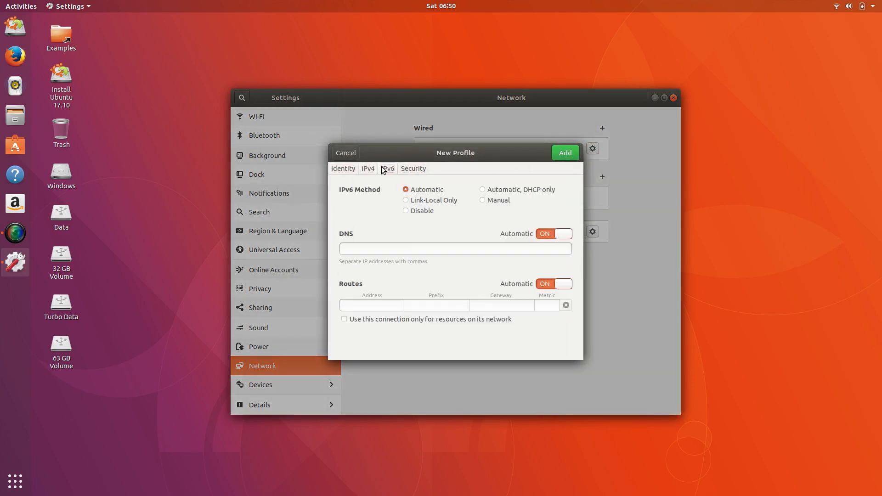
left_click(368, 169)
left_click(353, 168)
left_click(374, 170)
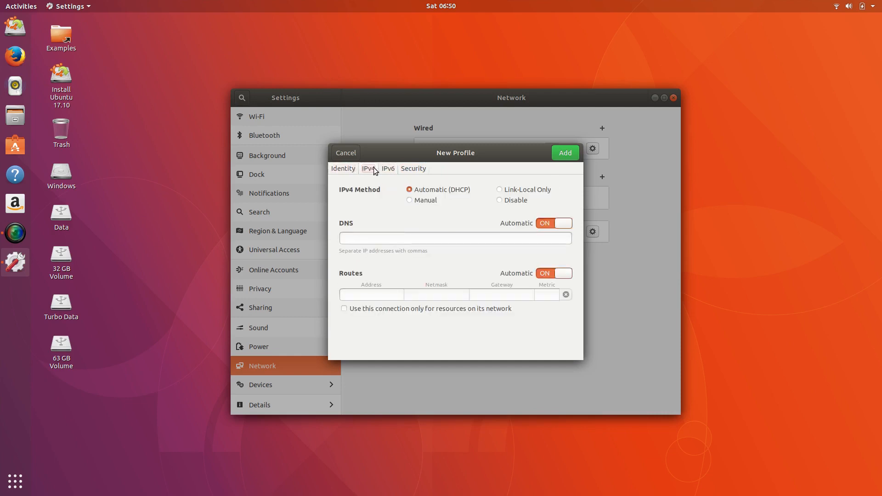
left_click(385, 168)
left_click(413, 166)
left_click(341, 168)
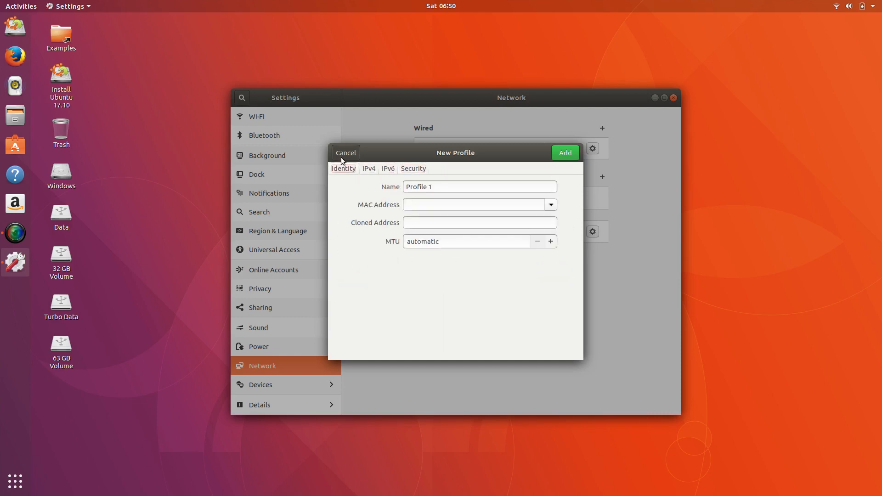
left_click_drag(405, 152, 348, 157)
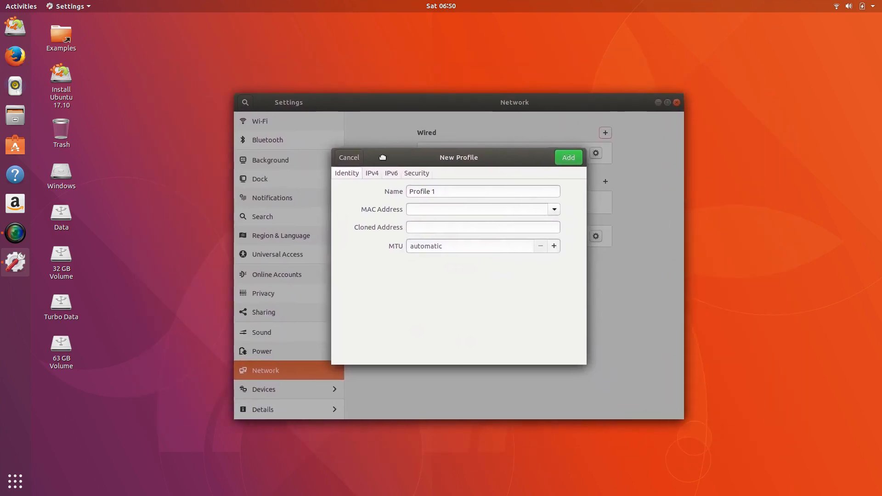
left_click(349, 158)
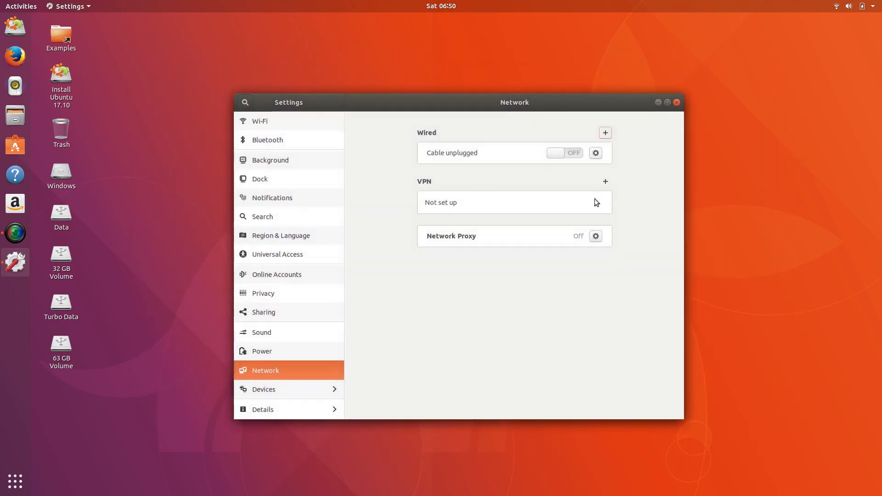
- Examine the Identity, IPv4, IPv6 and Security options of the existing wired connection, including its MAC address choices
left_click(597, 156)
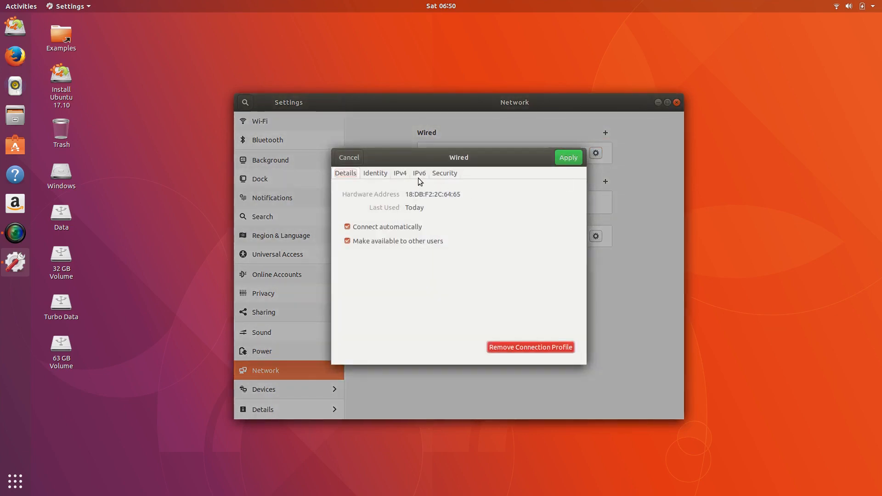
left_click(568, 157)
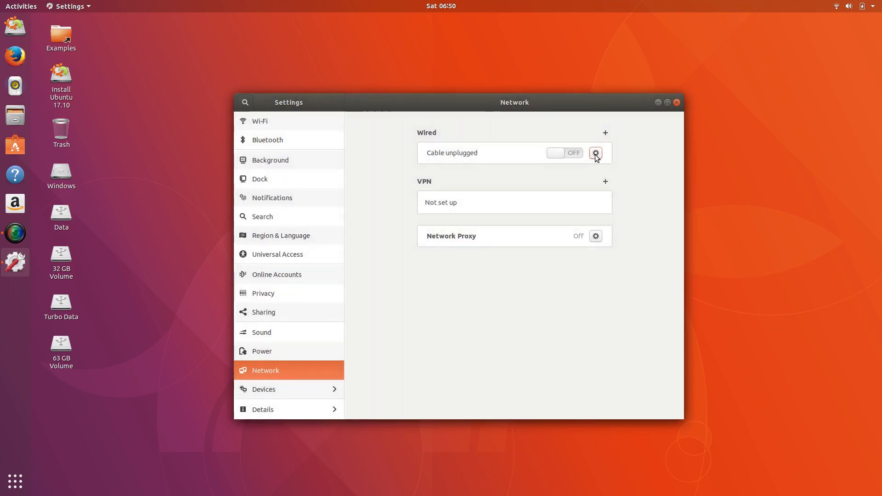
left_click(595, 157)
left_click(375, 173)
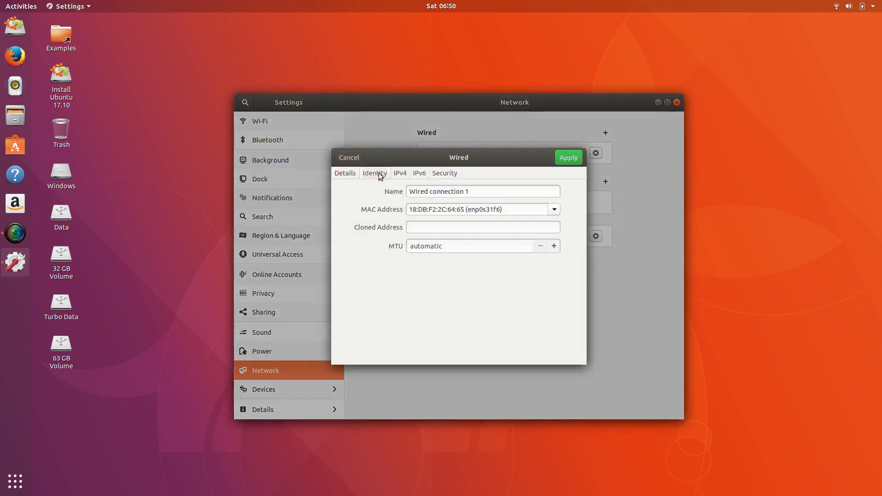
left_click(400, 173)
left_click(419, 174)
left_click(444, 173)
left_click(394, 175)
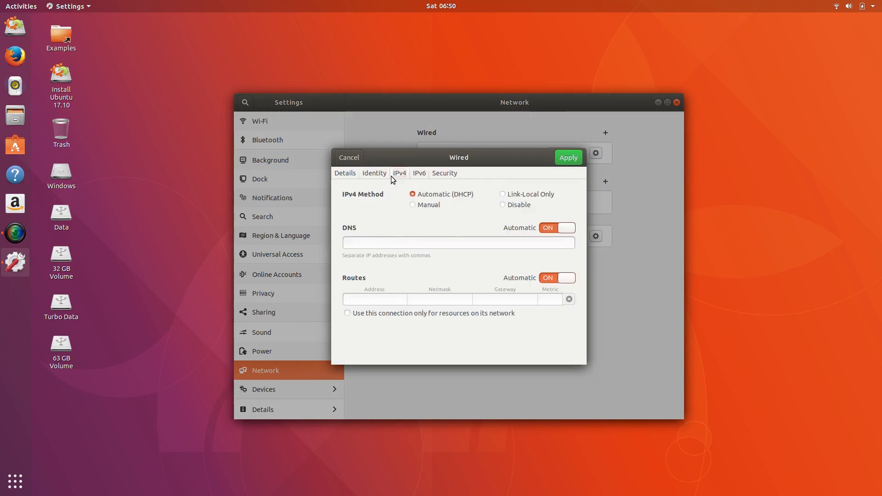
left_click(385, 174)
left_click(554, 210)
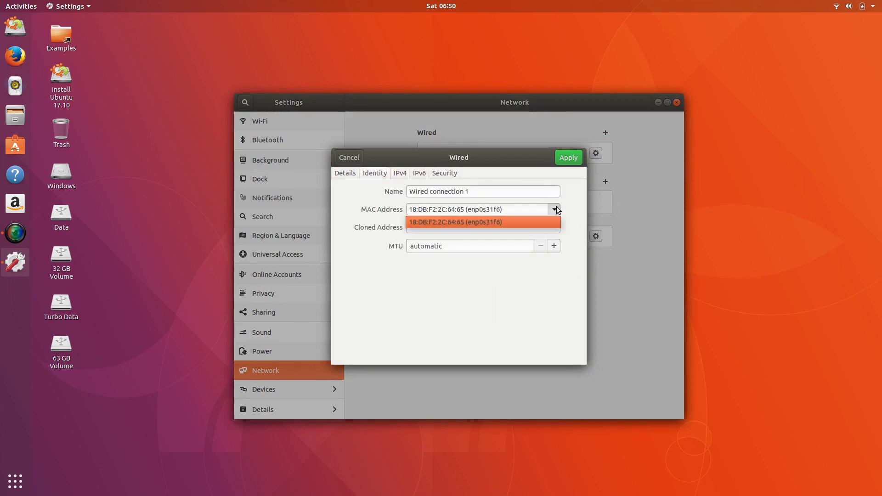
left_click(442, 269)
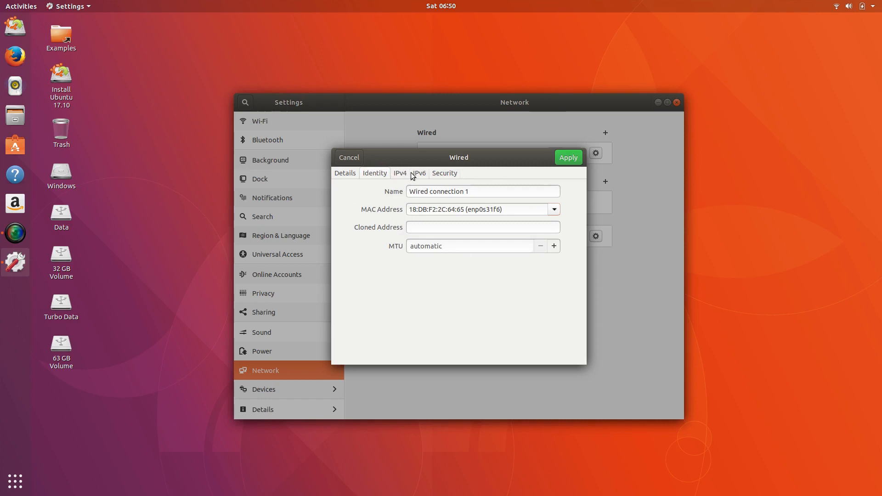
- Examine the wired connection's hardware address and last-used details, recheck its IP and security options, and cancel
left_click(345, 174)
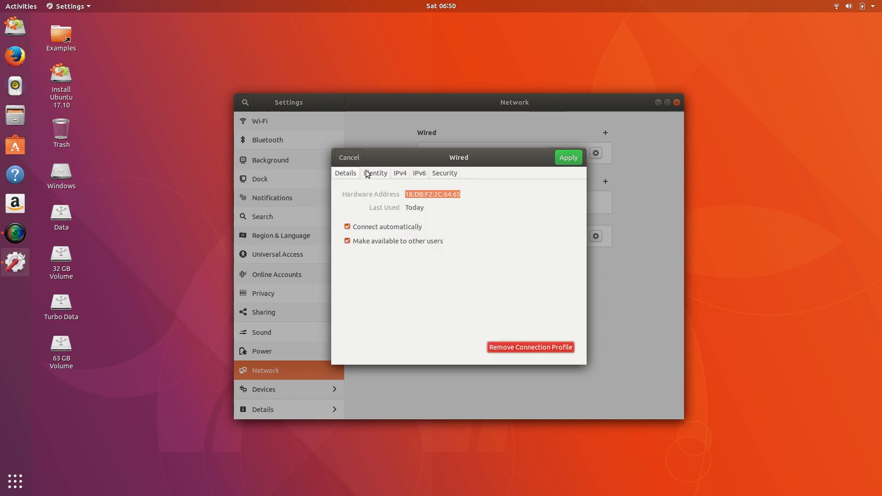
left_click(412, 195)
left_click_drag(453, 196, 401, 208)
left_click(427, 207)
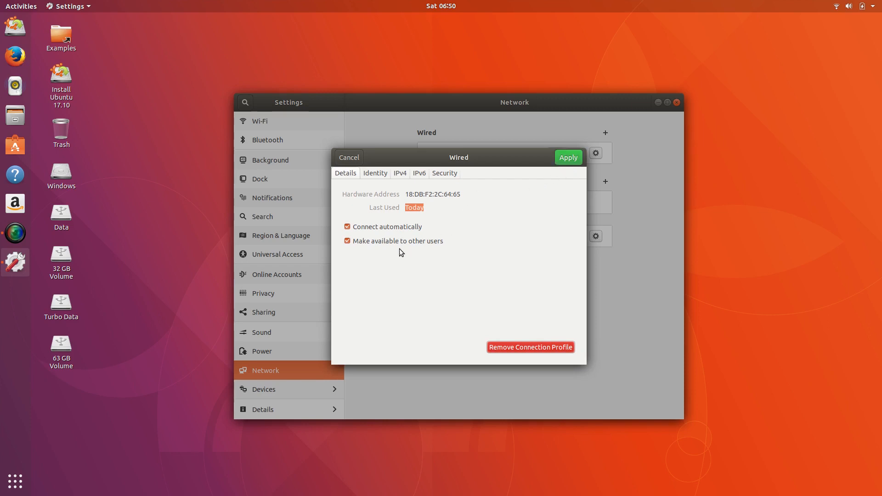
left_click(399, 175)
left_click(419, 175)
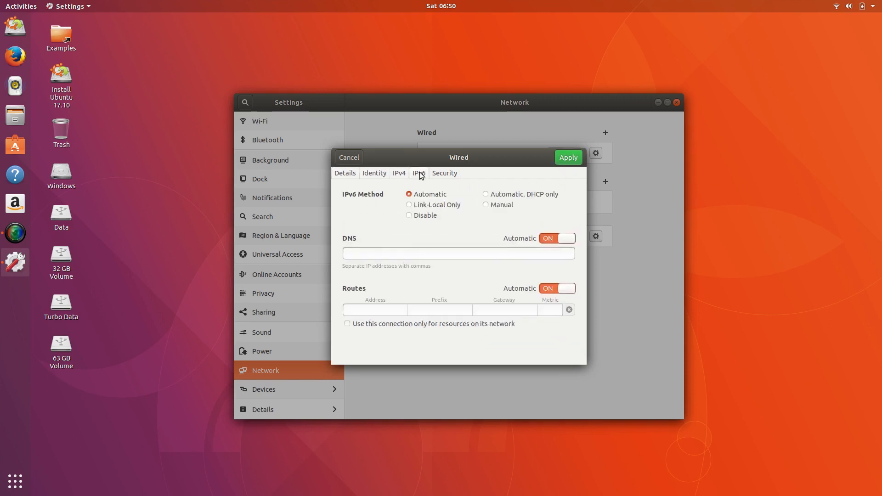
left_click(444, 175)
left_click(420, 175)
left_click(399, 175)
left_click(375, 174)
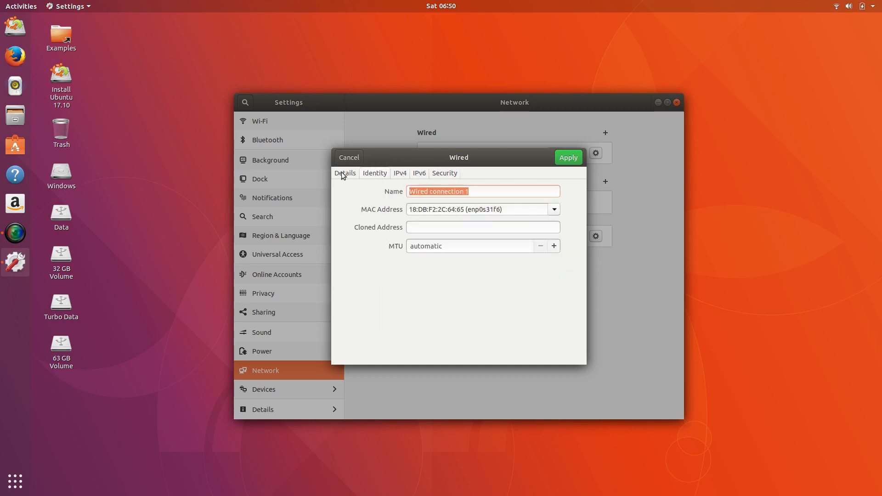
left_click(345, 174)
left_click(350, 158)
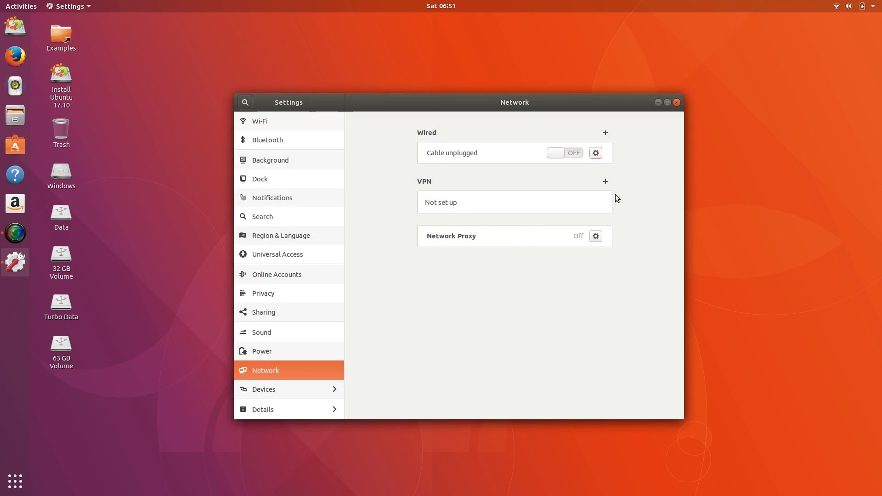
- Open the file chooser for importing a VPN configuration, make it smaller, move it aside and cancel
left_click(605, 181)
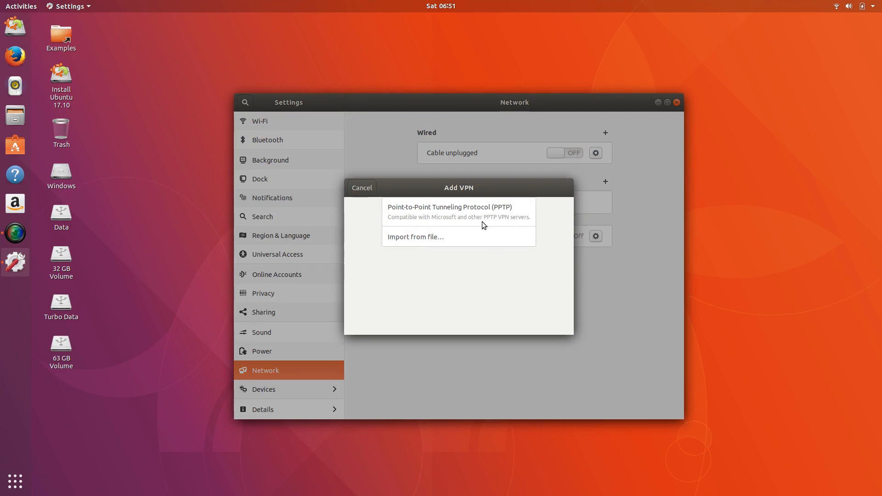
left_click(455, 244)
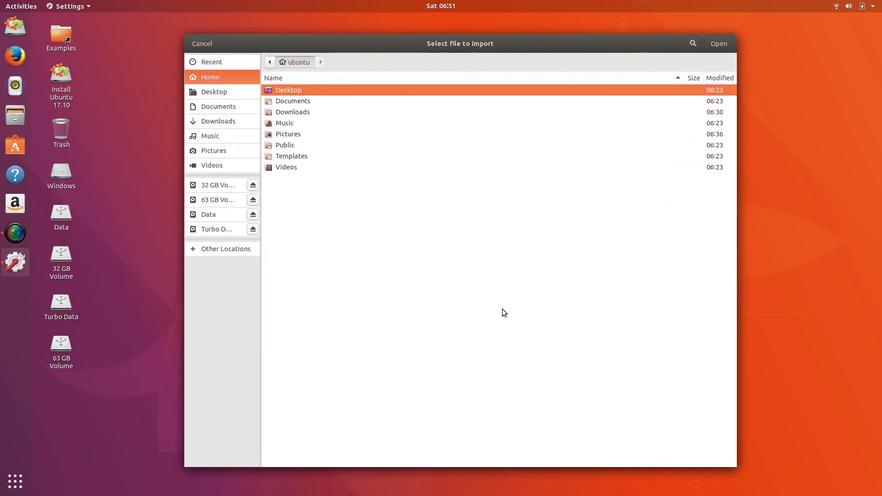
left_click_drag(736, 467, 674, 381)
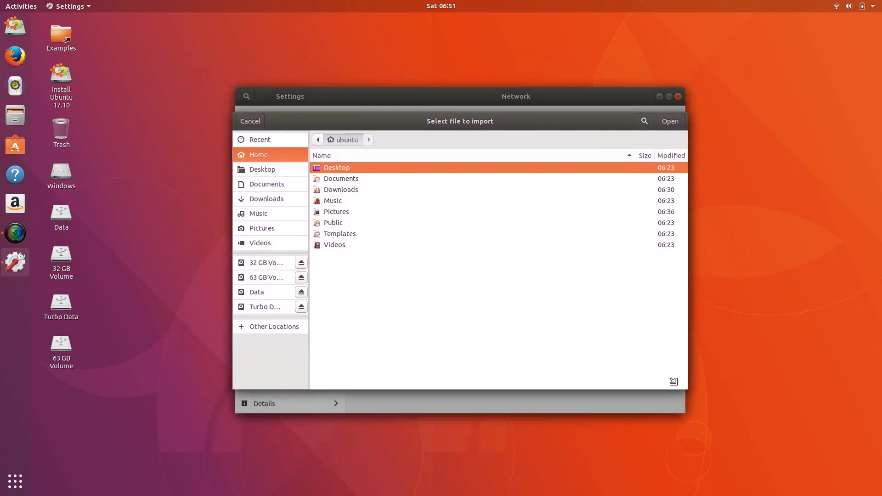
left_click_drag(461, 117, 515, 111)
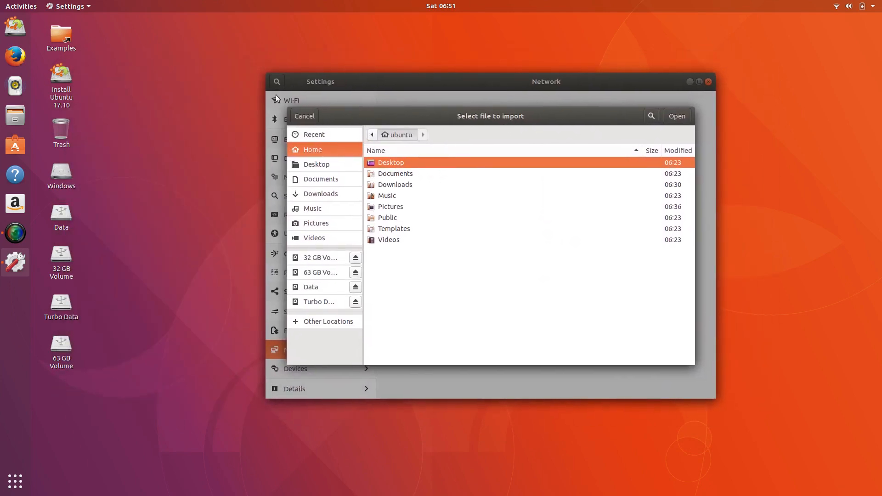
left_click(305, 117)
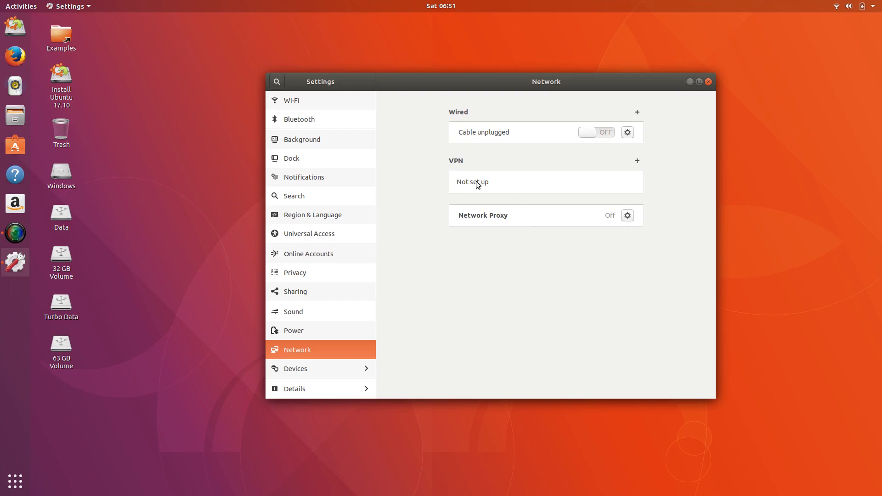
- Reopen the VPN import file chooser, try its file search and cancel the import
left_click(637, 161)
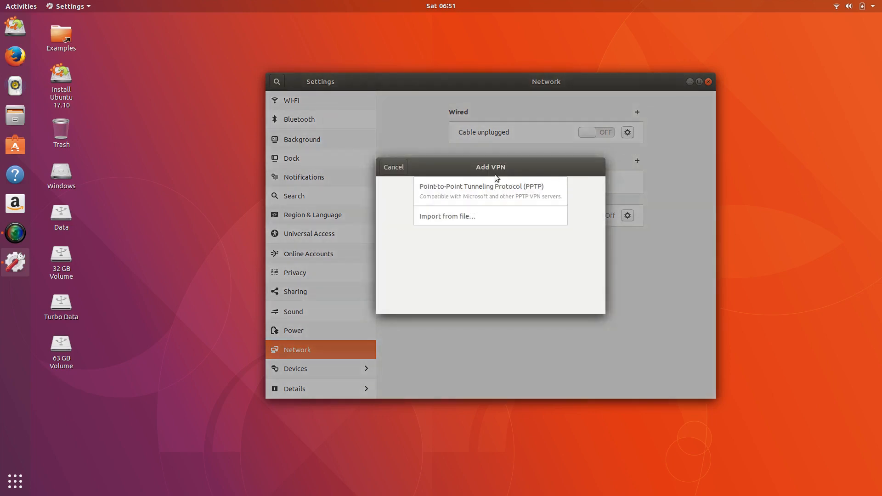
left_click(488, 224)
left_click(650, 118)
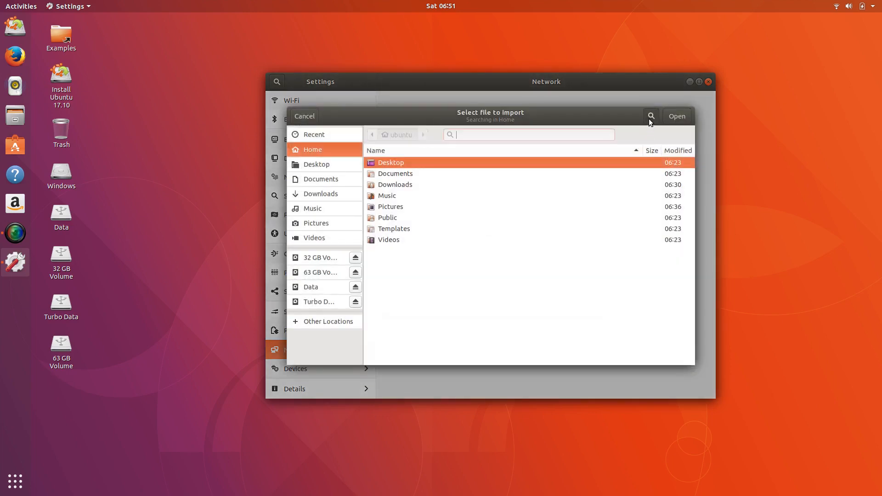
left_click(656, 117)
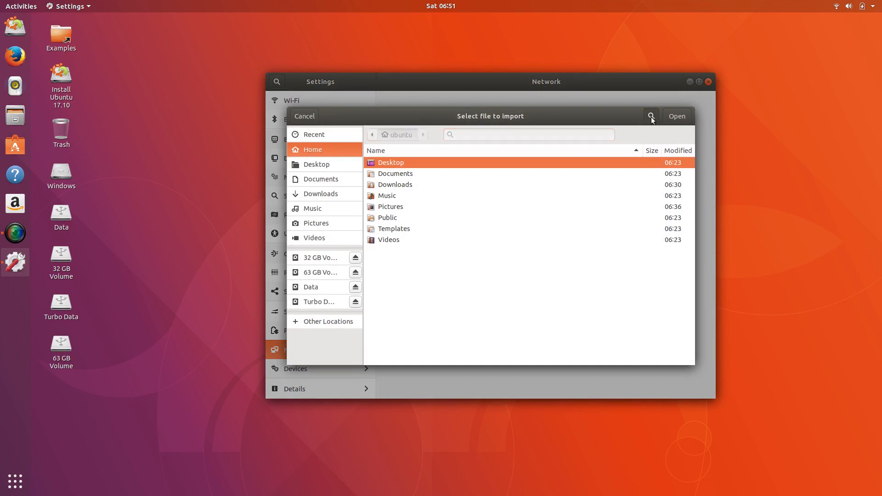
left_click(310, 117)
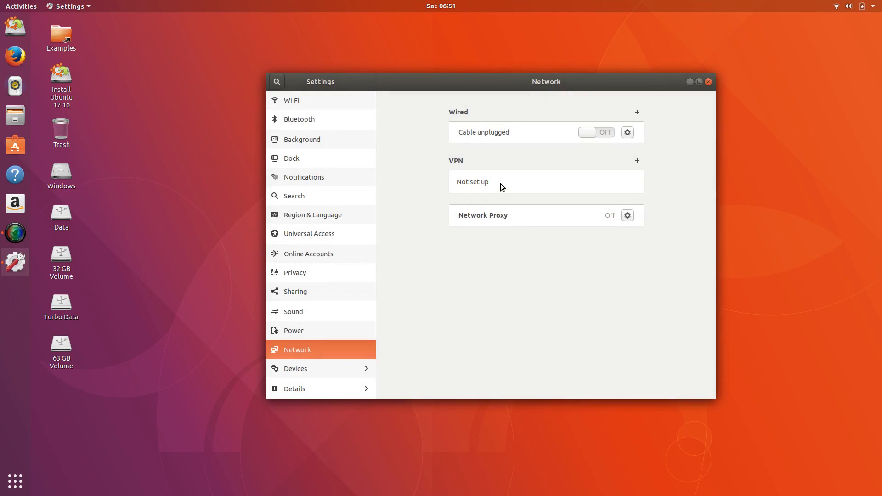
- Examine the IPv4, IPv6 and Identity options of a new Point-to-Point Tunneling Protocol (PPTP) VPN and cancel it
left_click(636, 161)
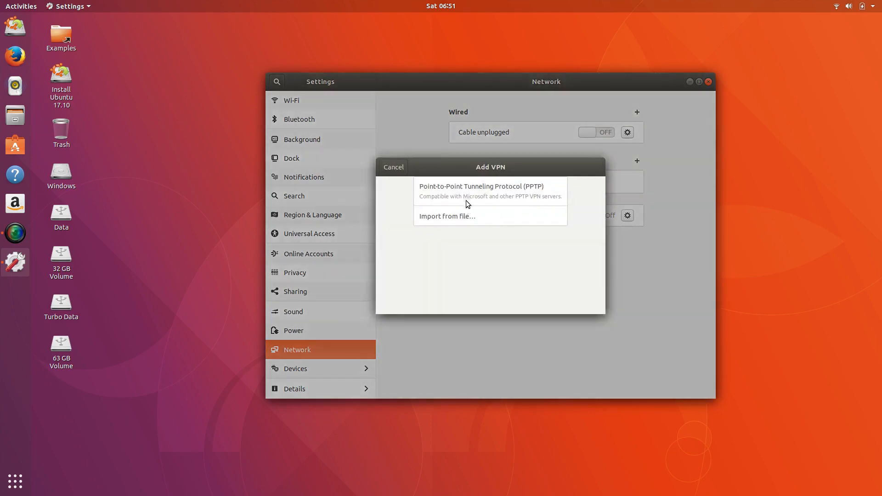
left_click(465, 193)
left_click(404, 166)
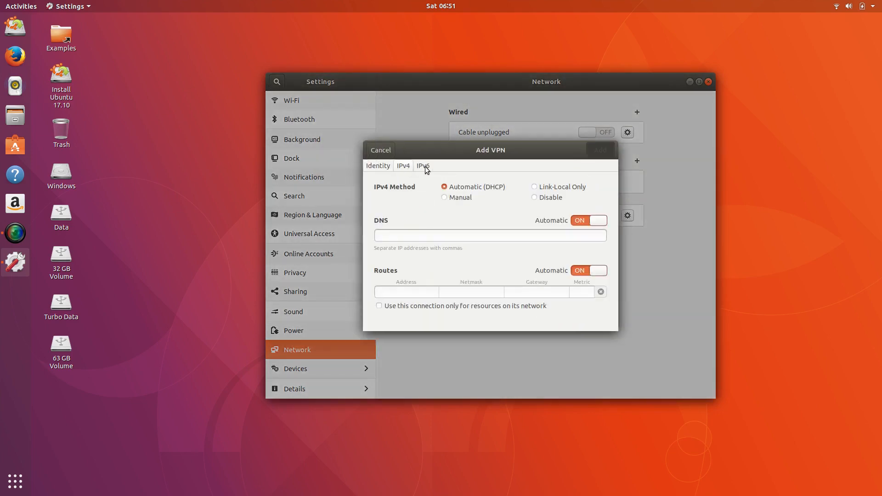
left_click(424, 165)
left_click(378, 166)
left_click_drag(399, 150, 402, 150)
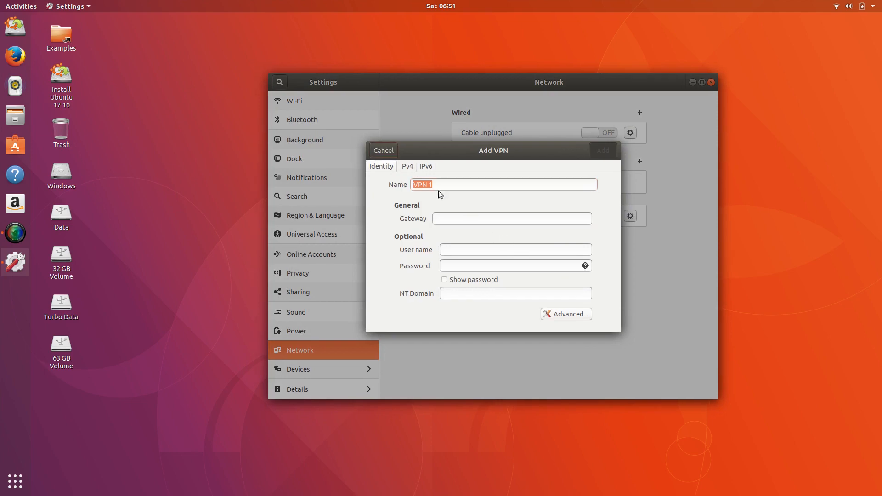
left_click(381, 151)
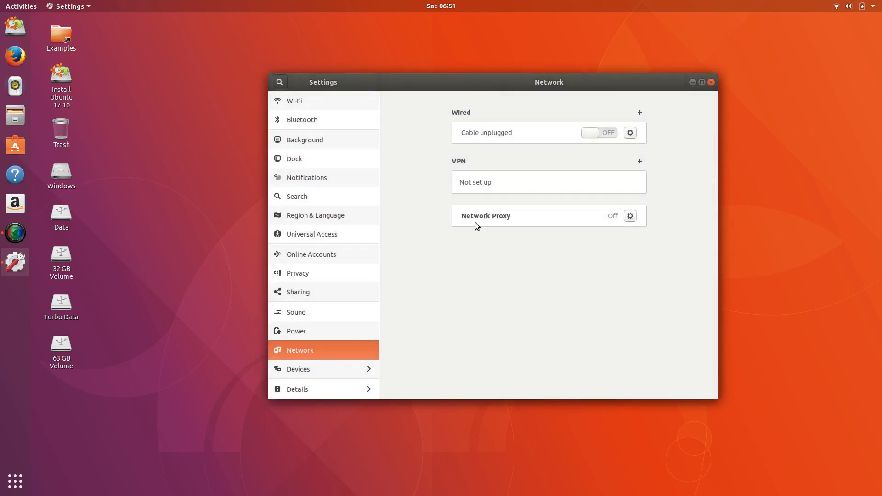
- Compare the Automatic, Manual and Disabled network proxy options and set the proxy to Manual
left_click(630, 217)
left_click(430, 188)
left_click(436, 178)
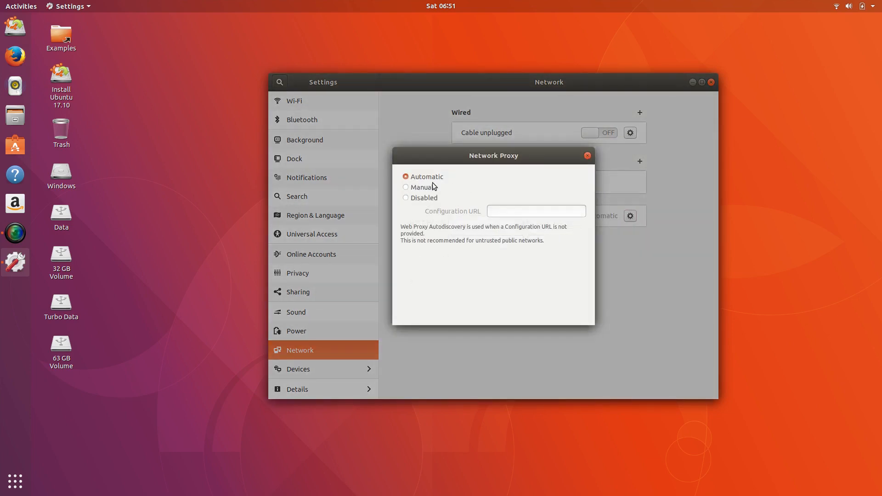
left_click(428, 188)
left_click(427, 198)
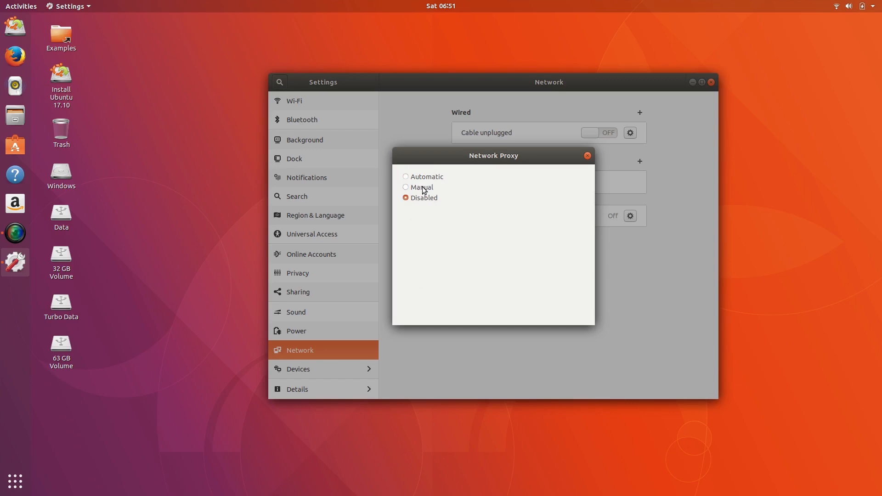
left_click(421, 188)
left_click(428, 178)
left_click(425, 188)
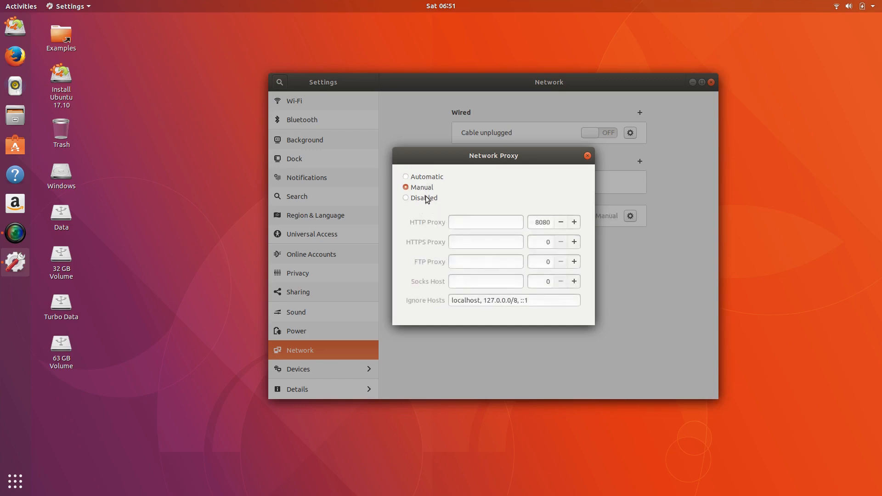
left_click(427, 198)
left_click(428, 187)
left_click(429, 179)
left_click(430, 187)
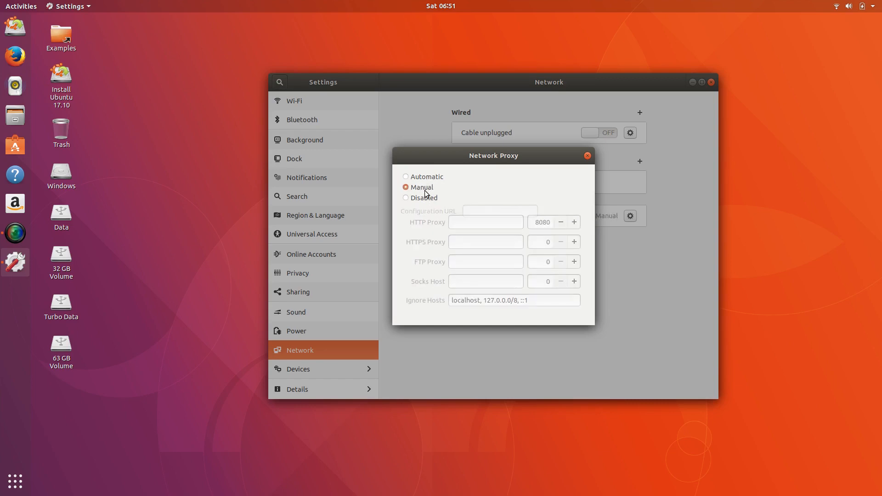
left_click(425, 198)
left_click(427, 187)
left_click(430, 178)
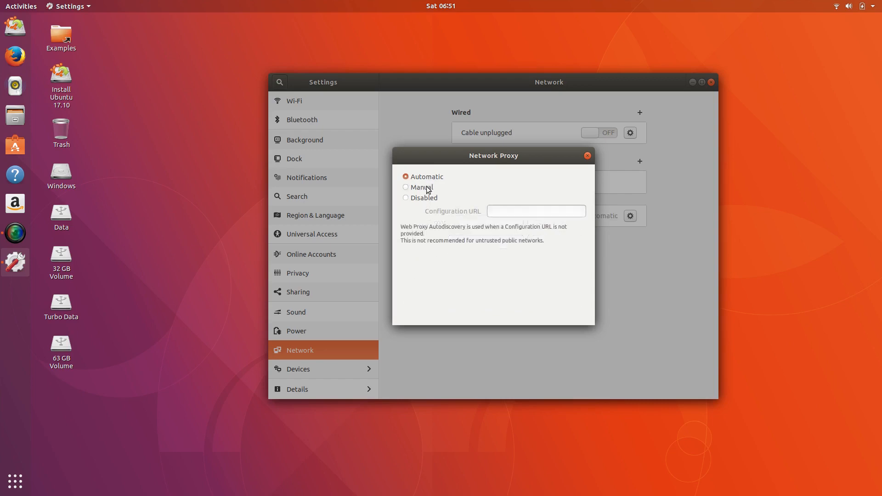
left_click(427, 189)
left_click(425, 199)
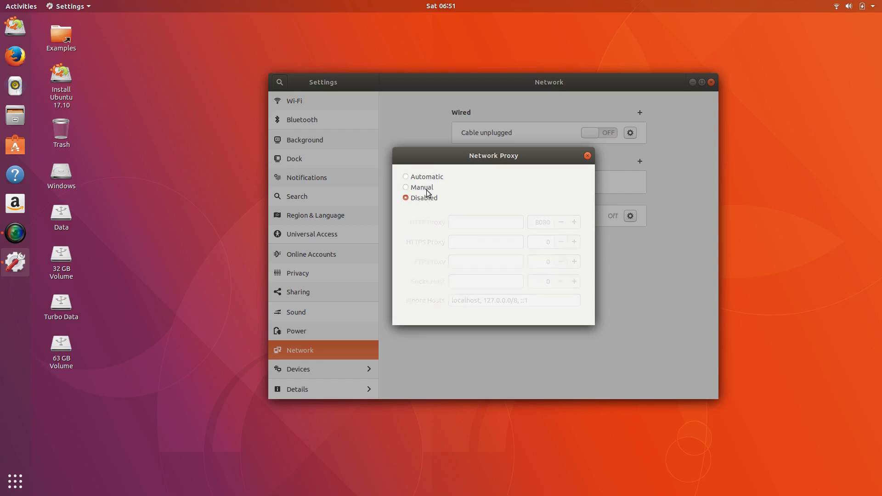
left_click(430, 187)
left_click(434, 178)
left_click(432, 188)
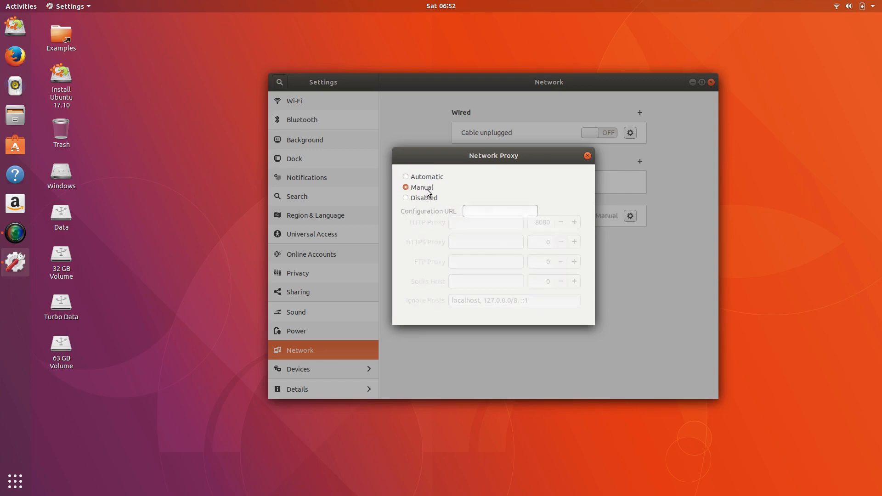
- Try raising and lowering the Socks Host port in the manual proxy settings, ending at 0
left_click(495, 243)
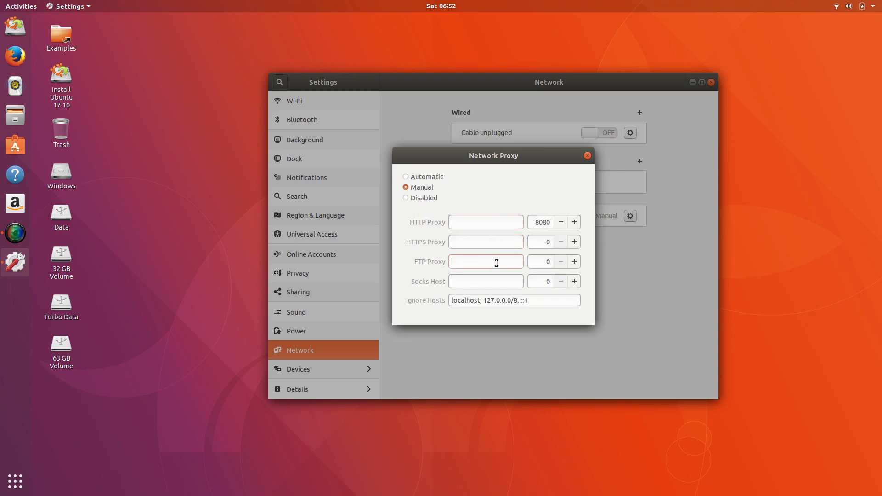
left_click(574, 281)
left_click(574, 281)
left_click(575, 281)
left_click(561, 282)
left_click(561, 282)
left_click(561, 282)
left_click(560, 282)
left_click(561, 282)
left_click(575, 283)
left_click(574, 283)
left_click(574, 282)
left_click(574, 282)
left_click(574, 282)
left_click(561, 282)
left_click(561, 282)
left_click(561, 282)
left_click(561, 282)
left_click(561, 282)
left_click(561, 282)
- Check the editing options offered for the Socks Host field and close the Network Proxy dialog
right_click(531, 299)
left_click(492, 283)
right_click(492, 282)
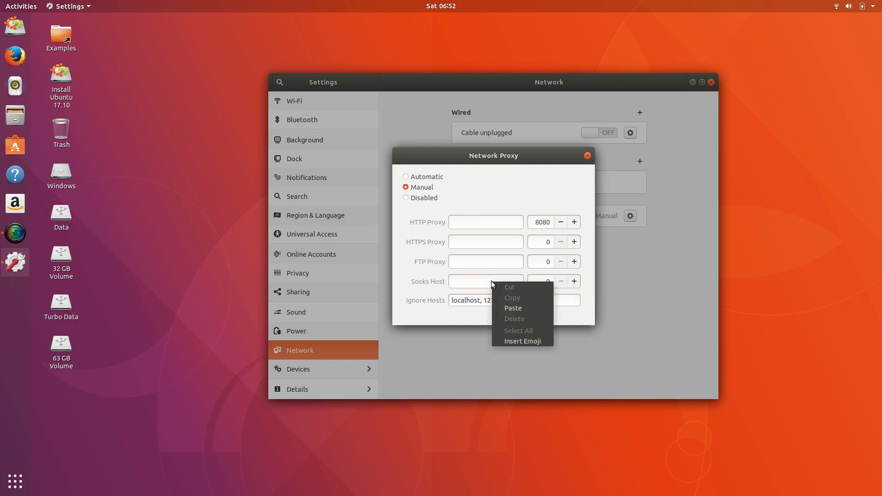
left_click(491, 262)
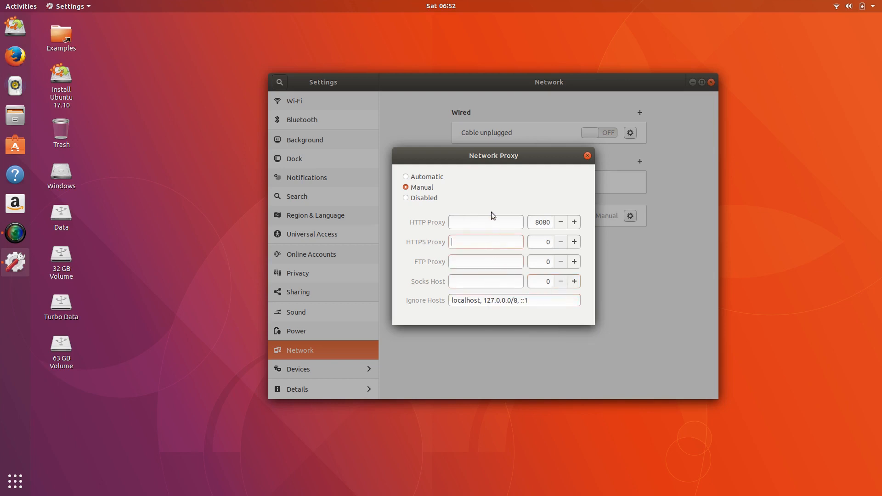
left_click_drag(462, 184, 456, 211)
left_click(581, 182)
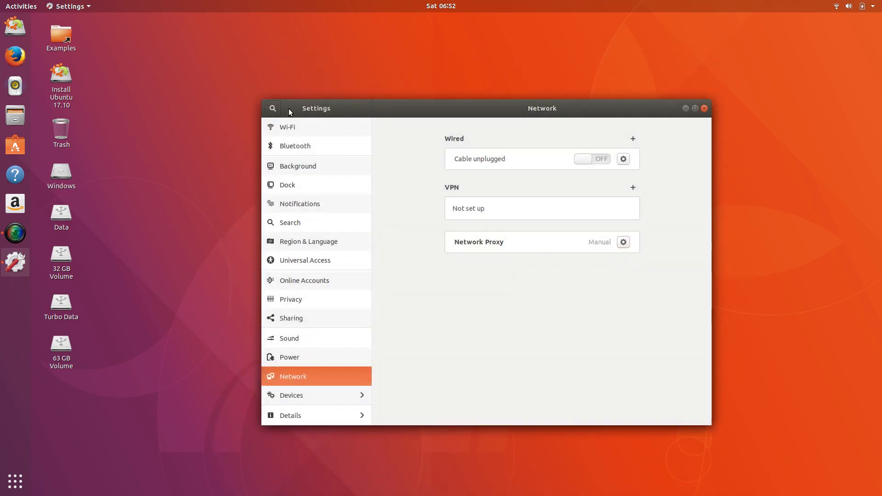
- Close the Settings window with its Network page and reopen the system settings
left_click(272, 108)
left_click(273, 108)
left_click(703, 110)
left_click(870, 6)
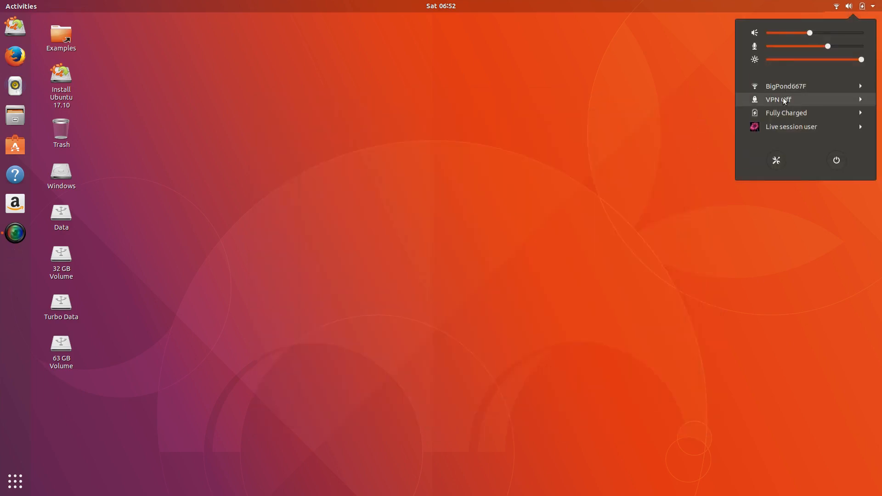
left_click(776, 160)
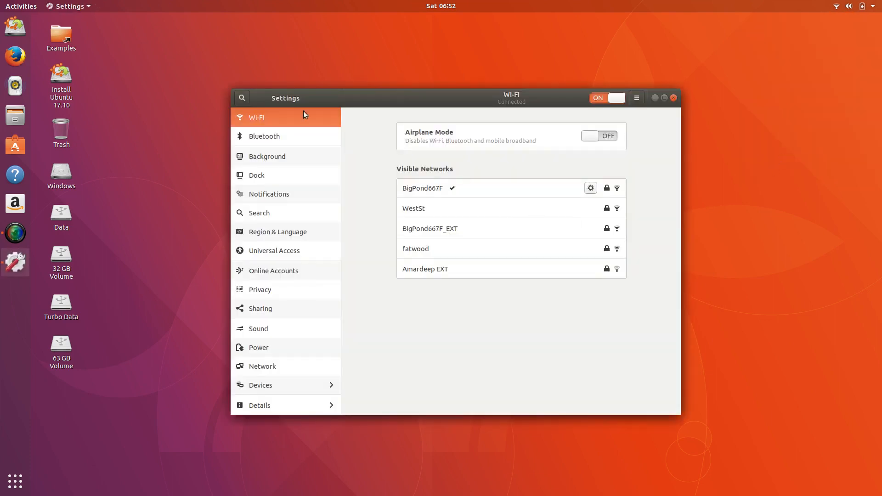
- Search the system settings for "camer" and clear the search
left_click(242, 97)
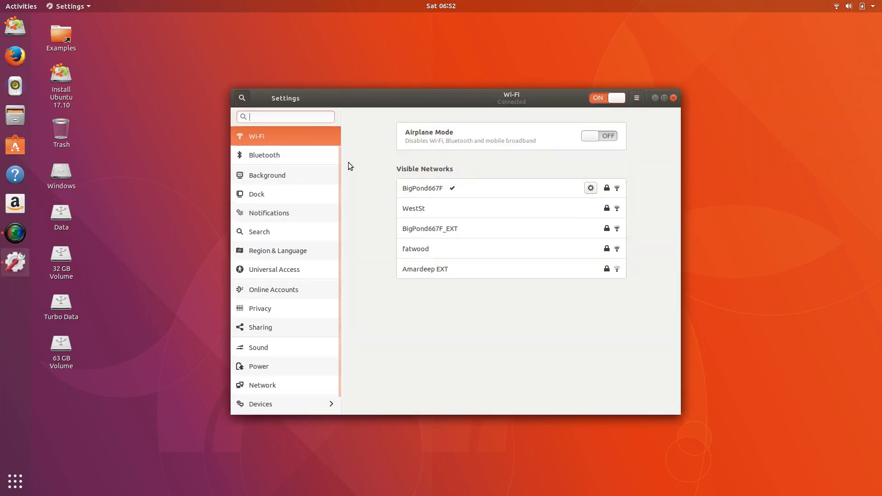
type("camer")
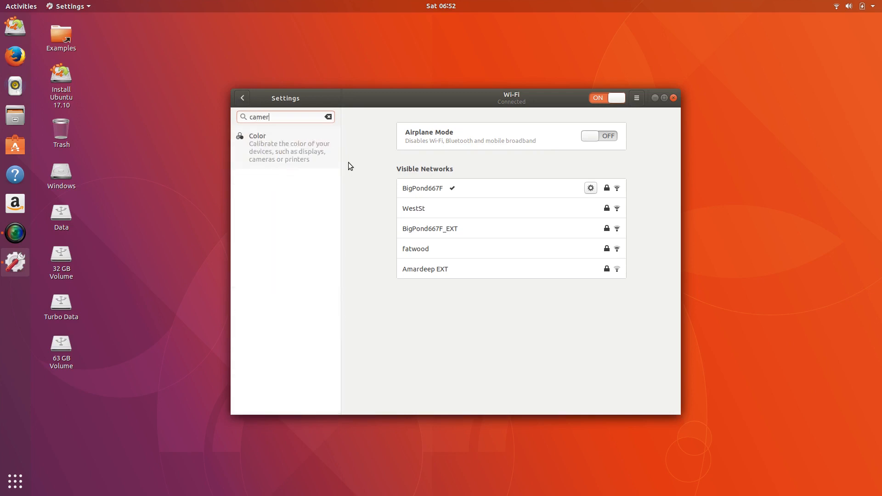
key("BackSpace")
key("BackSpace")
key("BackSpace")
key("BackSpace")
- Search the settings for "sound", open the Sound page and view it maximized before restoring the window size
type("sou")
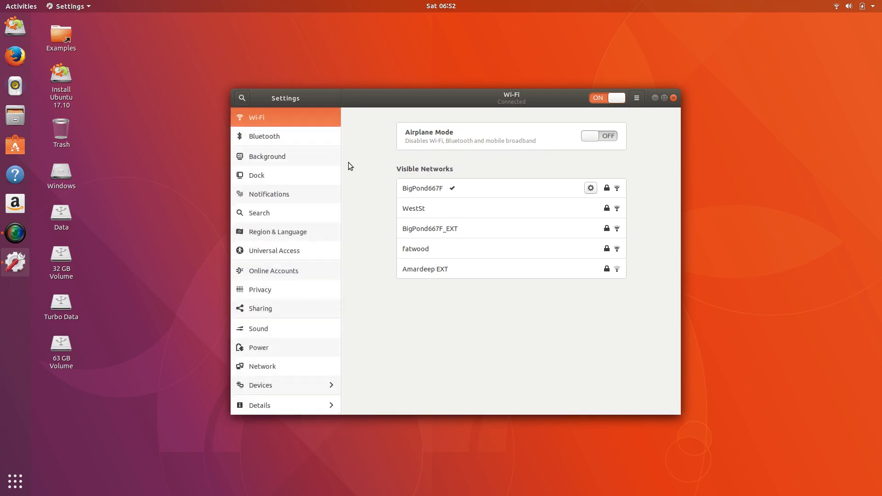
type("nd")
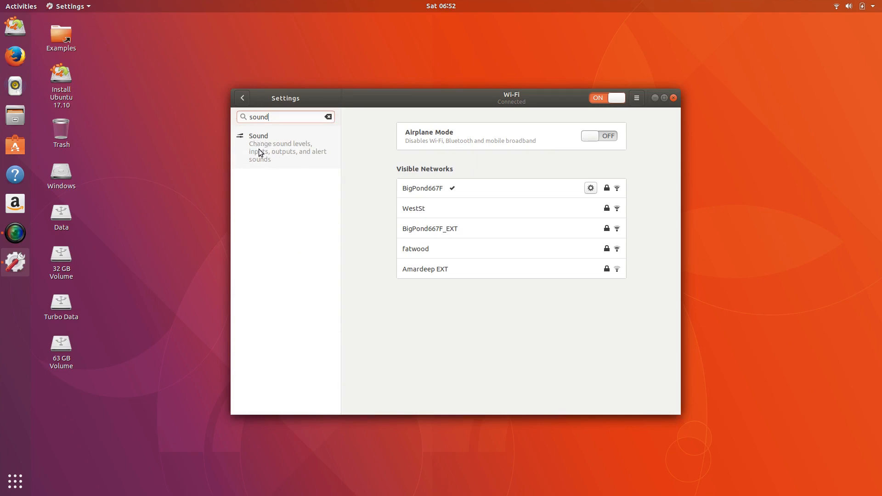
left_click(298, 160)
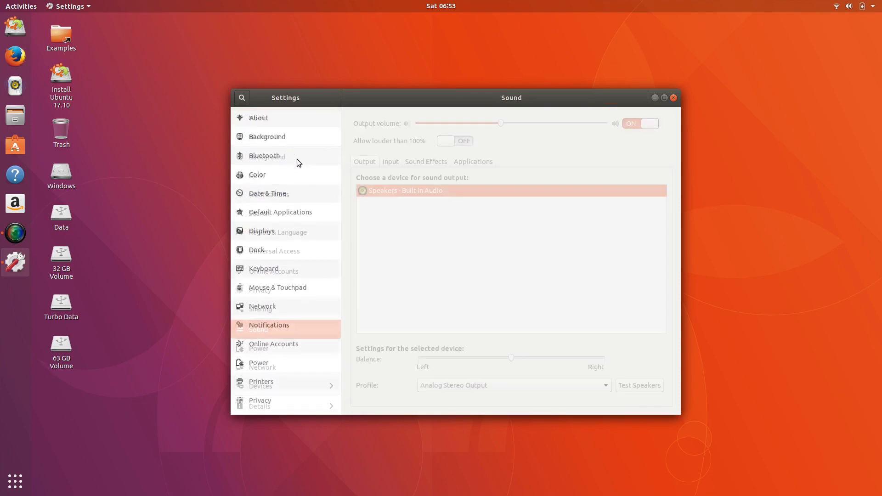
left_click(664, 98)
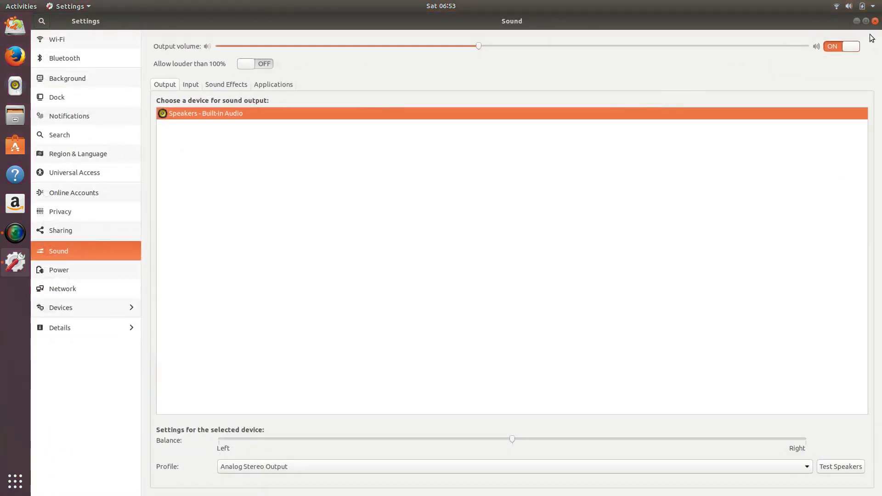
left_click(866, 20)
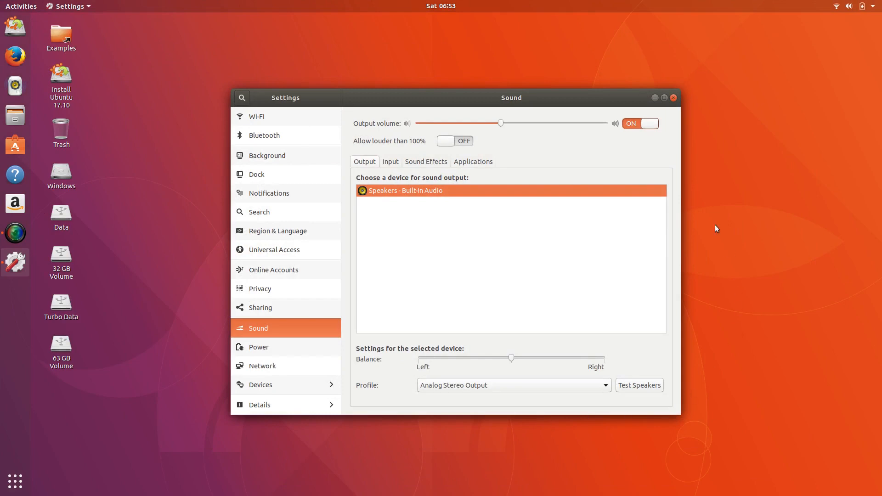
- Return to the Wi-Fi settings and check the additional options for hidden networks, hotspot and known networks
left_click(278, 117)
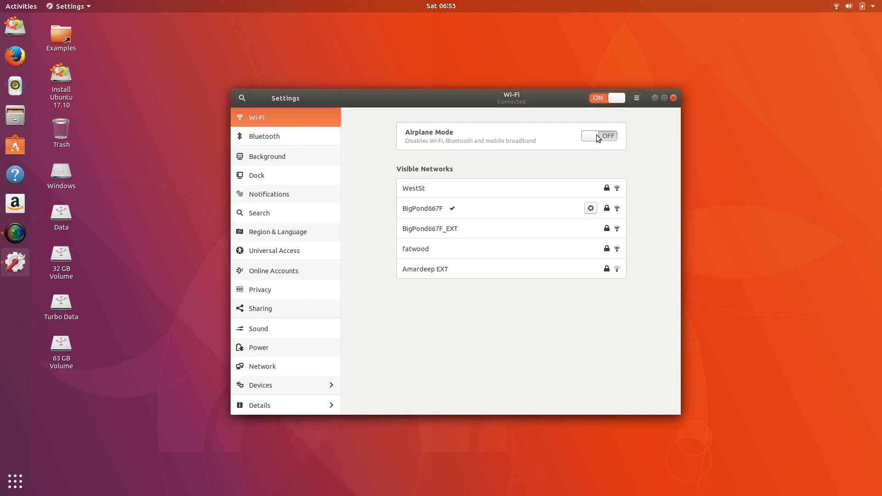
left_click(635, 98)
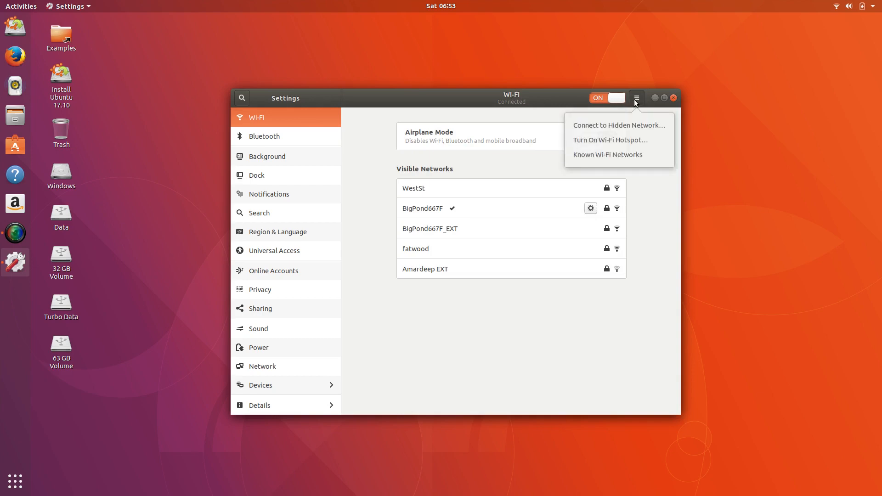
left_click(636, 100)
left_click(636, 100)
left_click(636, 99)
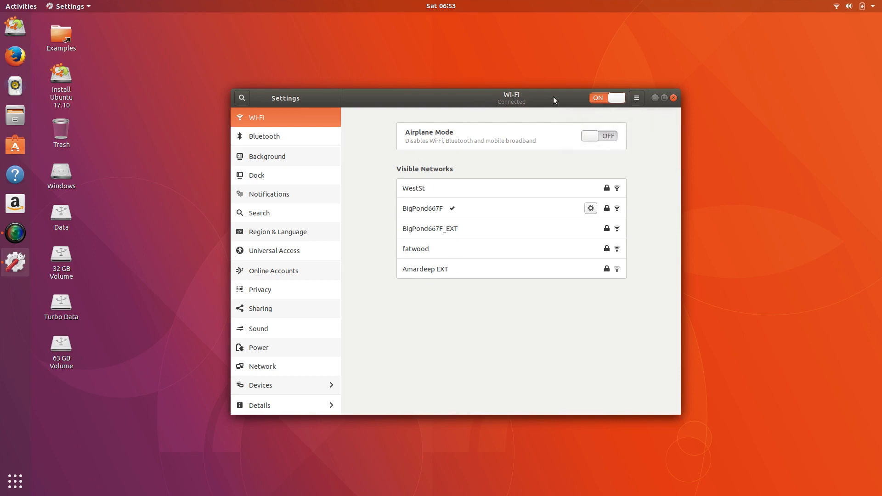
mouse_move(534, 99)
left_mouse_down()
mouse_move(500, 132)
mouse_move(543, 102)
mouse_move(536, 107)
left_mouse_up()
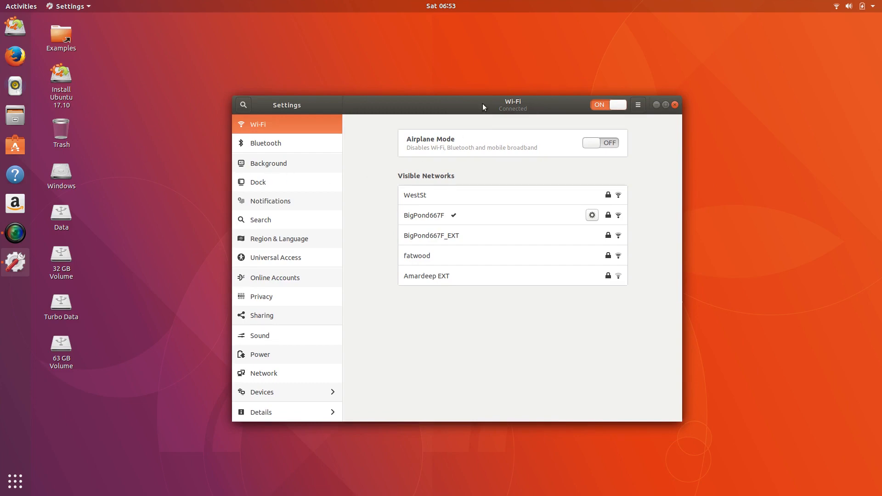
mouse_move(449, 103)
left_mouse_down()
mouse_move(434, 78)
mouse_move(450, 92)
left_mouse_up()
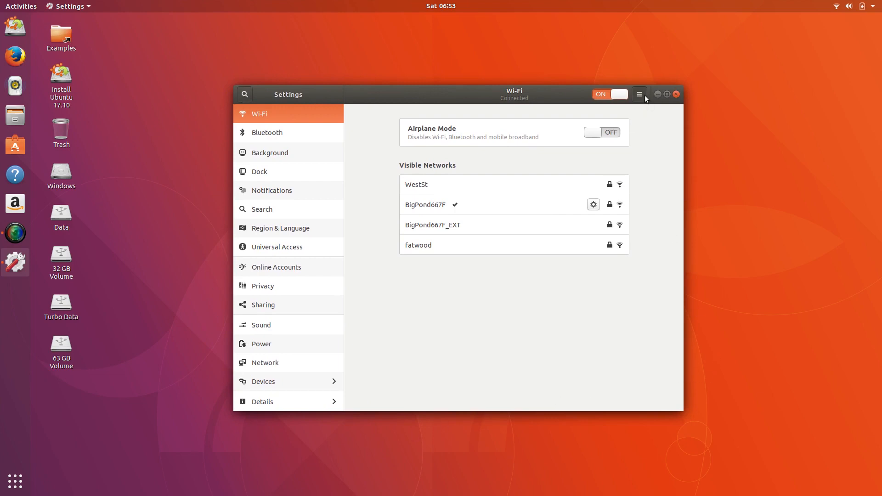
left_click_drag(481, 103, 471, 115)
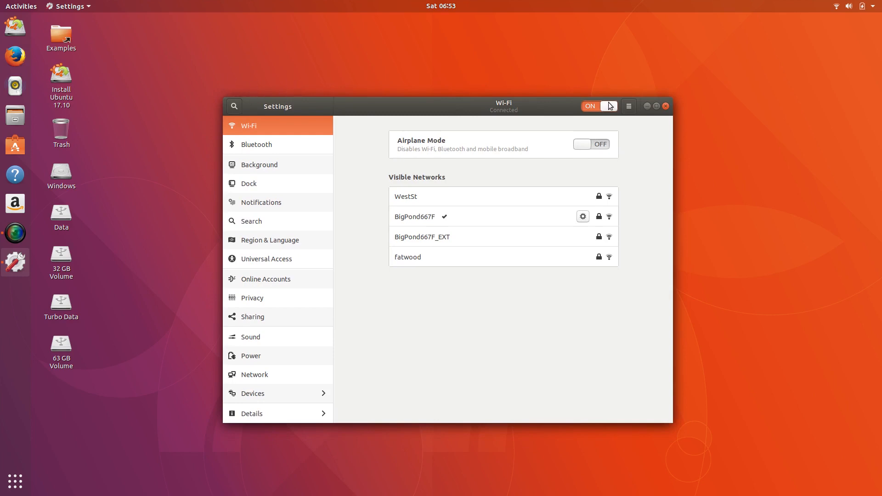
left_click_drag(477, 110, 473, 100)
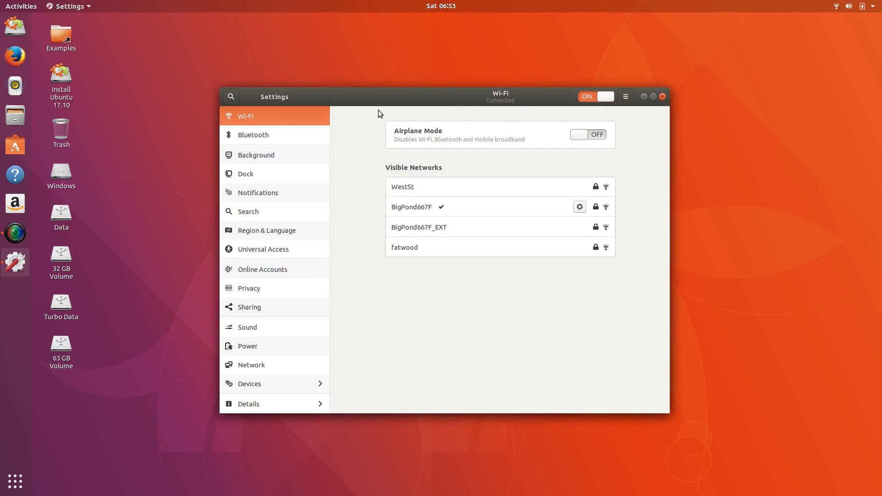
mouse_move(334, 101)
left_mouse_down()
mouse_move(340, 119)
mouse_move(341, 105)
left_mouse_up()
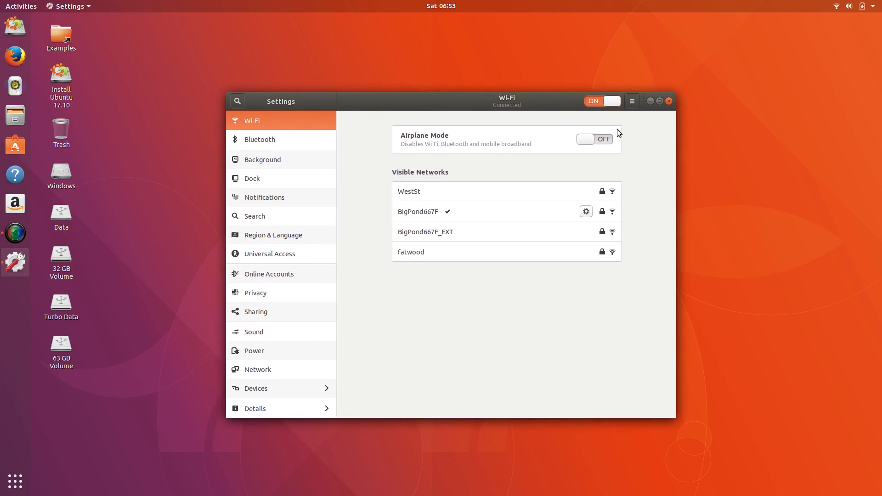
- Look again at the additional Wi-Fi options and dismiss them
left_click(632, 101)
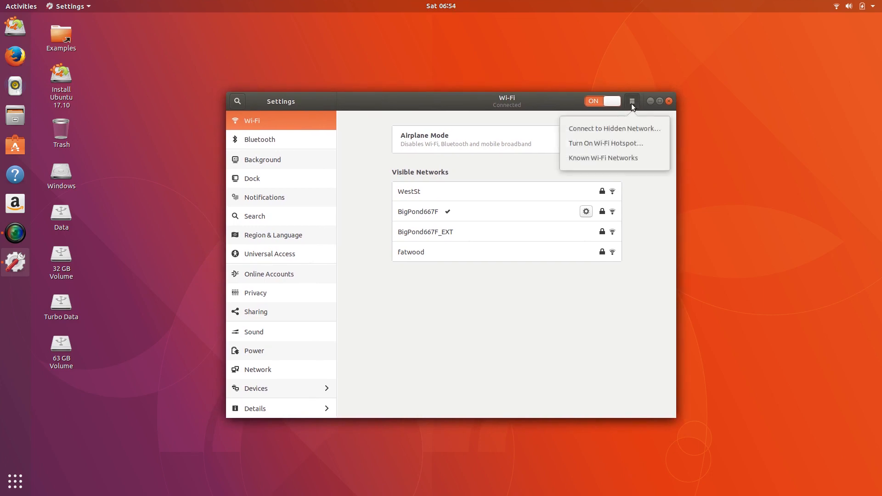
left_click(632, 102)
left_click(632, 102)
left_click(632, 102)
left_click(632, 102)
left_click(632, 102)
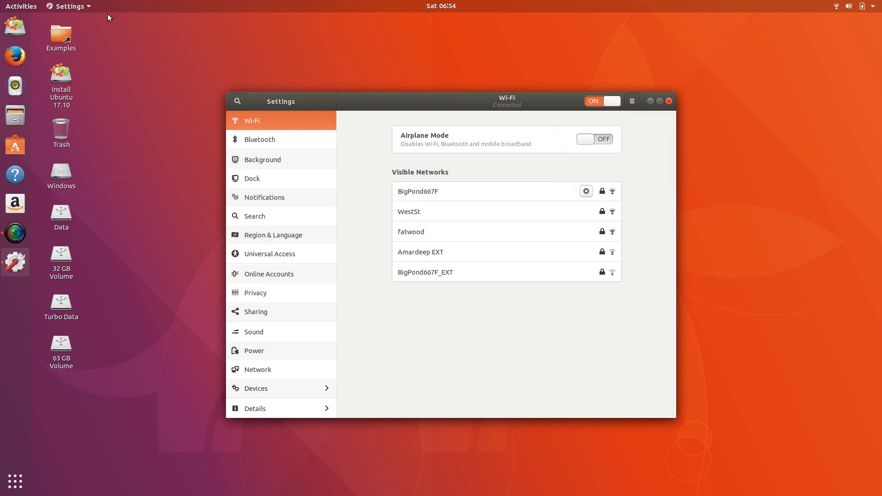
- Examine the application-level options that Settings offers, such as Keyboard Shortcuts, Help and Quit
left_click(85, 7)
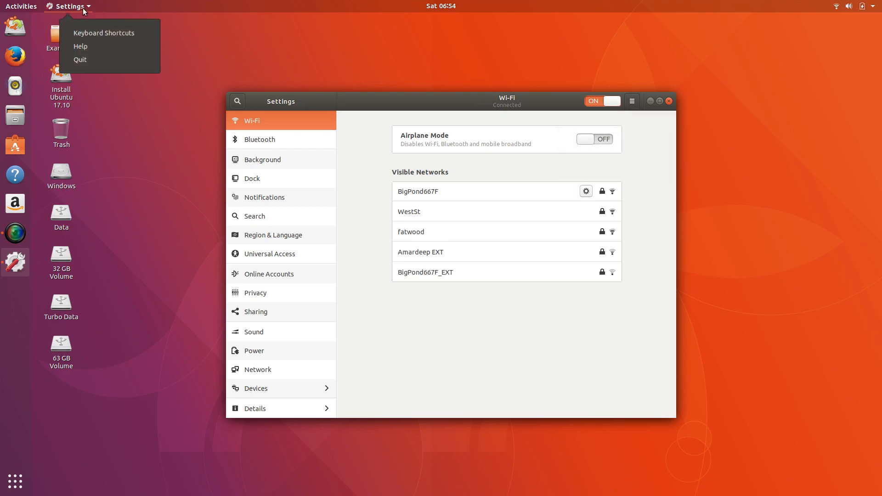
left_click(85, 8)
left_click_drag(412, 109, 397, 114)
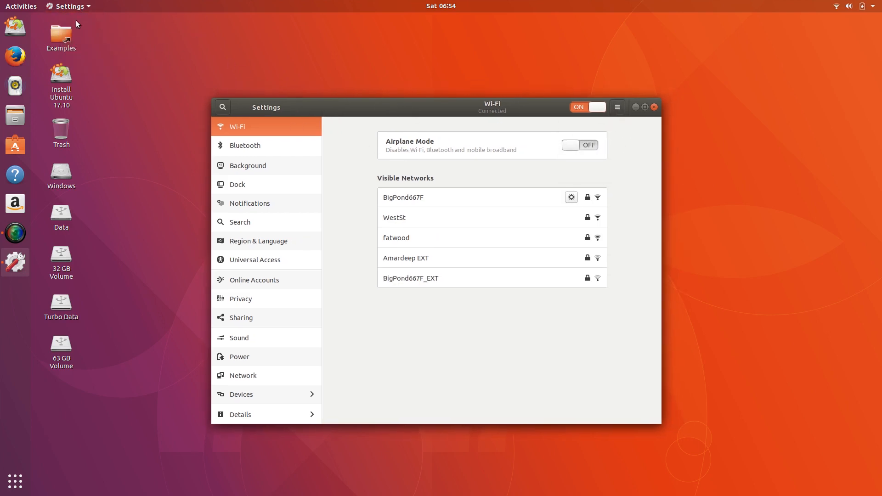
left_click(76, 6)
left_click(76, 6)
left_click(80, 6)
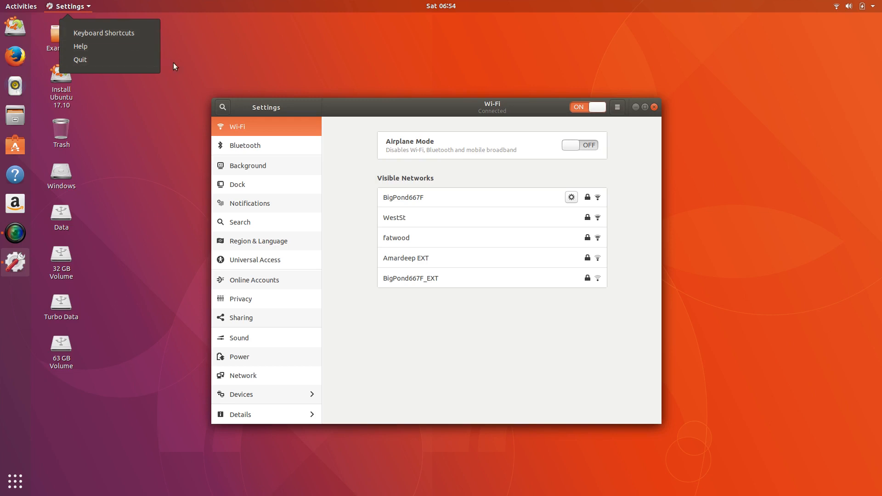
left_click(195, 65)
left_click(70, 6)
left_click(409, 69)
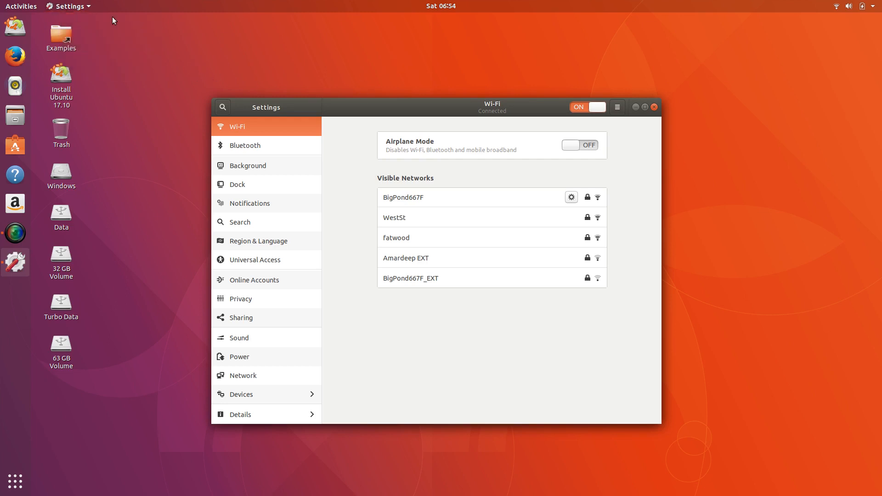
left_click(63, 5)
left_click(113, 51)
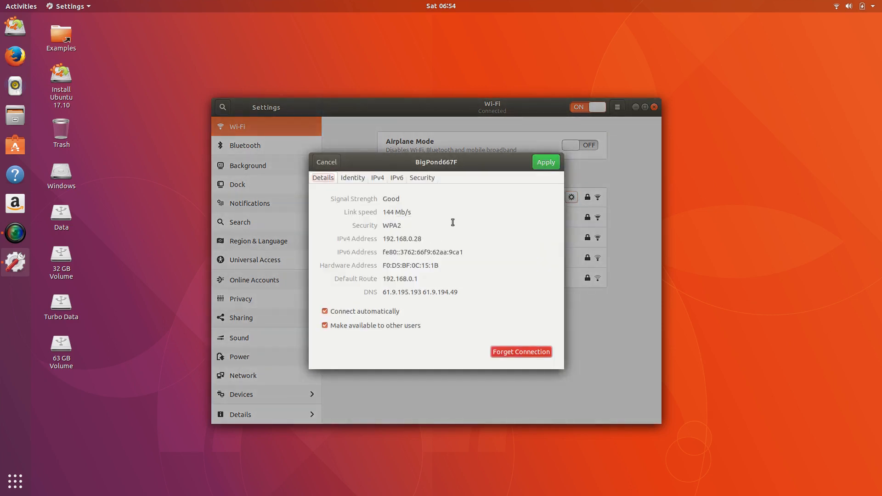
- Examine the Identity, IPv4, IPv6 and Security options of the BigPond667F Wi-Fi connection
left_click(354, 177)
left_click(378, 178)
left_click(396, 178)
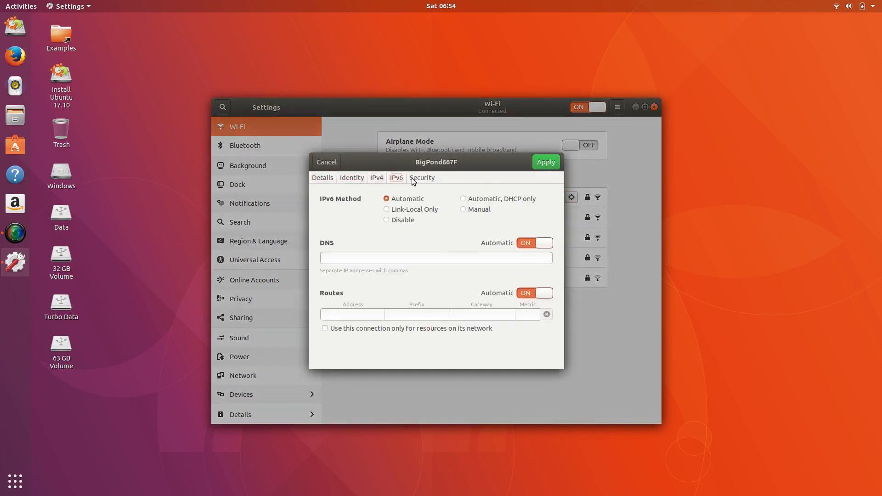
left_click(416, 178)
left_click(401, 178)
left_click(412, 179)
left_click(399, 180)
- Try the IPv6 route fields of the BigPond667F connection and toggle automatic routes, ending with them on
left_click(348, 314)
left_click(414, 315)
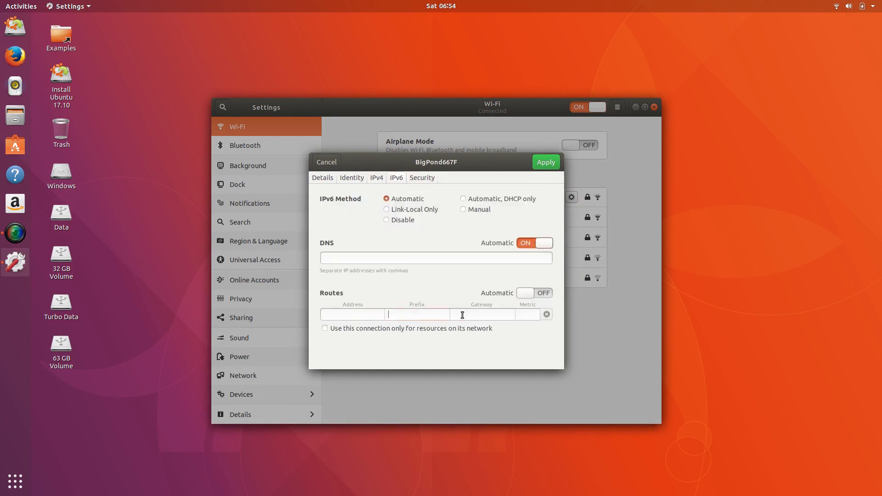
left_click(478, 316)
left_click(520, 314)
left_click(542, 295)
left_click(541, 294)
left_click(541, 294)
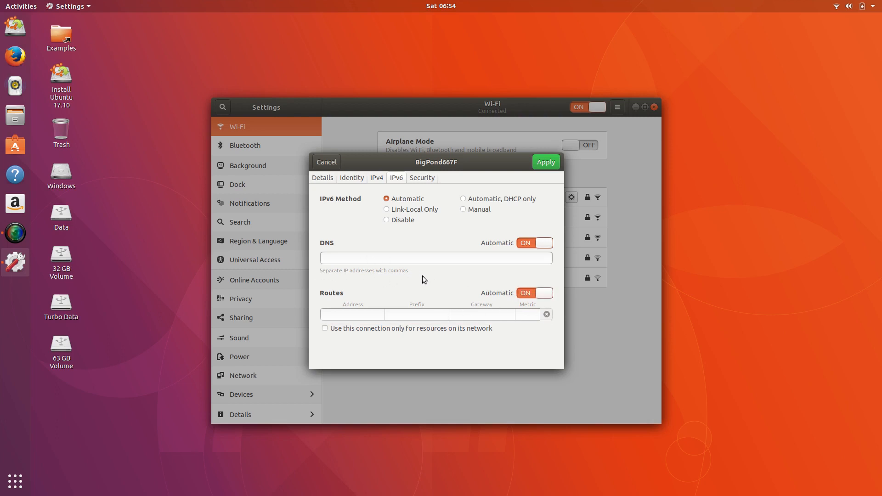
- Review the connection's DNS field, IPv4, Identity and Details pages and cancel the BigPond667F dialog
left_click(390, 259)
left_click(373, 178)
left_click(357, 179)
left_click(323, 178)
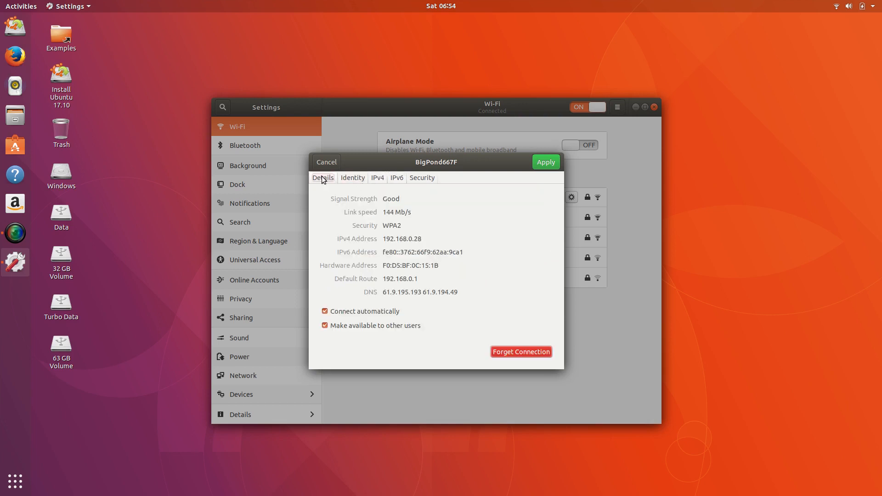
left_click(327, 163)
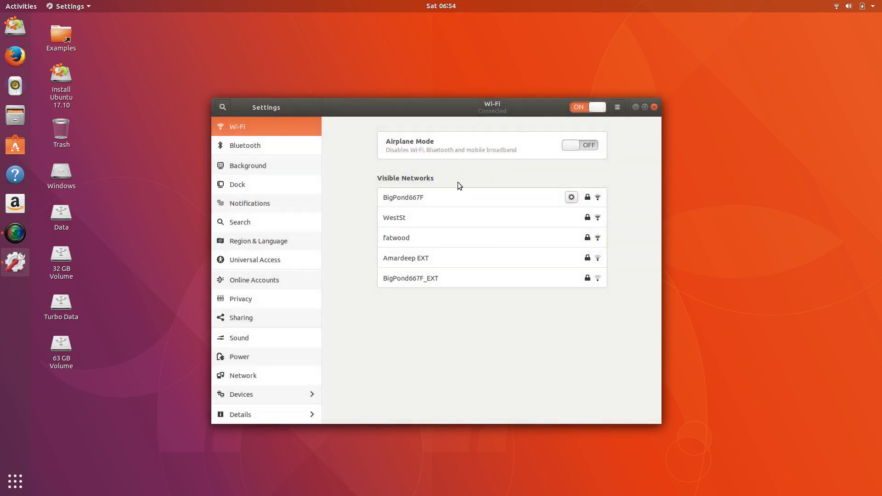
- Reconnect to the BigPond667F Wi-Fi network and check its connection status among the system indicators
left_click(593, 203)
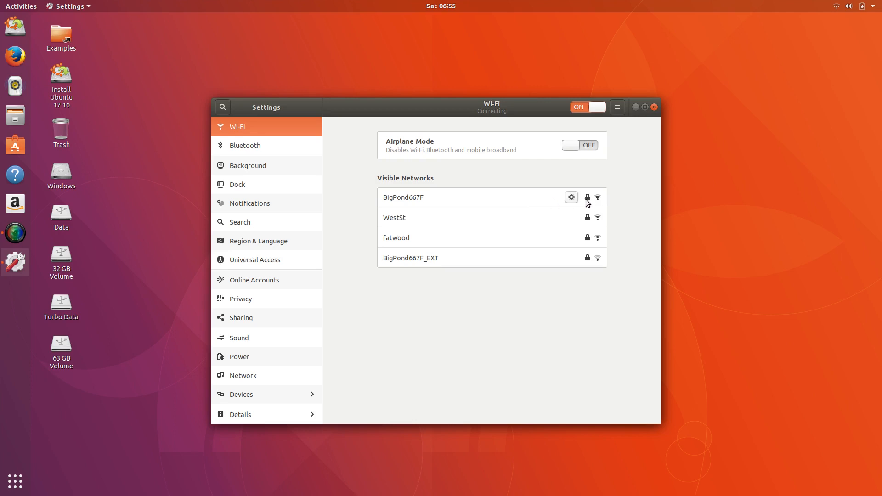
left_click(836, 9)
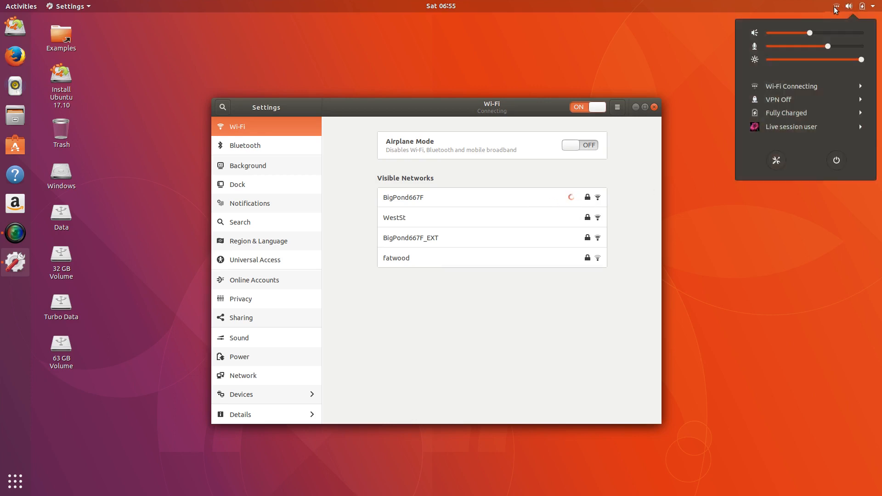
left_click(836, 9)
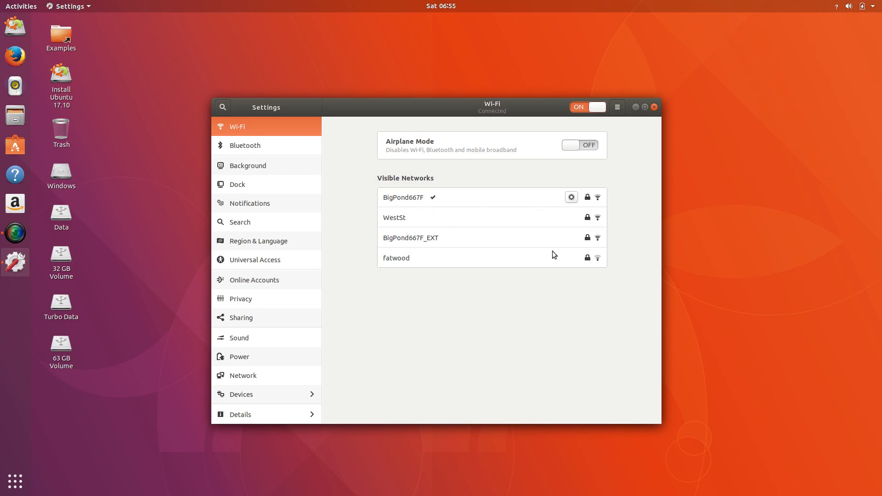
- Set the desktop background to the Ferris wheel wallpaper that changes throughout the day
left_click(269, 143)
left_click(282, 166)
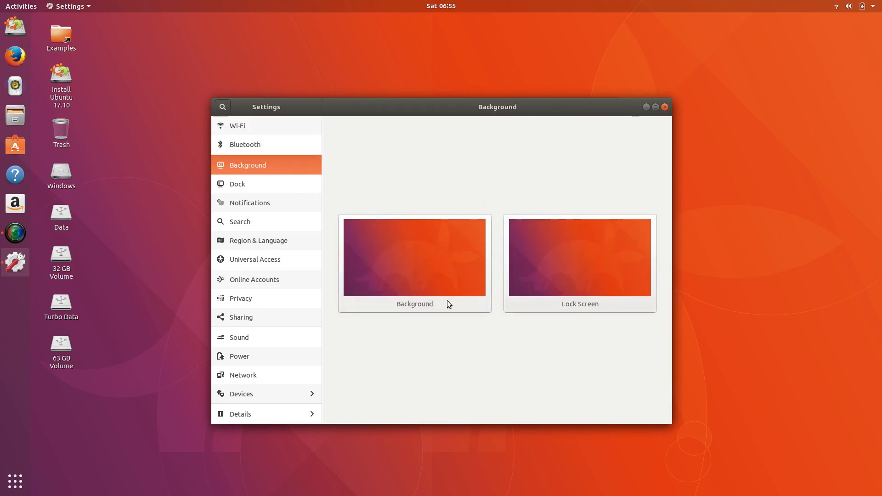
left_click(448, 302)
scroll(465, 248, "down", 15)
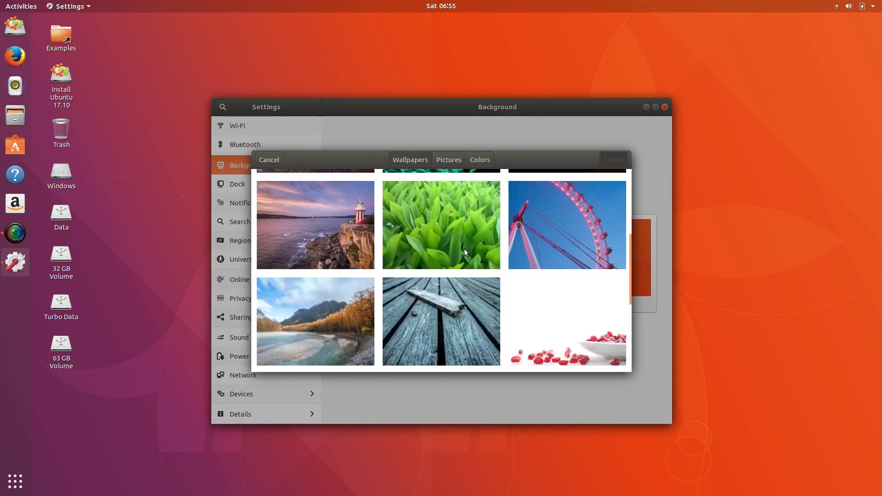
scroll(453, 270, "up", 10)
scroll(452, 275, "up", 5)
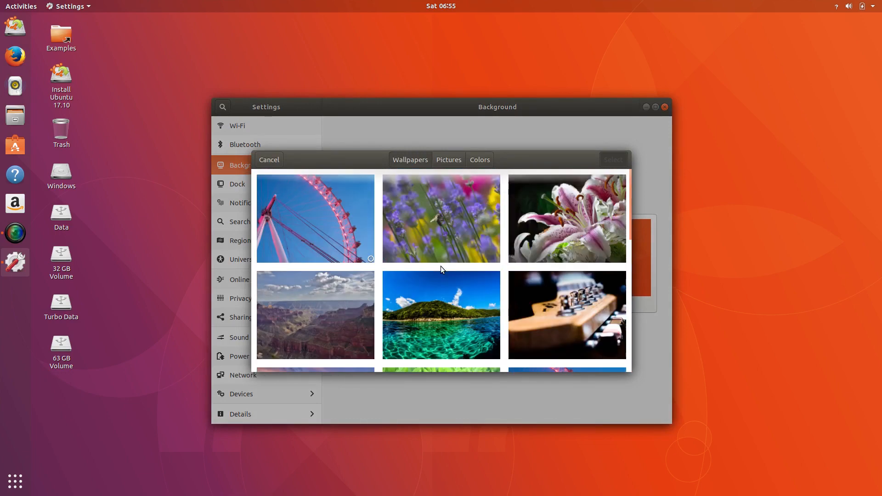
left_click(315, 202)
left_click(613, 160)
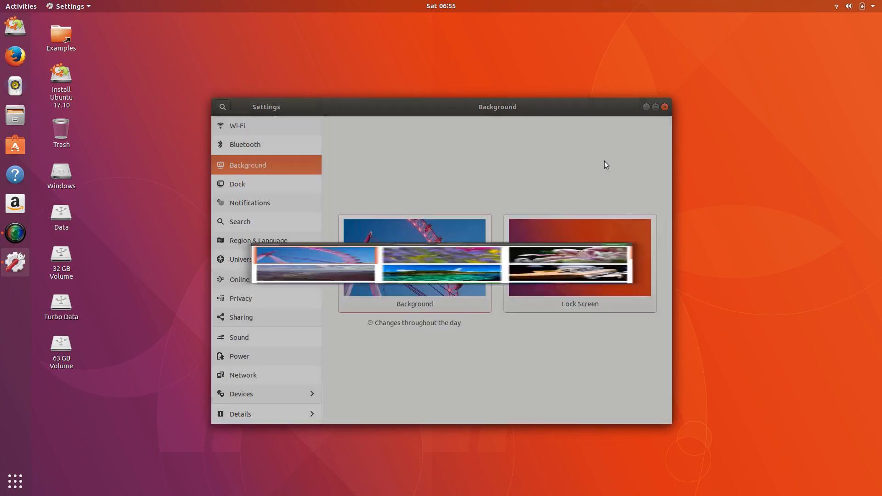
left_click_drag(454, 102, 500, 102)
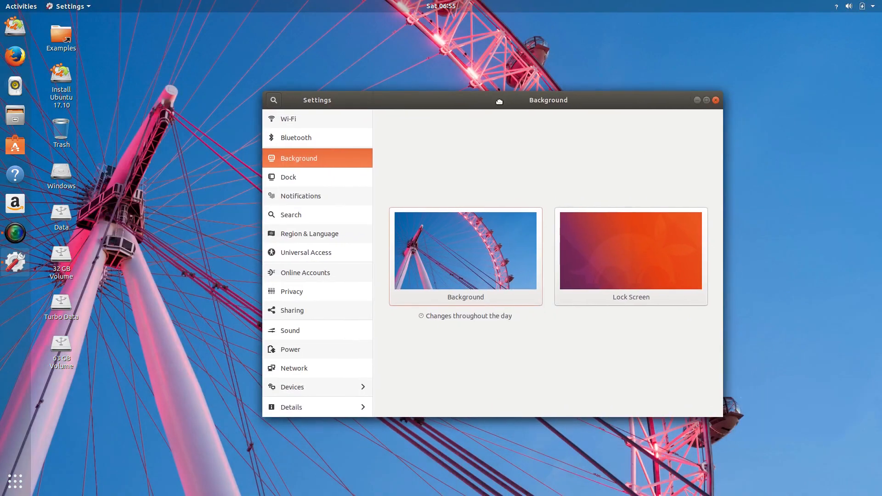
- Examine the range of wallpapers offered for the desktop background
left_click(476, 252)
scroll(488, 240, "down", 8)
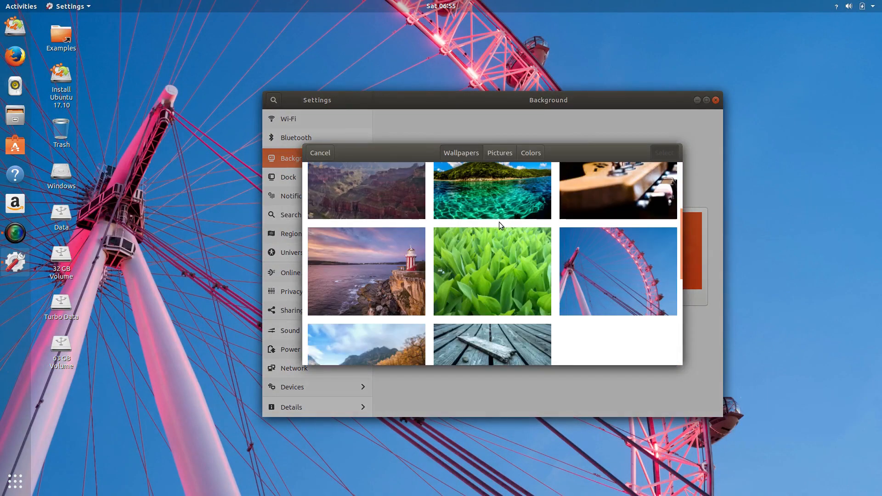
left_click_drag(576, 153, 517, 121)
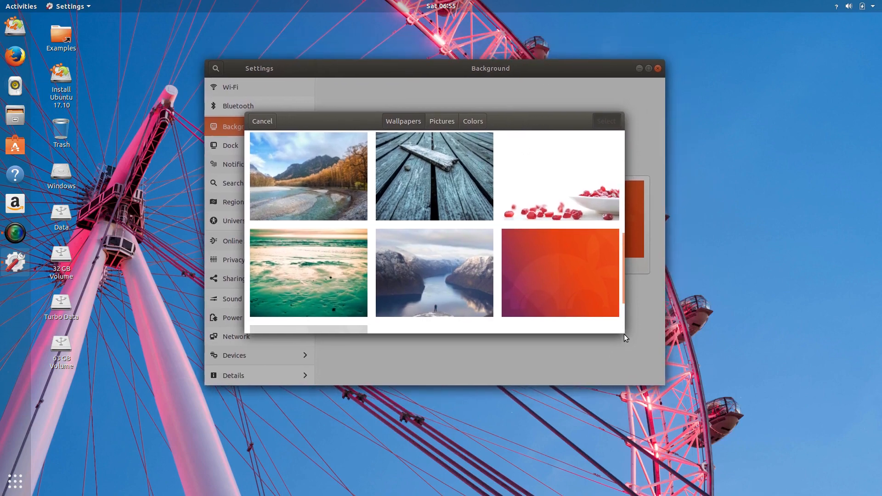
left_click_drag(624, 294, 616, 168)
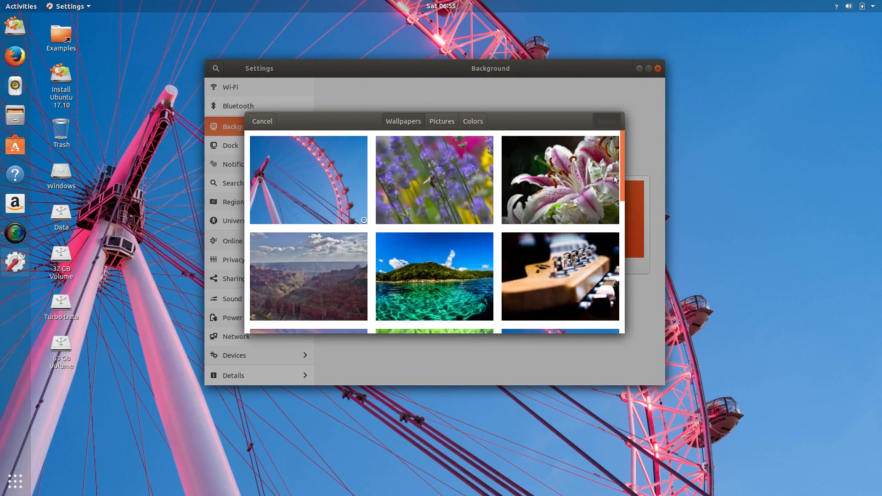
left_click_drag(616, 215, 625, 193)
left_click_drag(522, 126, 549, 148)
scroll(494, 251, "down", 8)
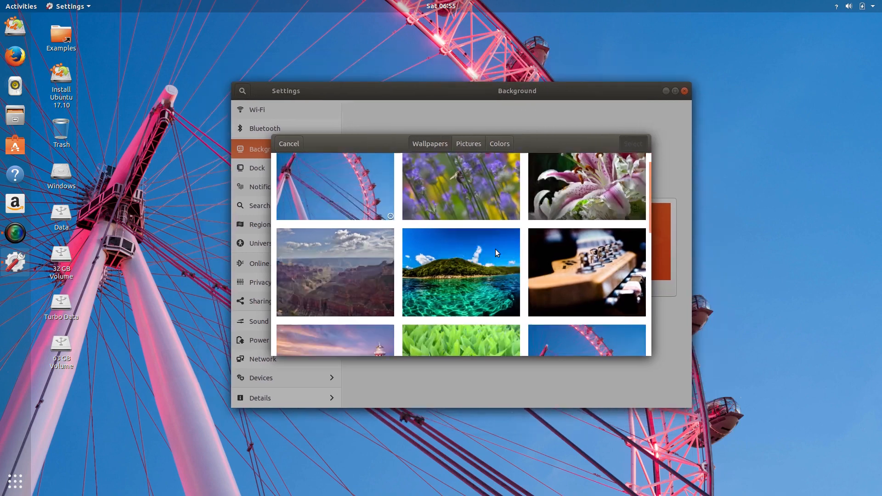
scroll(490, 259, "up", 5)
scroll(489, 263, "up", 5)
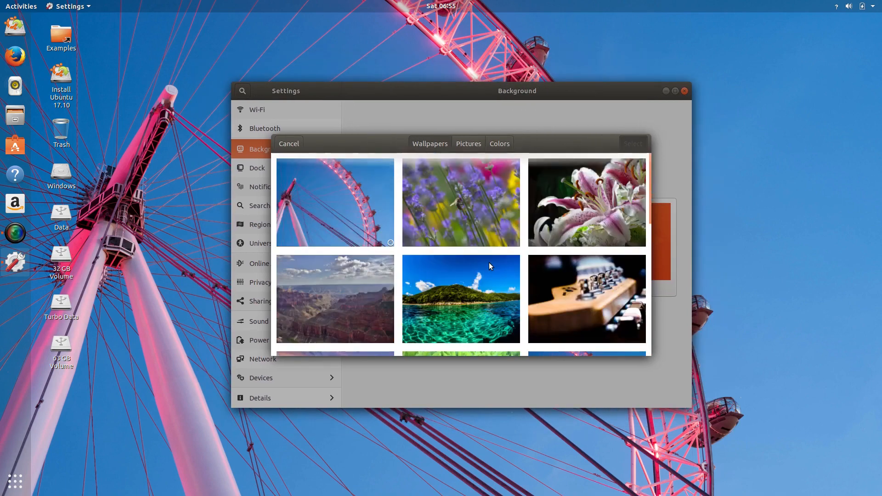
- Try selecting different wallpapers in turn, including the Ferris wheel, lavender flowers, canyon and island images
left_click(425, 224)
left_click(385, 224)
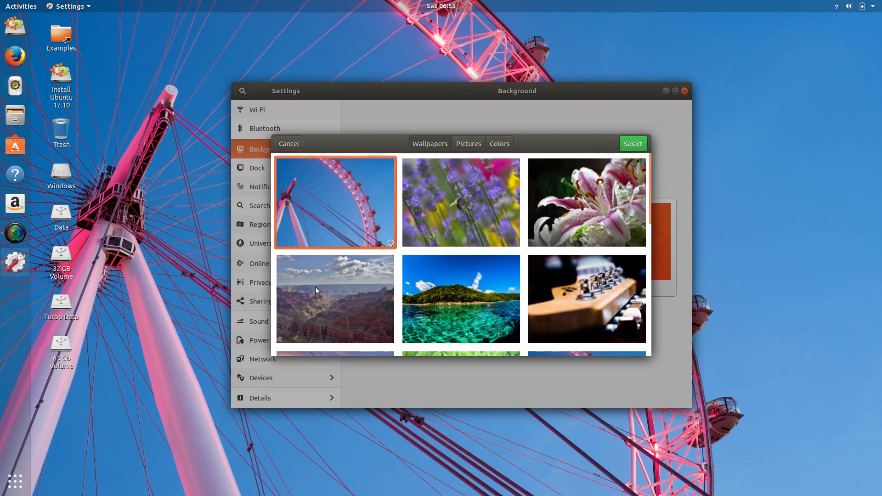
left_click(317, 291)
left_click(454, 289)
left_click(451, 216)
left_click(370, 218)
left_click(373, 292)
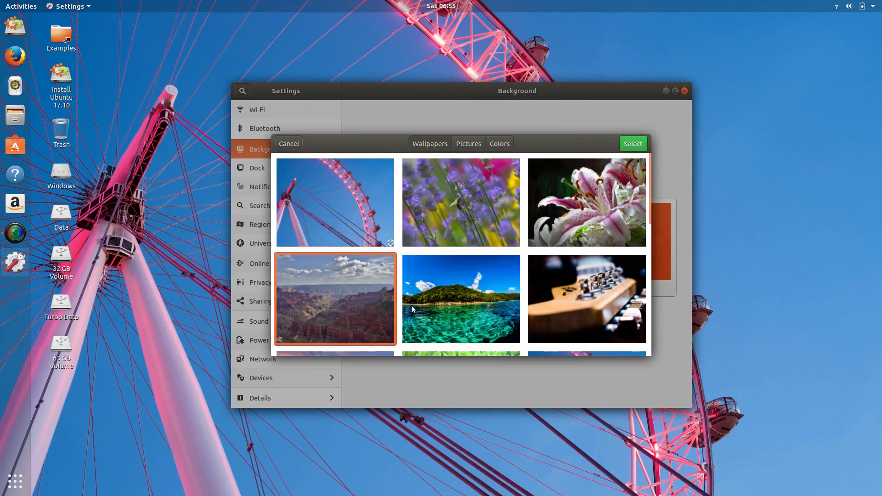
left_click(411, 305)
left_click_drag(546, 146, 562, 132)
left_click(465, 210)
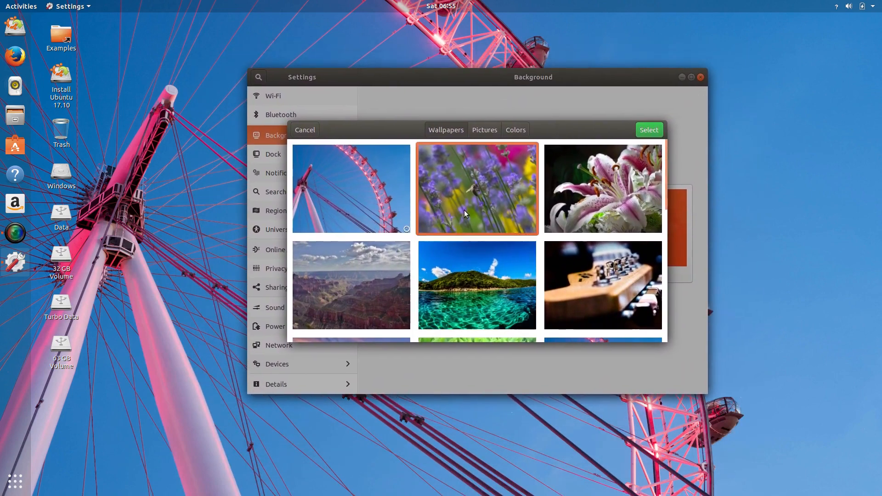
left_click(371, 218)
left_click(365, 285)
left_click(486, 286)
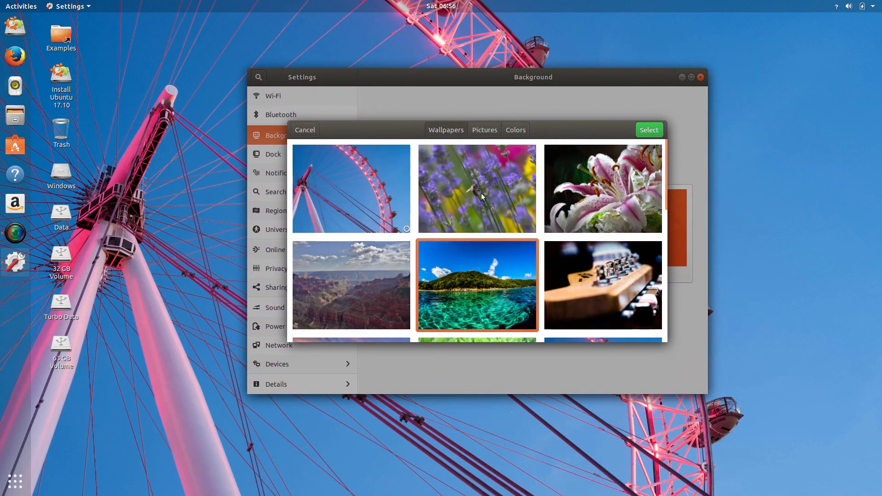
left_click(481, 193)
left_click(551, 200)
left_click(575, 276)
left_click(467, 286)
left_click(376, 286)
left_click(396, 155)
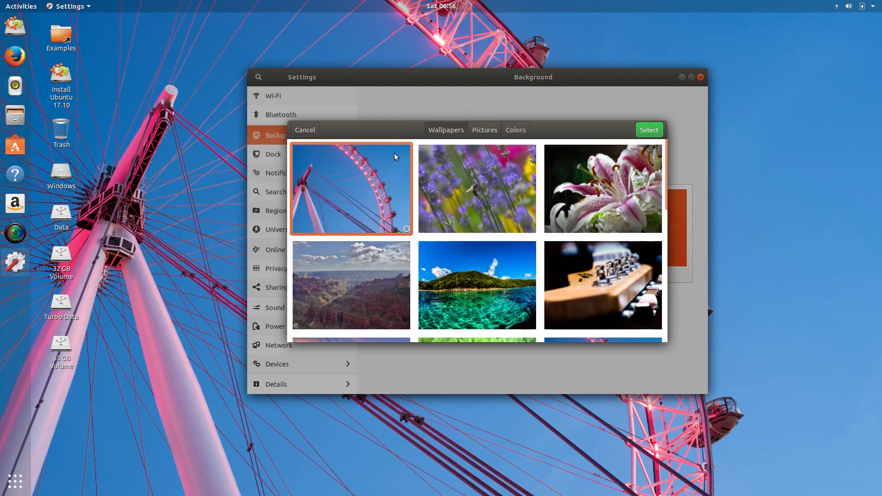
left_click(464, 174)
left_click(477, 280)
left_click(367, 285)
left_click(347, 154)
- Set the purple lavender flowers wallpaper as the desktop background
left_click(504, 199)
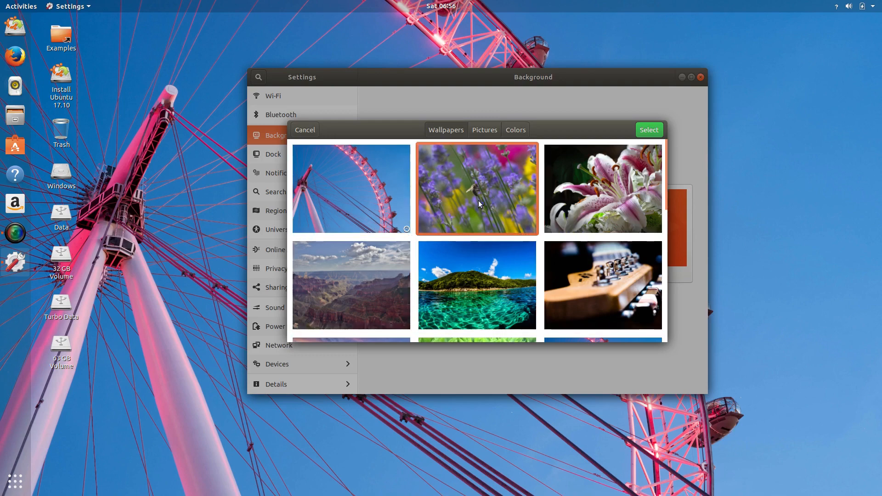
left_click(650, 130)
mouse_move(468, 76)
left_mouse_down()
mouse_move(670, 362)
mouse_move(554, 199)
mouse_move(528, 100)
mouse_move(610, 183)
mouse_move(563, 115)
mouse_move(491, 82)
mouse_move(566, 125)
mouse_move(460, 83)
left_mouse_up()
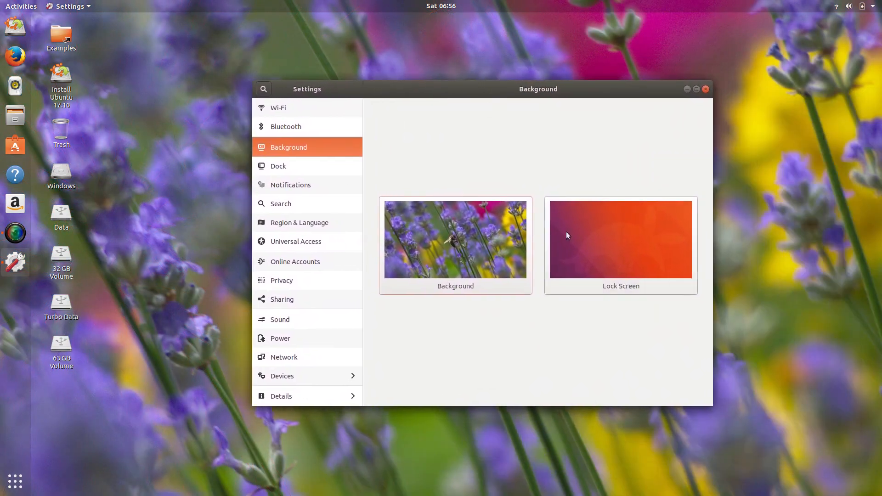
- Look through the wallpapers and set the green leaves image as the desktop background
left_click(464, 246)
left_click(572, 281)
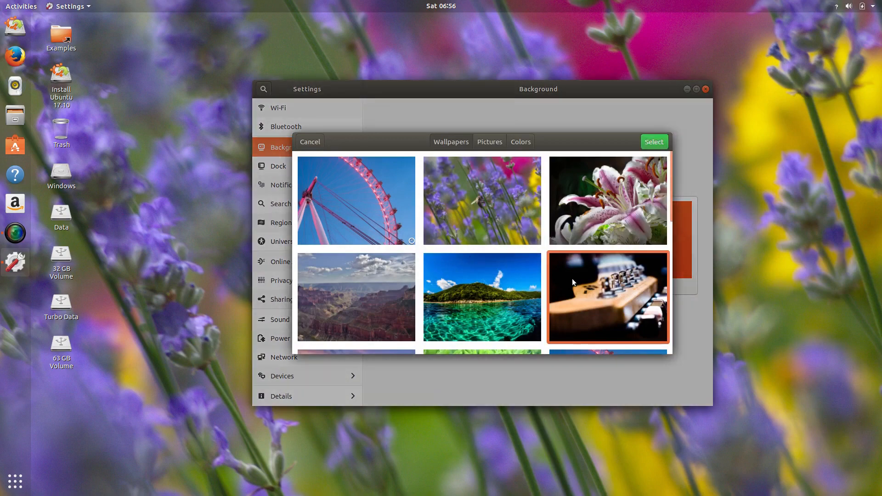
scroll(486, 260, "down", 8)
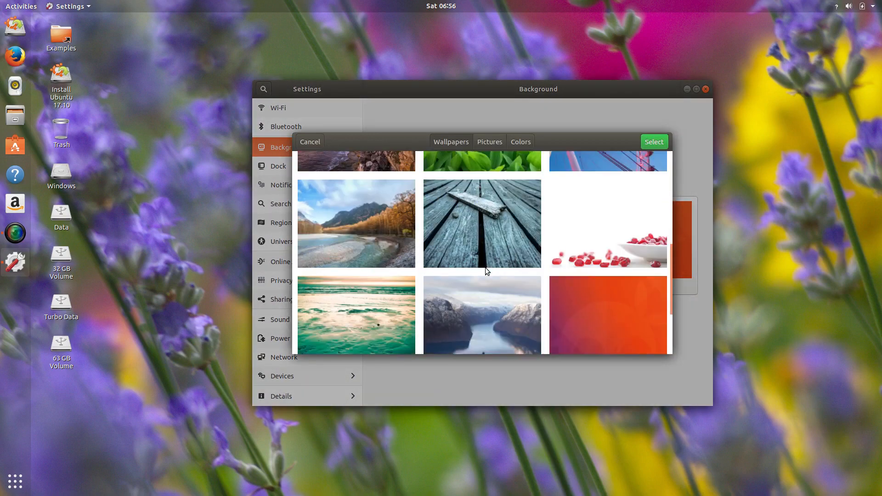
scroll(483, 266, "up", 6)
left_click(501, 231)
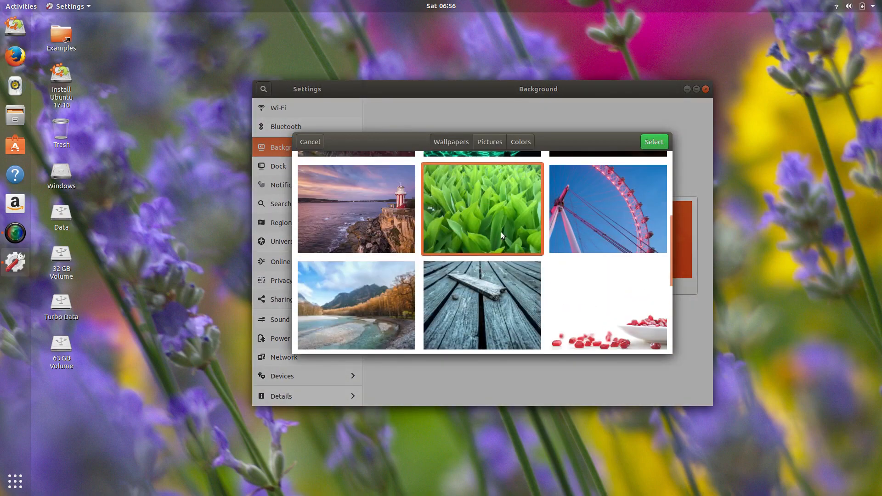
left_click(655, 142)
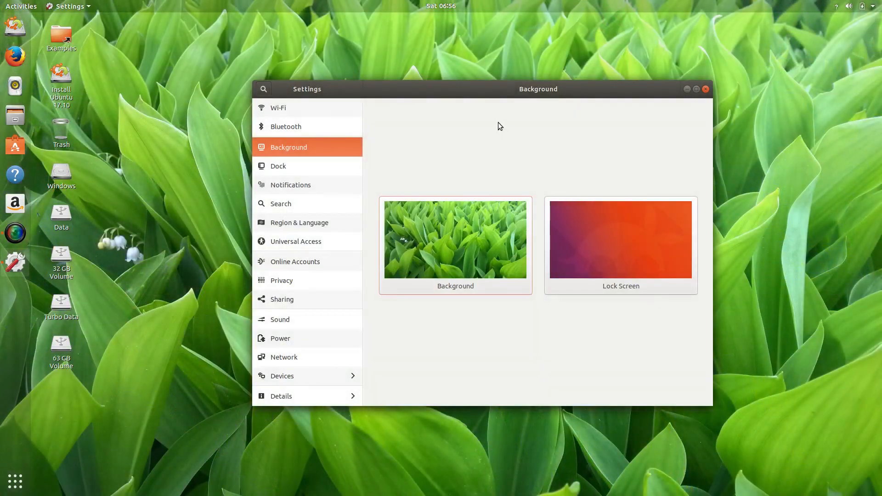
left_click_drag(503, 90, 473, 74)
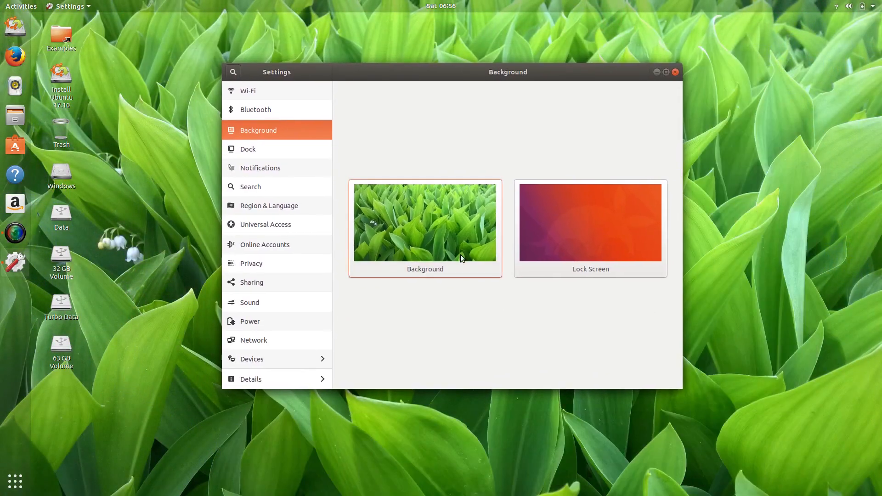
- Restore the default orange and purple Ubuntu wallpaper as the desktop background
left_click(443, 243)
scroll(425, 250, "down", 5)
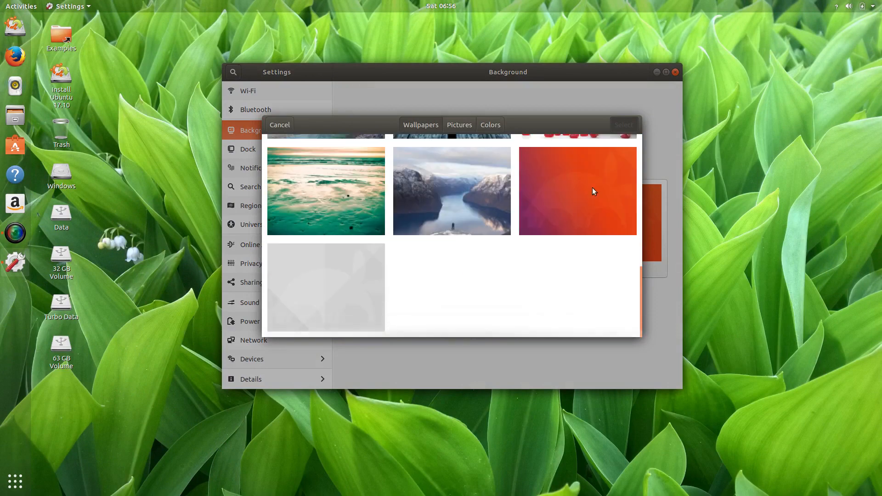
left_click(584, 216)
left_click(626, 129)
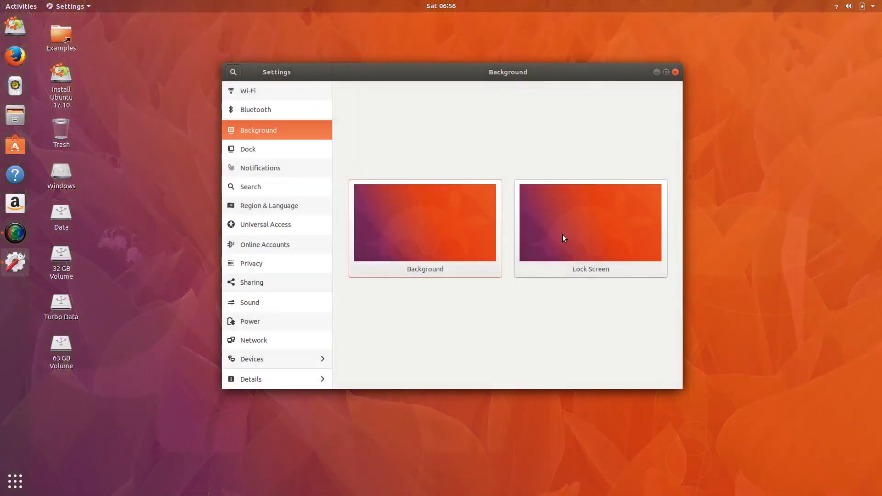
- Review the lock screen's wallpapers, pictures and colors, view the Pictures folder, and cancel without choosing an image
left_click(583, 207)
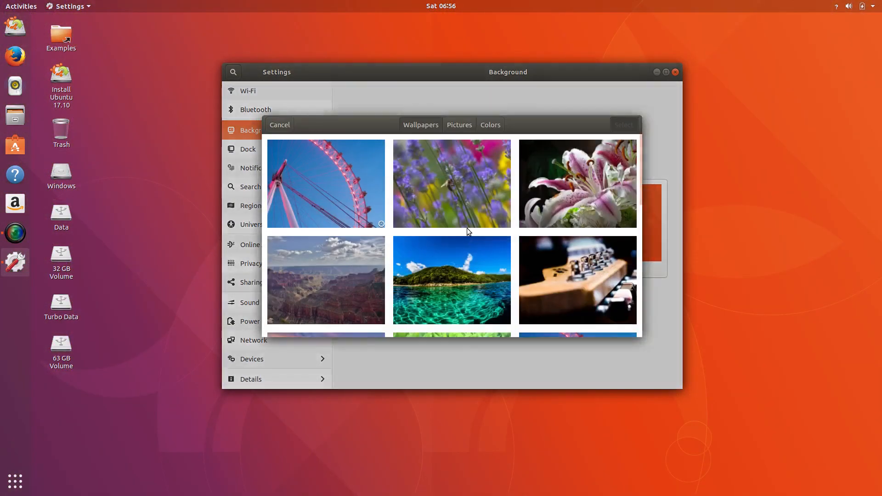
left_click(459, 123)
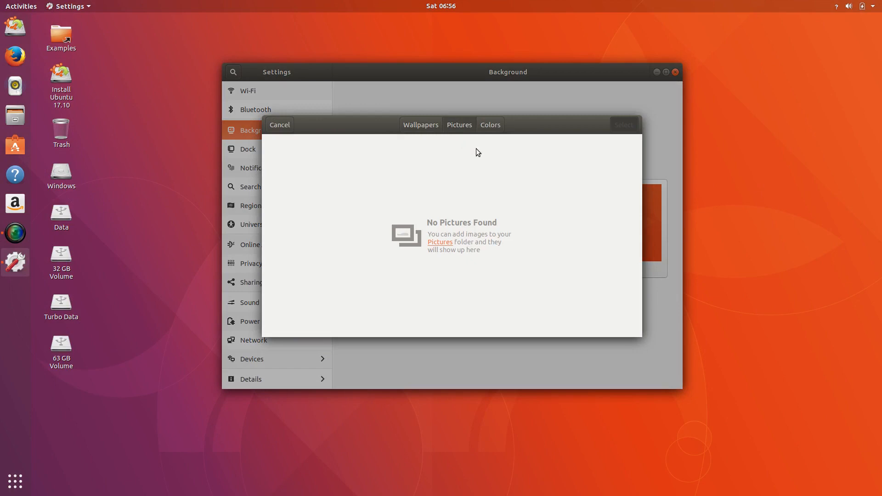
left_click(438, 241)
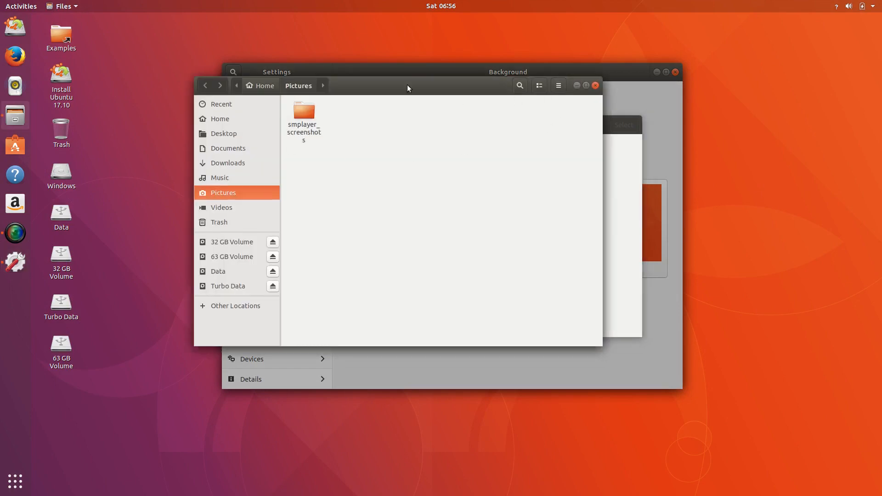
left_click_drag(407, 85, 616, 167)
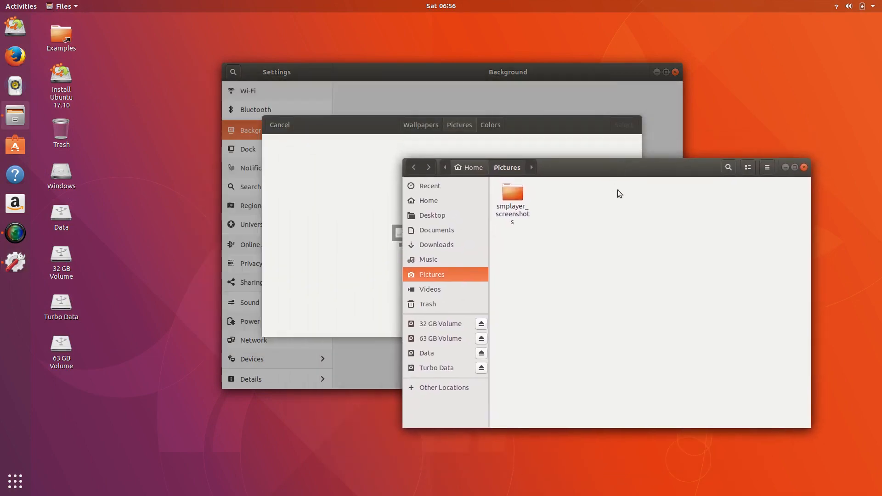
left_click(804, 167)
left_click(495, 124)
scroll(446, 198, "down", 3)
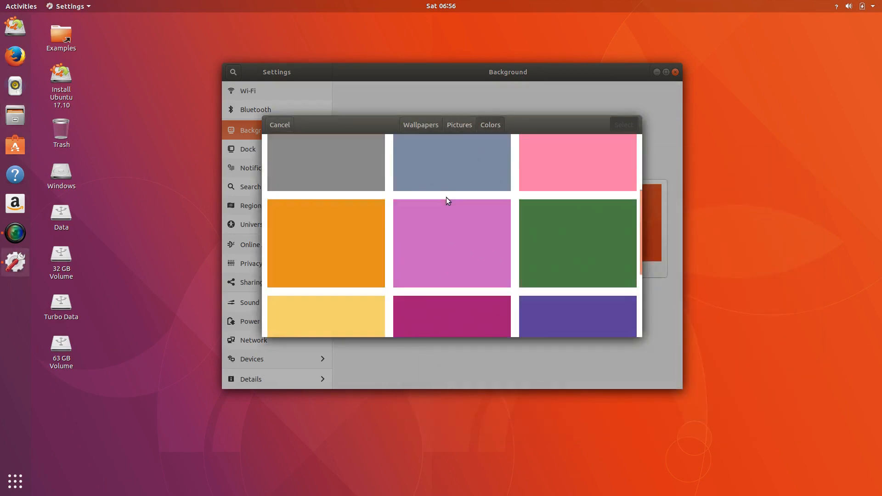
scroll(407, 168, "up", 3)
left_click(279, 126)
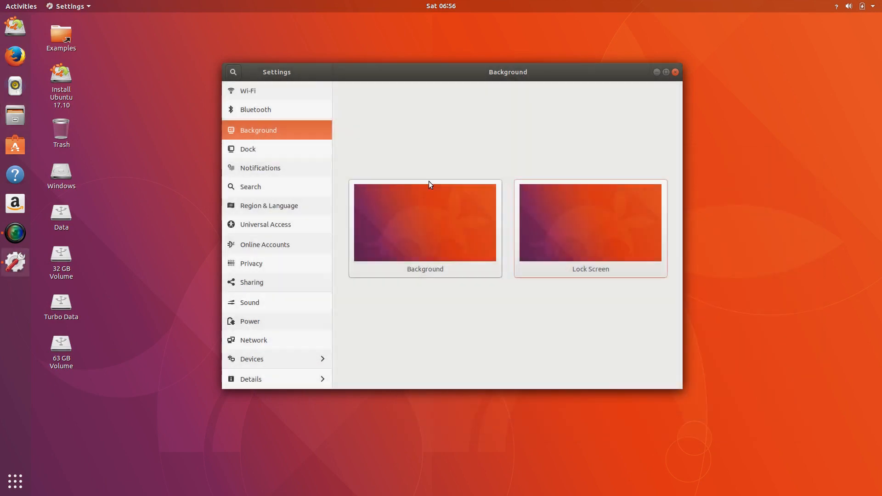
- Open the Dock settings and move the Settings window behind the dock to examine how they overlap
left_click(295, 151)
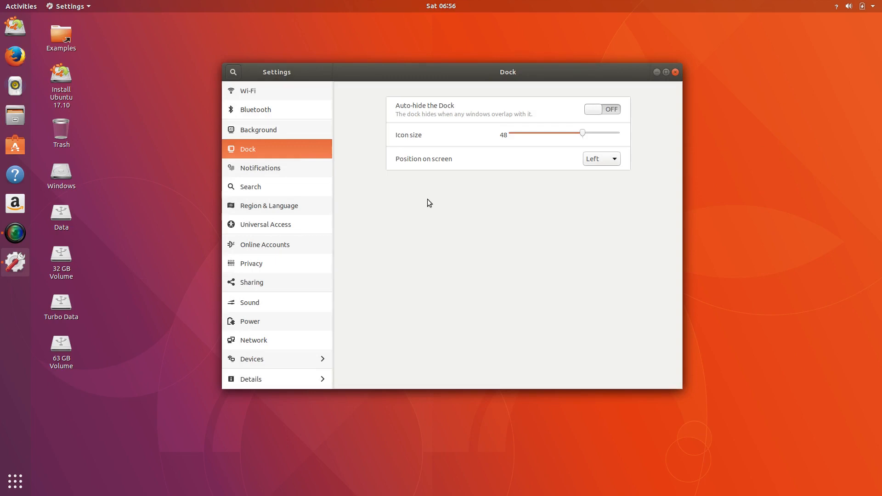
left_click_drag(288, 74, 298, 118)
left_click_drag(378, 120, 297, 104)
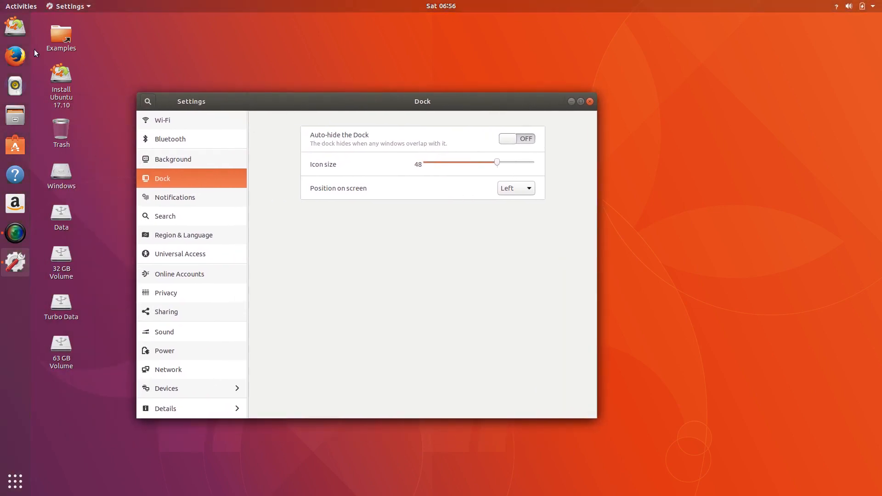
left_click_drag(188, 101, 157, 72)
left_click_drag(298, 73, 98, 121)
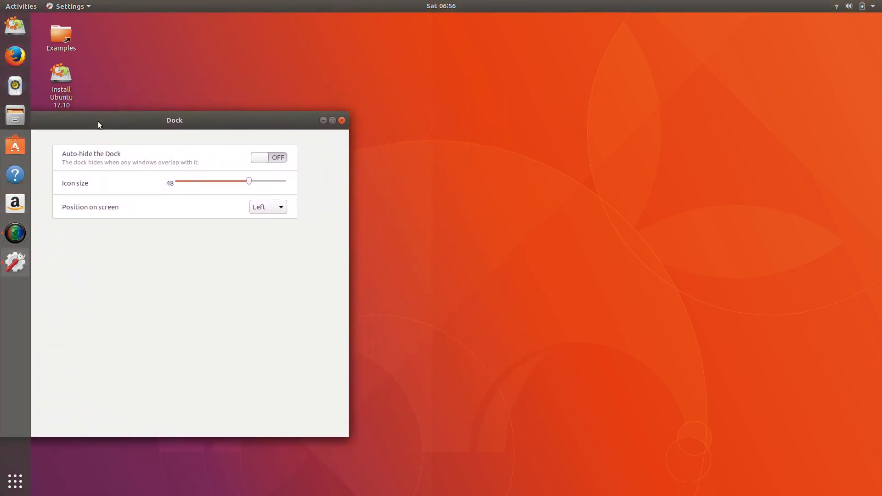
left_click_drag(266, 123, 216, 115)
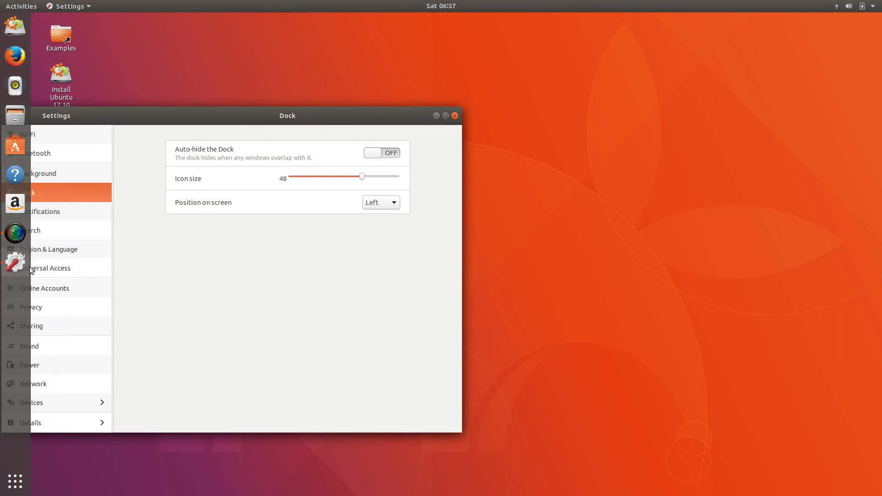
left_click_drag(130, 115, 138, 93)
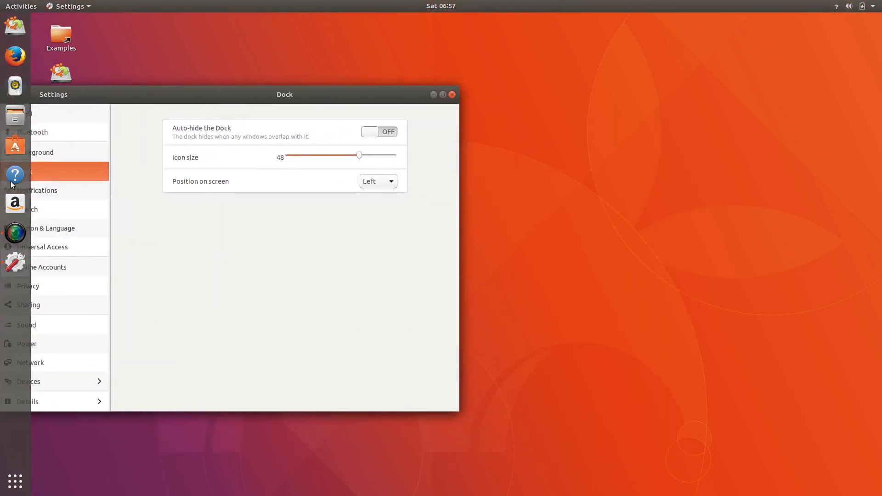
- Turn on auto-hide for the dock and test revealing it over the maximized Settings window, restoring the window to its normal size
left_click_drag(220, 94, 416, 117)
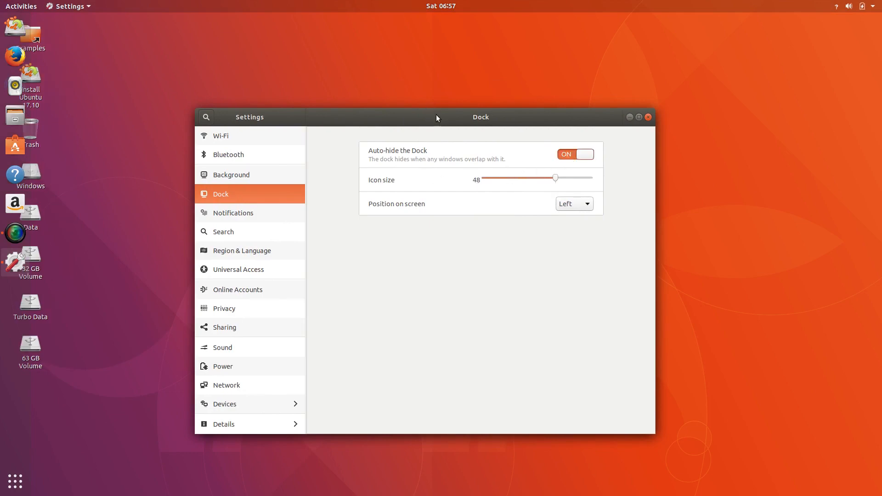
left_click_drag(437, 117, 445, 98)
double_click(445, 98)
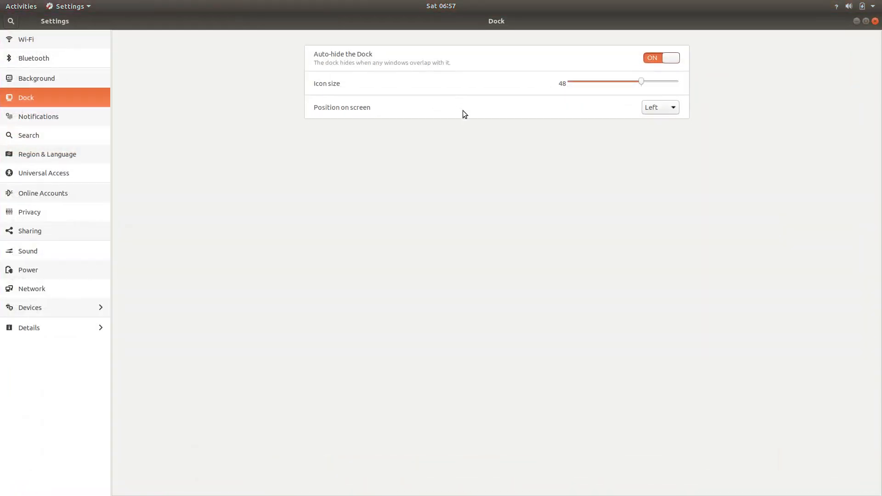
mouse_move(0, 209)
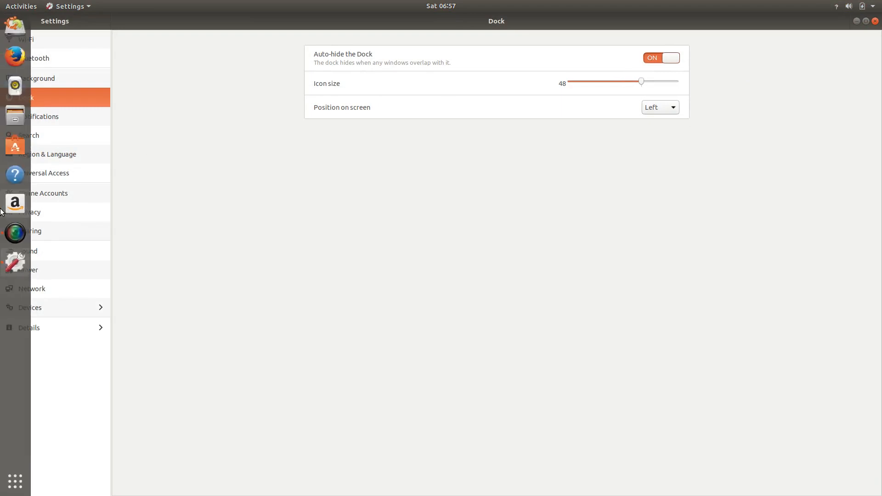
mouse_move(1, 381)
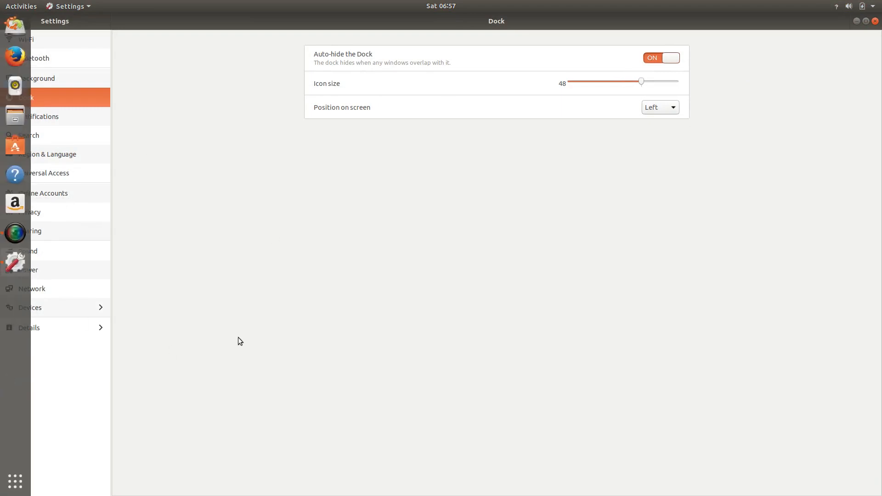
mouse_move(1, 361)
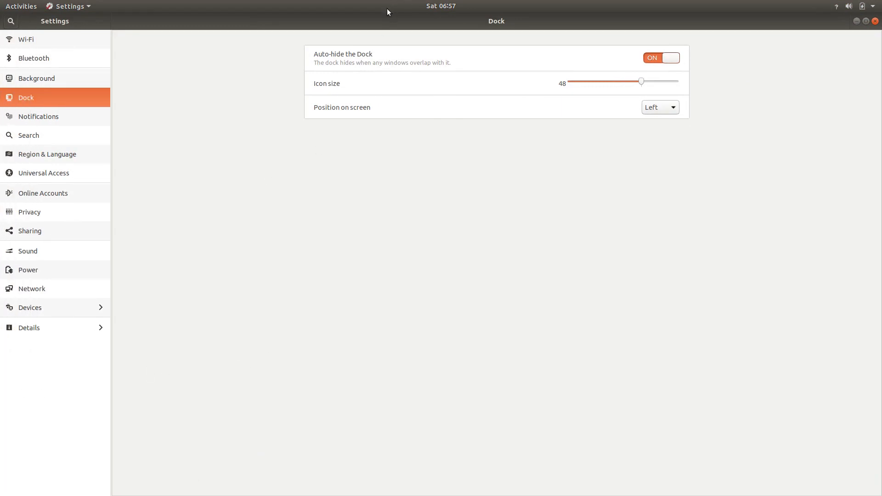
left_click_drag(388, 19, 404, 89)
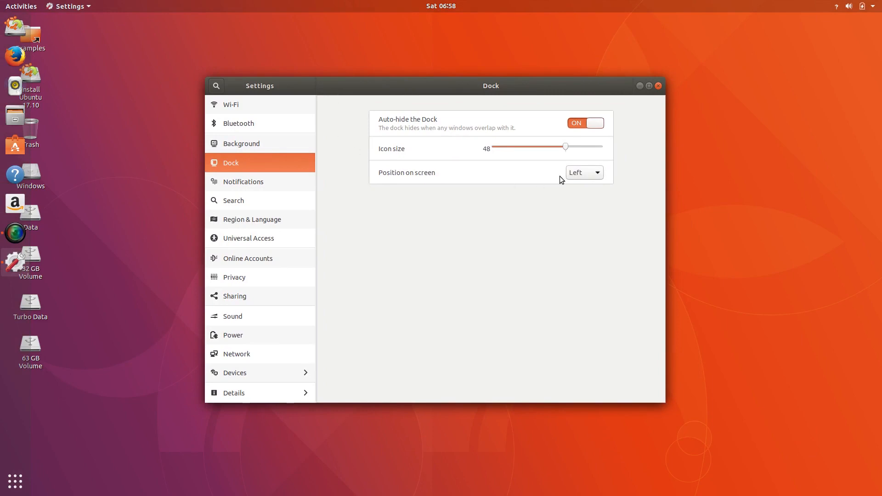
- Try the dock's Bottom and Right screen positions, and open and close the applications overview from the right-hand dock
mouse_move(565, 146)
left_mouse_down()
mouse_move(491, 147)
mouse_move(622, 157)
mouse_move(564, 156)
left_mouse_up()
left_click(594, 175)
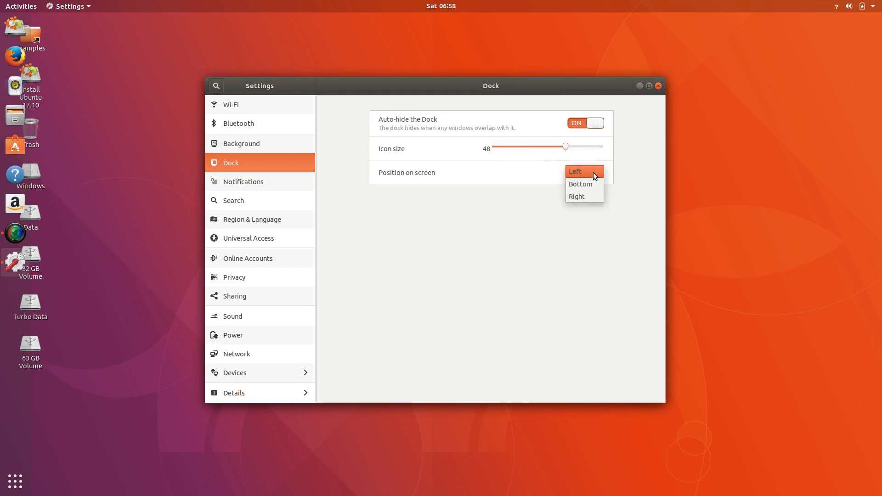
left_click(579, 186)
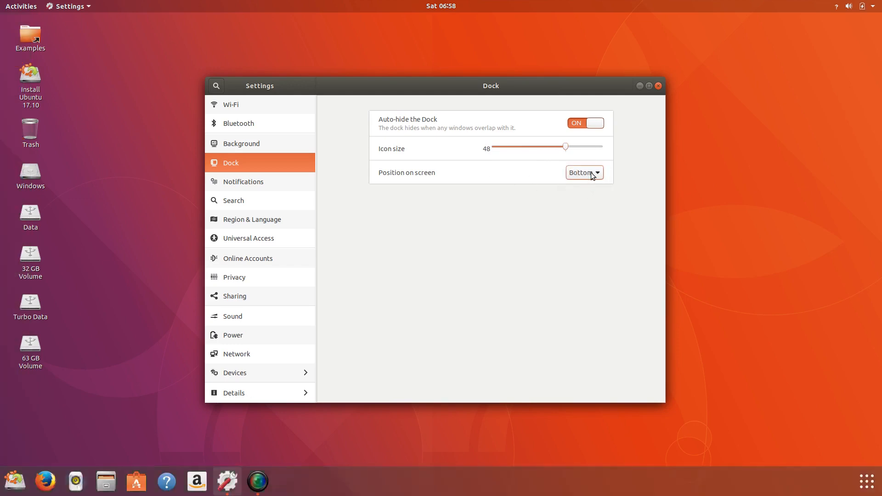
left_click(589, 185)
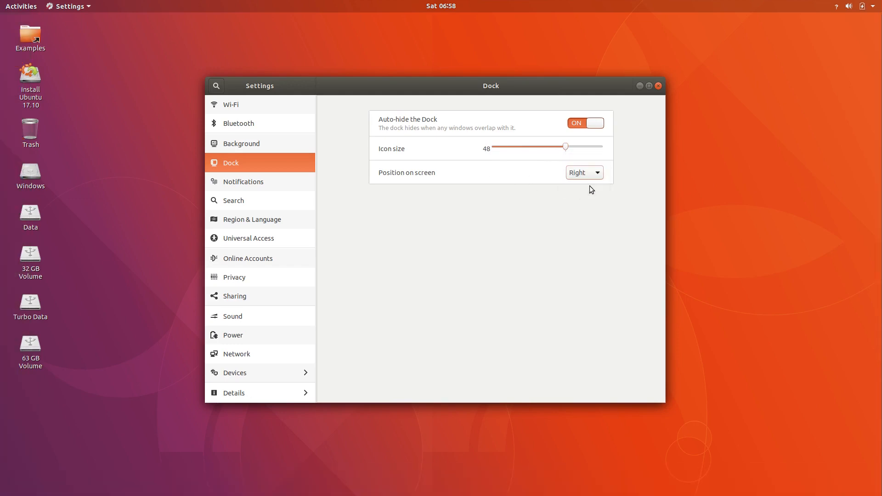
left_click(591, 172)
left_click(591, 190)
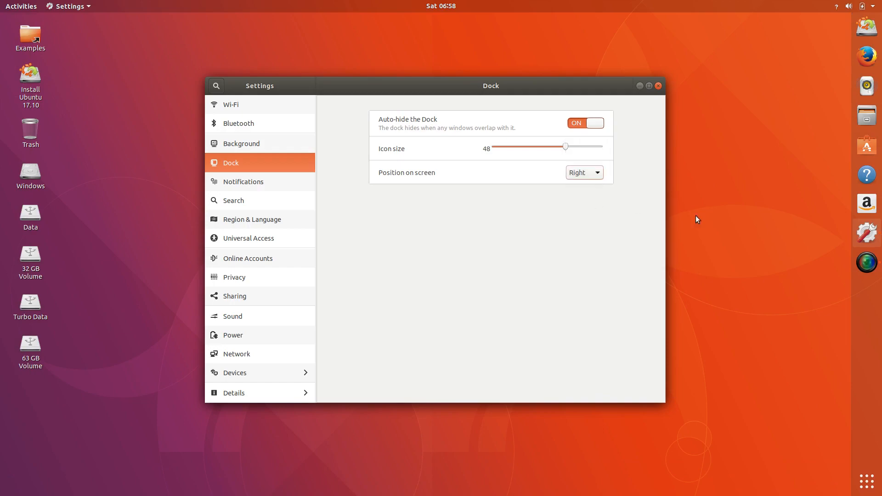
left_click(871, 490)
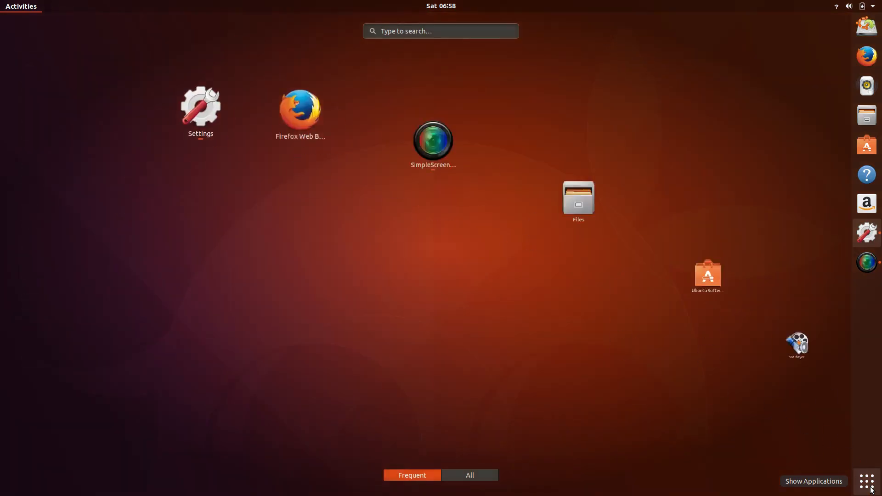
left_click(871, 487)
mouse_move(477, 90)
left_mouse_down()
mouse_move(838, 135)
mouse_move(528, 125)
mouse_move(504, 117)
mouse_move(492, 92)
left_mouse_up()
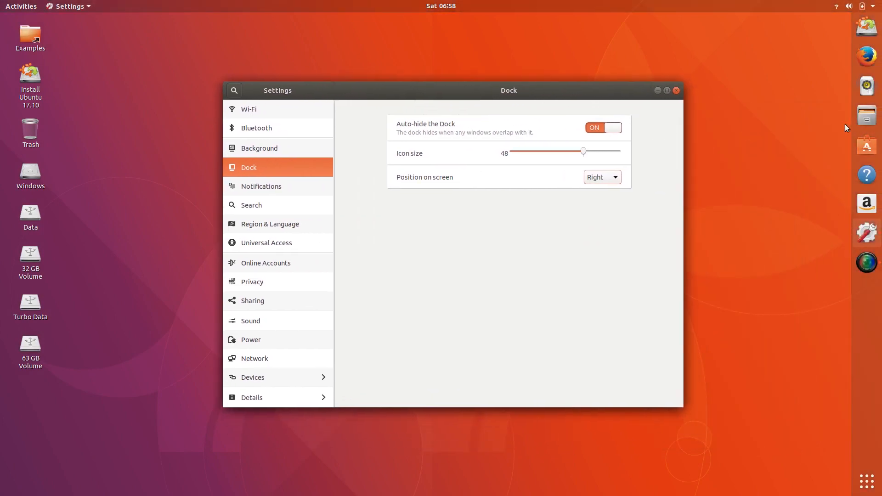
- Set the dock's position to Bottom and test minimizing the Settings window and restoring it from the dock
left_click(610, 183)
left_click(609, 166)
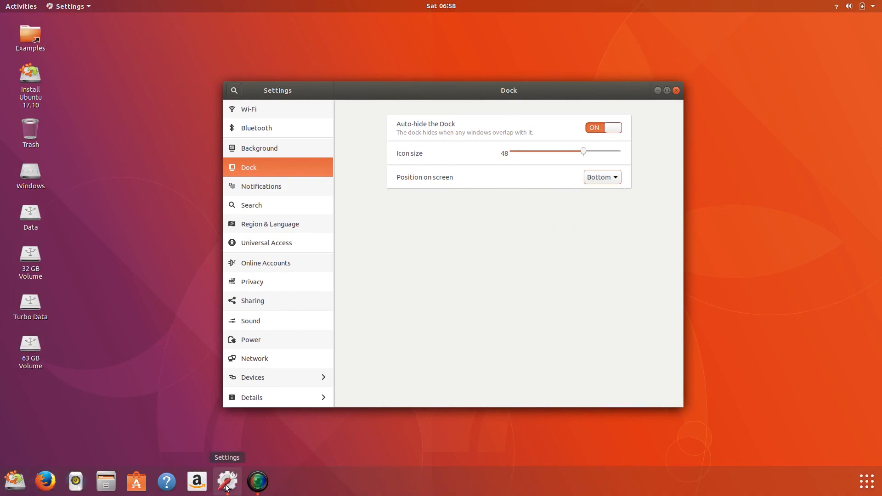
left_click(658, 91)
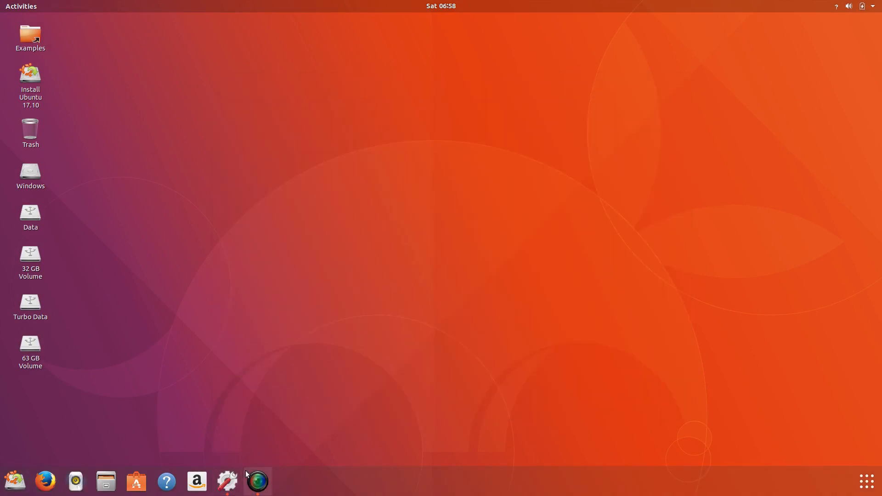
left_click(227, 481)
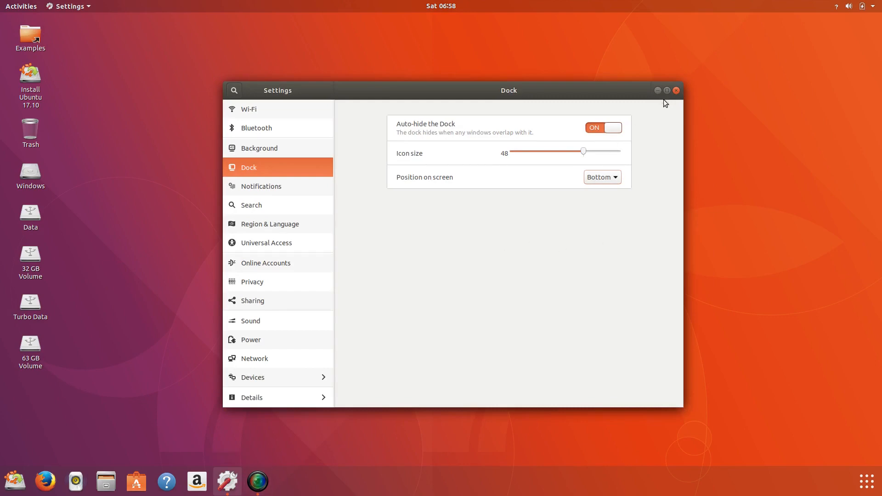
- Set the dock's position on screen back to Left
left_click(594, 177)
left_click(601, 179)
left_click(604, 166)
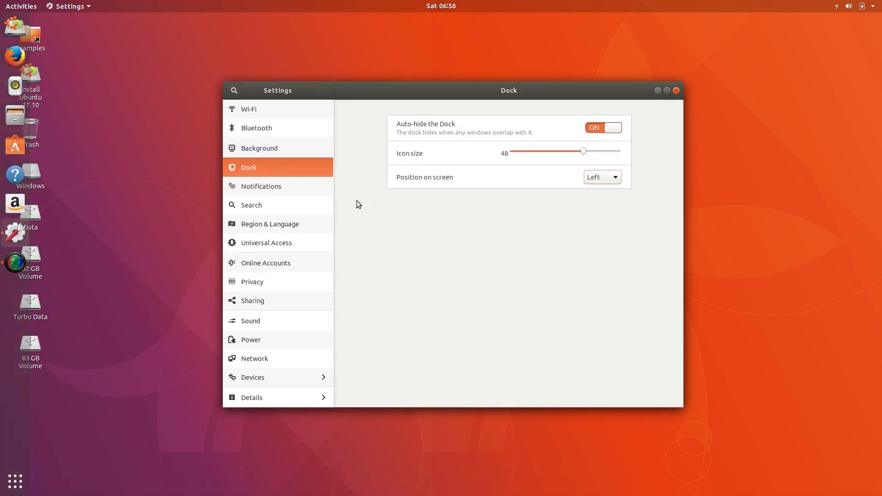
- Open the Notifications settings and examine the notification options for Archive Manager and Ubuntu Software
left_click(294, 190)
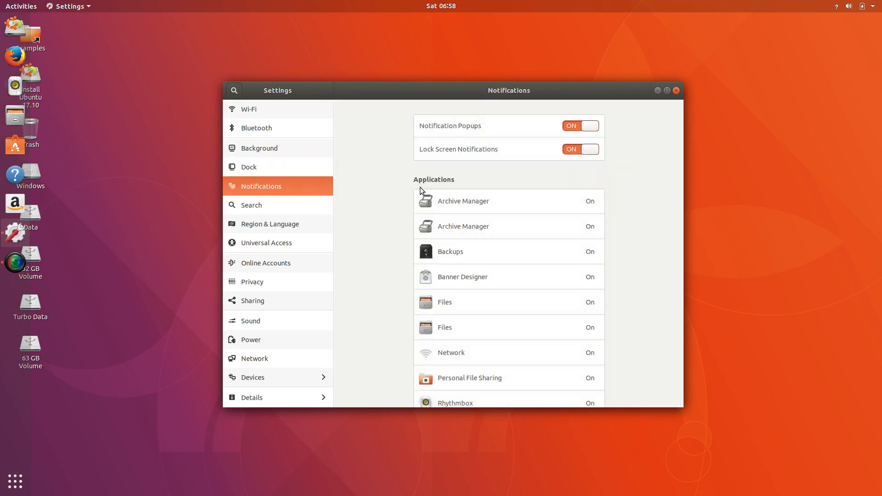
scroll(382, 180, "down", 2)
scroll(382, 179, "up", 2)
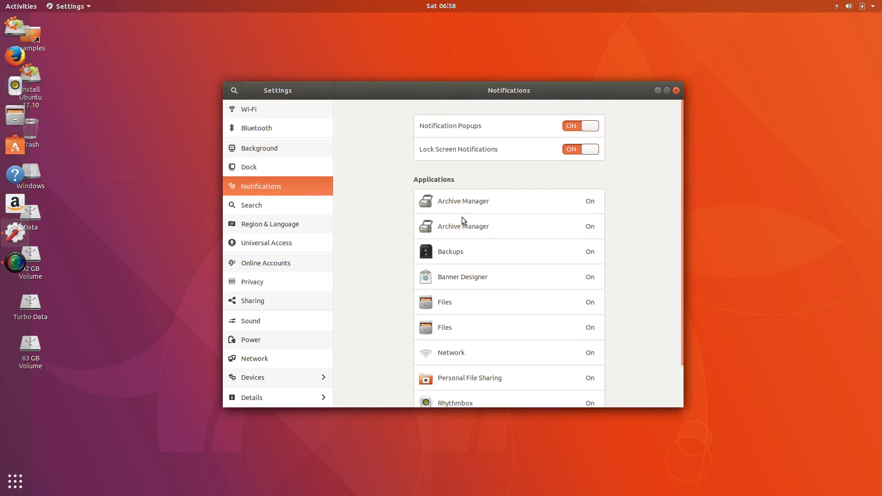
scroll(463, 221, "down", 2)
left_click(581, 159)
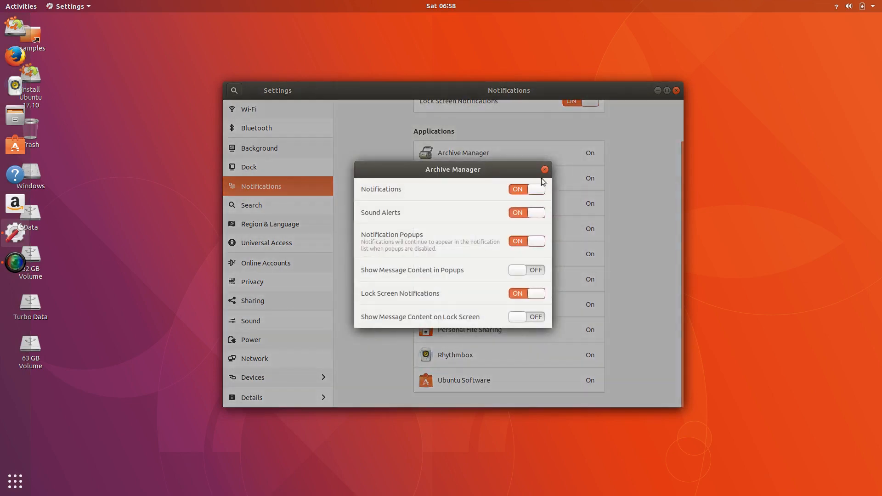
left_click(543, 168)
left_click(500, 382)
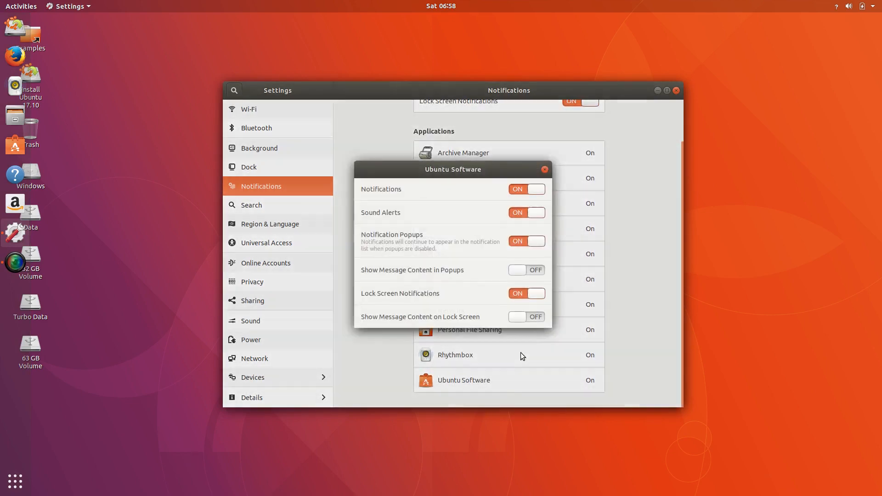
left_click(544, 170)
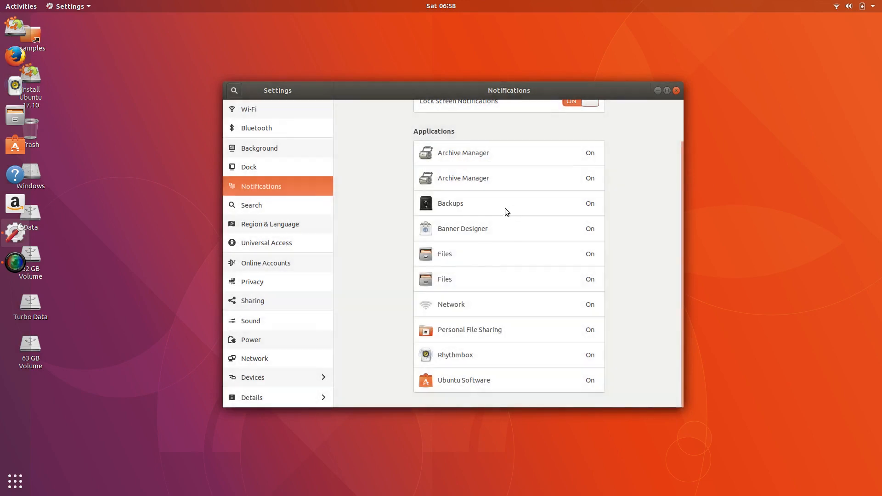
- Examine the notification options for Files and Archive Manager without changing any of them
left_click(479, 263)
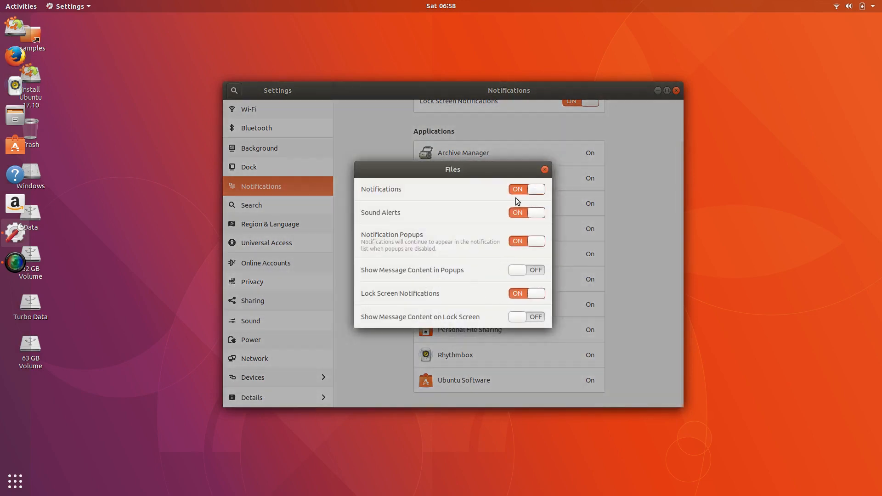
left_click(544, 170)
left_click(480, 156)
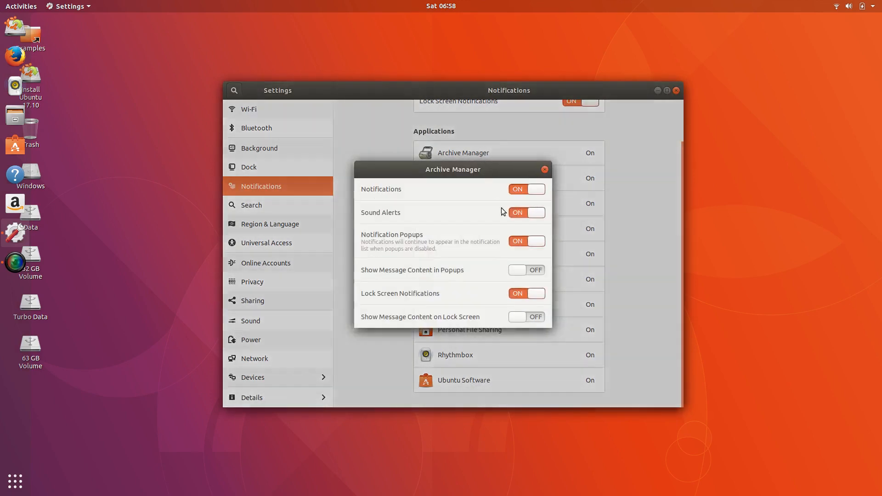
left_click(544, 170)
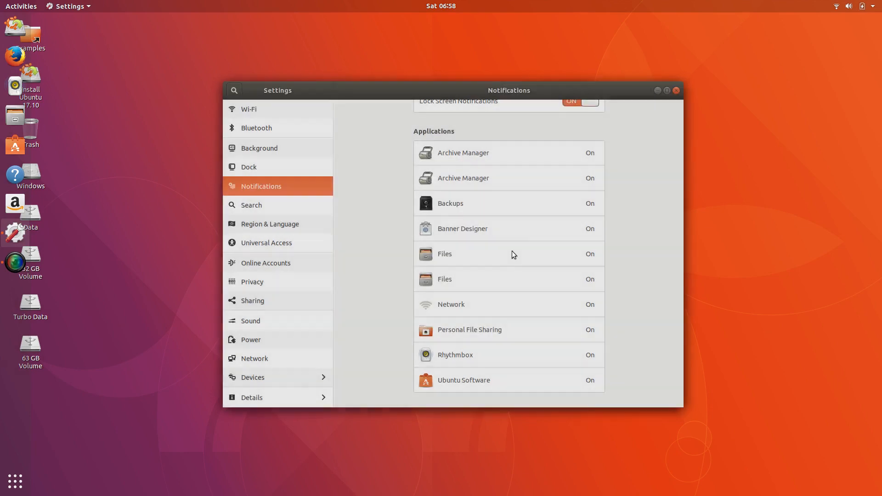
left_click(483, 254)
left_click(543, 168)
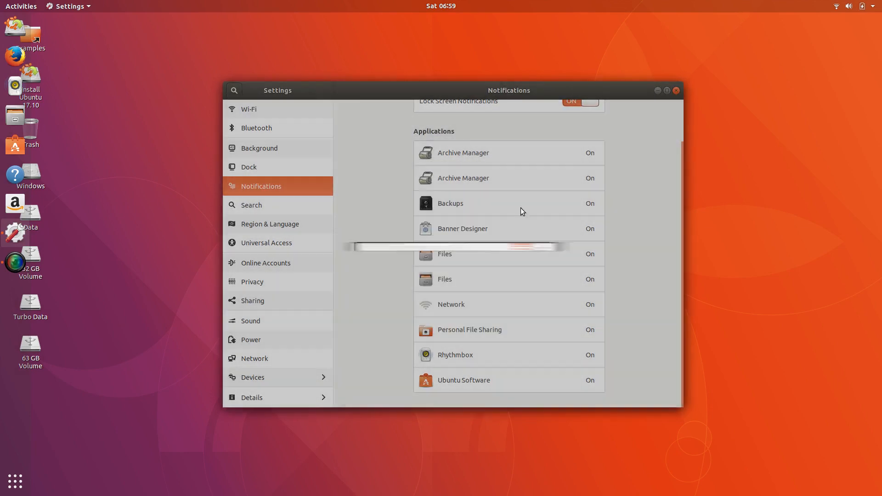
- Examine the notification options for Banner Designer and Ubuntu Software, closing each dialog unchanged
left_click(484, 229)
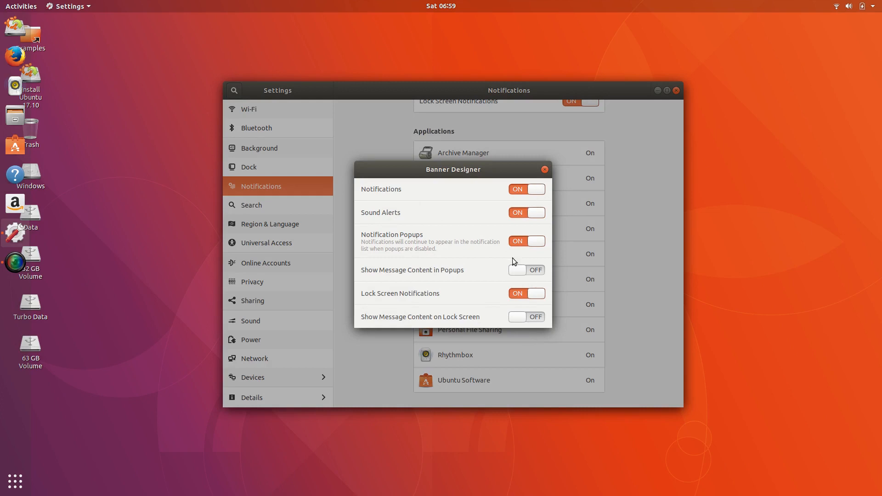
left_click(544, 170)
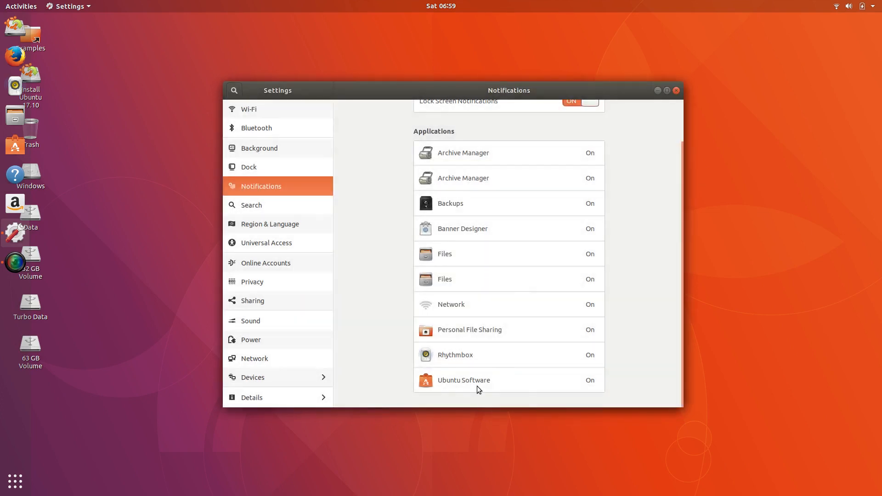
left_click(477, 385)
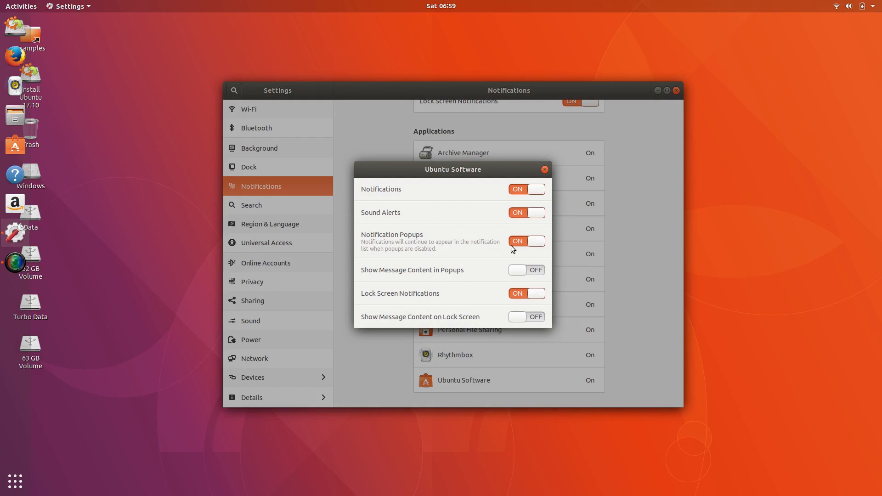
left_click(543, 173)
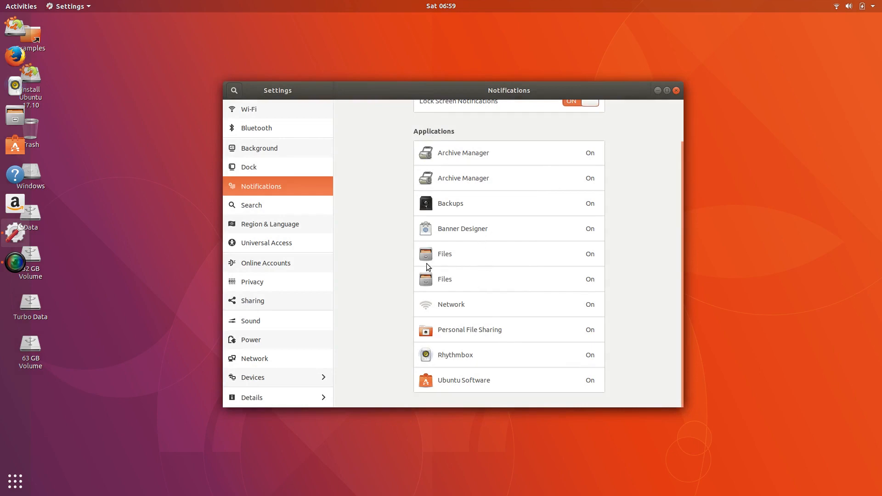
scroll(419, 262, "up", 2)
- View the Search settings, try the calculation 2+2= in the applications overview's search, and return to the Settings window
left_click(260, 207)
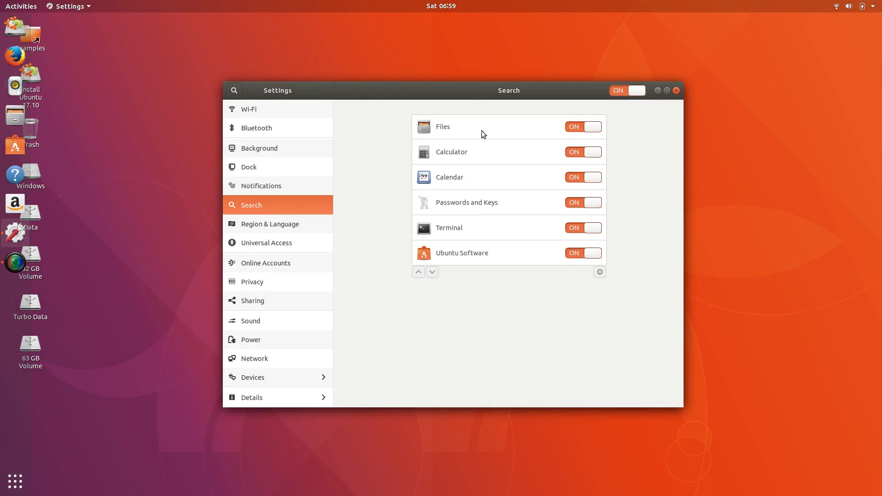
left_click(15, 482)
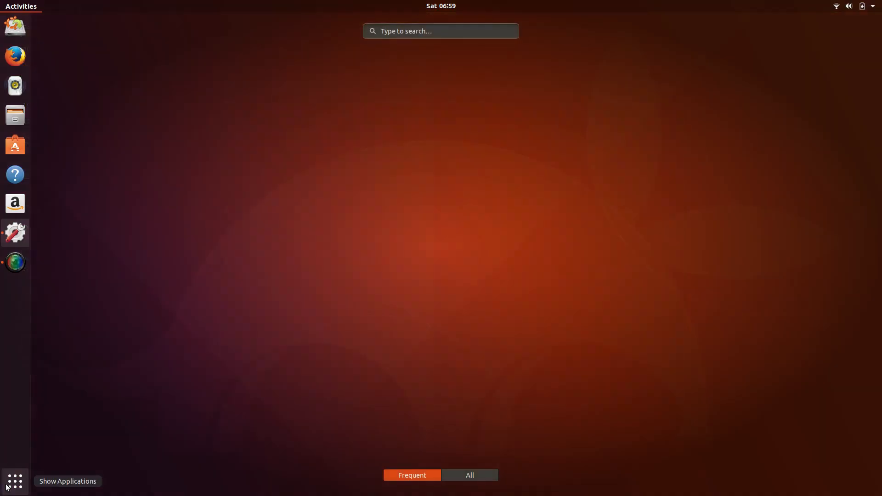
left_click(398, 32)
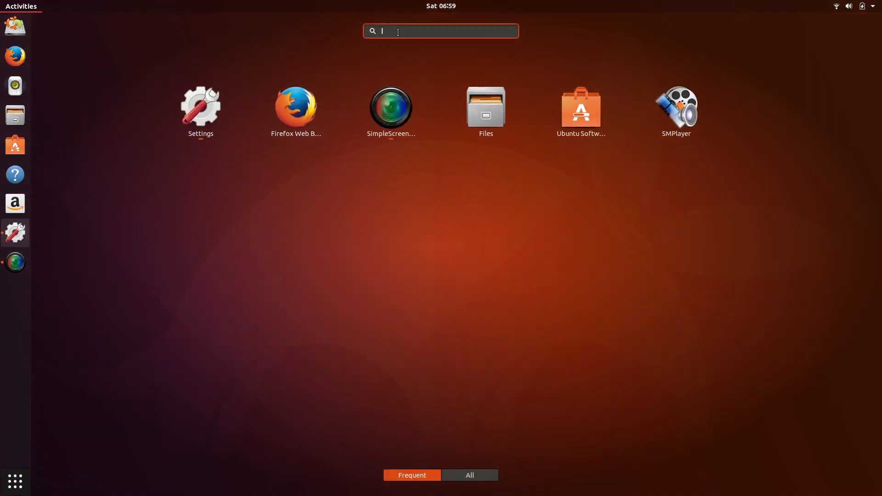
type("2+2=")
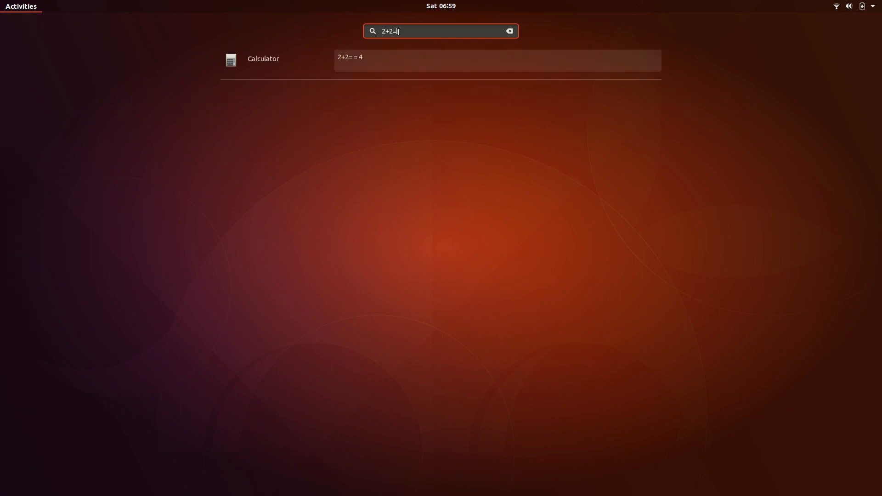
key("Escape")
key("Escape")
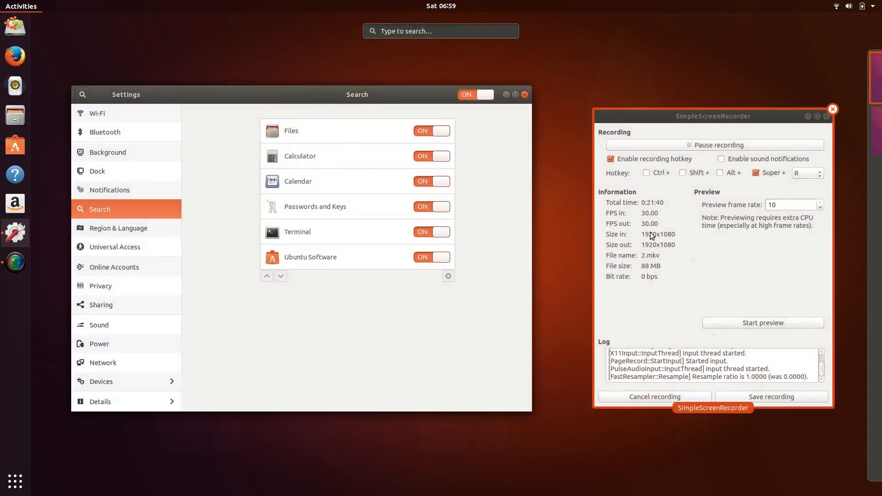
left_click(427, 225)
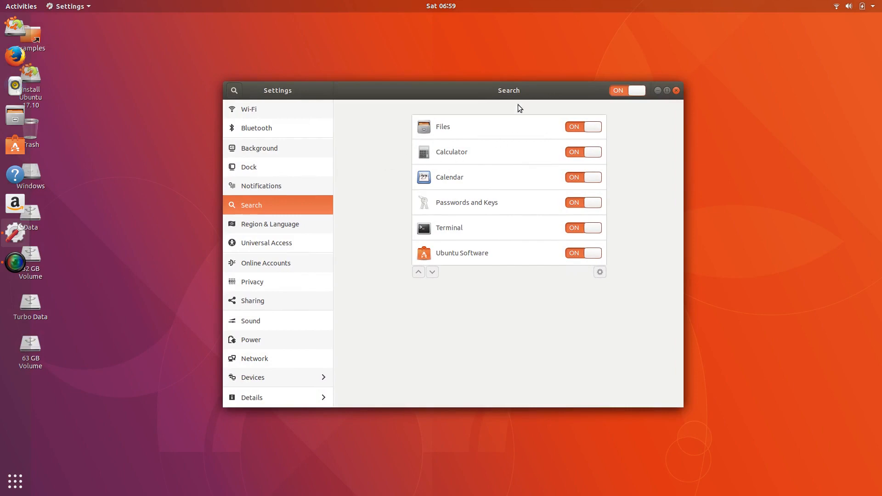
- Try the calculation 2*2+(2^2) in the applications overview's search and return to the Settings window
left_click_drag(503, 89, 494, 102)
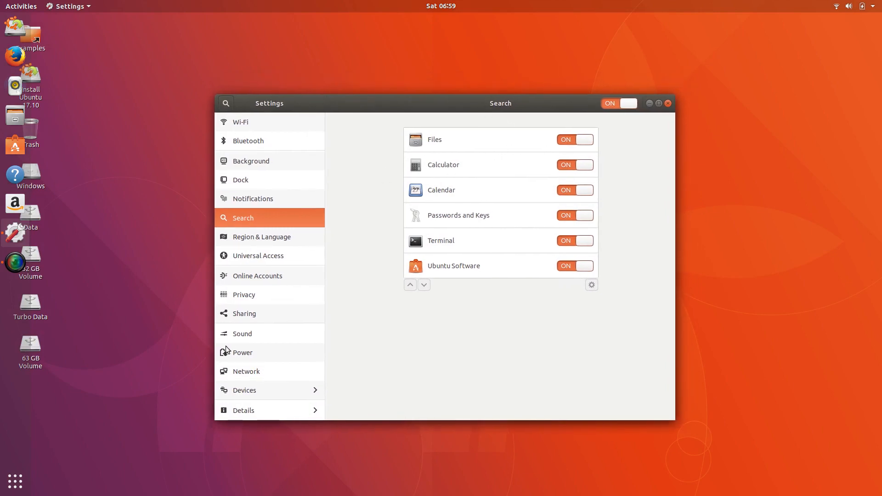
left_click(15, 481)
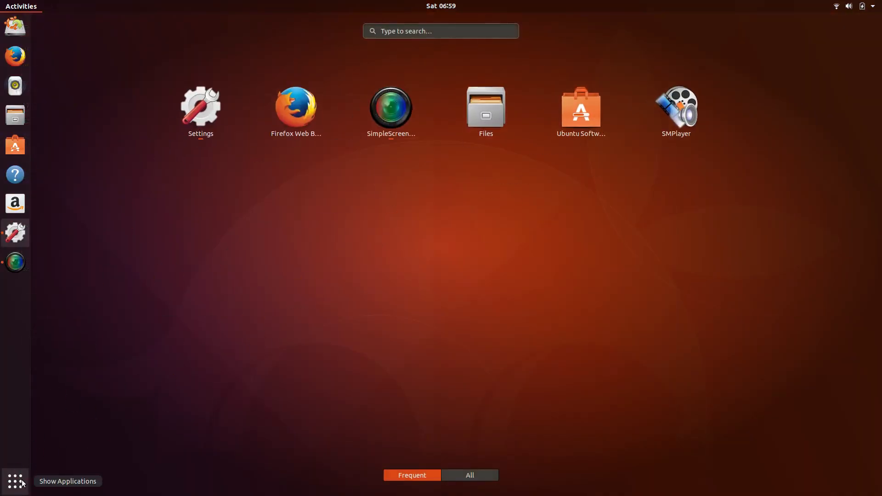
left_click(416, 31)
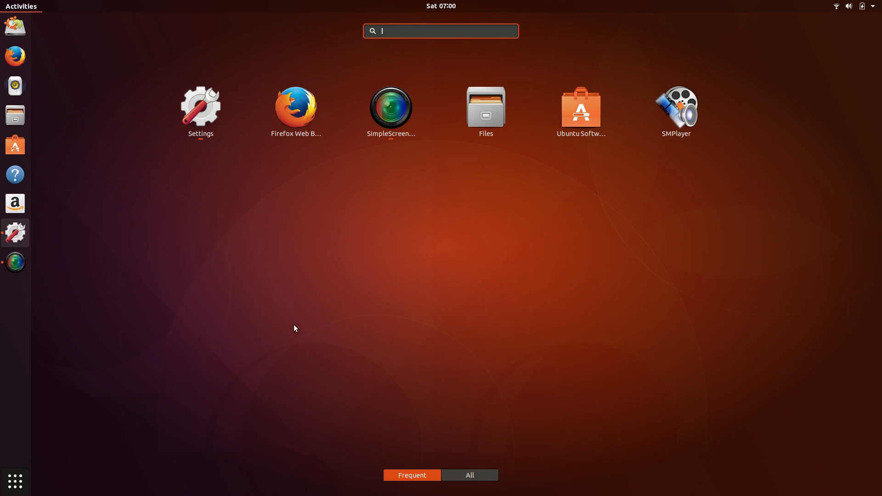
type("2")
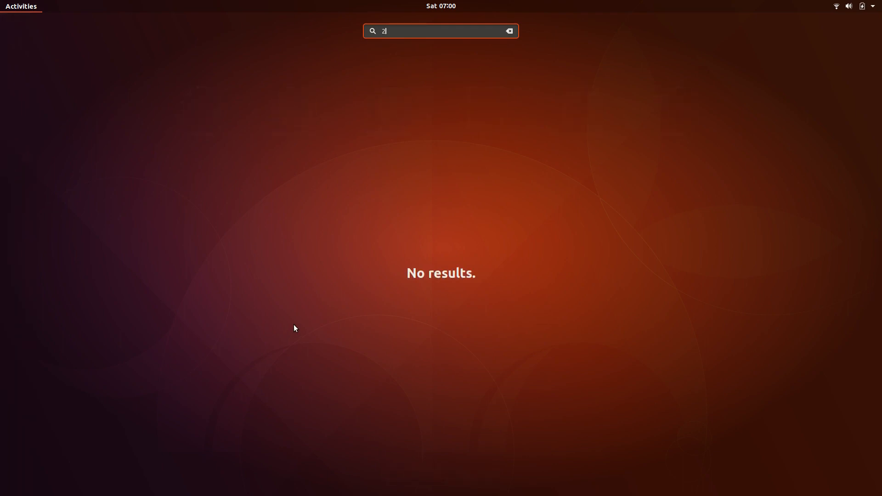
type("*2")
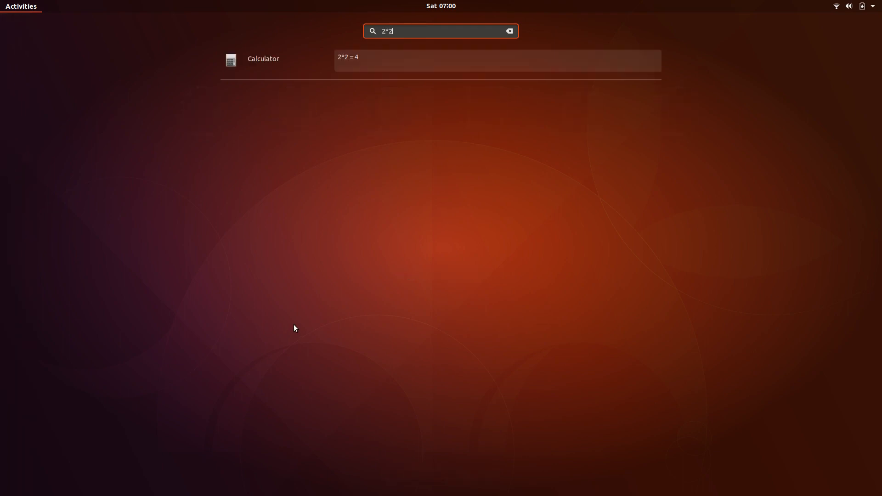
type("+(2")
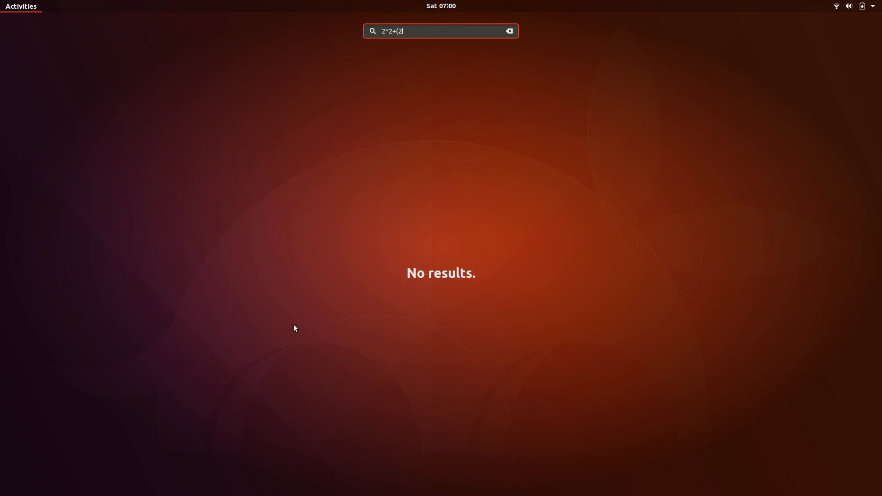
type("^2)")
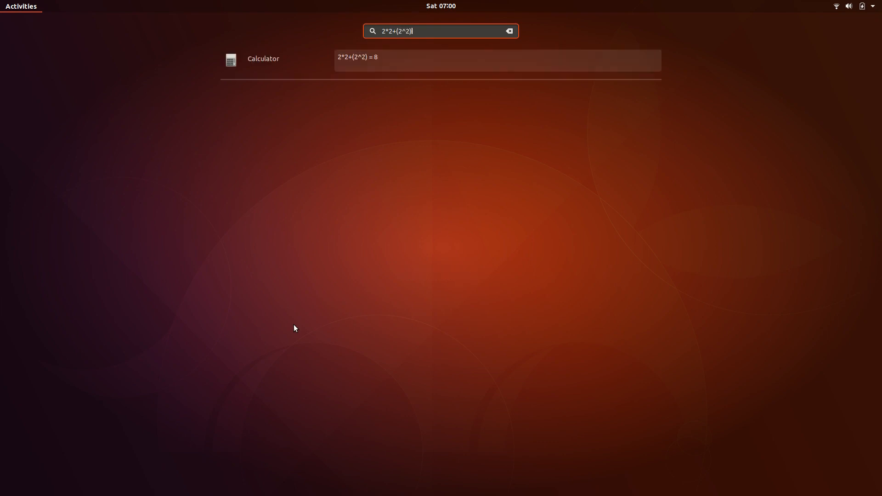
key("Escape")
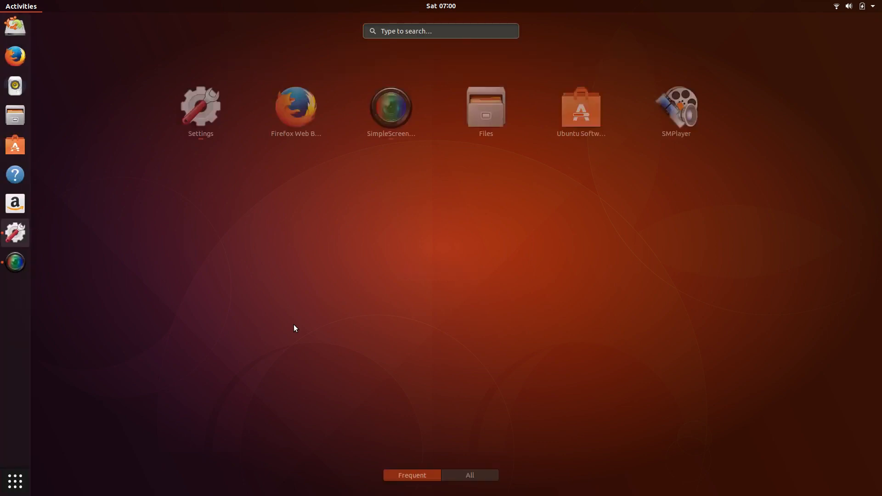
key("Escape")
left_click(410, 305)
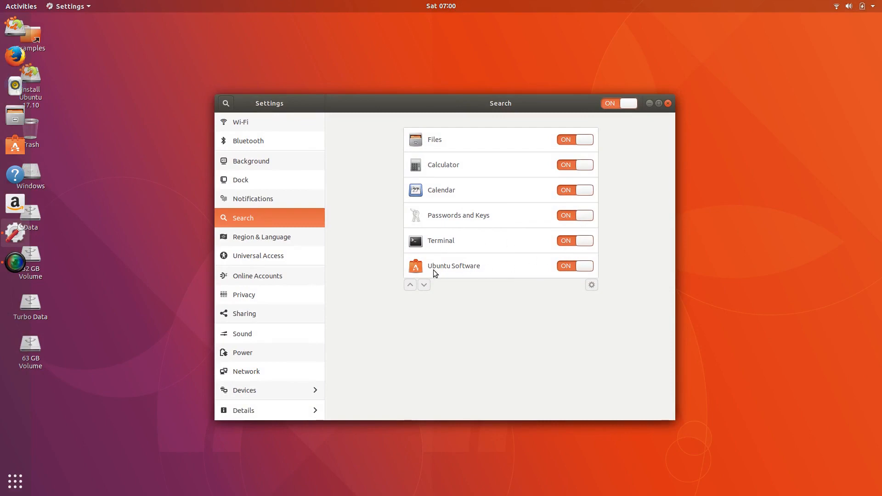
- Search the applications overview for vlc, clear the search and return to the Settings window
left_click(15, 480)
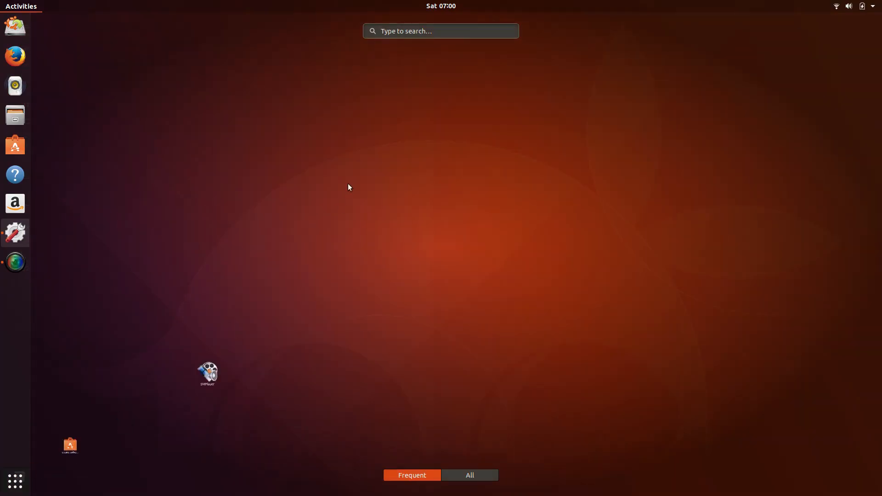
type("vl")
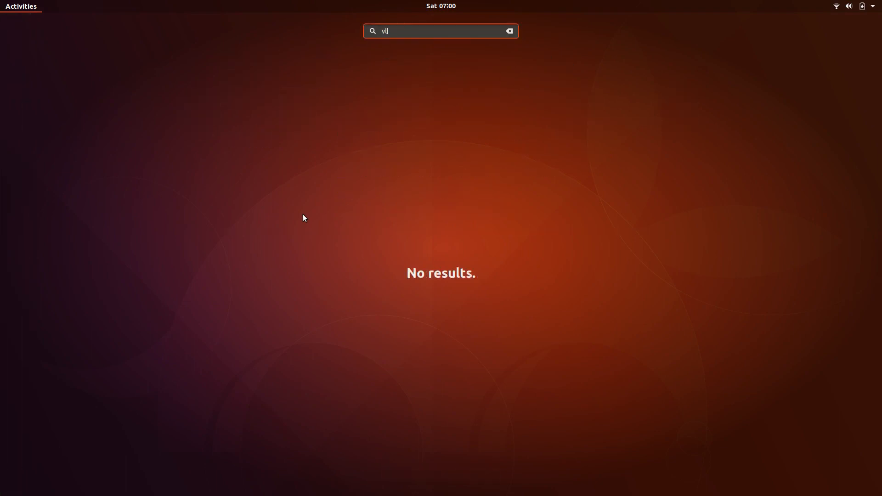
type("c")
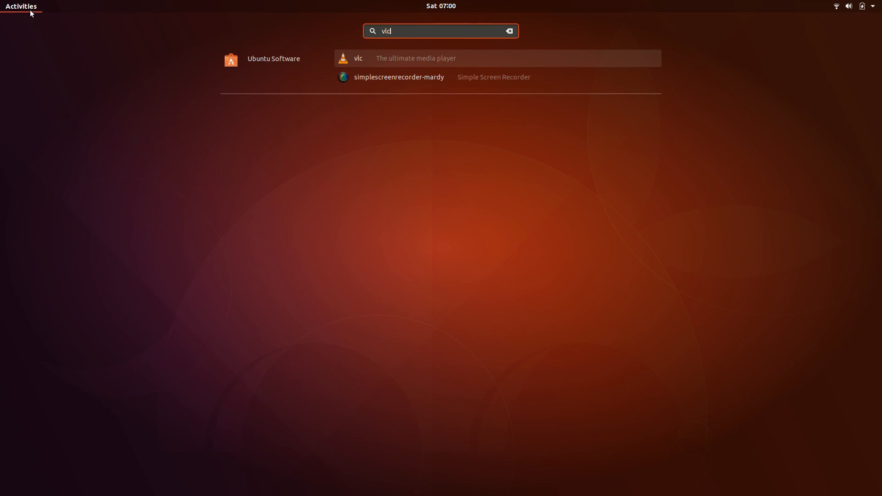
double_click(389, 31)
key("Escape")
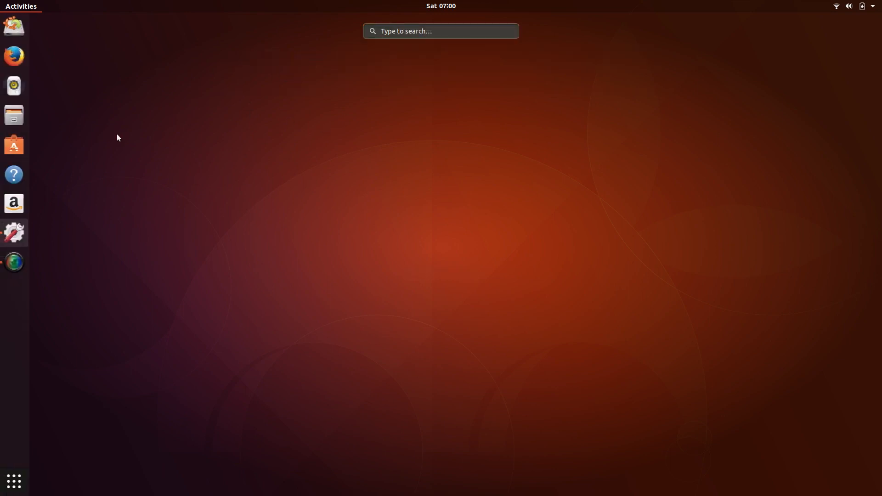
key("Escape")
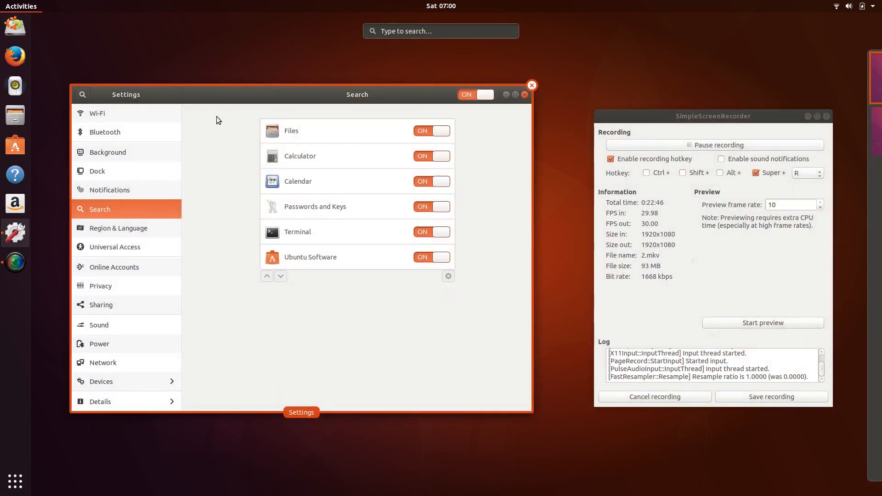
left_click(291, 351)
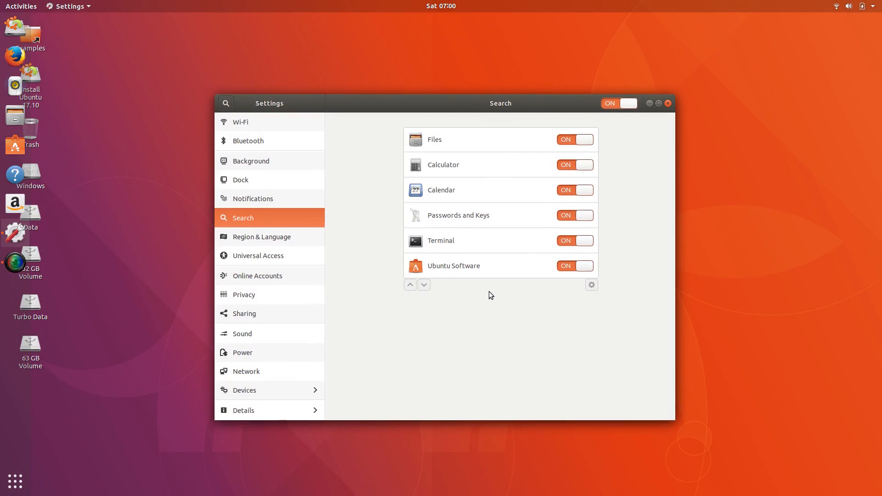
- Go through the Search settings' application entries one by one, from Ubuntu Software up to Files
left_click(456, 270)
left_click(467, 238)
left_click(469, 212)
left_click(472, 189)
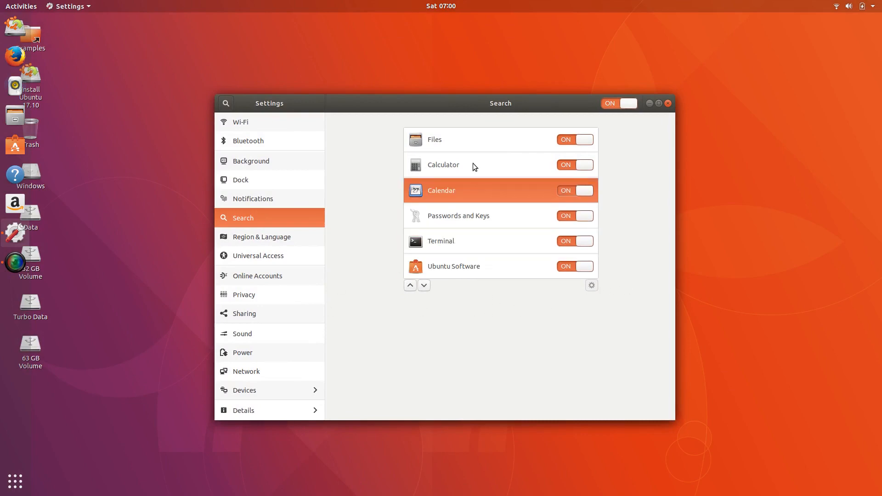
left_click(473, 165)
left_click(472, 145)
- Open the Region & Language settings, search the installable languages for bangl, and cancel without choosing one
left_click(274, 239)
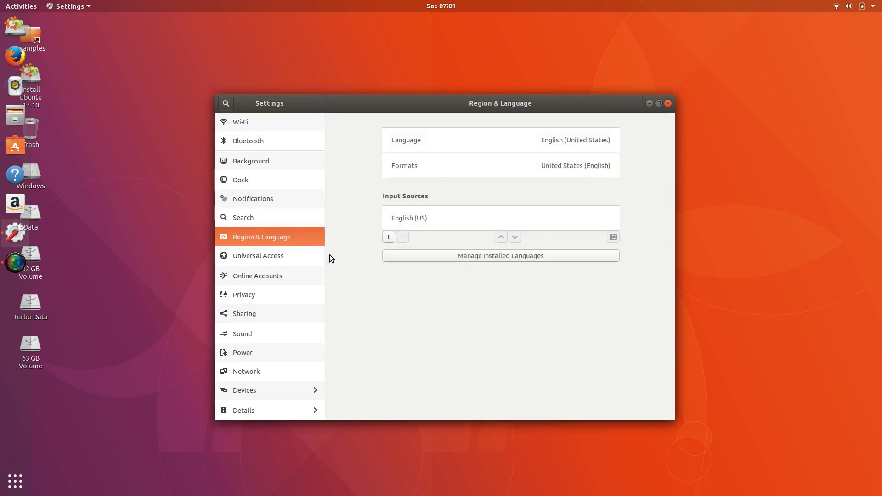
left_click(589, 139)
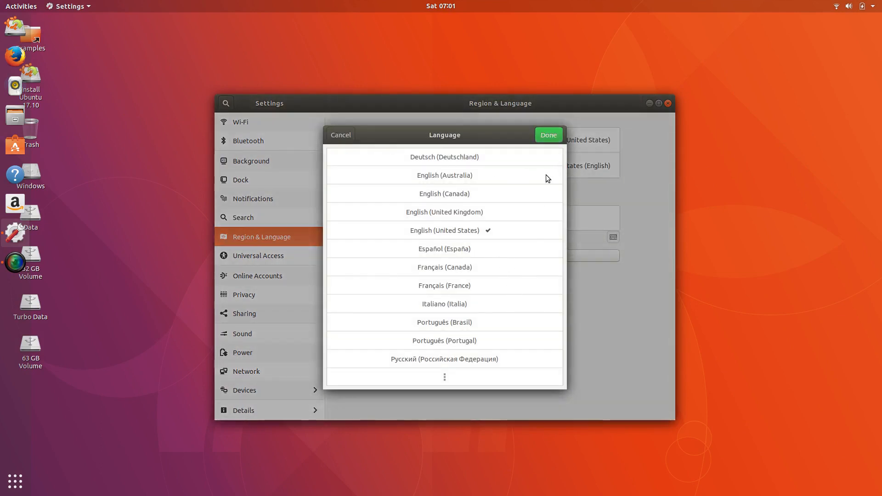
left_click(448, 377)
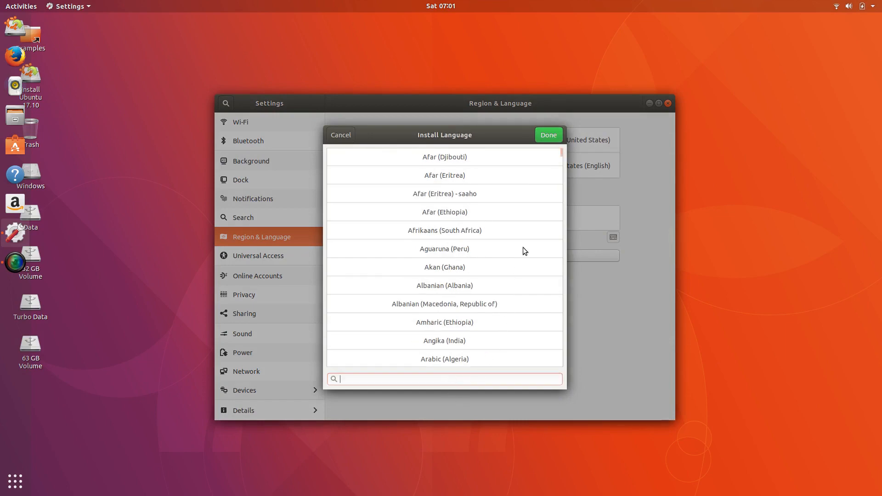
scroll(525, 250, "down", 10)
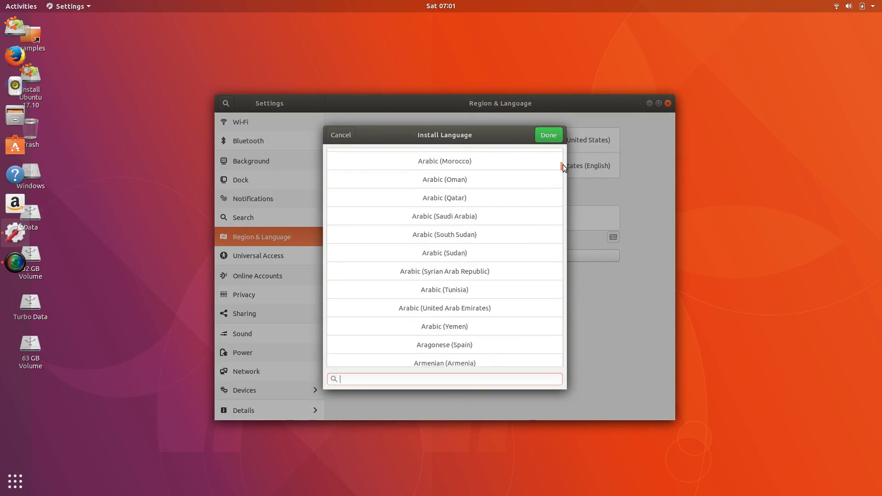
left_click_drag(564, 165, 546, 139)
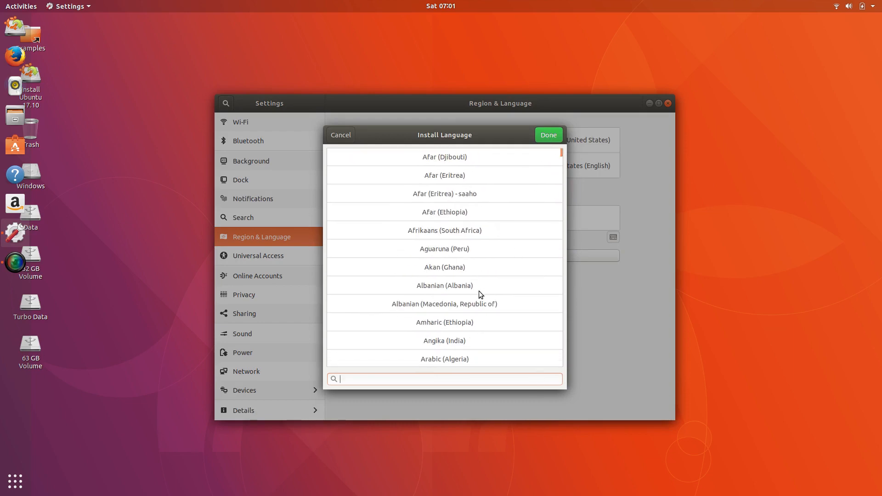
type("b")
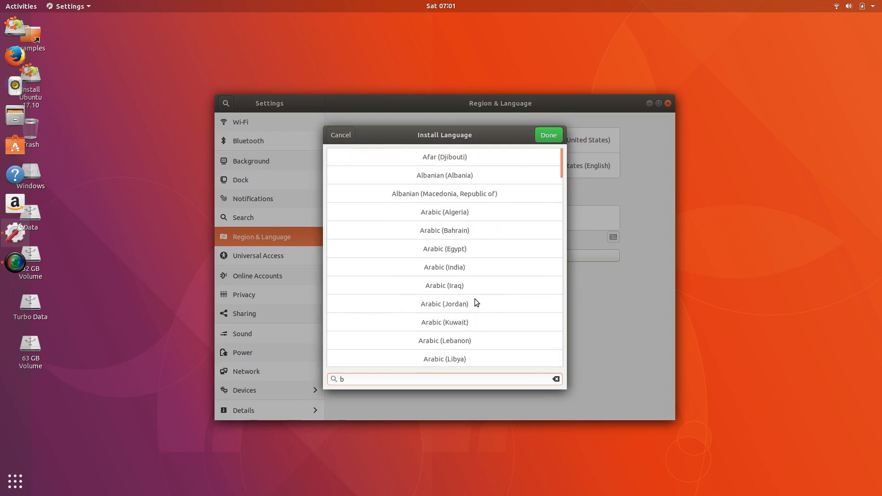
type("angl")
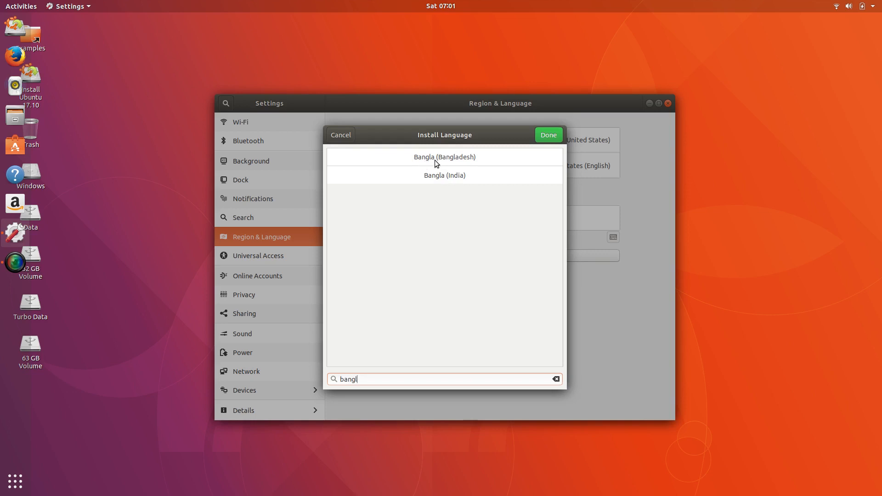
left_click(340, 135)
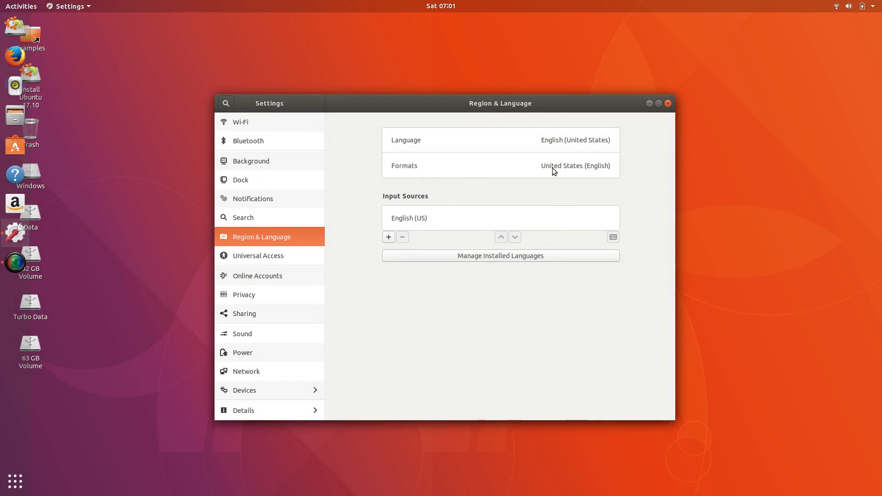
- Set the regional formats to Australia in the Region & Language settings
left_click(557, 170)
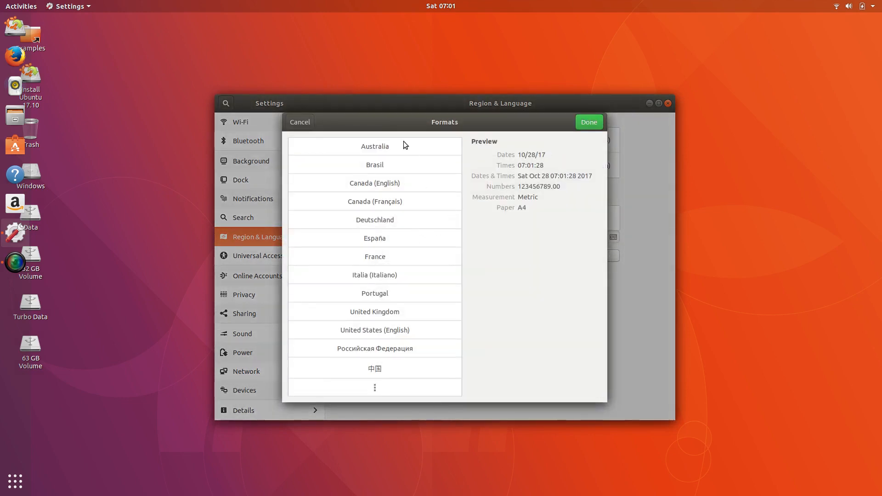
left_click(403, 143)
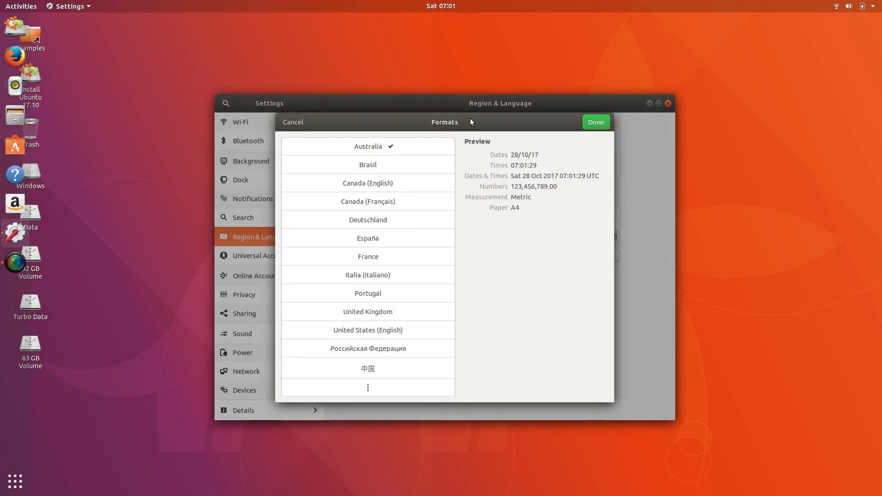
left_click_drag(471, 121, 471, 134)
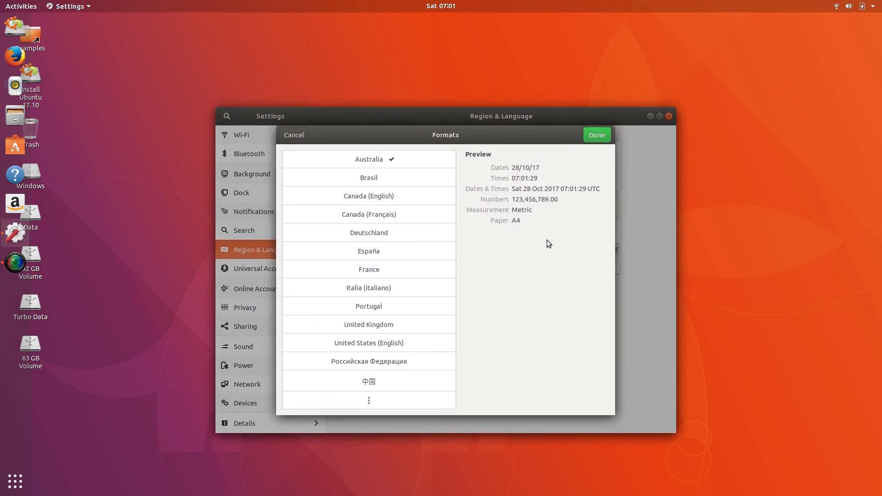
left_click(590, 137)
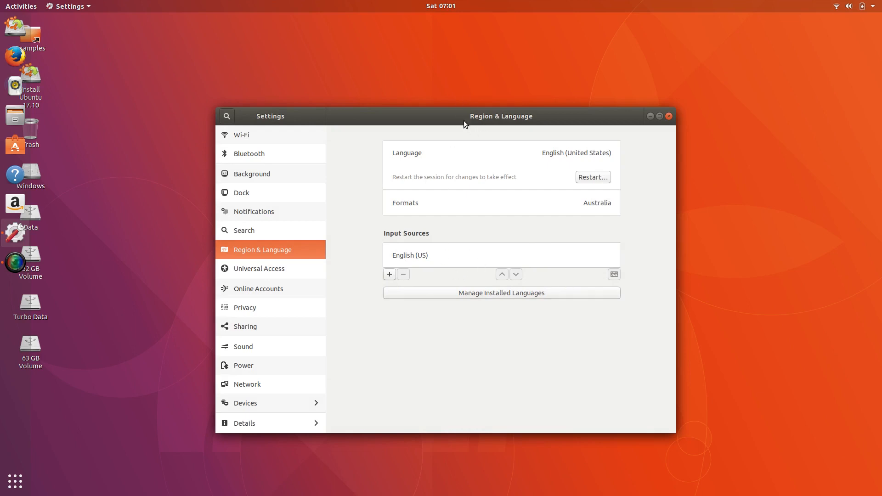
mouse_move(464, 121)
left_mouse_down()
mouse_move(471, 96)
mouse_move(461, 111)
left_mouse_up()
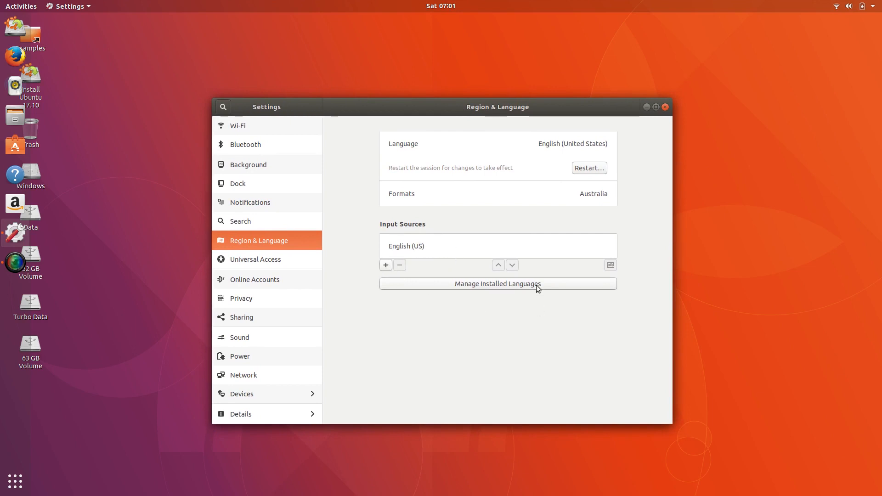
- Open the installed languages manager and start installing the missing language support, trying to expand the progress details
left_click(510, 285)
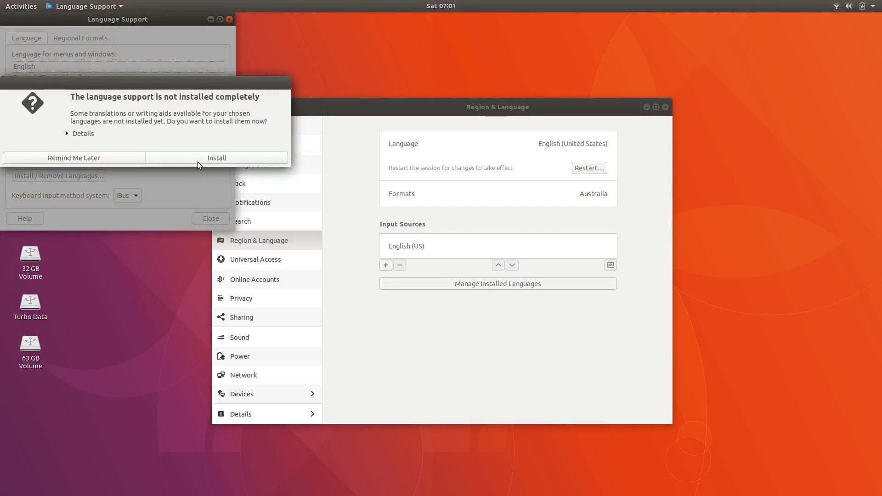
left_click(198, 159)
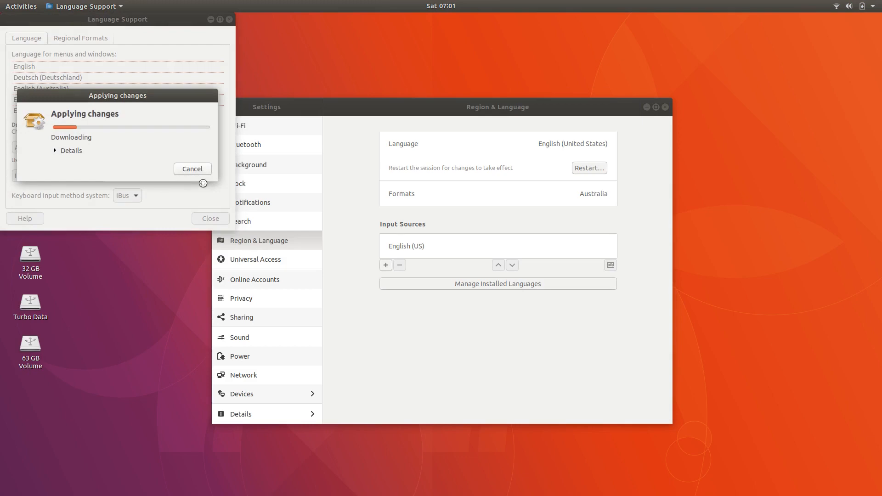
left_click(67, 150)
left_click(67, 151)
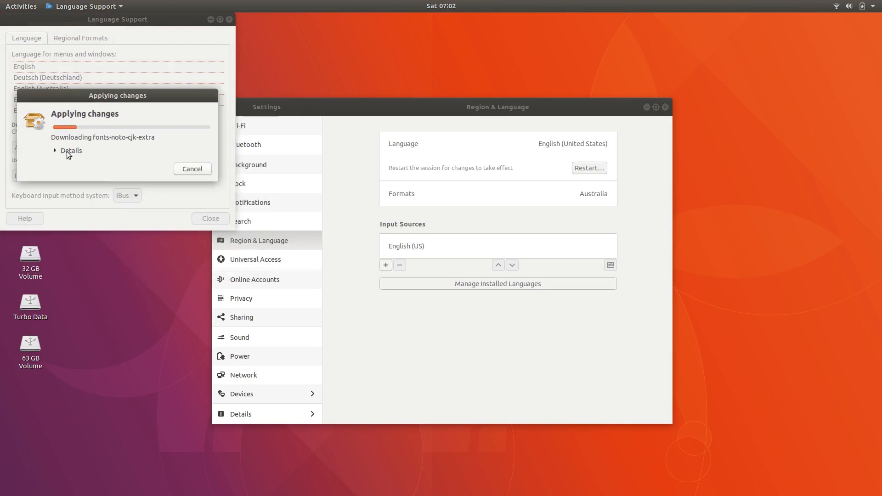
- Move the Language Support window and its Applying changes dialog clear of the Settings window so all are visible
left_click_drag(144, 20, 740, 32)
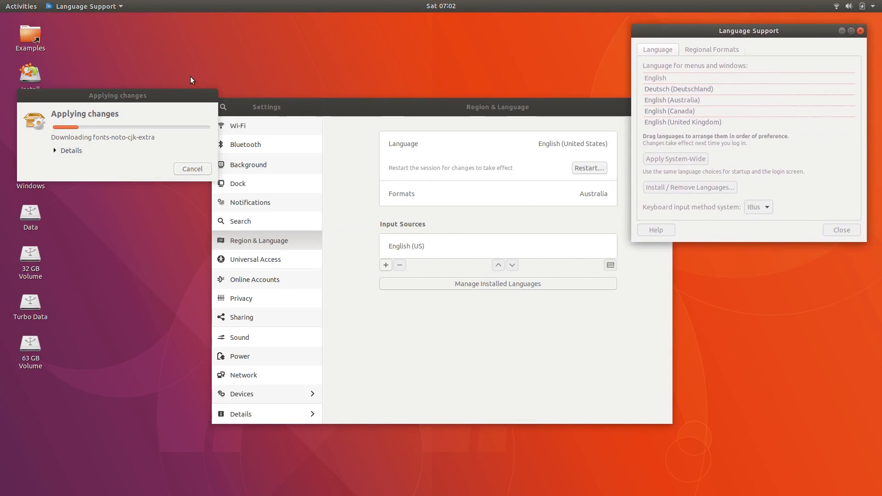
left_click_drag(151, 93, 786, 114)
left_click_drag(716, 31, 718, 34)
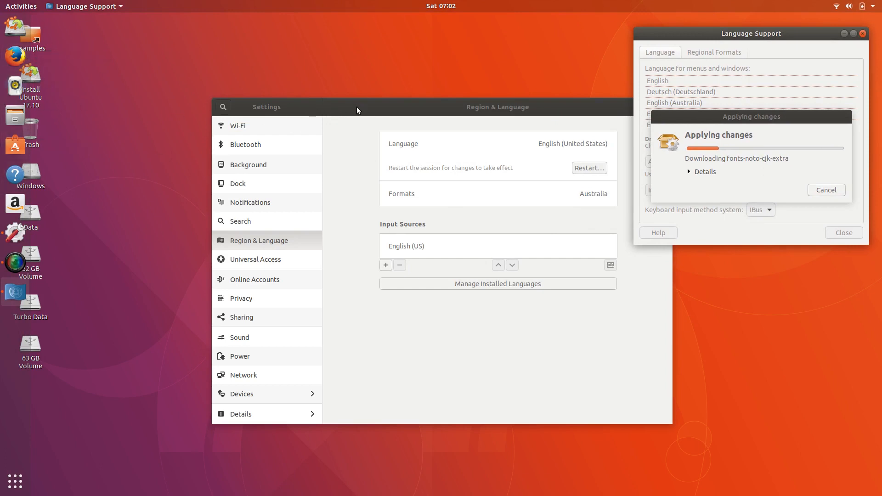
left_click_drag(494, 107, 424, 125)
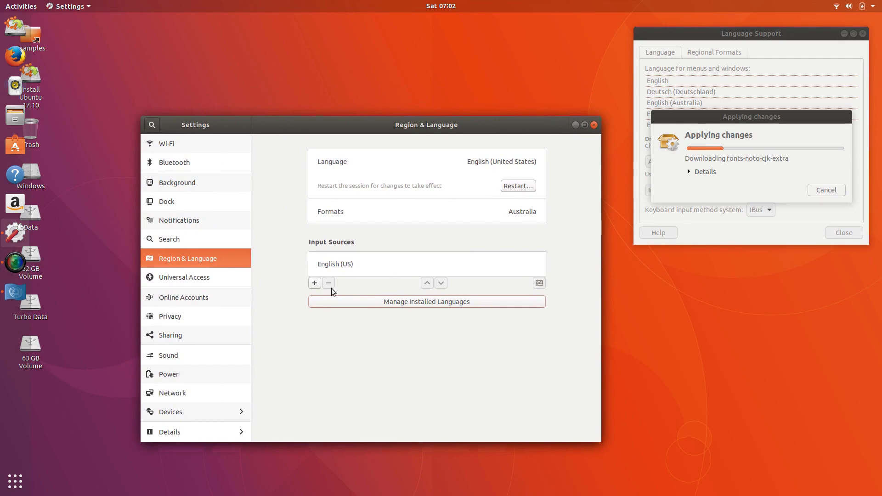
- Open the Universal Access settings, turn on Always Show Universal Access Menu, and display that menu's options
left_click(193, 277)
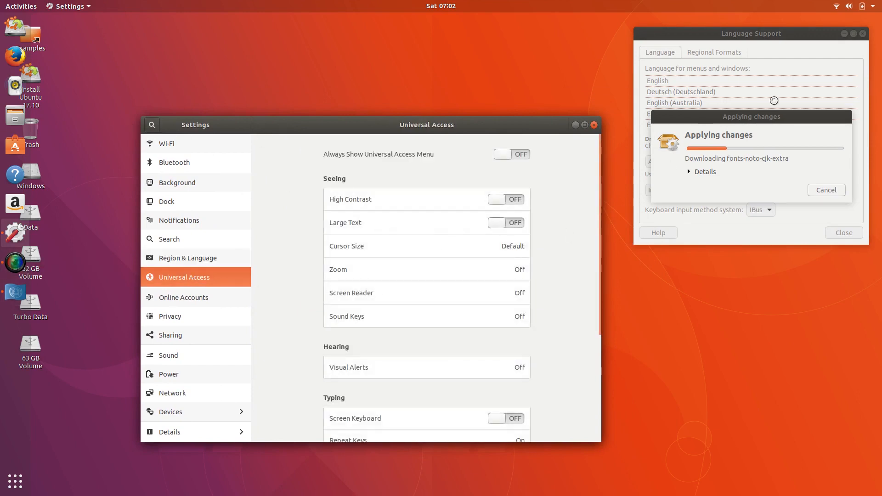
left_click_drag(752, 118, 756, 104)
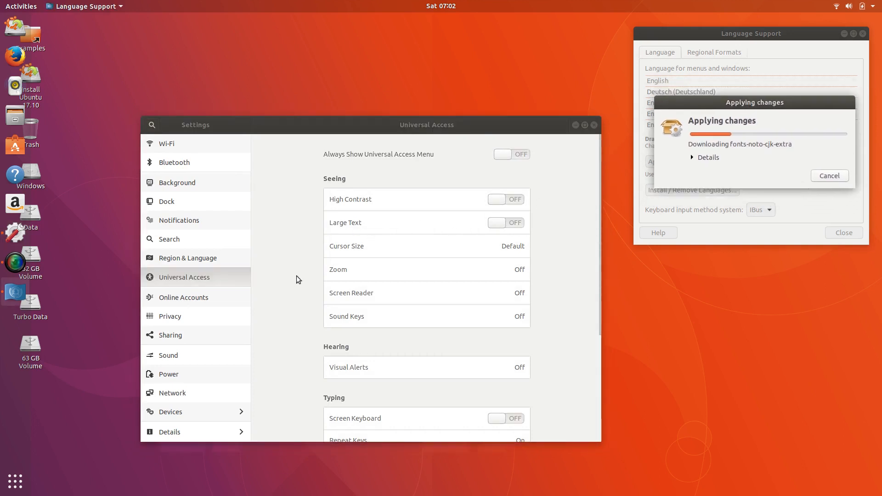
left_click(287, 230)
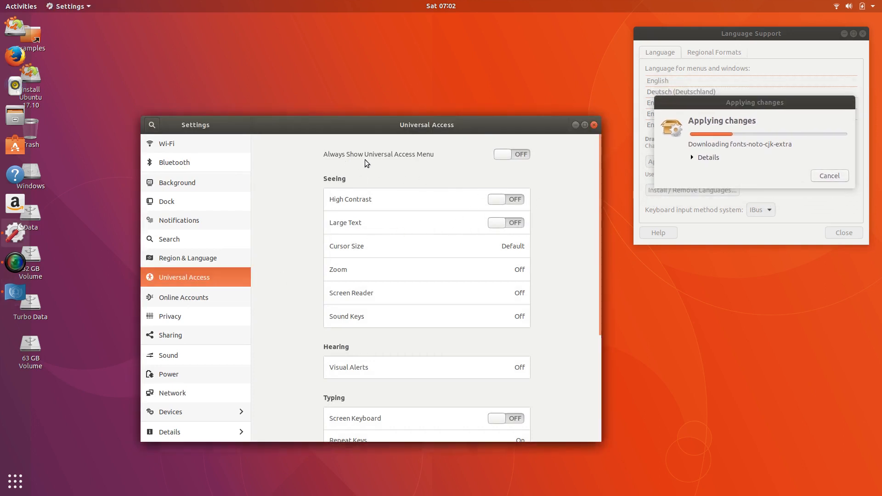
left_click(511, 155)
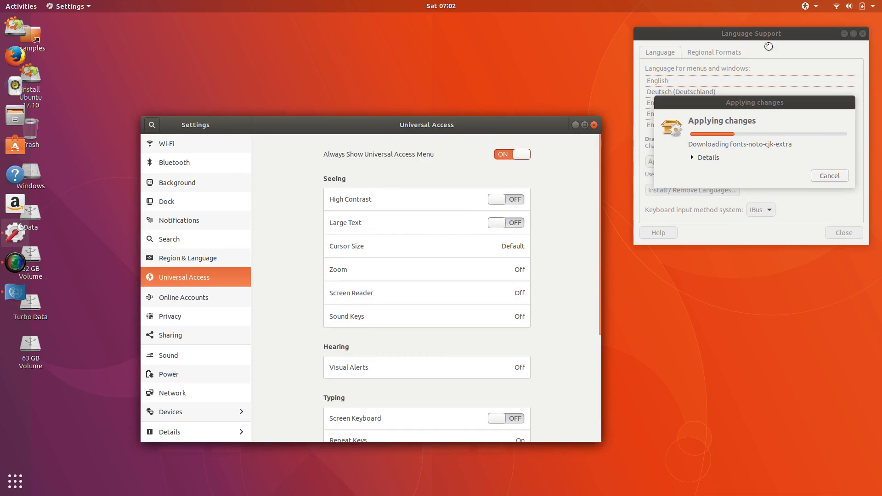
left_click(819, 6)
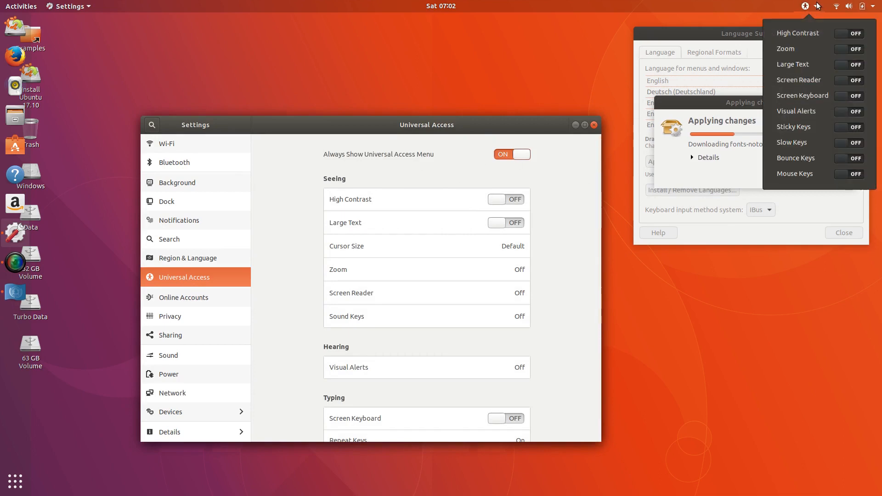
left_click(818, 6)
left_click(818, 5)
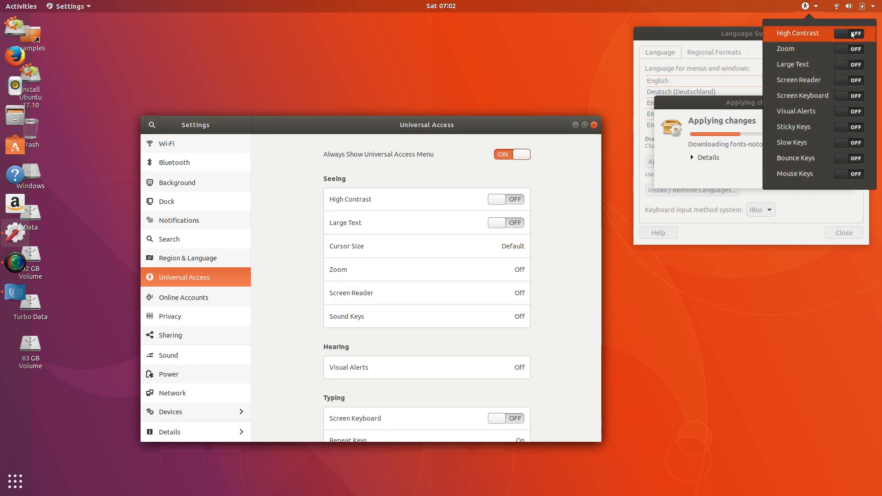
- Try out High Contrast on a Files window placed clear of the Settings switches, and turn High Contrast off again
left_click(852, 34)
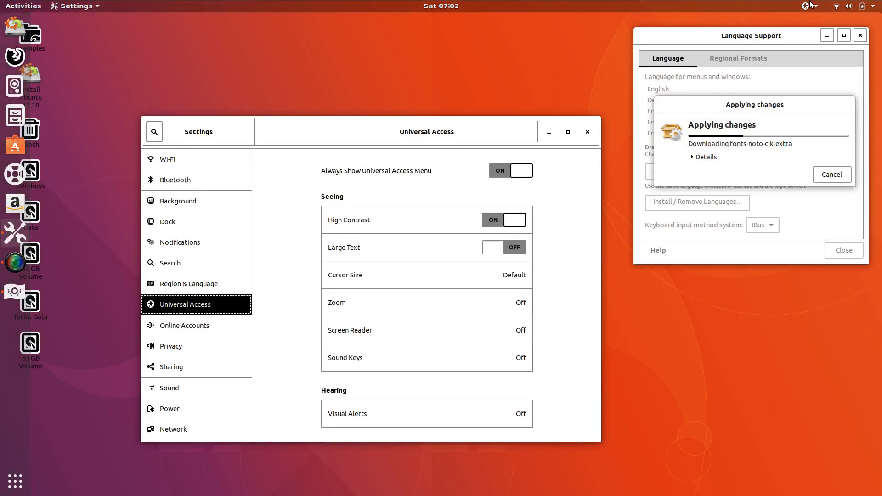
left_click(18, 122)
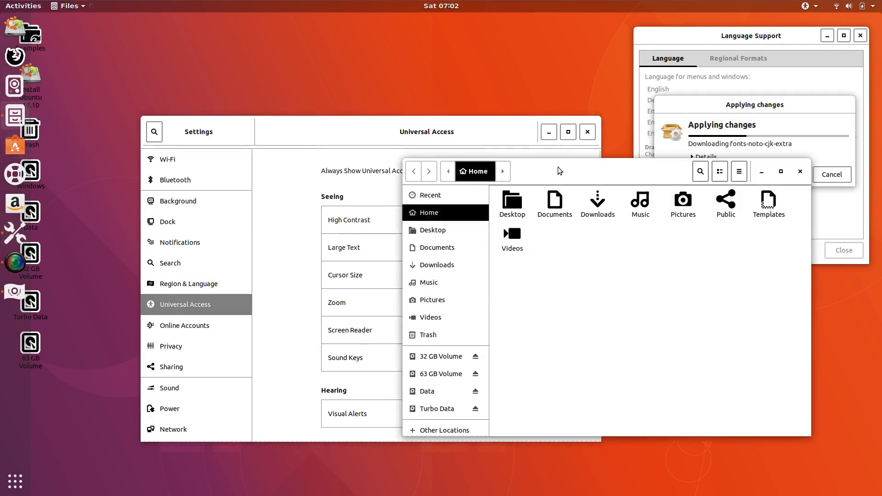
left_click_drag(559, 171, 263, 37)
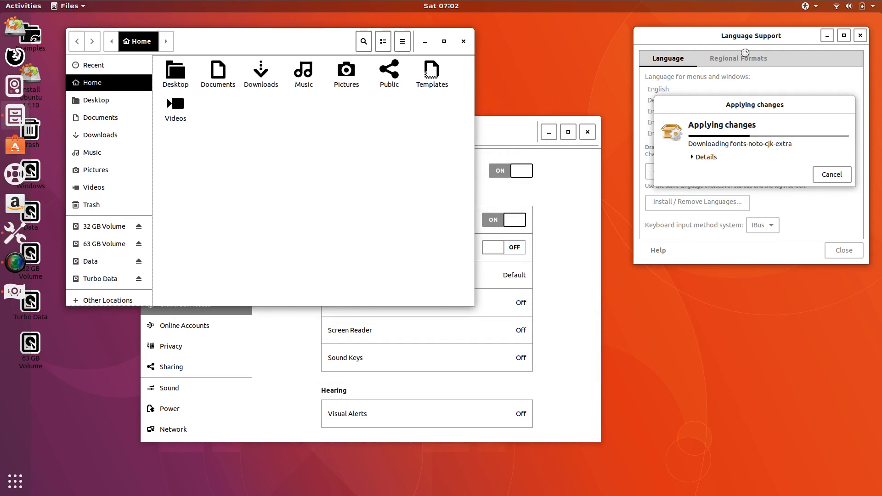
left_click(806, 6)
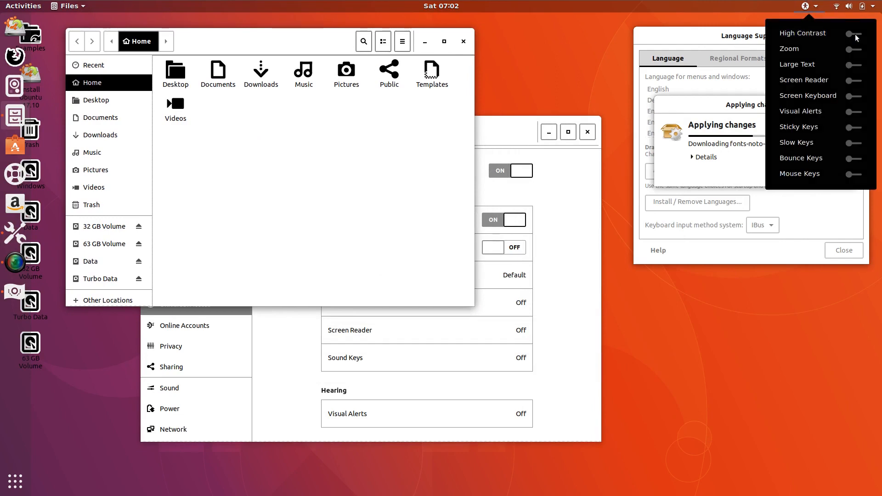
left_click(855, 34)
- Try out Zoom from the Universal Access menu and turn it off again
left_click(811, 7)
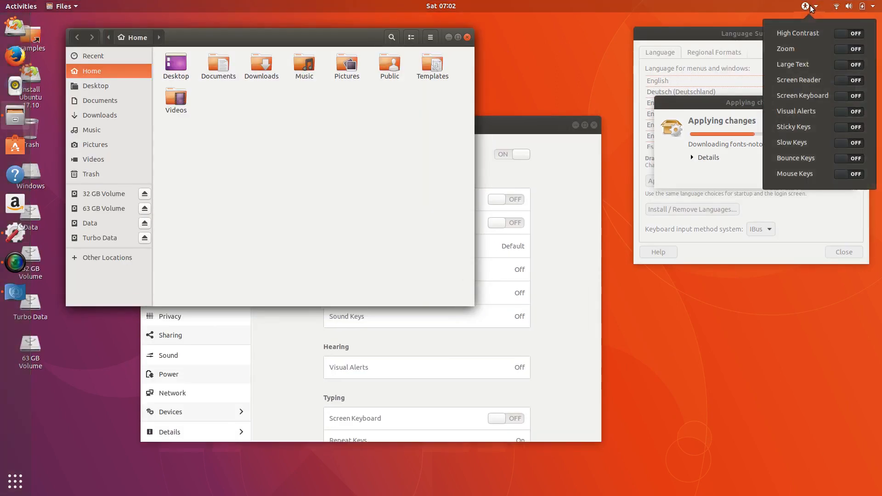
left_click(846, 49)
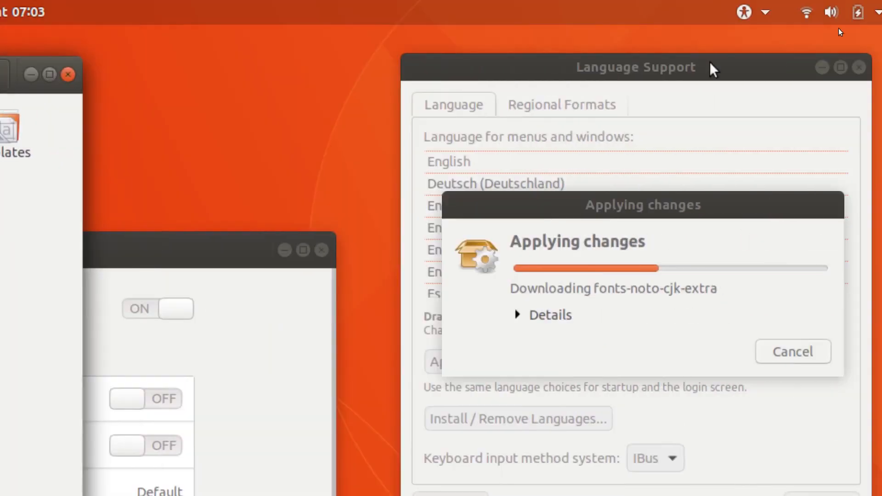
left_click(730, 11)
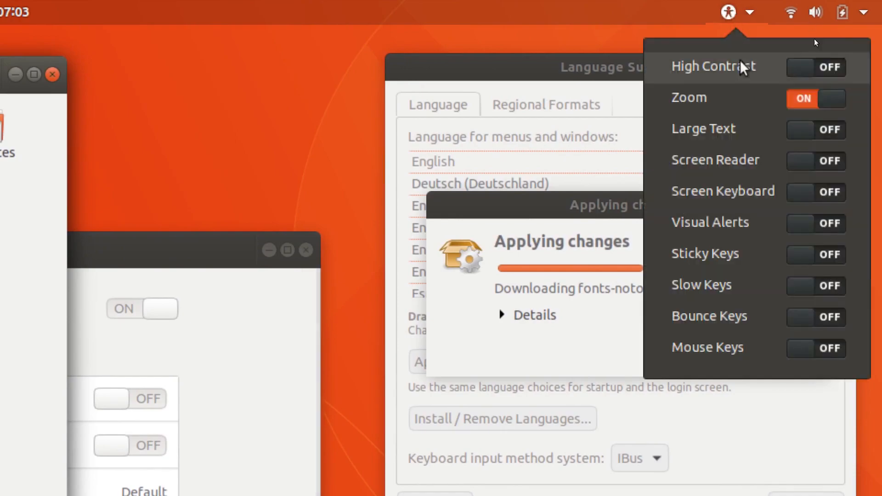
left_click(807, 99)
- Close the Universal Access menu, bring up SimpleScreenRecorder to check the recording status, and minimize it
left_click(816, 6)
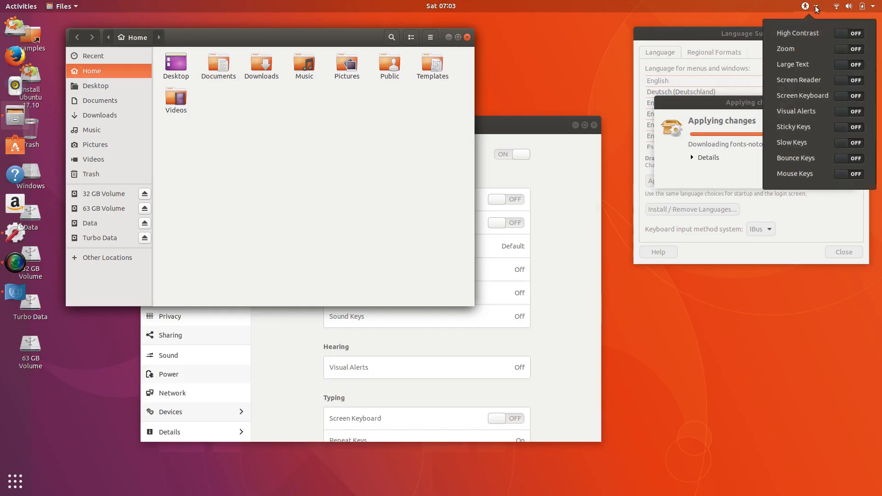
left_click(817, 7)
left_click(18, 263)
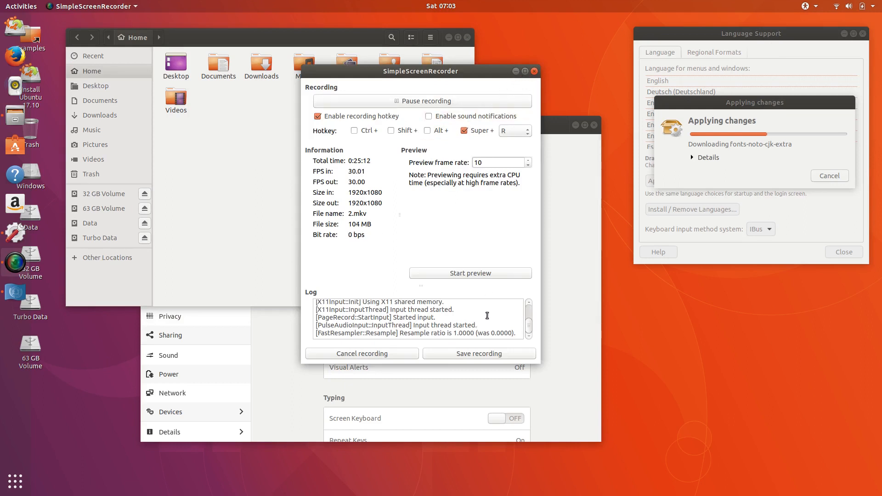
left_click(516, 70)
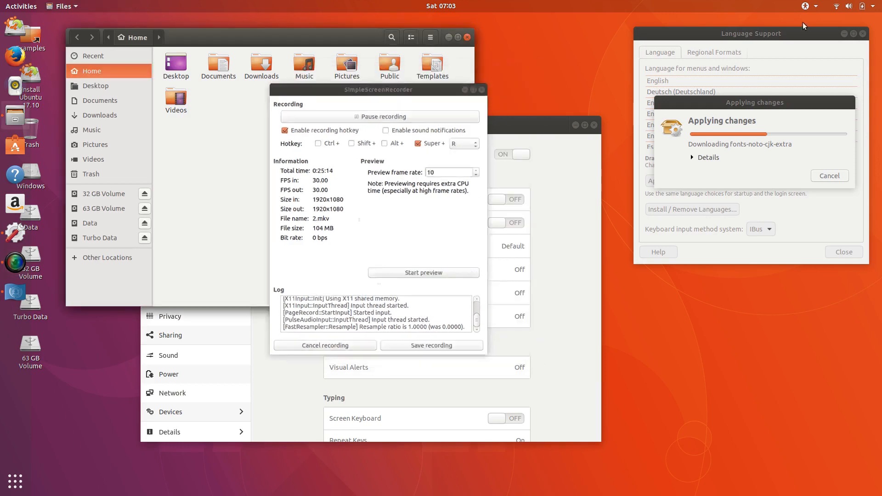
- Try out Large Text from the Universal Access menu, bringing the enlarged Language Support window fully into view, and turn Large Text off again
left_click(808, 6)
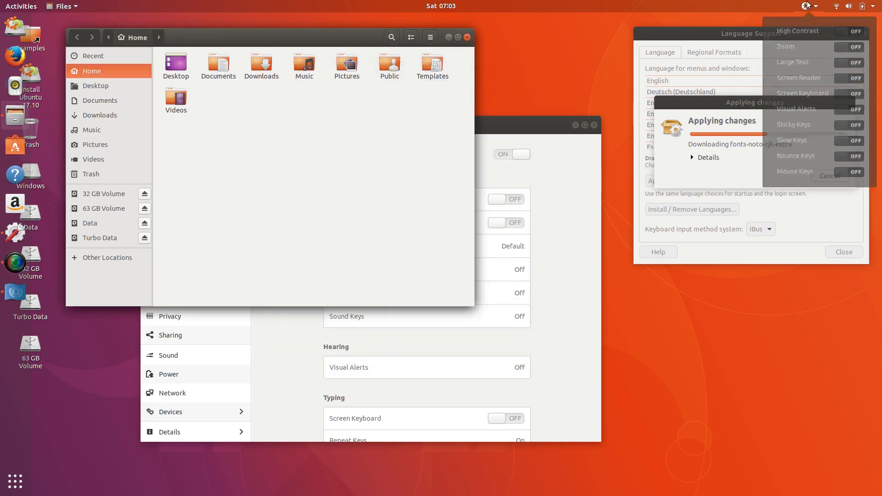
left_click(849, 69)
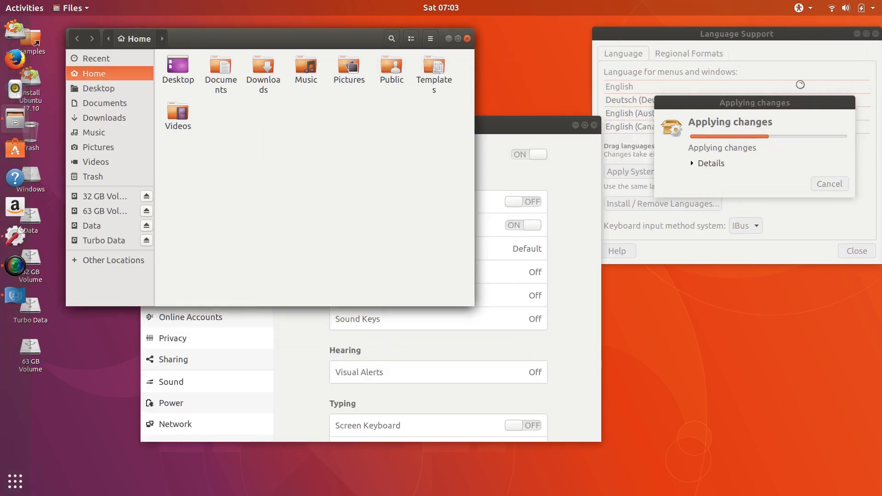
left_click(779, 38)
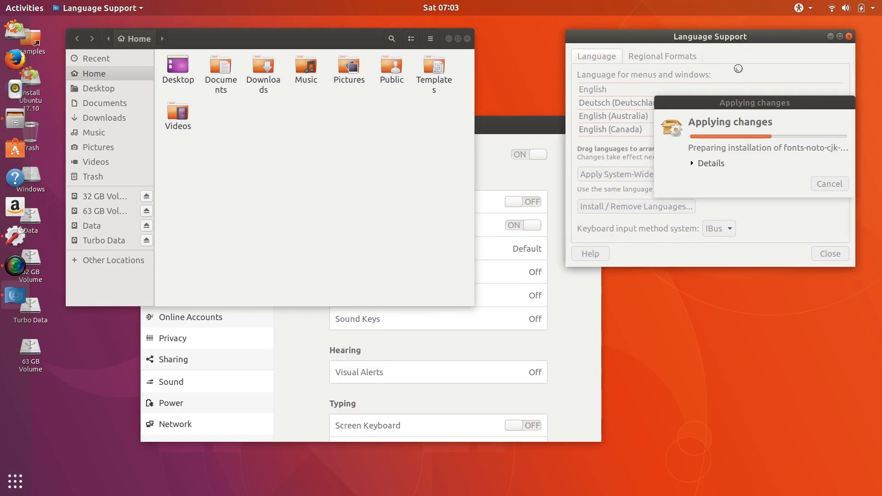
left_click(799, 6)
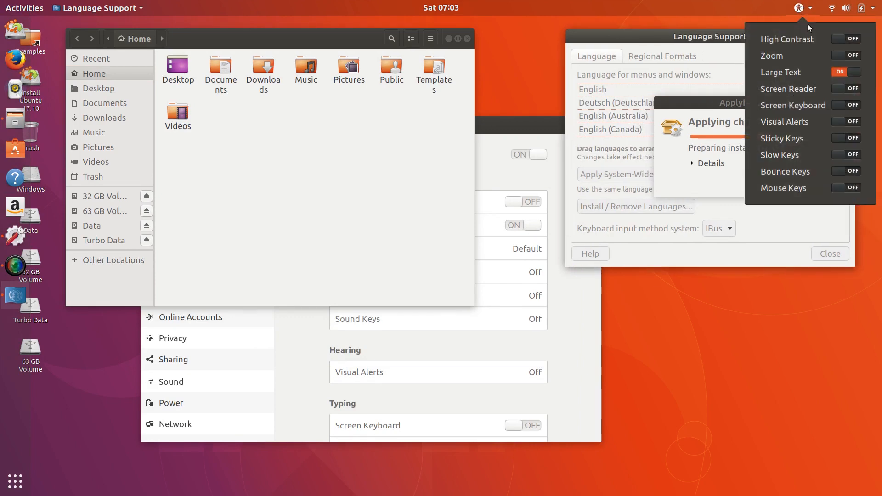
left_click(840, 73)
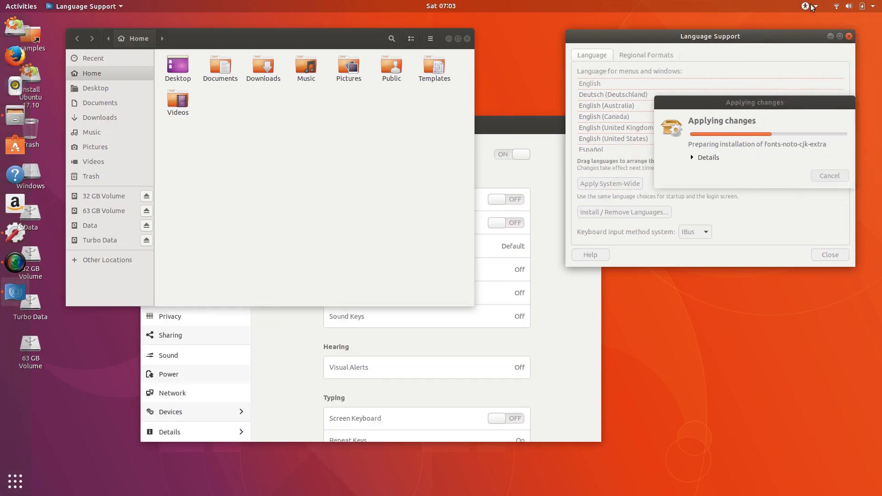
- Try out the Screen Keyboard from the Universal Access menu and turn it off again
left_click(812, 6)
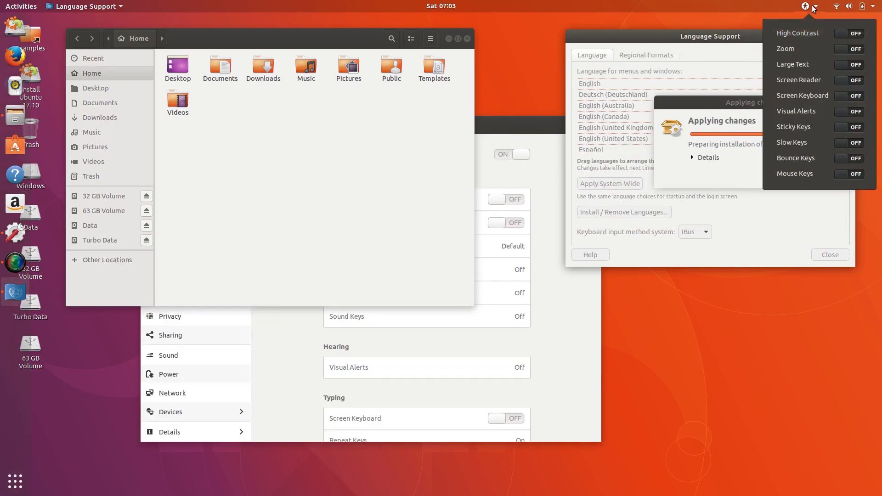
left_click(843, 100)
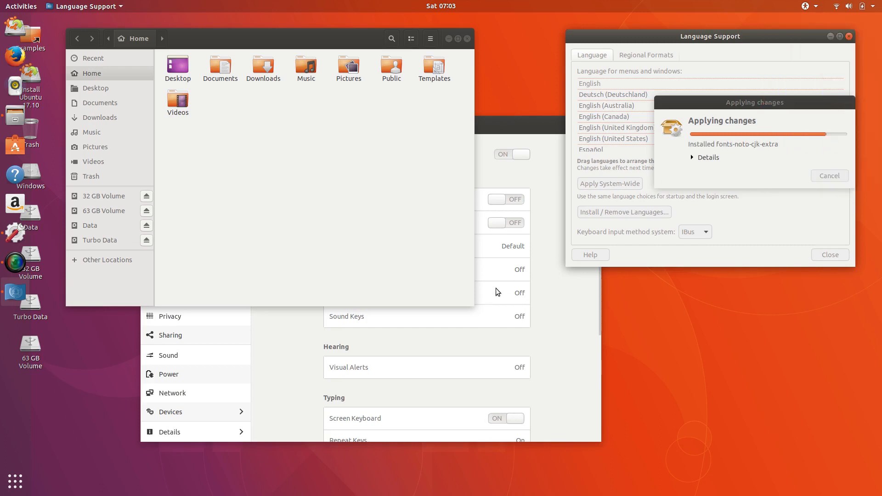
left_click(806, 6)
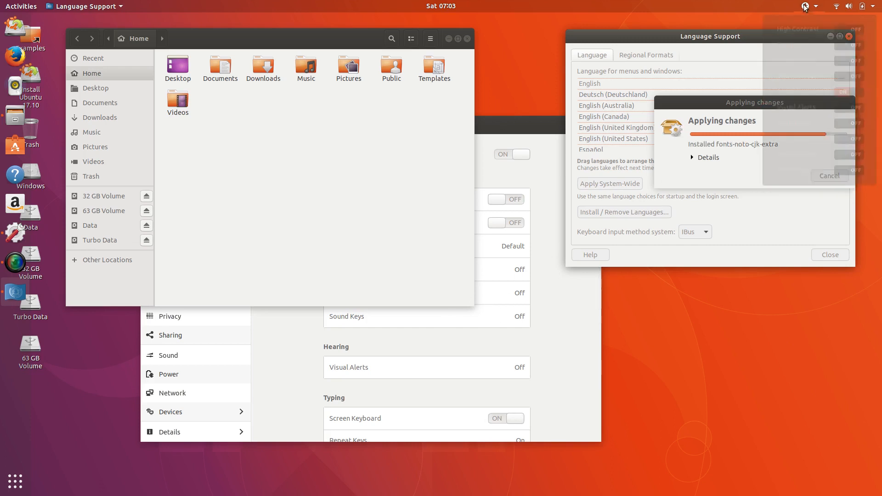
left_click(847, 100)
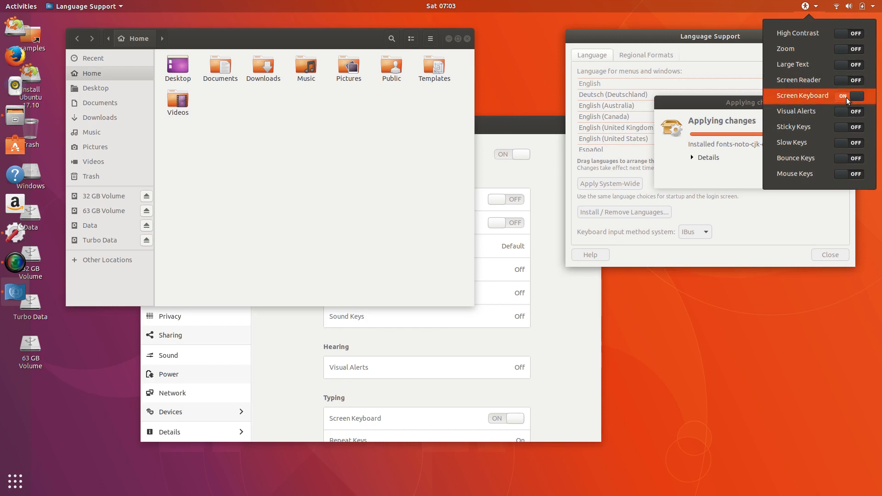
- Turn on Visual Alerts from the Universal Access menu and switch them off again
left_click(805, 6)
left_click(853, 113)
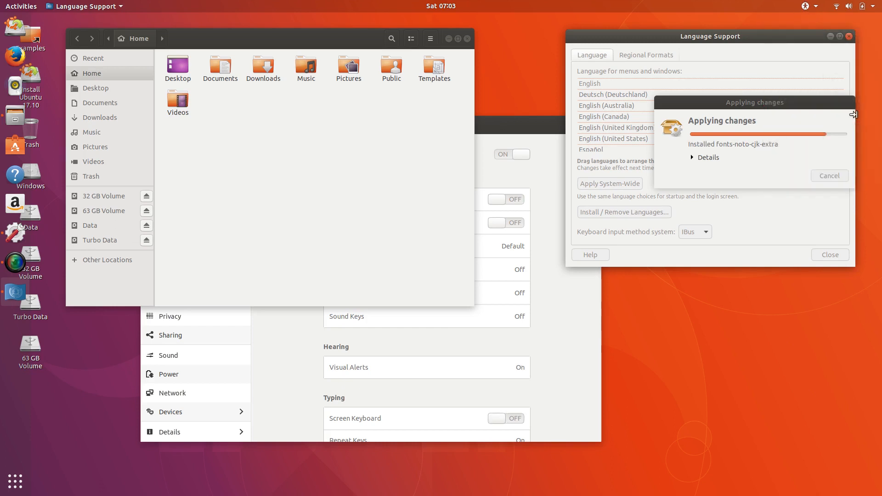
left_click(805, 7)
left_click(848, 112)
- Look over the remaining Universal Access menu options and turn off Always Show Universal Access Menu in Settings
left_click(806, 5)
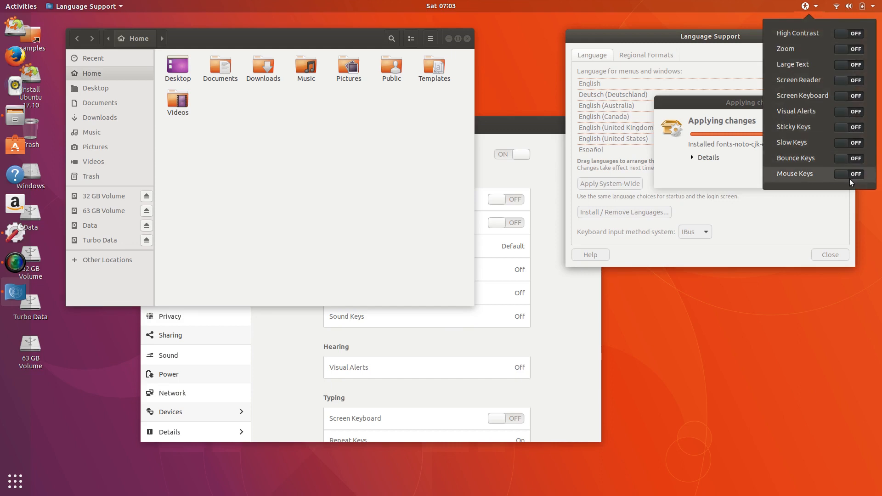
left_click(811, 9)
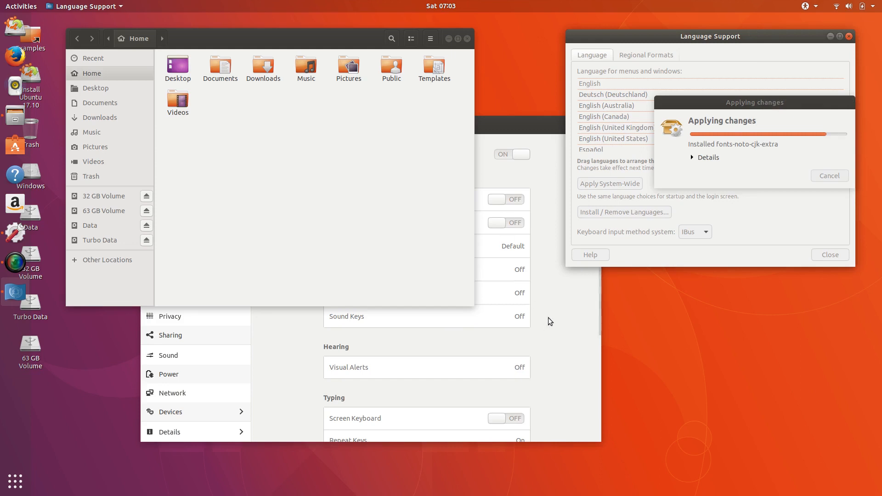
left_click(542, 262)
left_click(521, 155)
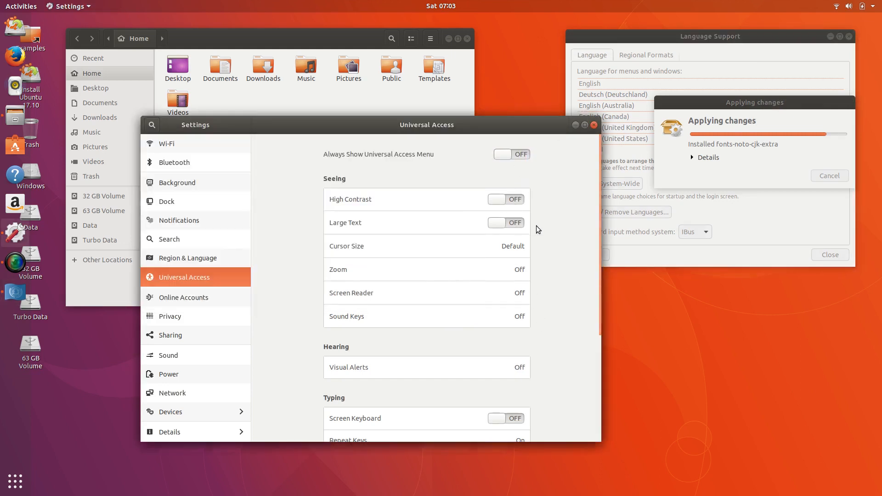
- Examine the Typing and Pointing & Clicking options, including the Click Assist dialog, and close it without changing its settings
scroll(505, 212, "down", 5)
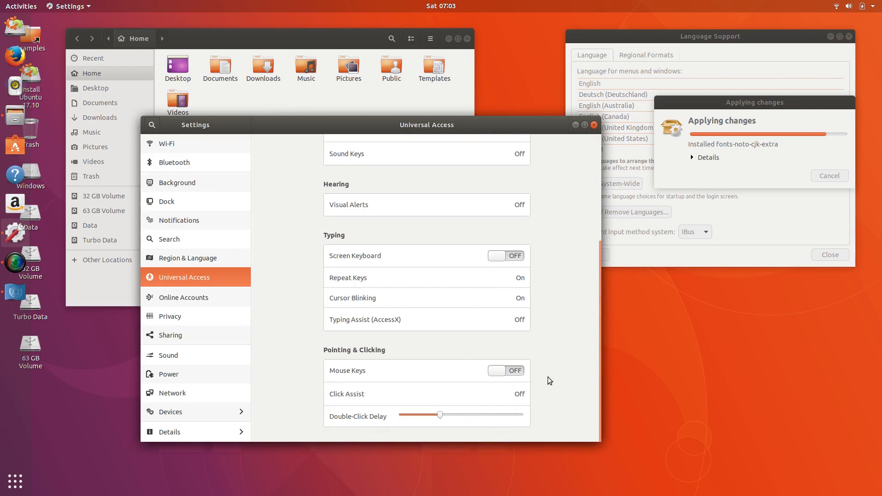
left_click(521, 398)
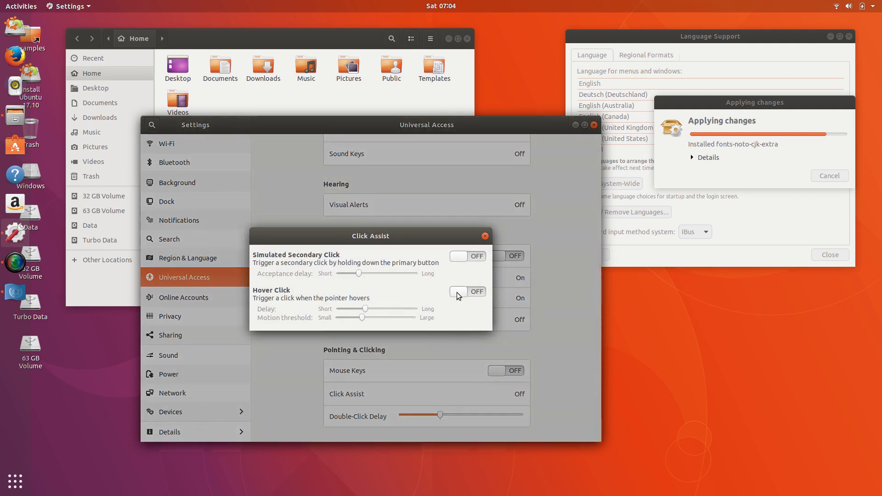
left_click_drag(423, 246, 449, 256)
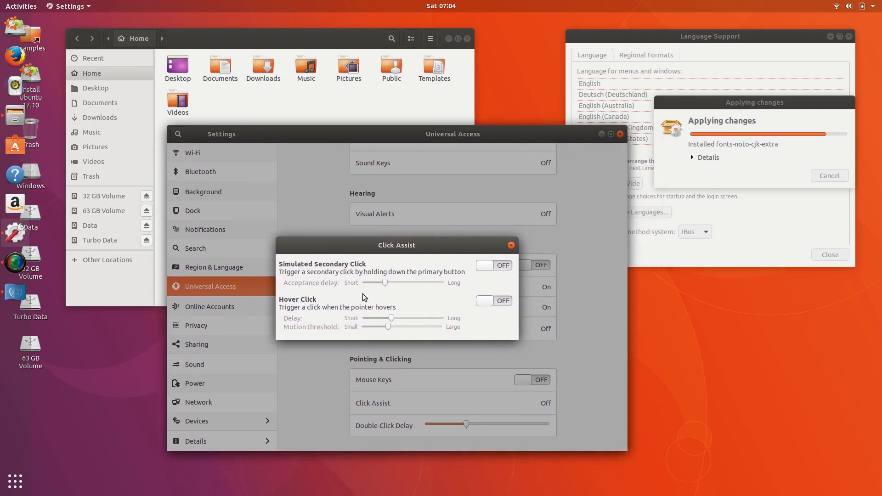
left_click(511, 246)
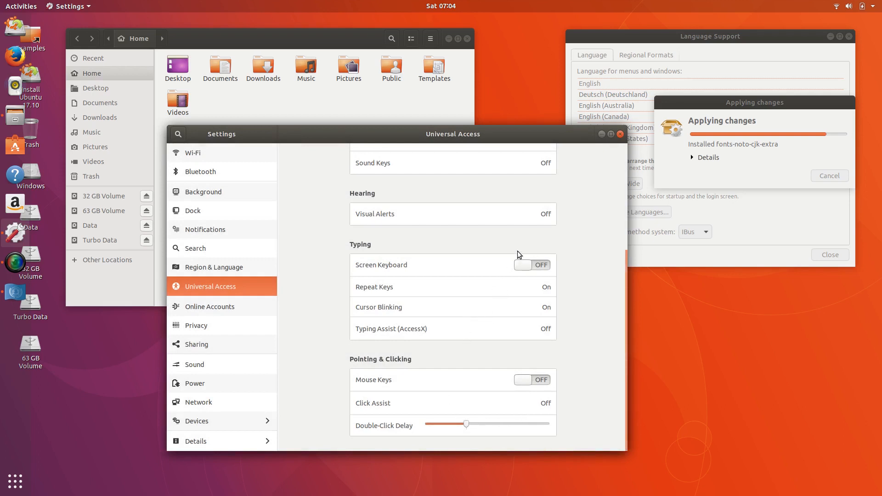
scroll(518, 252, "up", 5)
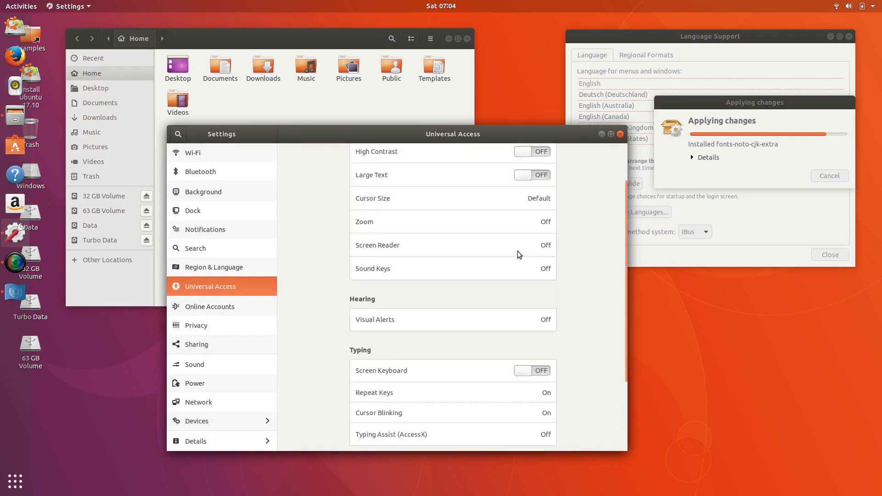
- Open the Online Accounts settings and look through the available account providers
left_click(220, 311)
scroll(473, 269, "down", 3)
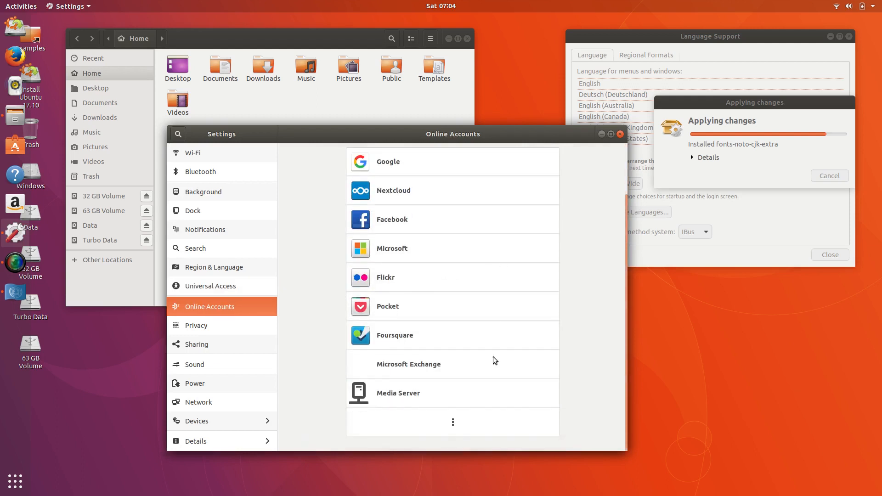
scroll(533, 379, "up", 3)
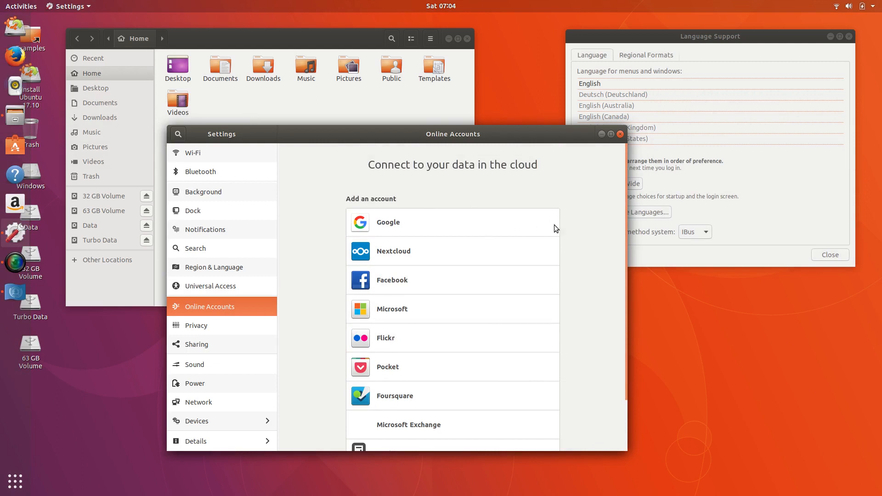
scroll(448, 258, "down", 3)
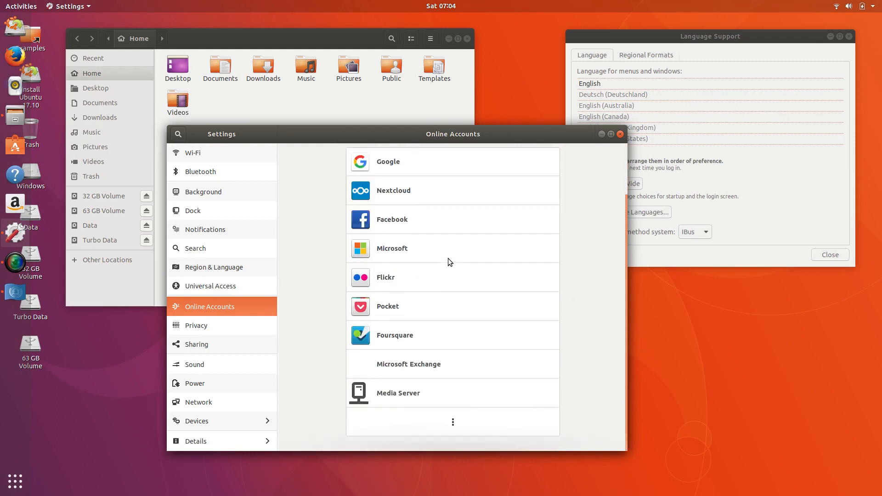
scroll(456, 267, "up", 3)
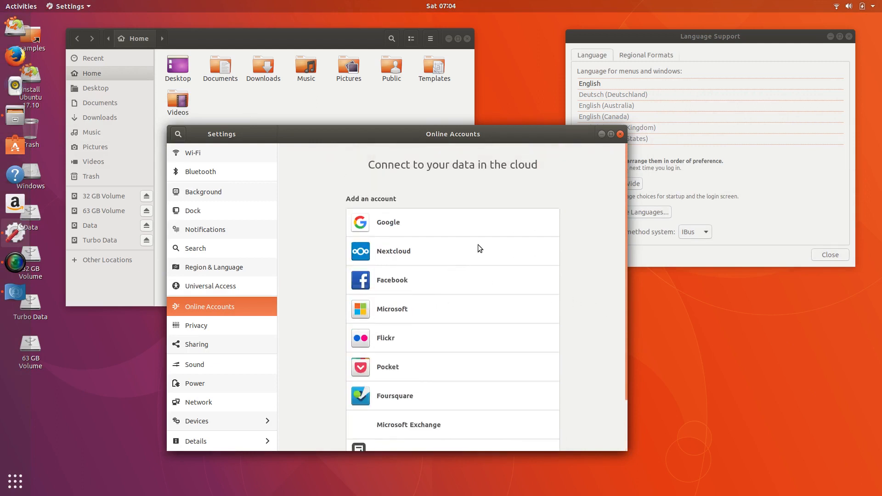
scroll(478, 248, "down", 3)
scroll(479, 260, "up", 3)
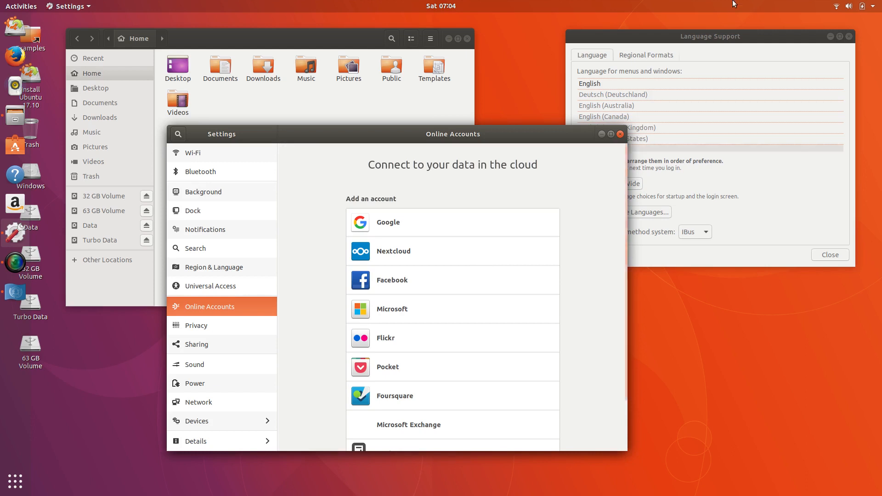
- Look through the Language Support language list and the Installed Languages dialog, and cancel the dialog without changes
left_click(713, 41)
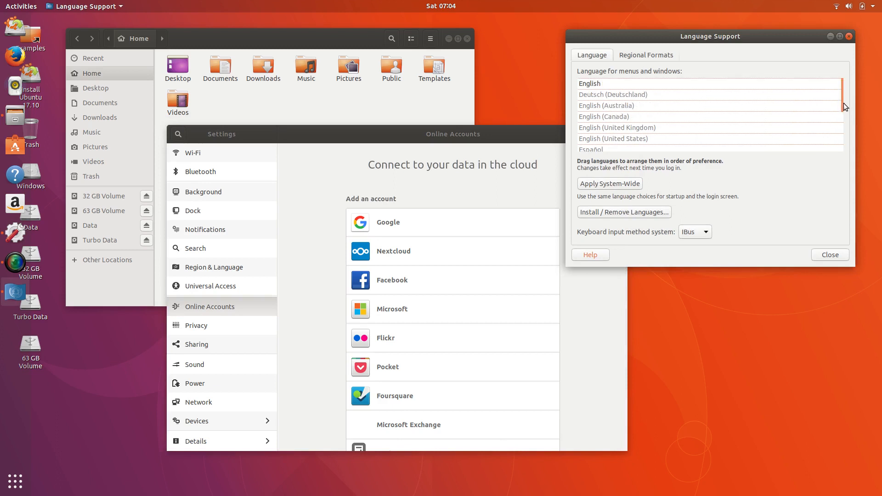
mouse_move(844, 104)
left_mouse_down()
mouse_move(838, 147)
mouse_move(838, 109)
left_mouse_up()
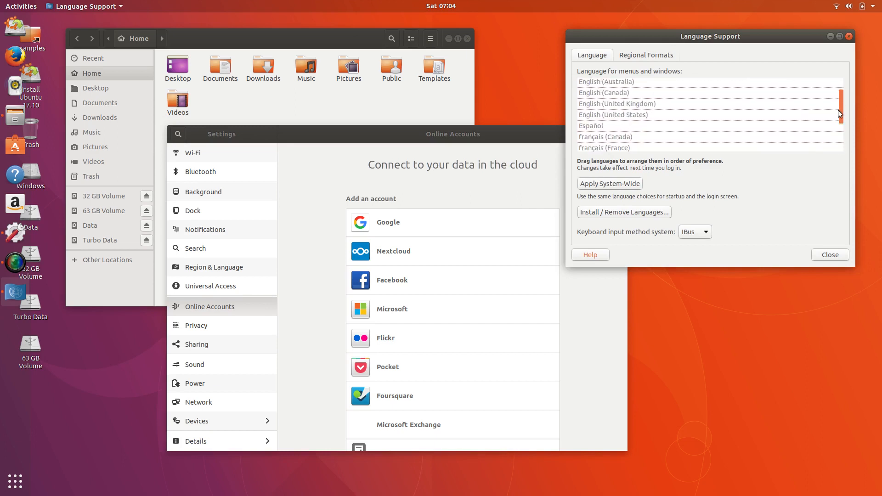
left_click(646, 212)
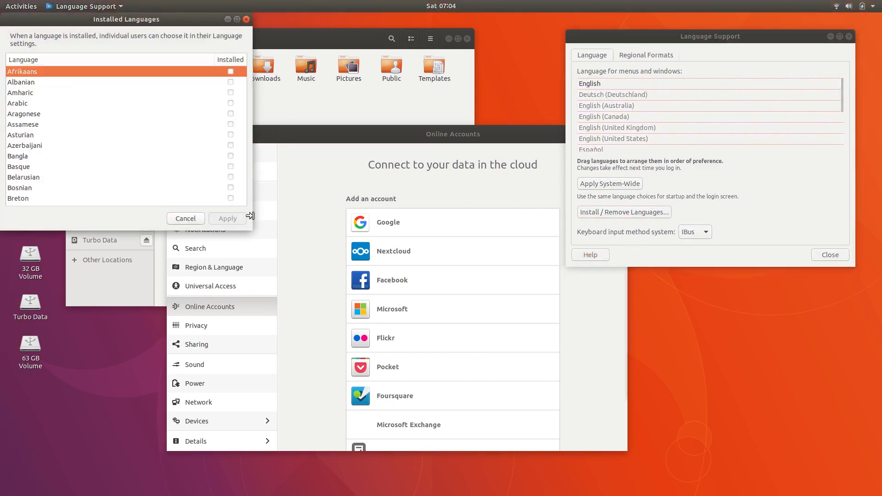
scroll(165, 115, "down", 5)
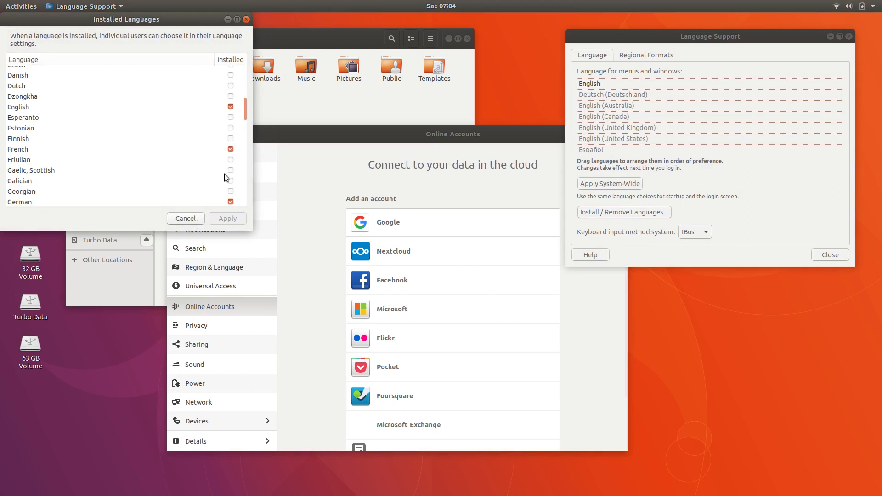
left_click(185, 218)
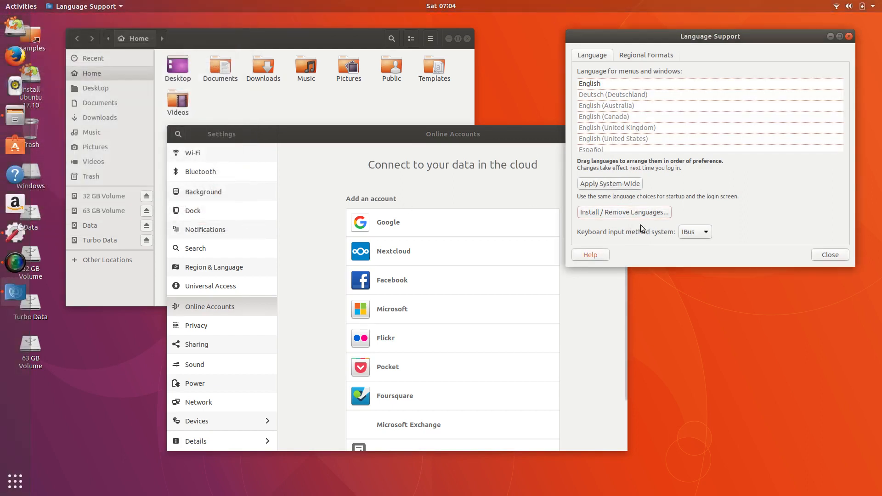
- Check the keyboard input method choices and the Regional Formats page, and close Language Support
left_click(701, 235)
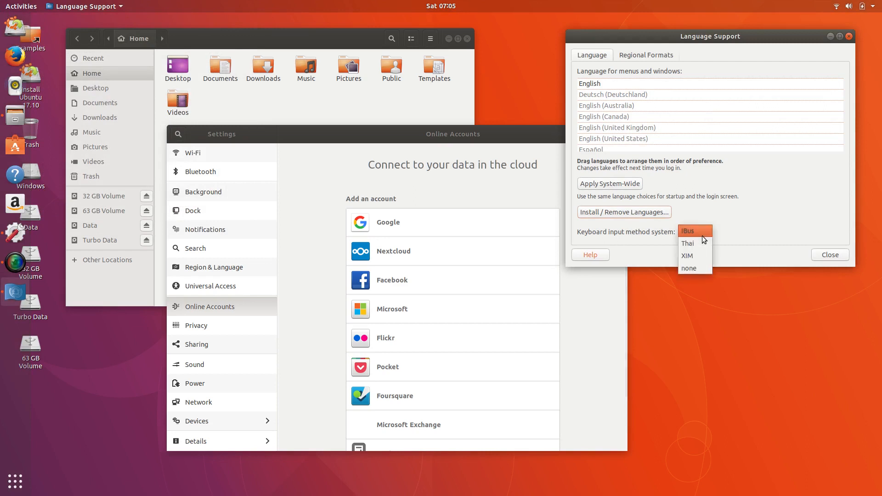
left_click(728, 256)
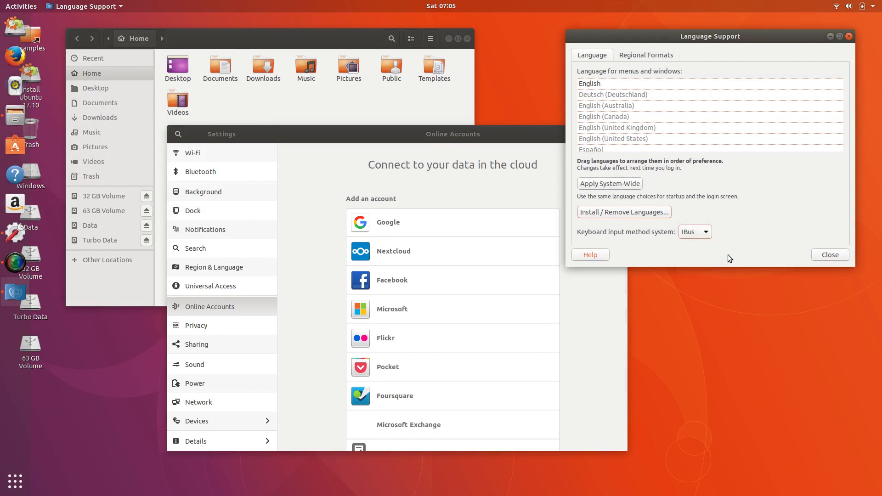
left_click(636, 56)
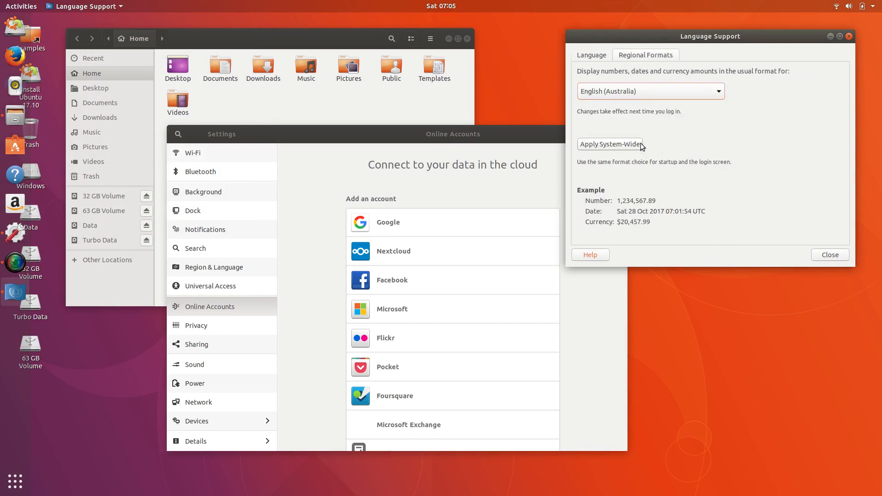
left_click(831, 256)
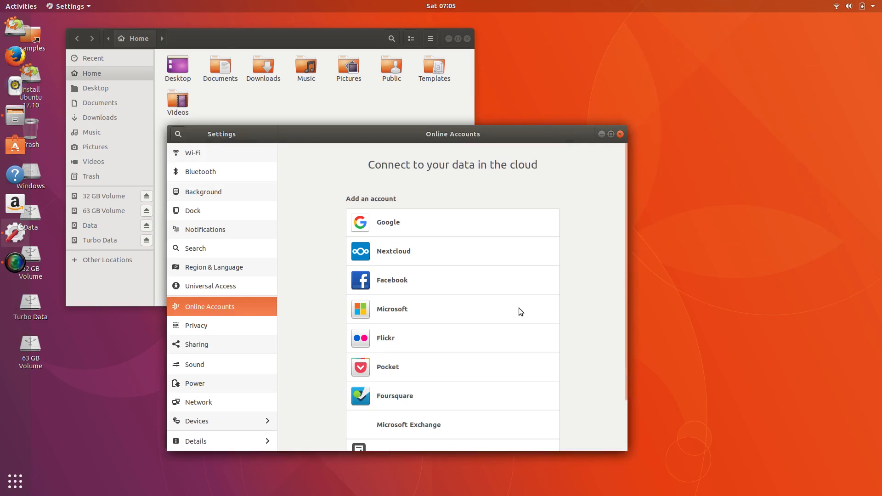
- Open the Privacy settings and view the Location Services dialog, closing it without changes
left_click(212, 327)
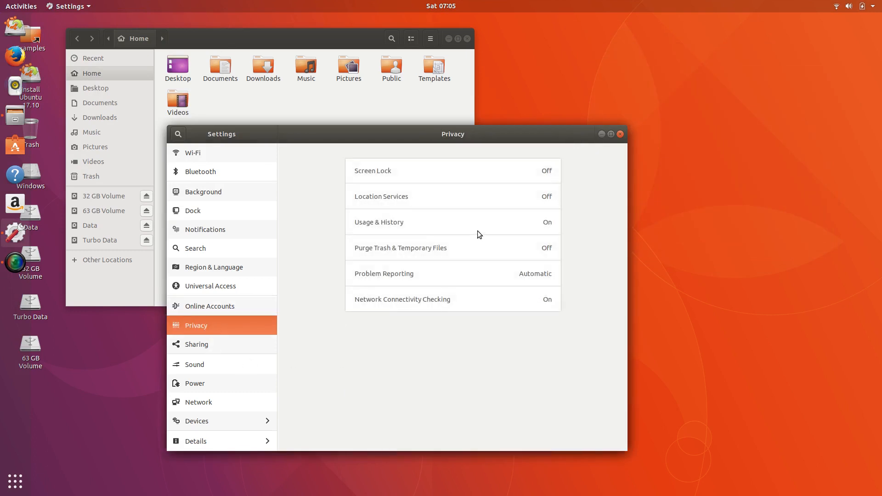
left_click_drag(506, 142, 619, 136)
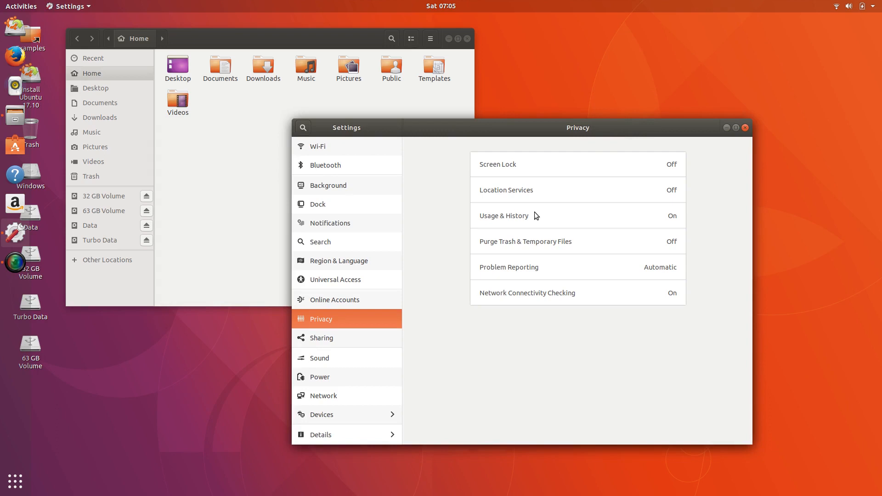
left_click(671, 190)
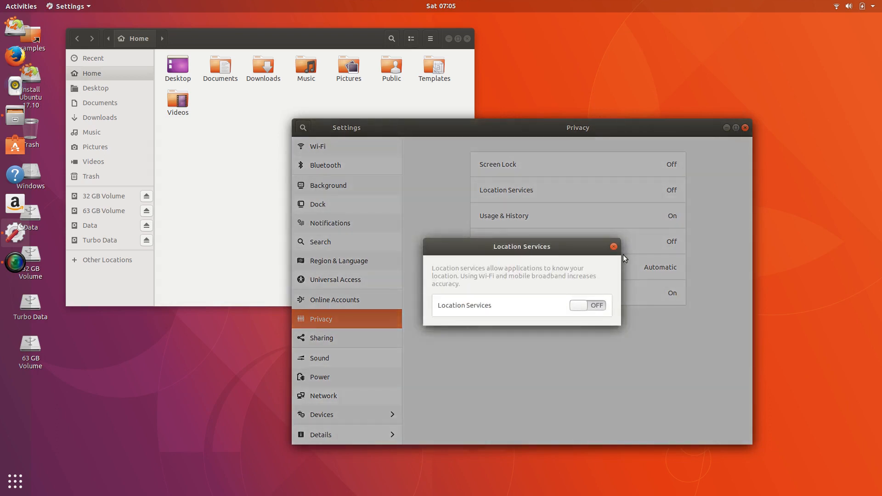
left_click(614, 247)
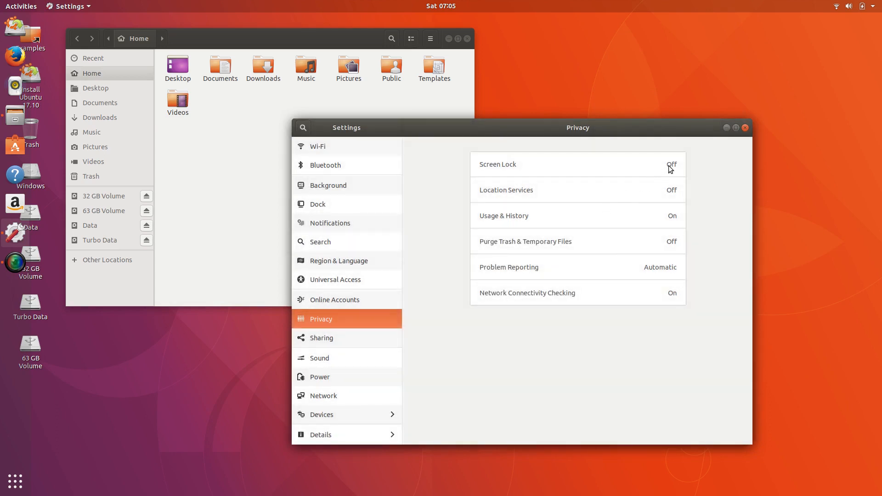
- Examine the Screen Lock privacy options and close their dialog without changing anything
left_click(670, 167)
left_click(619, 233)
left_click(671, 169)
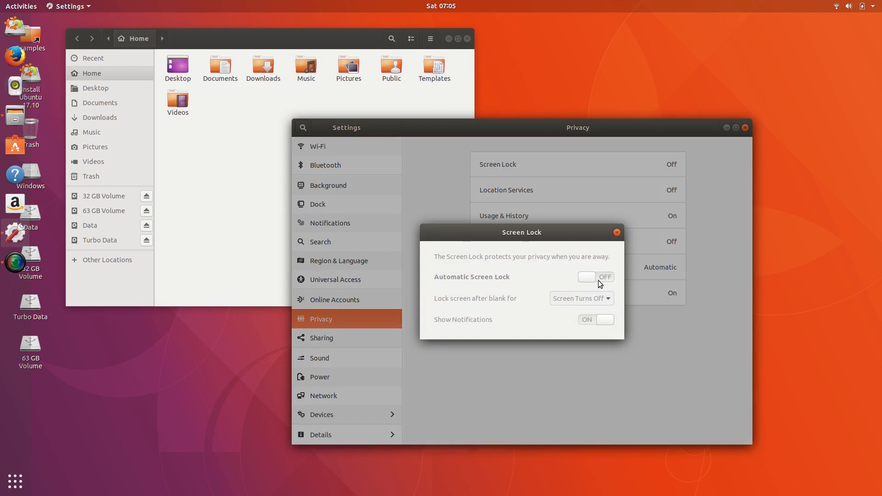
left_click(617, 233)
left_click(672, 166)
left_click(617, 232)
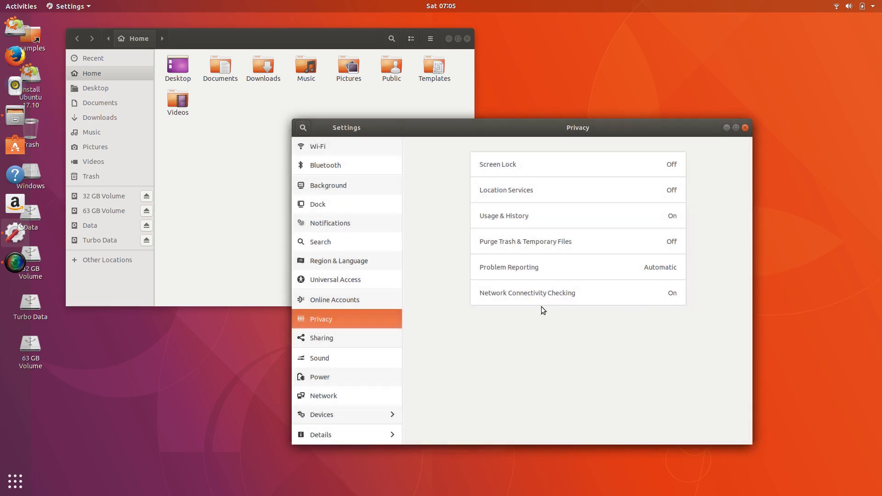
- View the Problem Reporting privacy dialog and close it with its setting unaltered
left_click(665, 271)
left_click(619, 241)
left_click(654, 268)
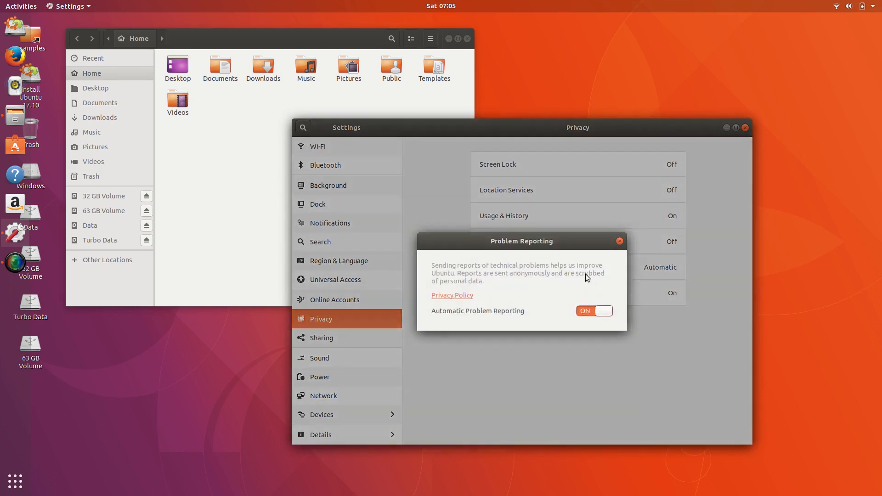
left_click(619, 242)
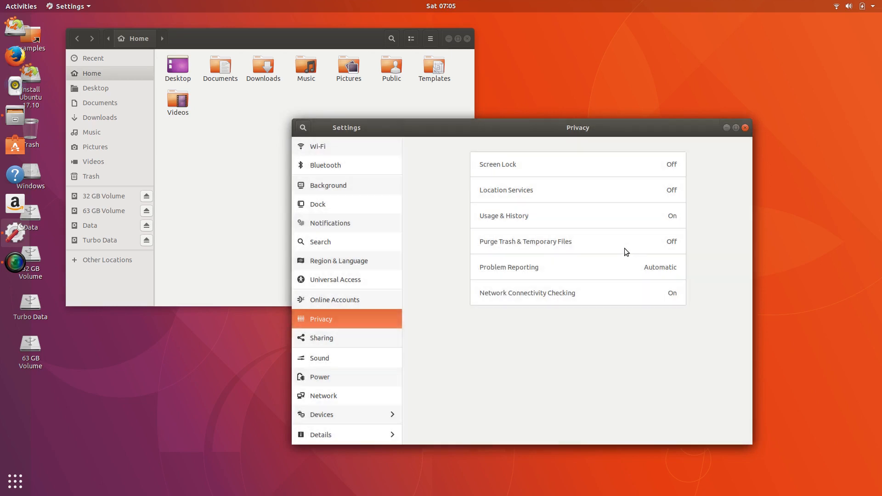
- View the Purge Trash & Temporary Files options and close the dialog
left_click(678, 243)
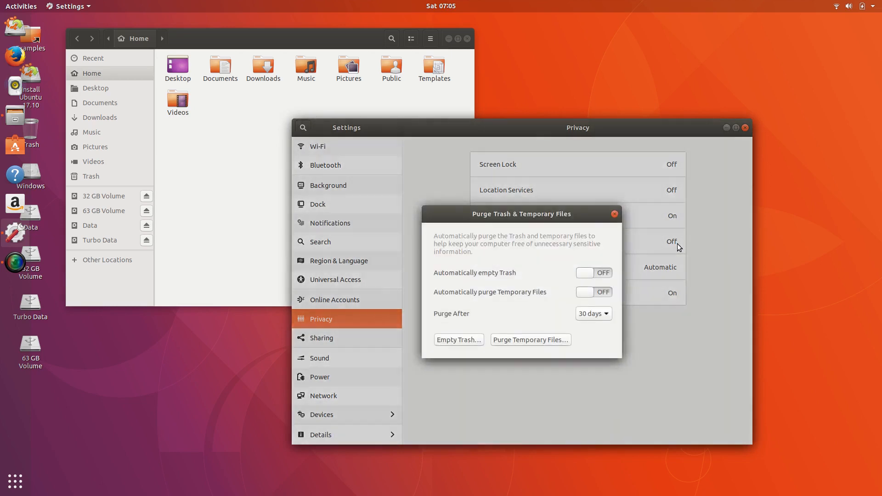
left_click_drag(563, 211, 545, 212)
left_click(596, 212)
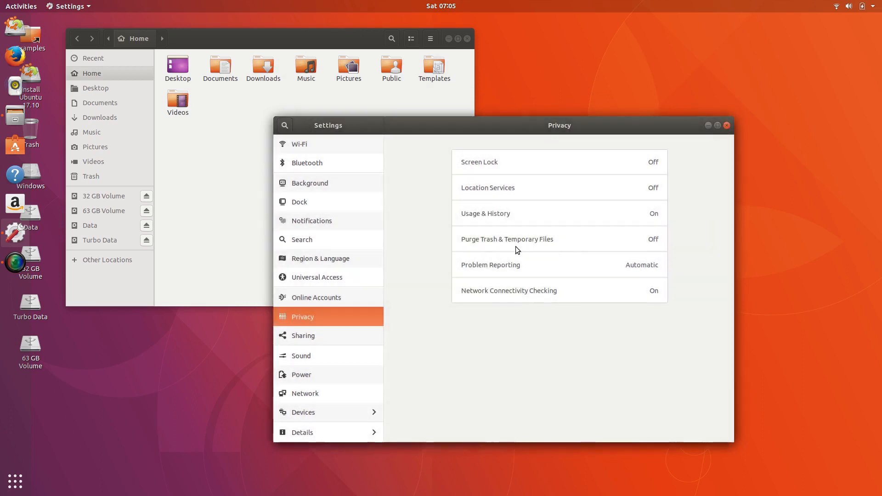
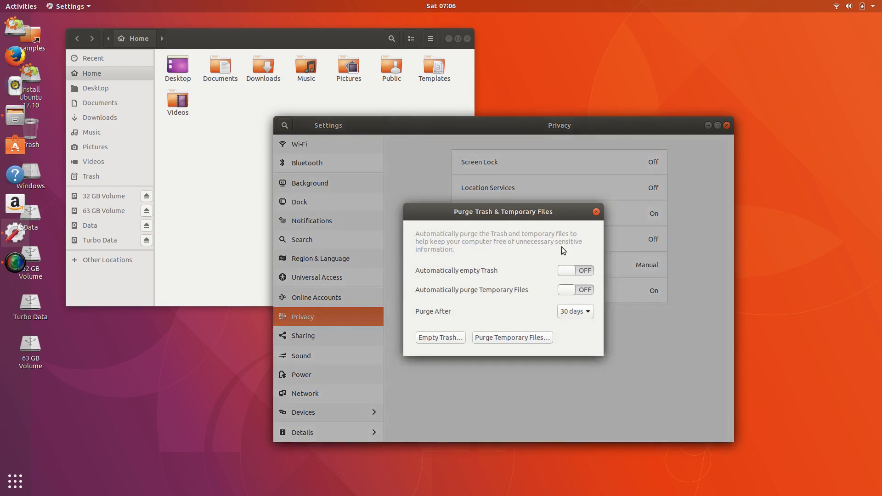
- Turn on Automatically purge Temporary Files and check the available Purge After periods without choosing a different one
left_click(570, 290)
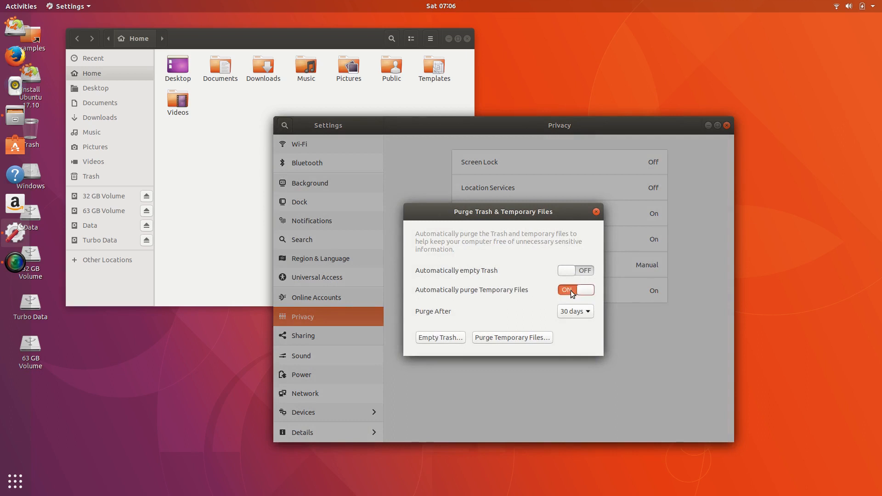
left_click(583, 313)
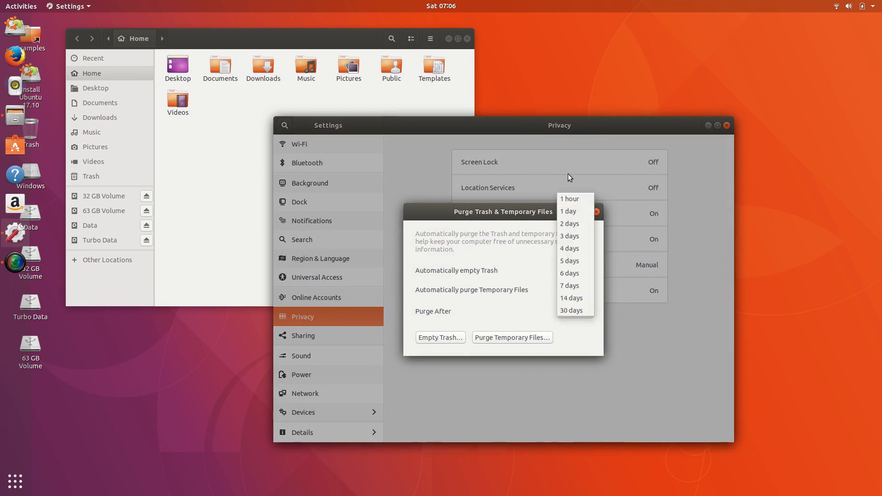
left_click(509, 305)
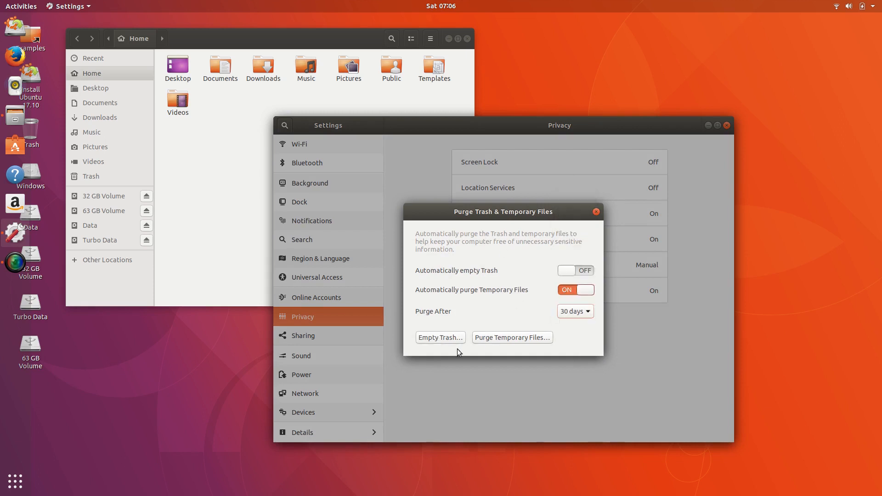
- Call up the purge of all temporary files but cancel it, and turn on Automatically empty Trash before closing the dialog
left_click(502, 338)
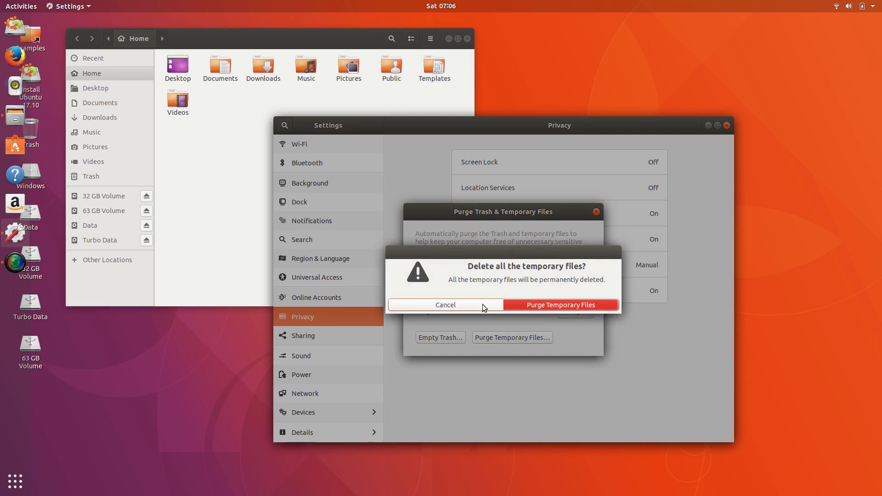
left_click_drag(517, 253, 555, 277)
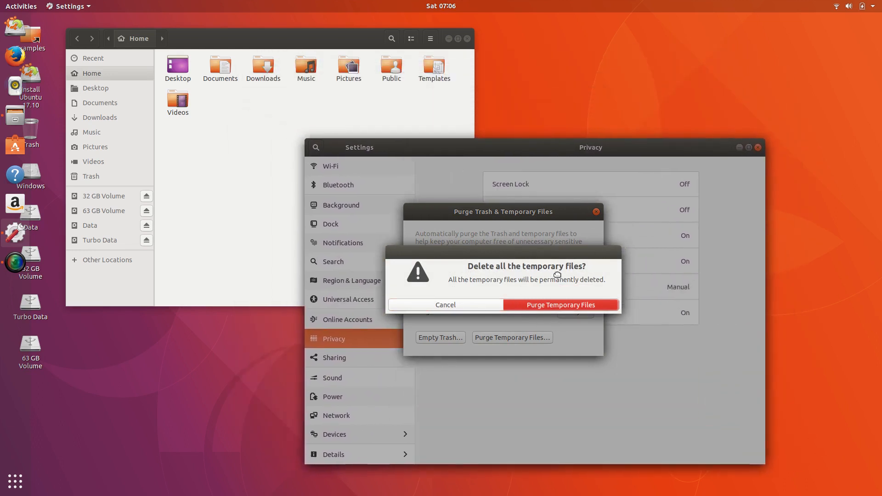
left_click_drag(516, 252, 477, 221)
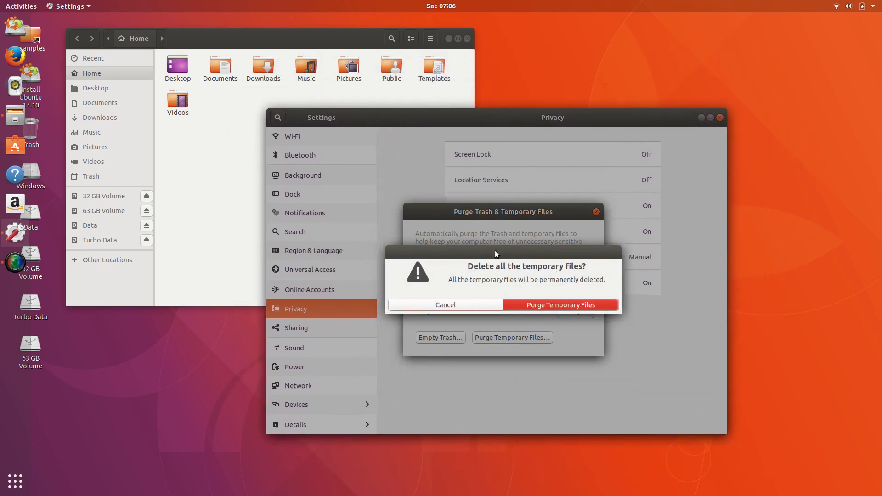
left_click_drag(497, 253, 493, 238)
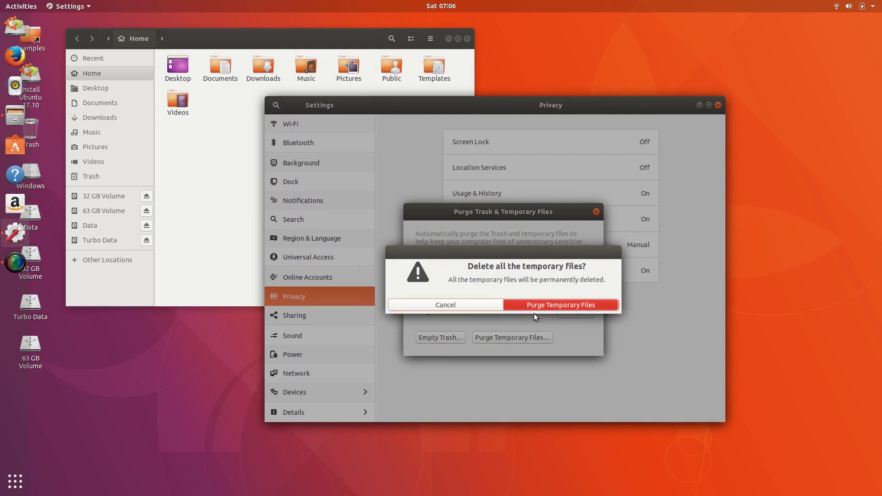
left_click(475, 305)
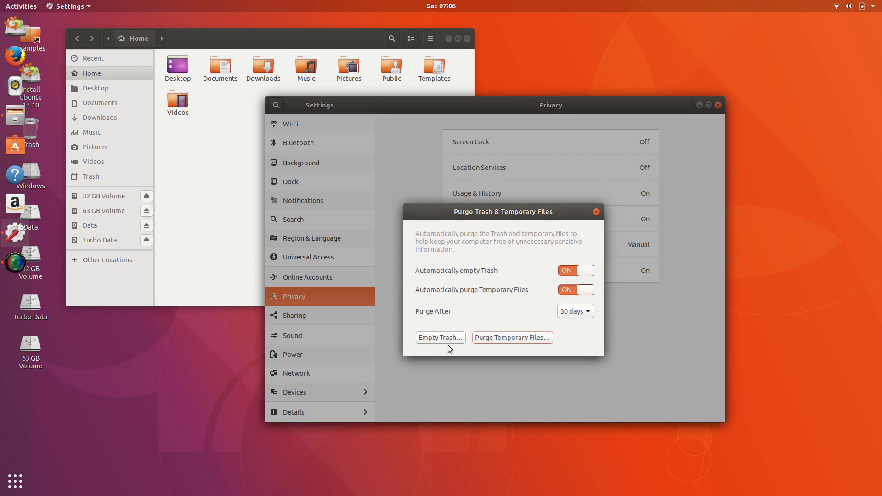
left_click(596, 211)
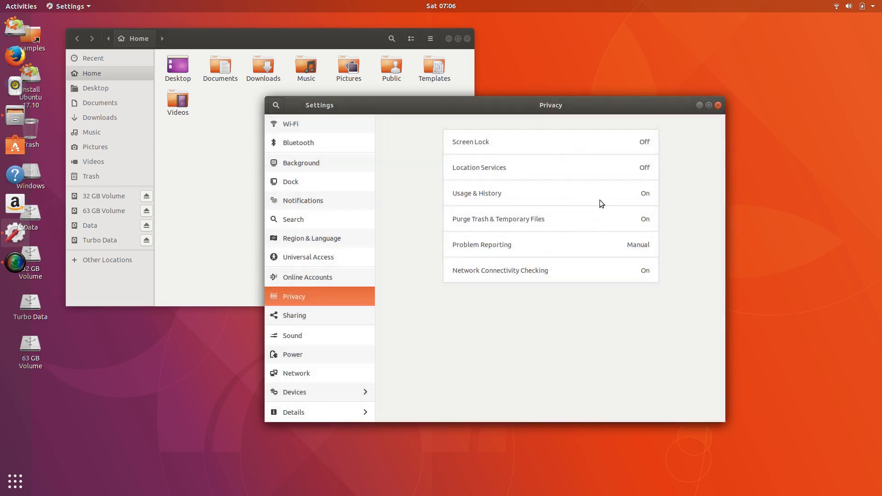
- Open the Usage & History privacy dialog and look over the overview of frequently used applications
left_click(633, 194)
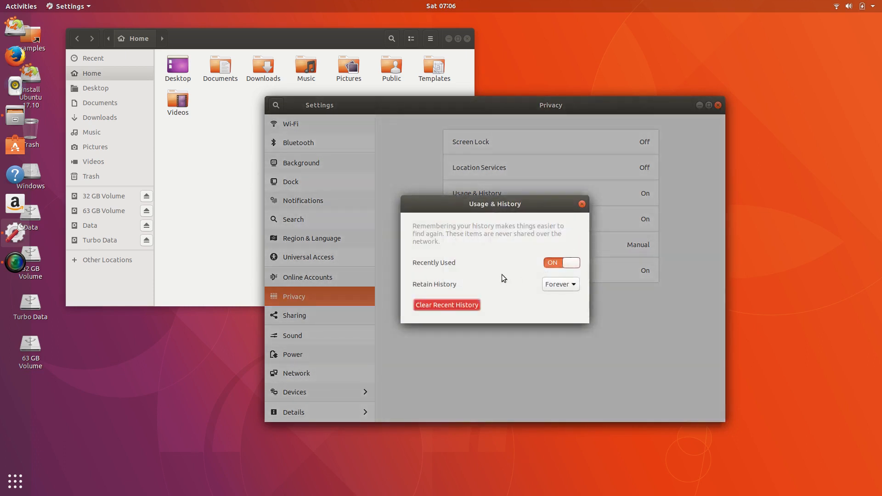
left_click_drag(532, 201, 530, 200)
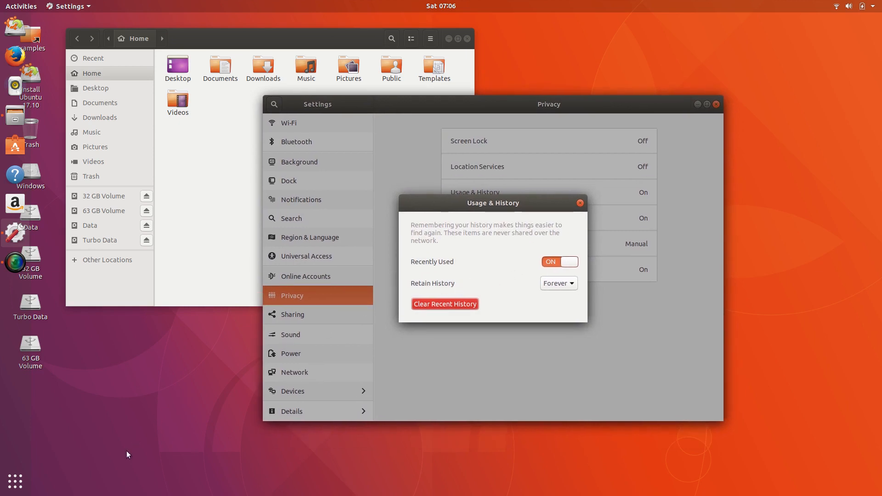
left_click(15, 485)
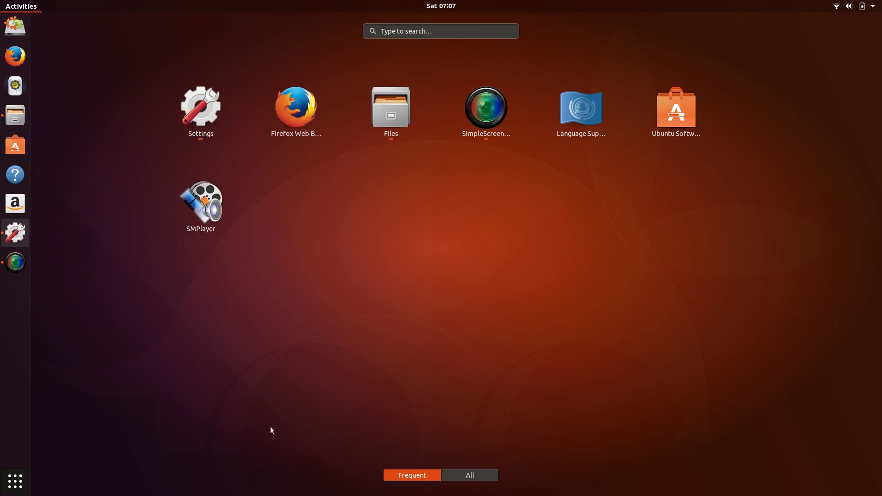
left_click(14, 487)
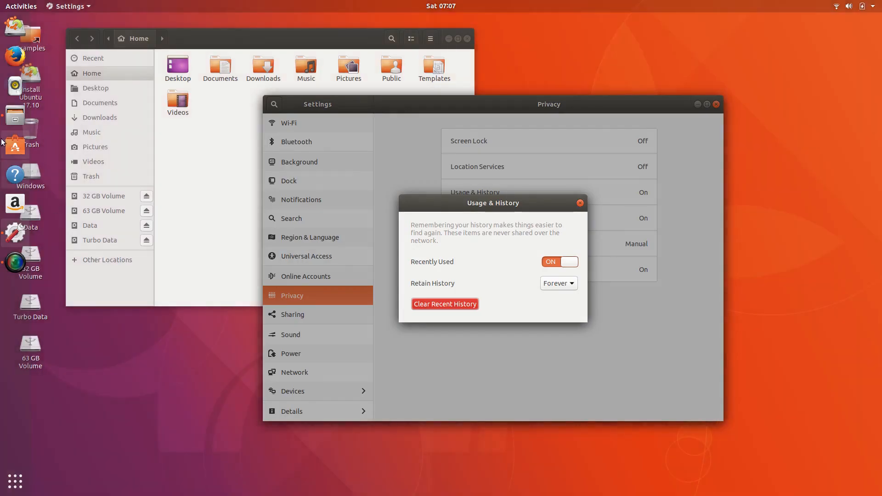
- View the options offered for the Files launcher in the dock and bring up the applications overview again
right_click(14, 117)
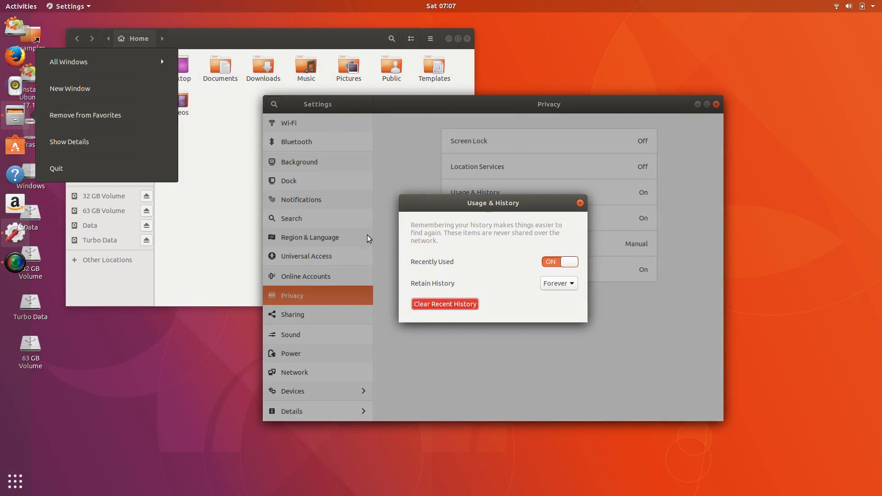
left_click(205, 340)
key("super+a")
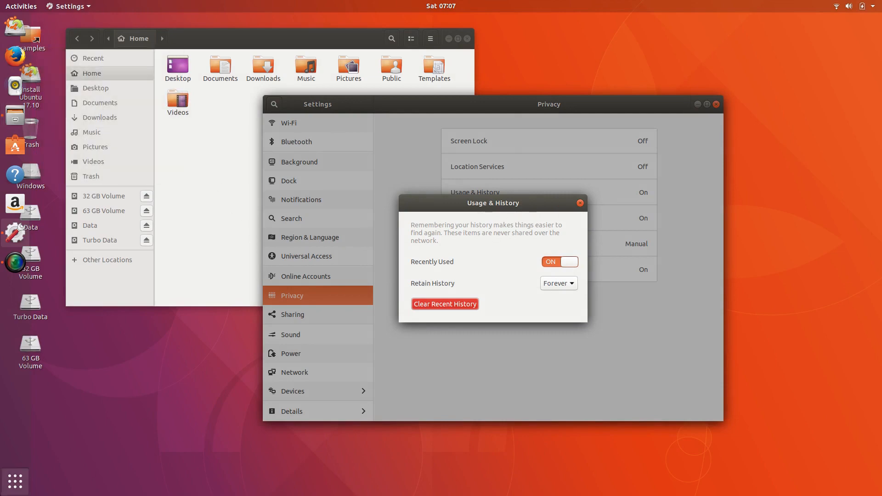
left_click(15, 481)
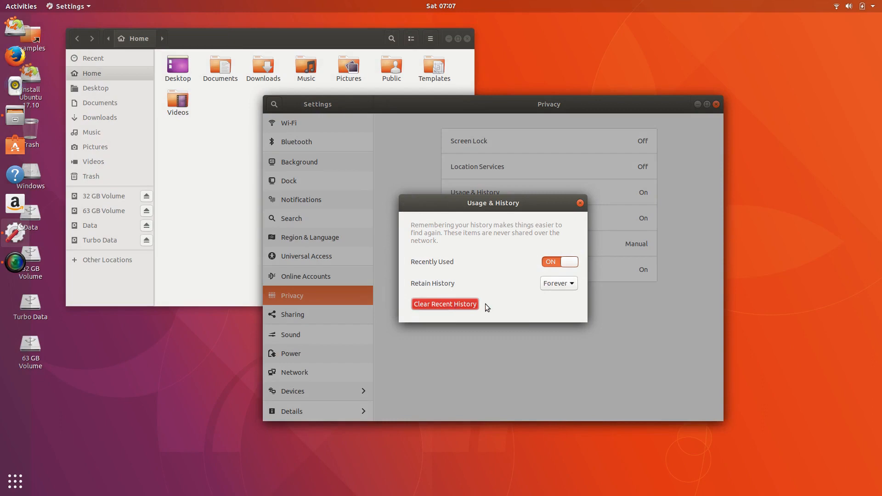
- Check the Retain History choices without picking a different one, and close the Usage & History dialog
left_click(552, 288)
left_click(515, 296)
mouse_move(580, 206)
left_mouse_down()
mouse_move(570, 242)
mouse_move(579, 218)
left_mouse_up()
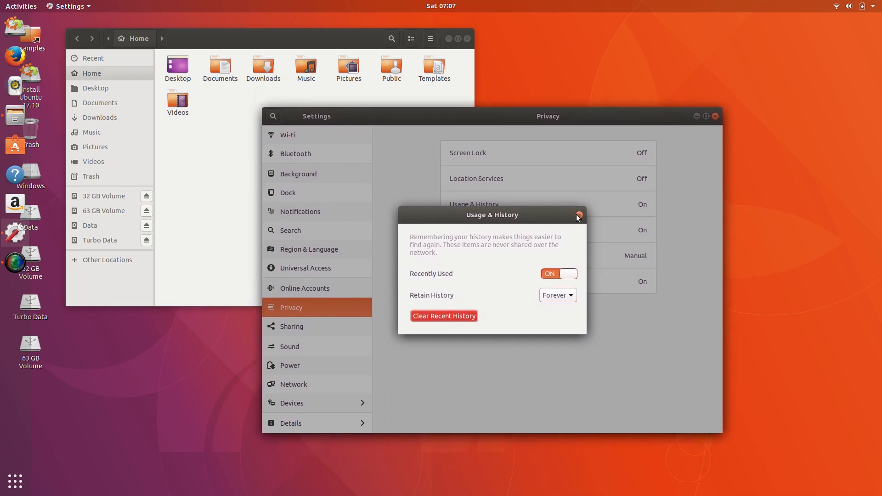
right_click(16, 116)
left_click(235, 233)
left_click(579, 216)
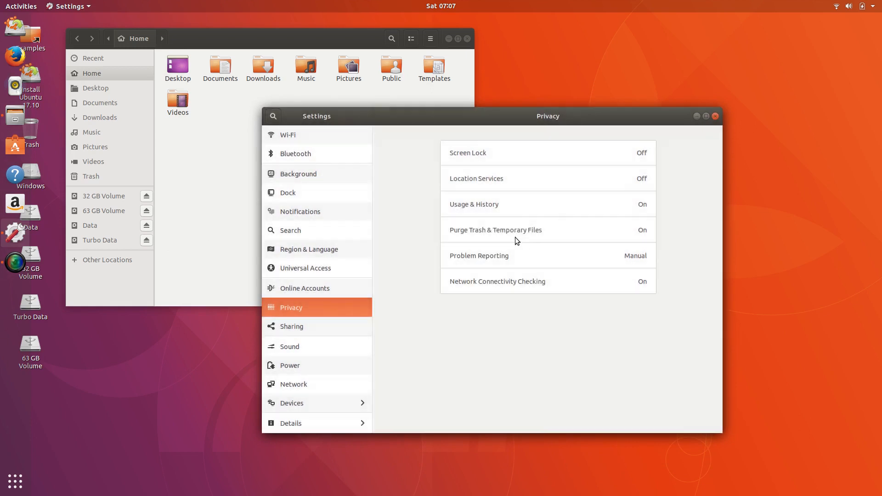
- Open the Sharing settings, select the computer name text without editing it, and turn Sharing on
left_click(308, 327)
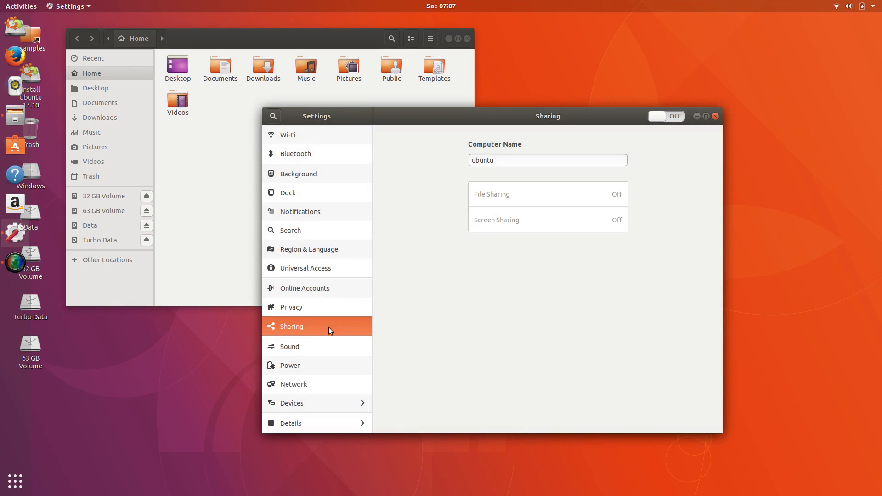
left_click_drag(556, 115, 599, 131)
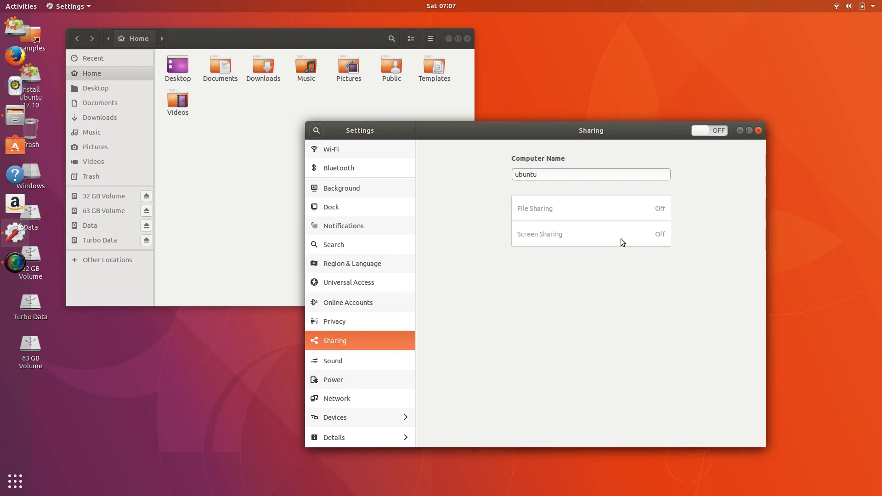
left_click(562, 174)
left_click_drag(548, 175, 489, 172)
left_click(713, 135)
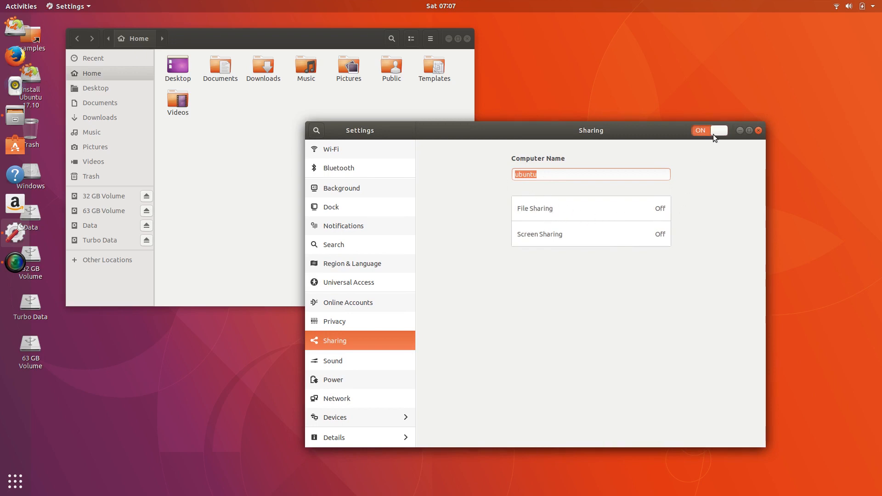
left_click(715, 134)
left_click(715, 133)
- Try the Require Password and File Sharing switches, set both back to off, and close the File Sharing dialog
left_click(658, 209)
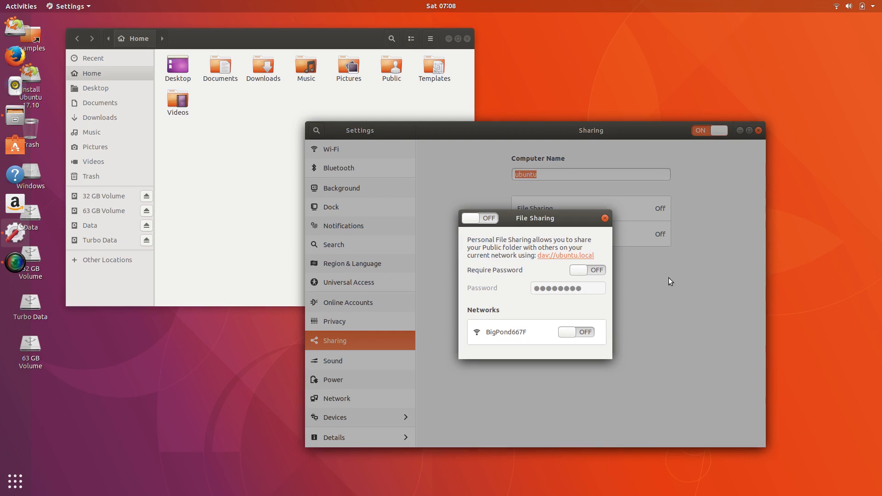
left_click(589, 272)
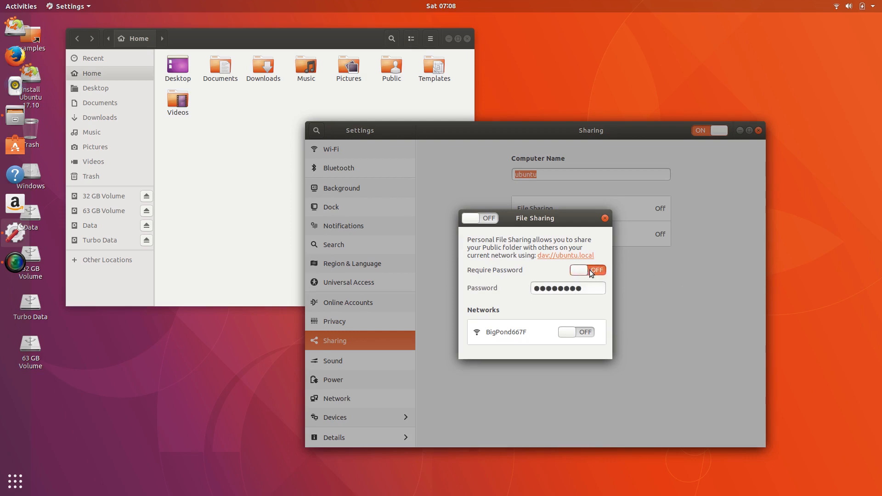
left_click(589, 271)
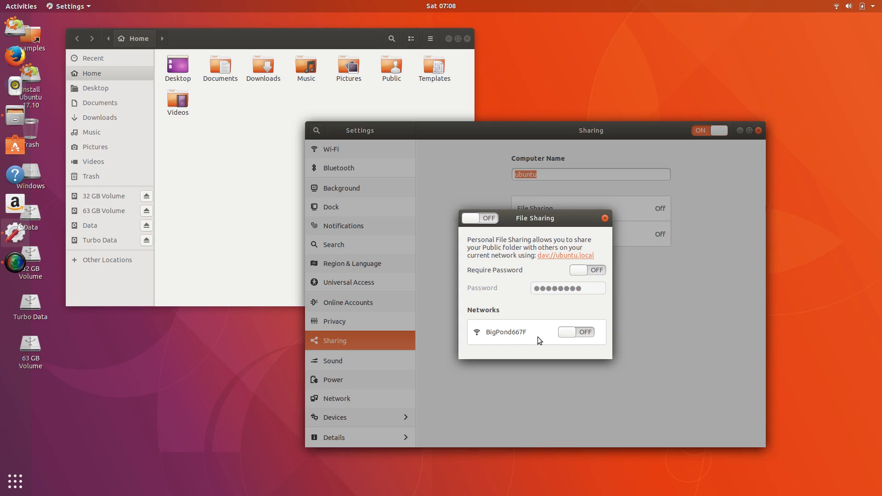
left_click(480, 218)
left_click(480, 219)
left_click(604, 219)
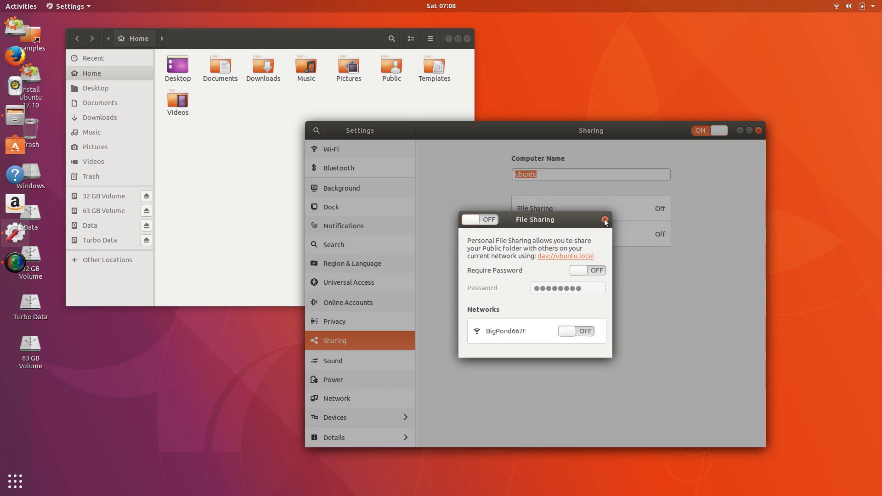
- Examine the Screen Sharing dialog's access options and networks, and close it with its settings unaltered
left_click(658, 234)
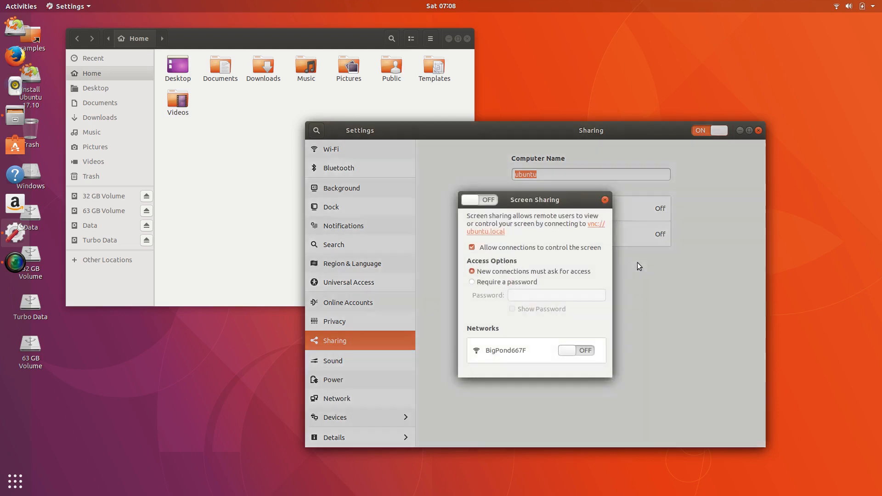
left_click(605, 201)
left_click(655, 237)
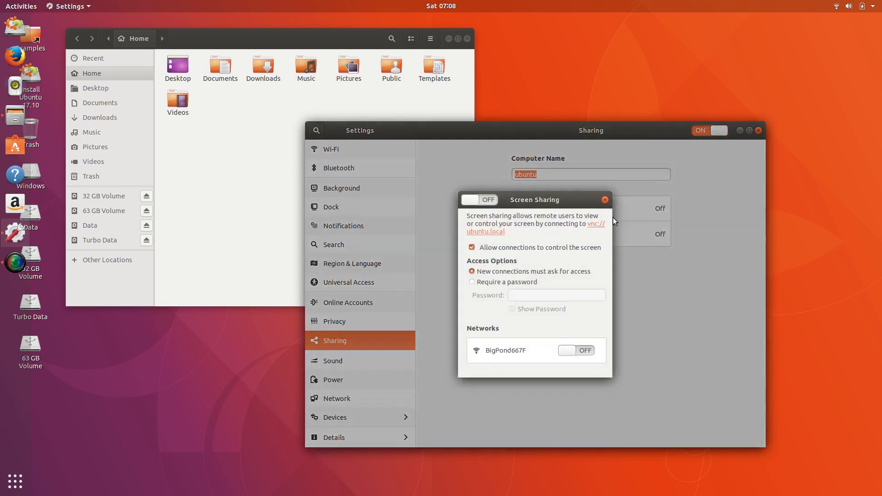
left_click(605, 200)
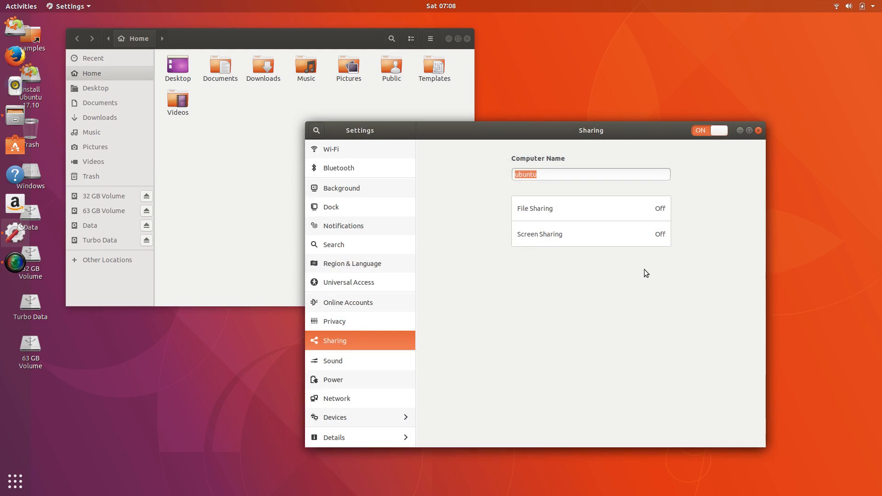
left_click(649, 235)
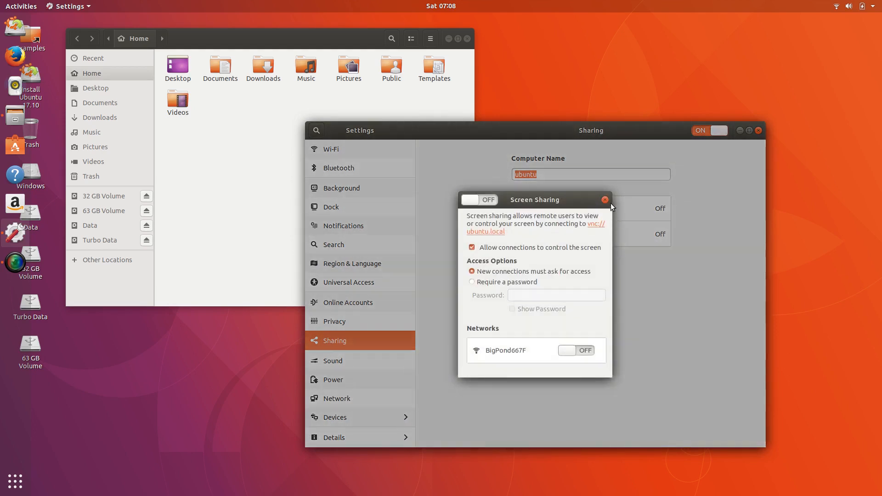
left_click(605, 199)
left_click(659, 237)
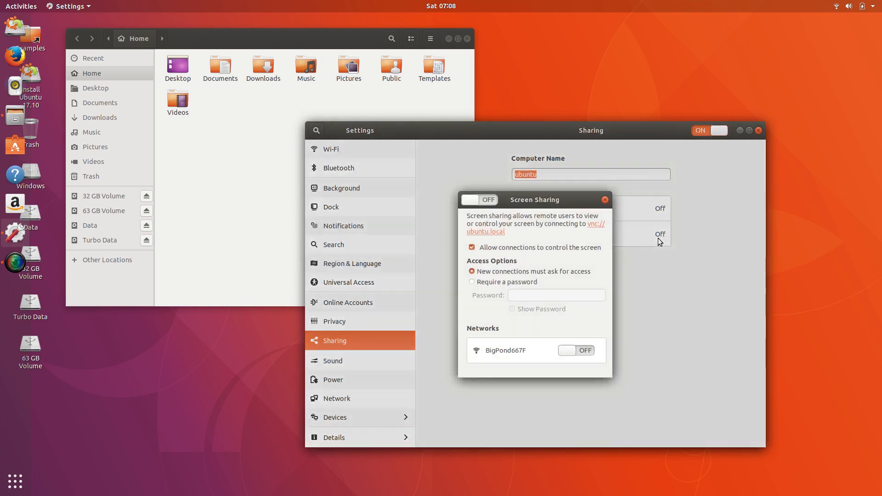
left_click(605, 200)
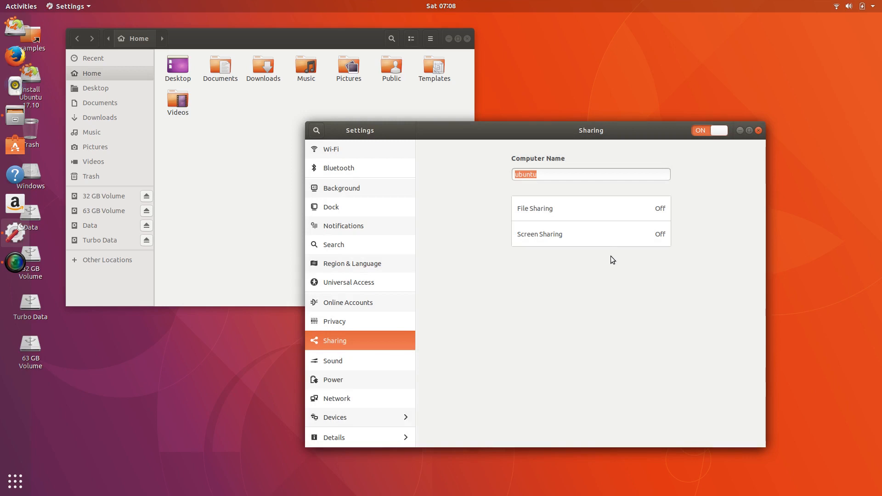
left_click(656, 229)
left_click(603, 202)
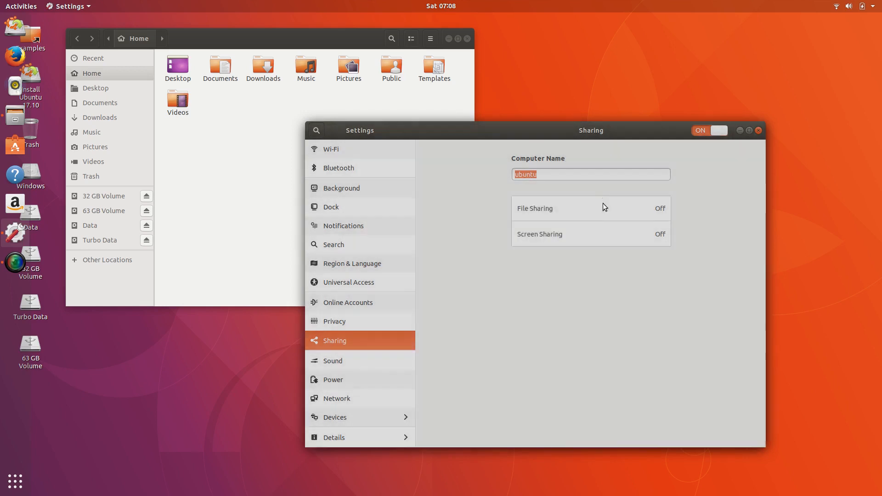
left_click(656, 233)
left_click(604, 200)
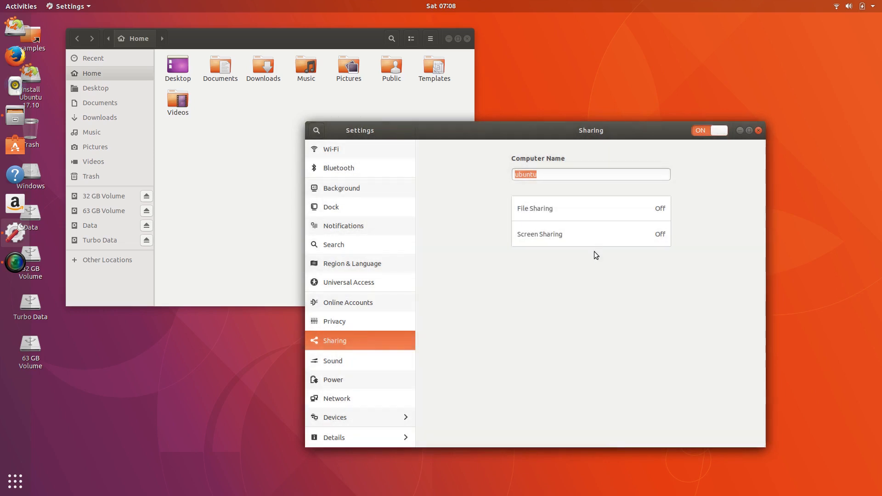
- View the Sound settings' speaker testing dialog, then the Input and Sound Effects options
left_click(354, 361)
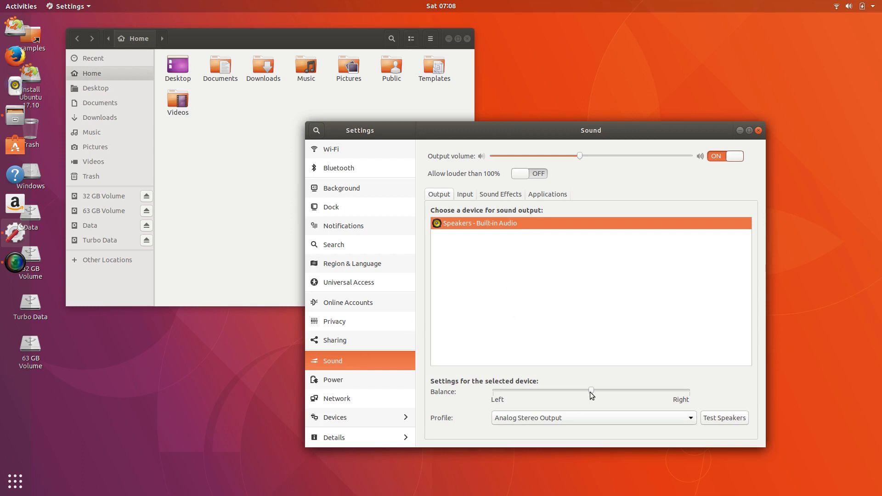
left_click(727, 418)
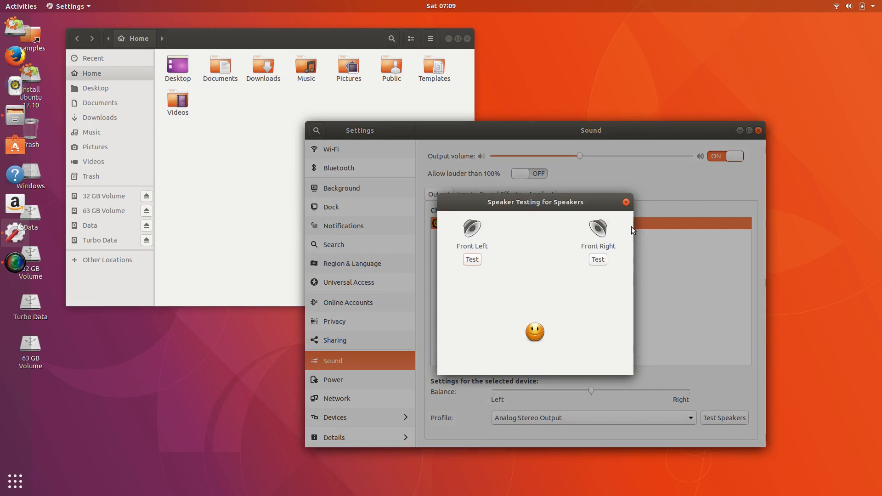
left_click(625, 202)
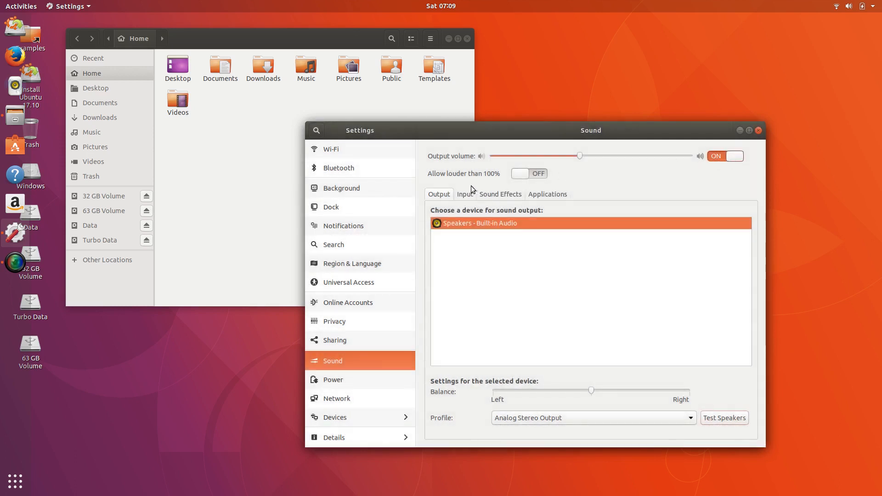
left_click(460, 198)
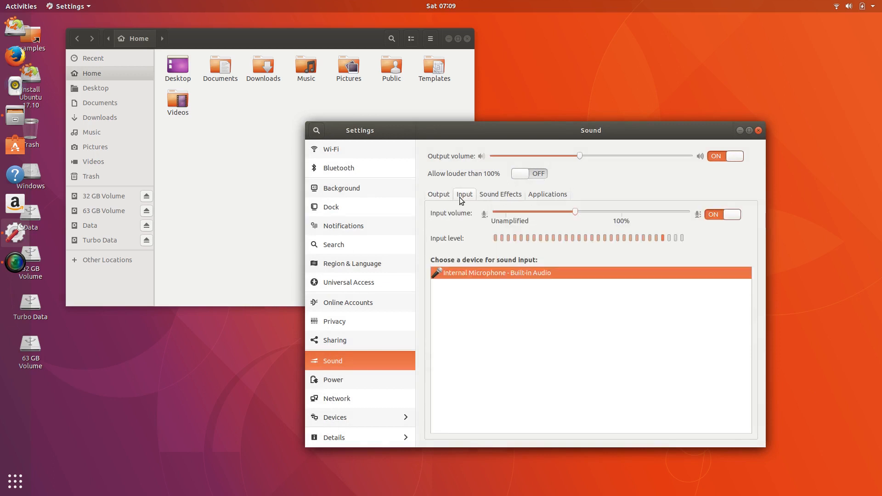
left_click(504, 195)
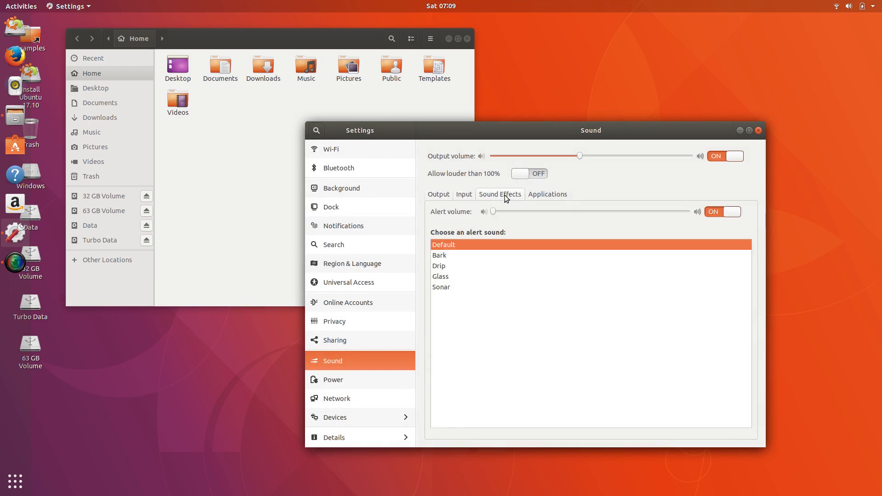
- Check SimpleScreenRecorder's volume among the application sound settings and view its recording window before minimizing it
left_click(545, 196)
mouse_move(700, 226)
left_mouse_down()
mouse_move(597, 225)
mouse_move(688, 227)
left_mouse_up()
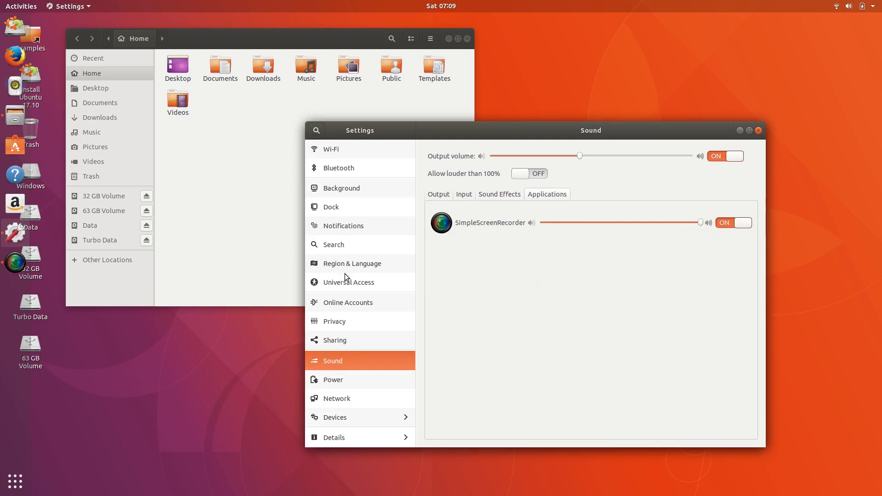
left_click(15, 262)
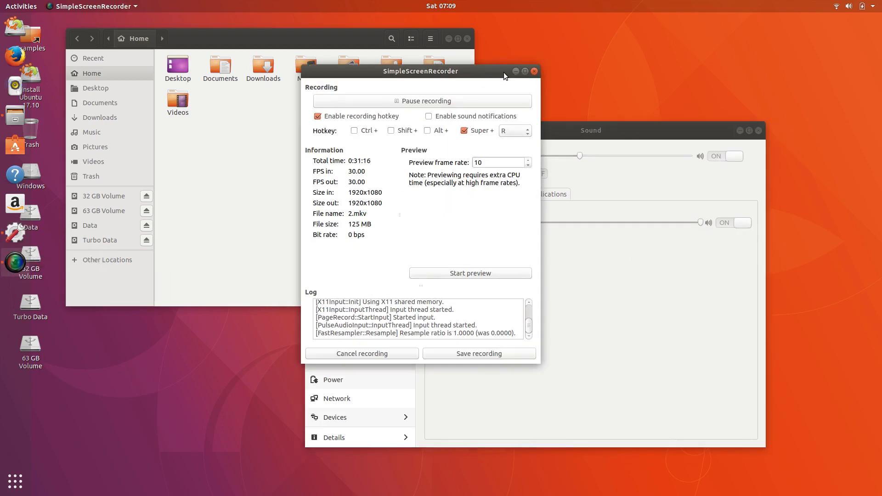
left_click(517, 73)
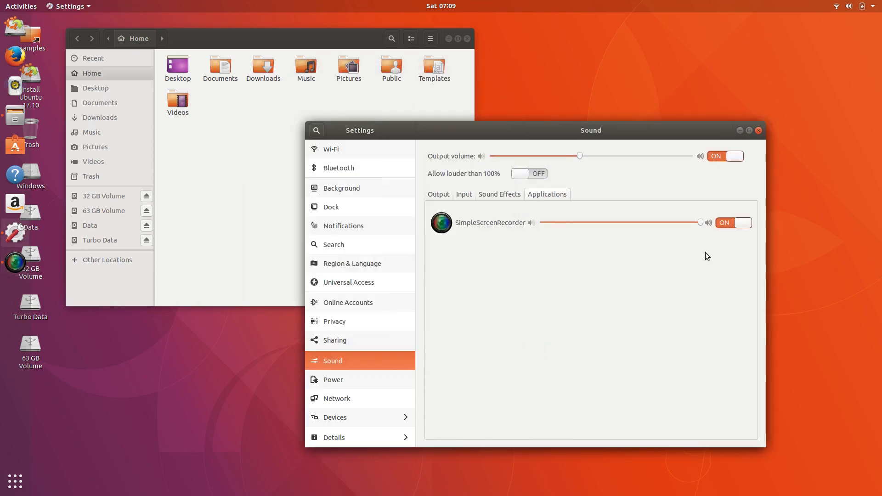
- Look through the Power, Network and Devices settings and return to the main settings list
left_click(359, 378)
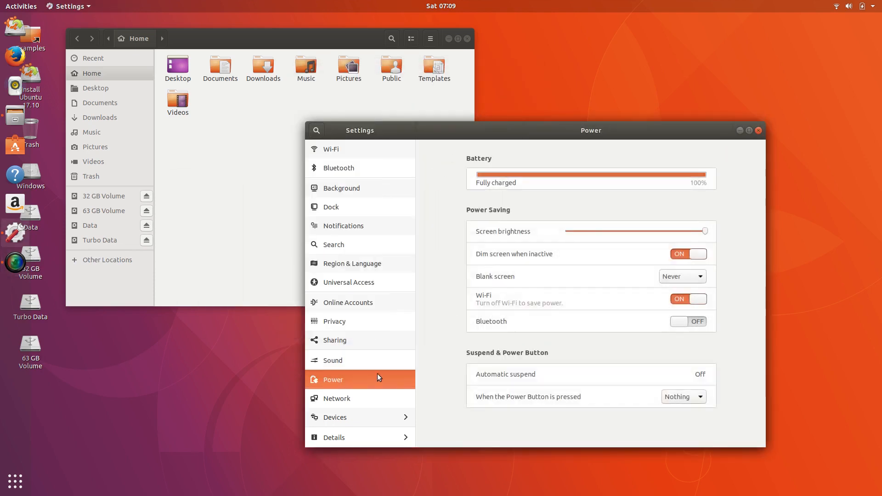
left_click(362, 400)
left_click(347, 420)
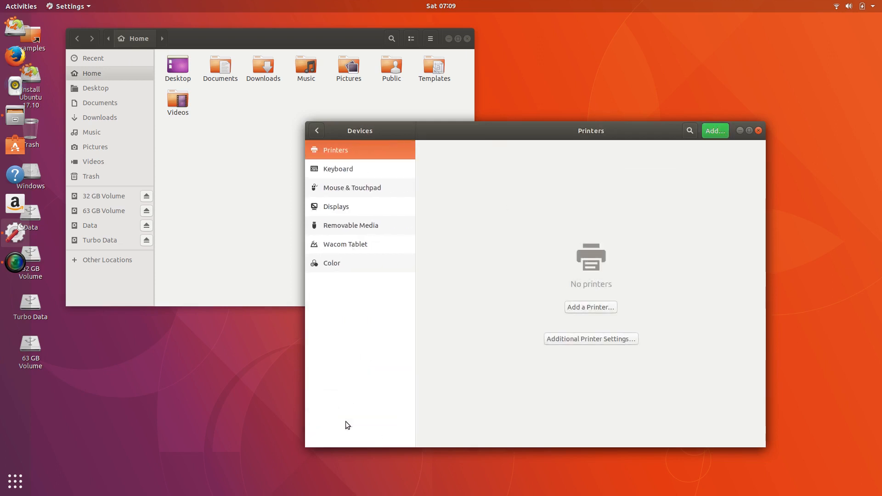
left_click(318, 130)
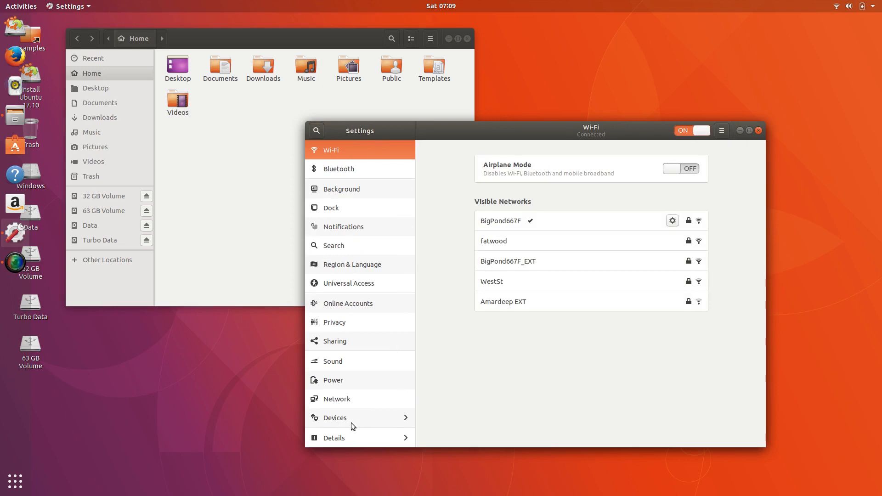
- View the Printers page of the Devices settings and its additional printer settings window, and close that window
left_click(351, 421)
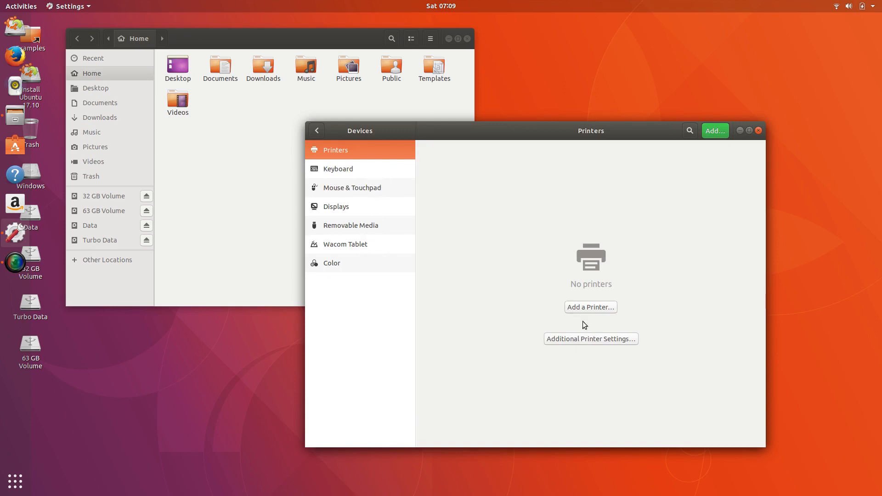
left_click(583, 339)
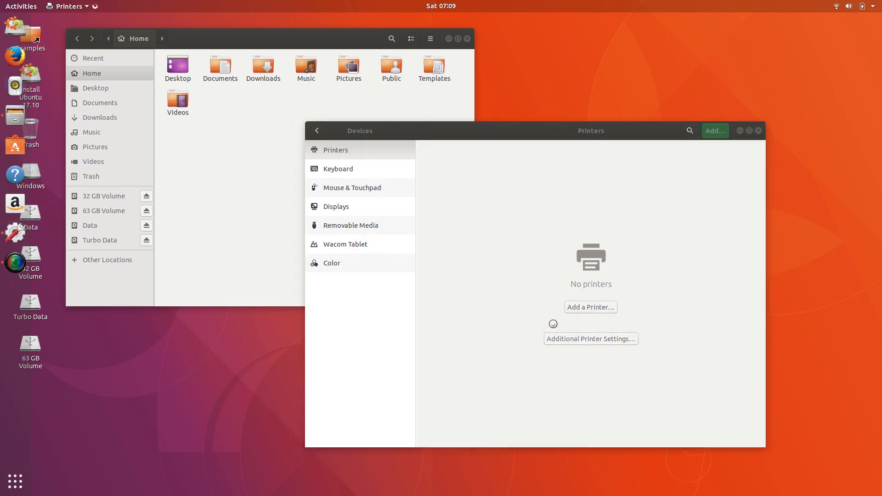
left_click(538, 203)
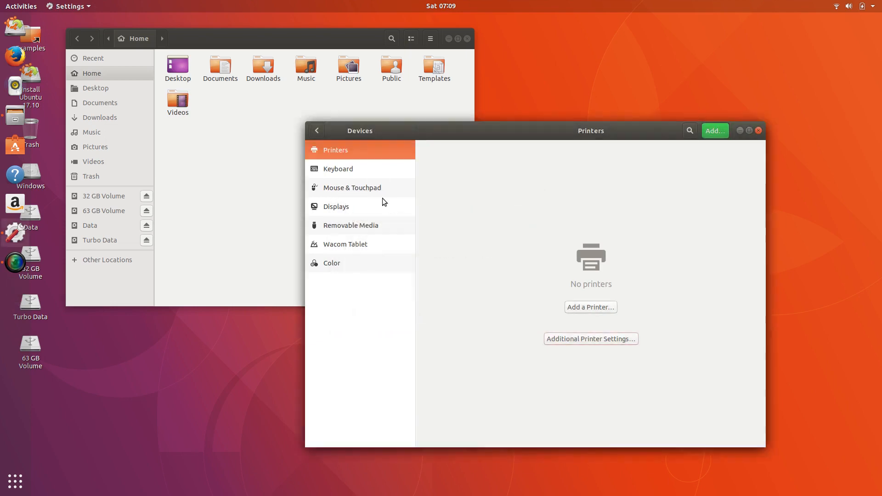
- Look through the keyboard shortcuts list and view the Add Custom Shortcut dialog, cancelling it without adding a shortcut
left_click(371, 172)
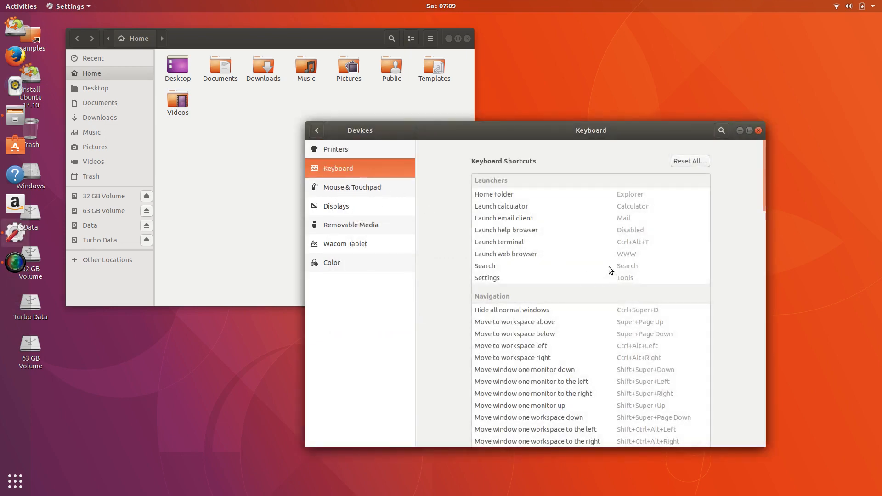
scroll(608, 267, "down", 10)
scroll(609, 265, "up", 10)
scroll(670, 285, "down", 15)
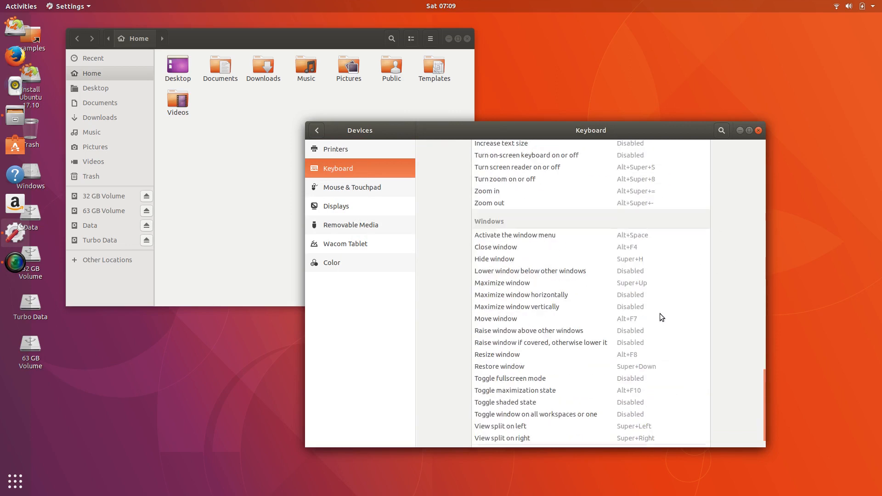
left_click(590, 426)
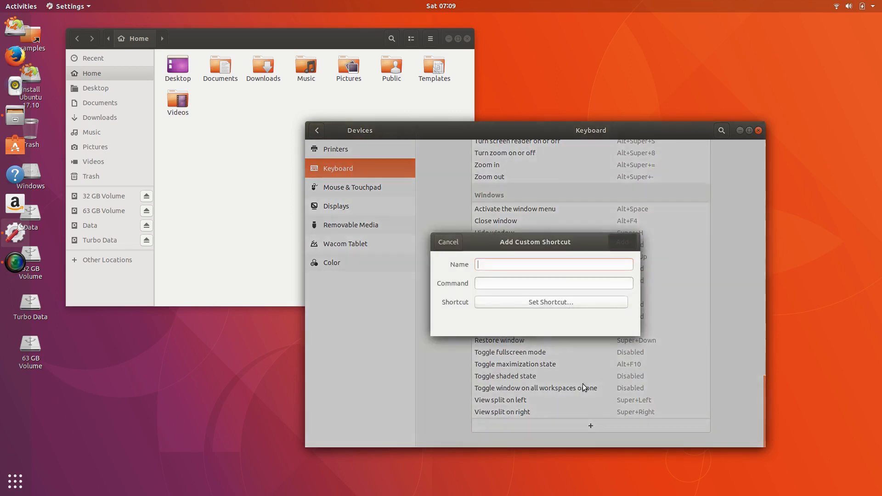
left_click(455, 244)
- Enable Edge Scrolling for the touchpad in the Mouse & Touchpad settings, and switch back to Two-finger Scrolling
left_click(372, 187)
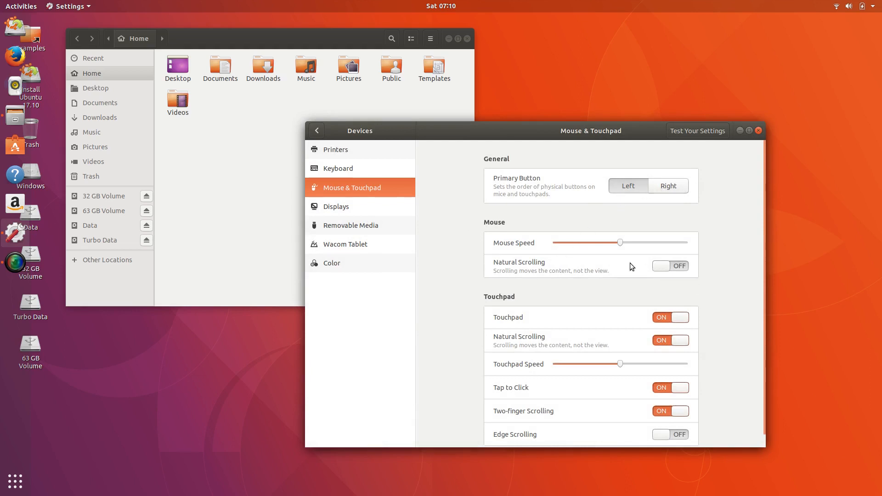
scroll(724, 310, "down", 1)
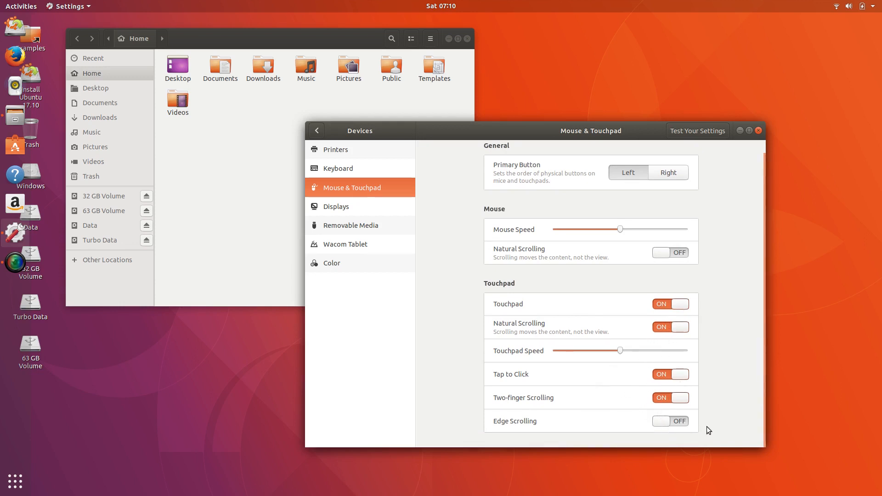
left_click(680, 426)
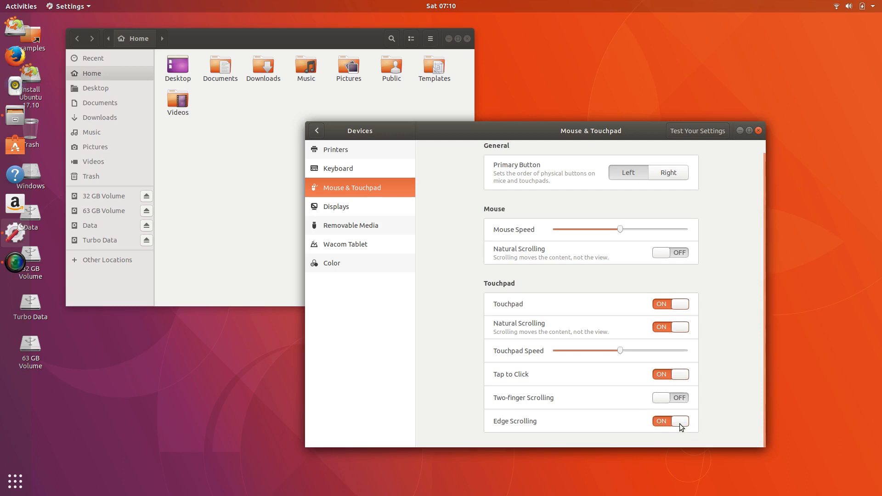
left_click(679, 400)
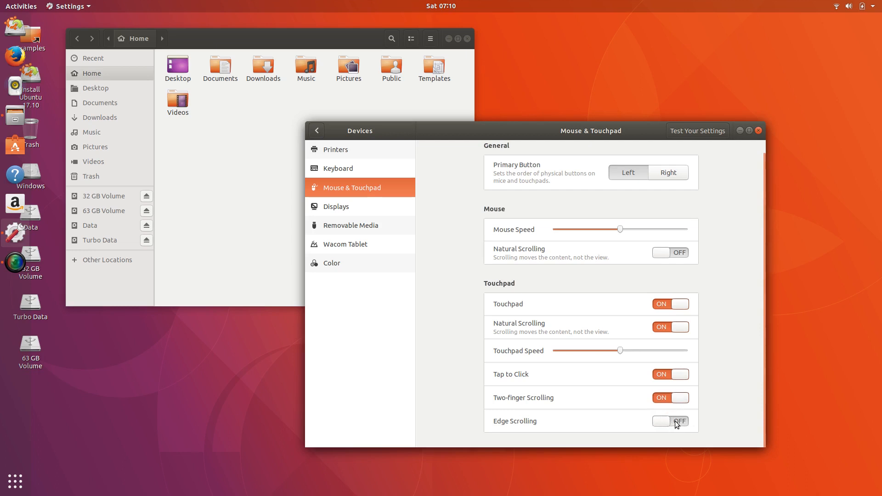
scroll(479, 298, "up", 1)
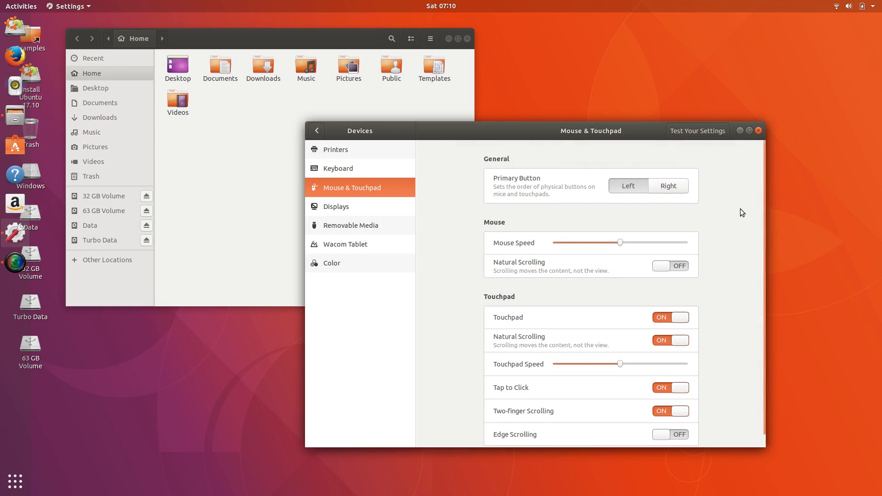
- Try a primary-button double click on the target in the mouse settings test area and leave the test
left_click(706, 131)
double_click(594, 375)
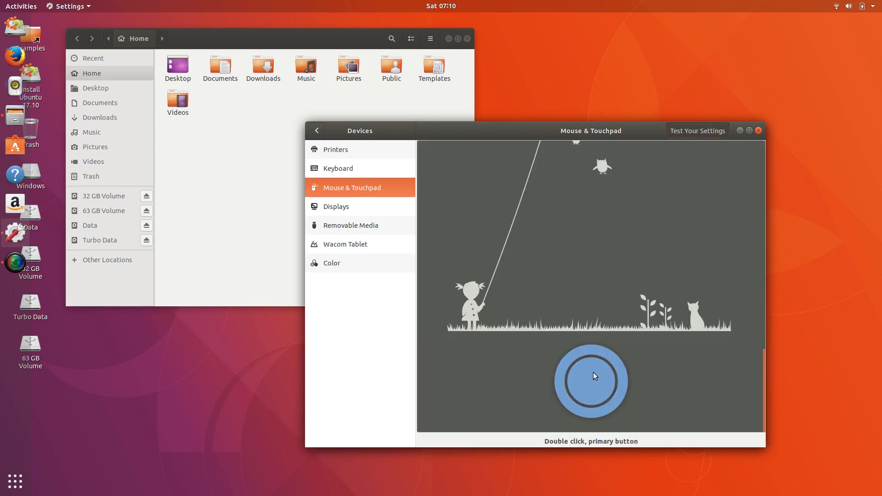
left_click(695, 131)
- Shift the Settings window slightly down and to the right on the Displays page and view the built-in display's Orientation options
left_click(366, 213)
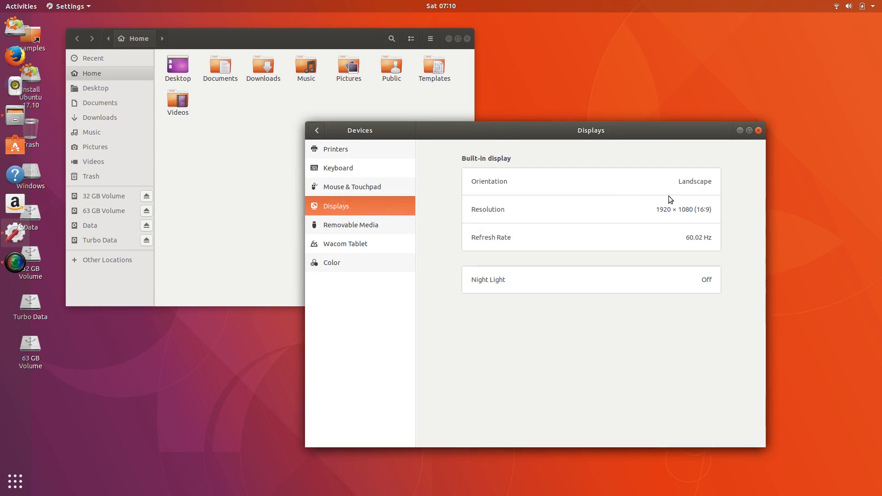
left_click_drag(469, 127, 495, 145)
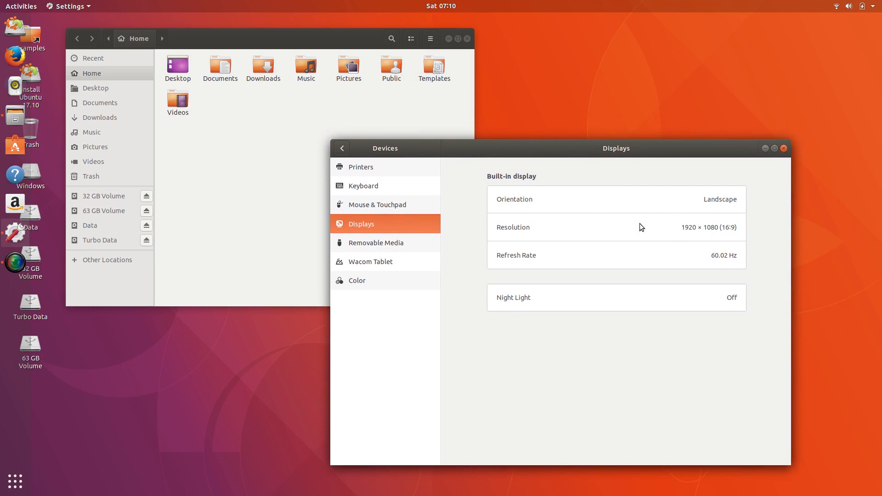
left_click(724, 199)
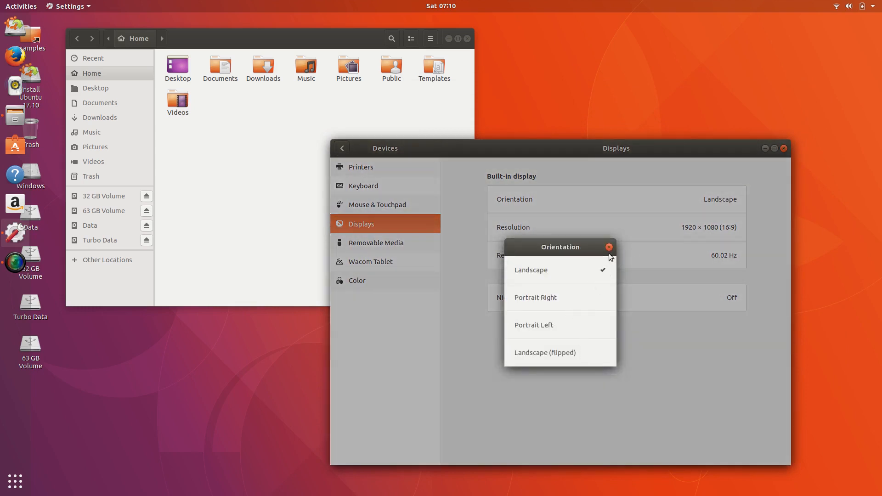
left_click(608, 247)
- View the built-in display's Resolution and Refresh Rate options, closing both lists without choosing a different value
left_click(724, 230)
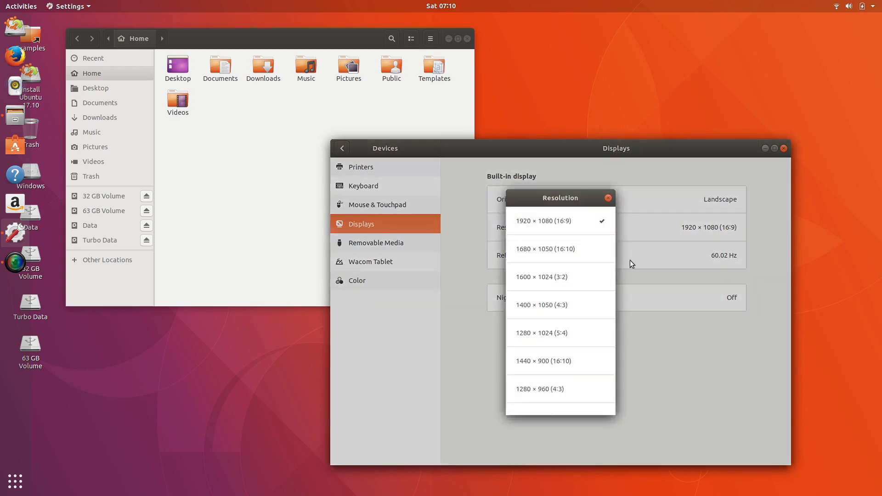
scroll(585, 272, "down", 3)
scroll(586, 274, "down", 5)
left_click(608, 198)
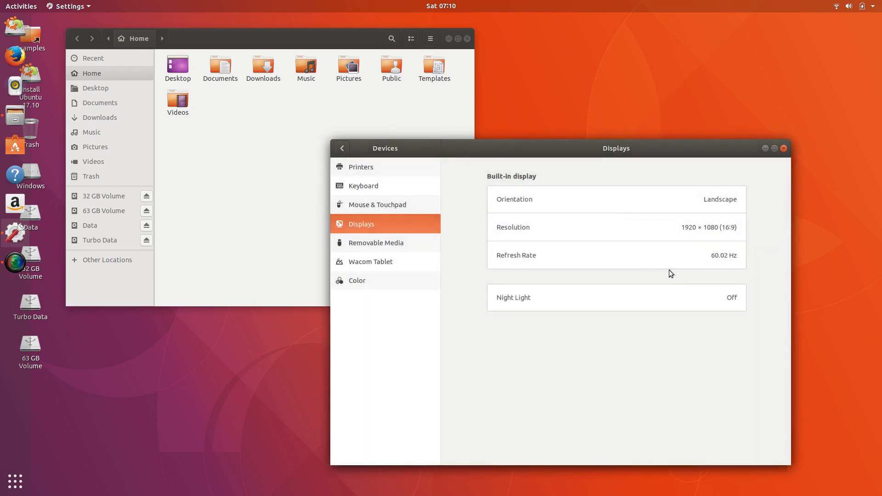
left_click(719, 257)
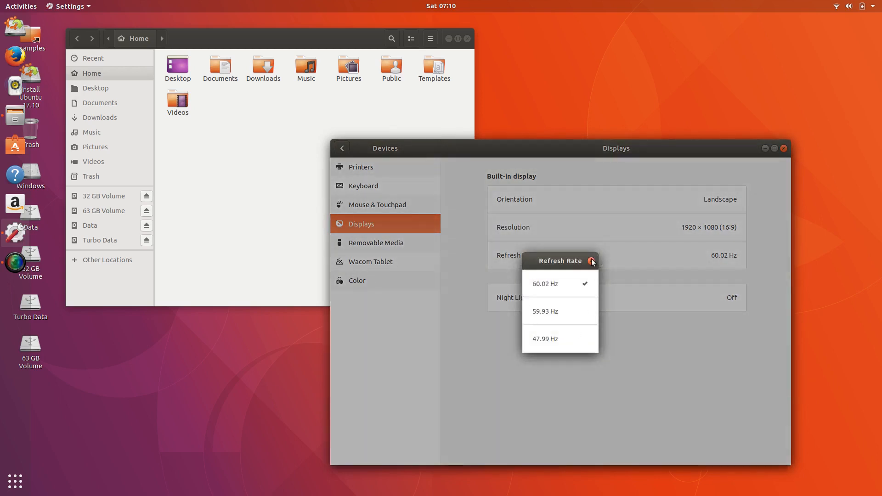
left_click(592, 261)
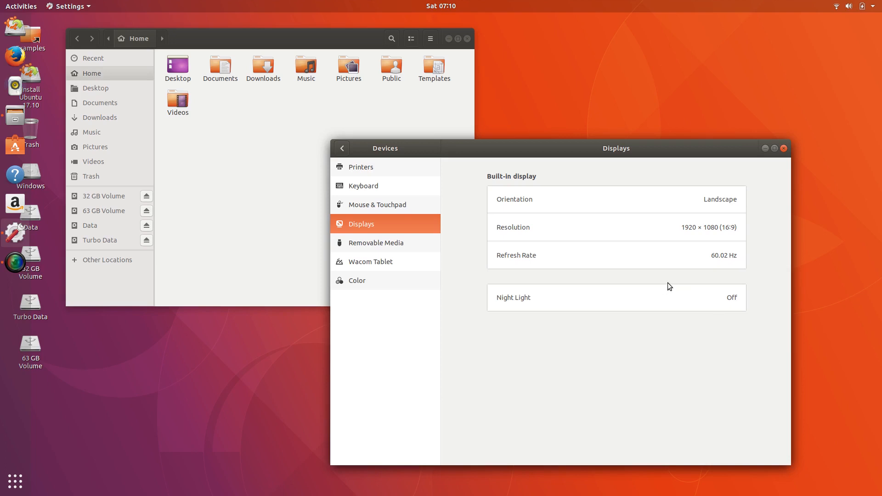
- Open the Night Light settings of the built-in display and toggle Night Light, ending with it on
left_click(734, 301)
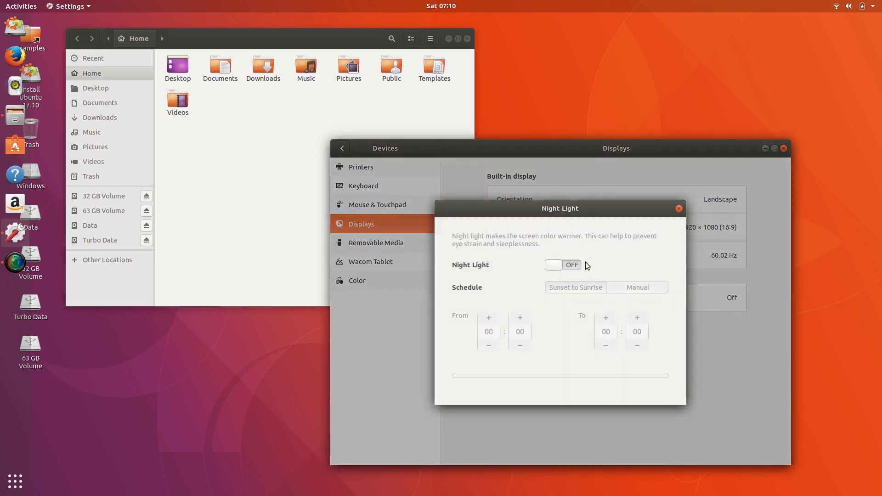
left_click(574, 267)
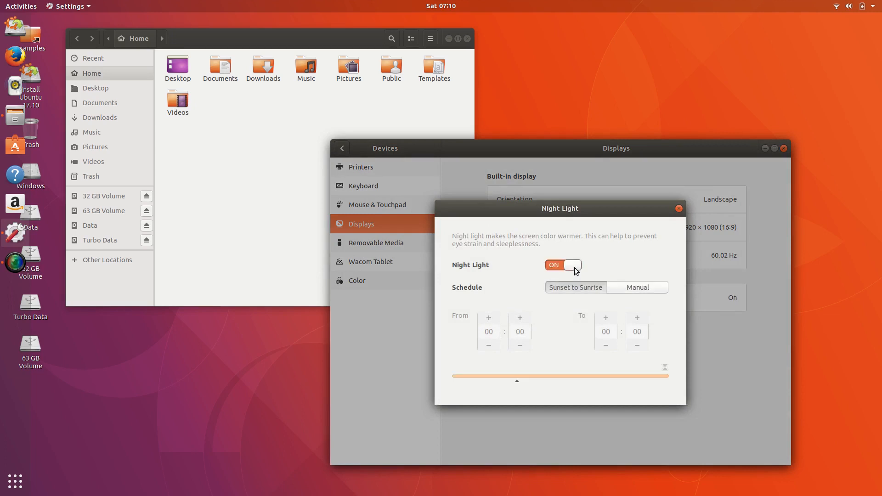
left_click_drag(589, 211, 573, 197)
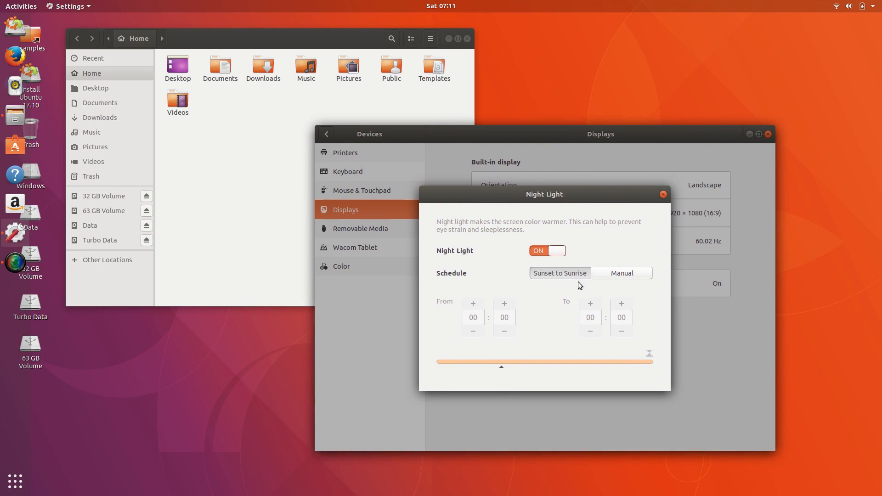
left_click(546, 251)
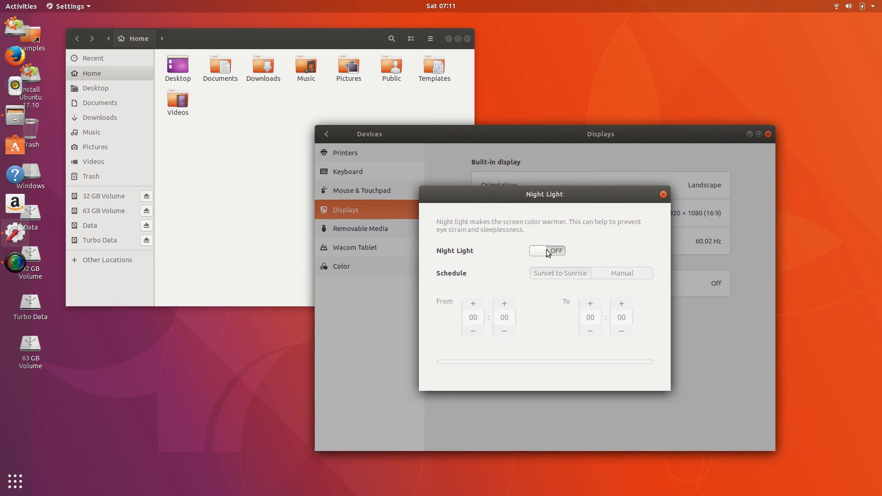
left_click(546, 252)
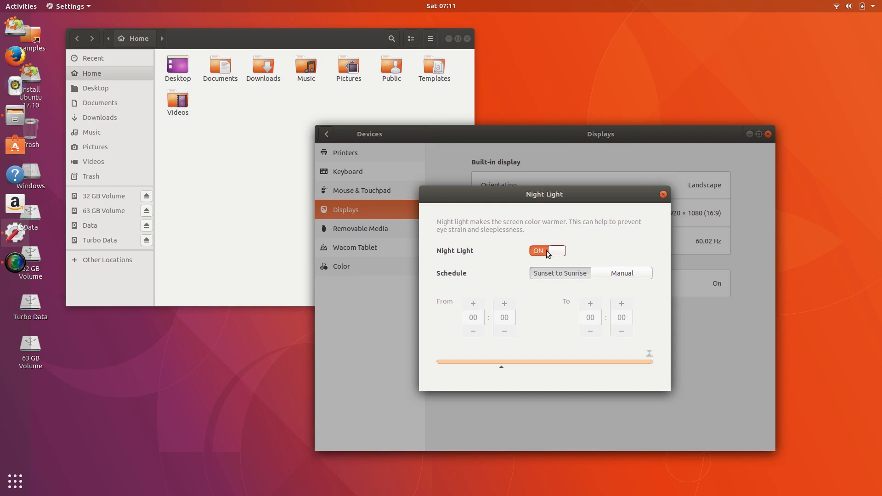
left_click(547, 252)
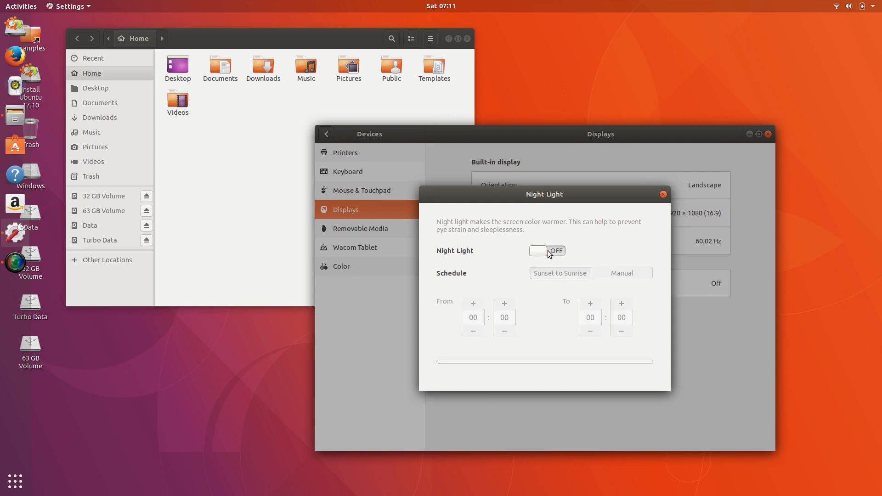
left_click(549, 251)
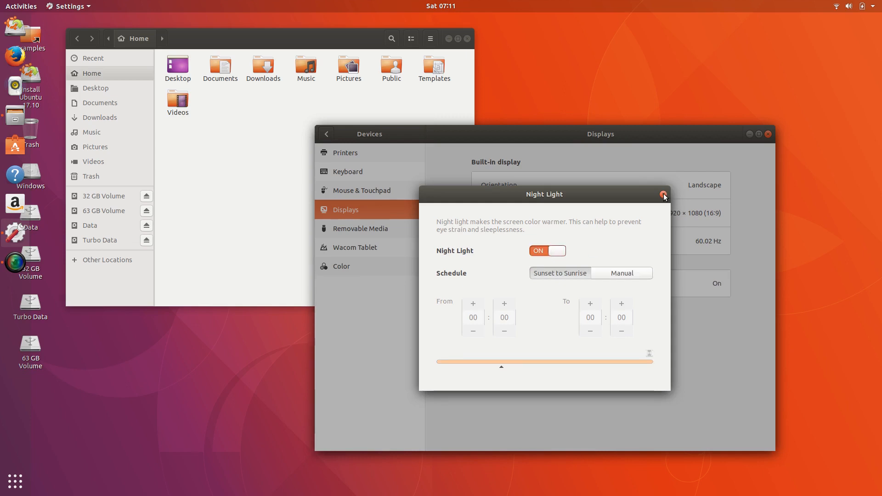
- Reopen the Night Light settings, turn Night Light off and close the dialog
left_click(663, 195)
left_click(715, 284)
left_click(547, 252)
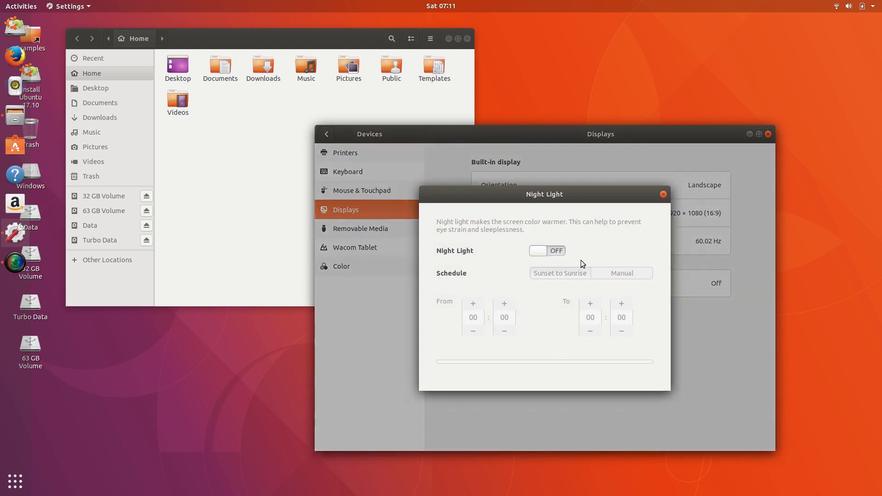
left_click(664, 194)
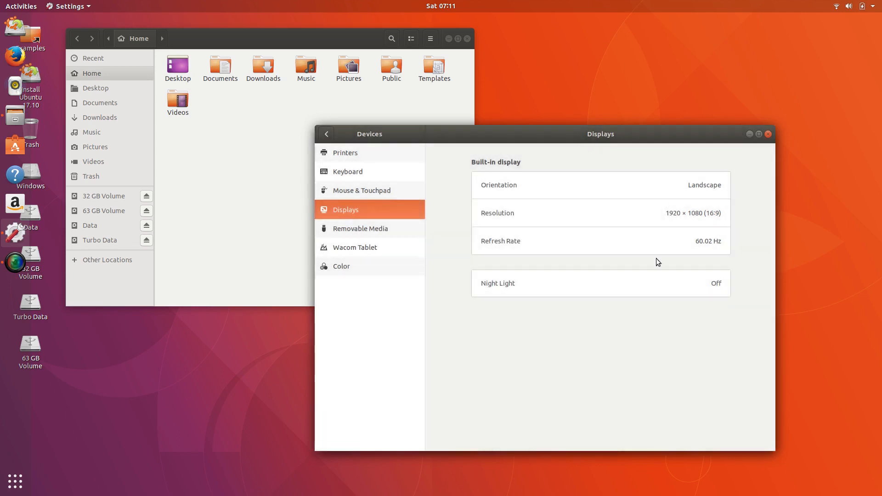
- Toggle Night Light on and off repeatedly to compare the screen color, then close its settings with it off
left_click(729, 283)
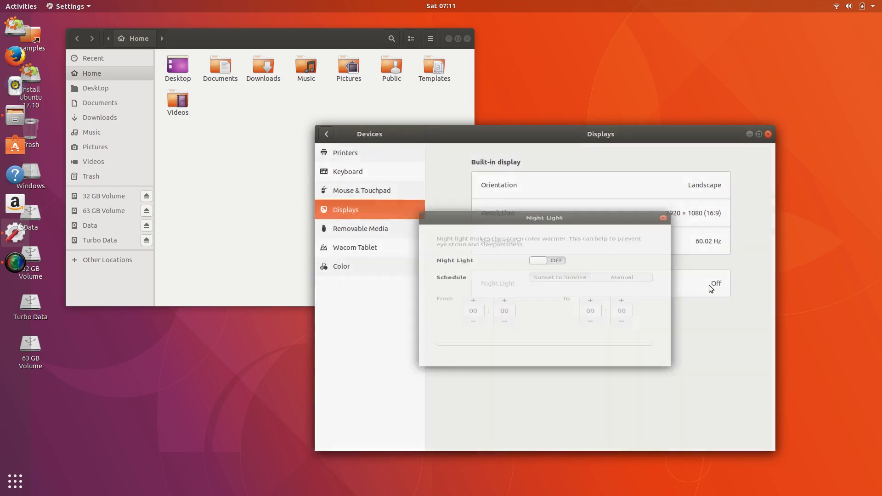
left_click(561, 252)
left_click(562, 251)
left_click(560, 252)
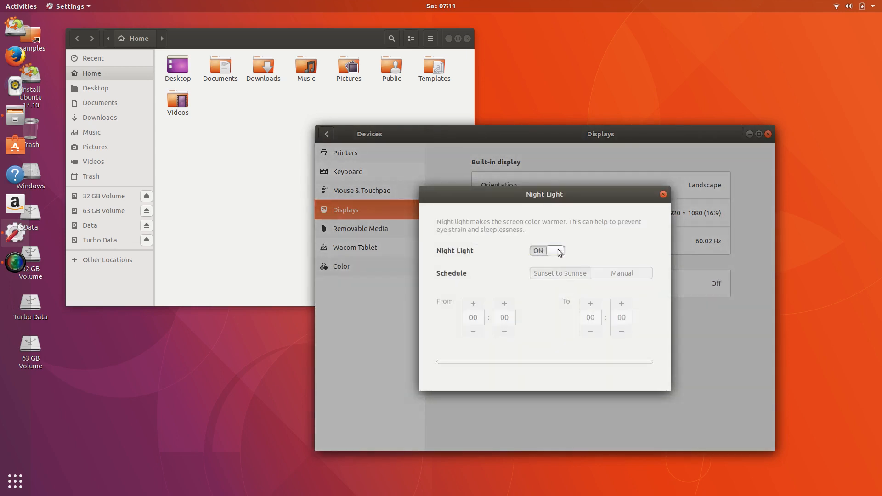
left_click(560, 252)
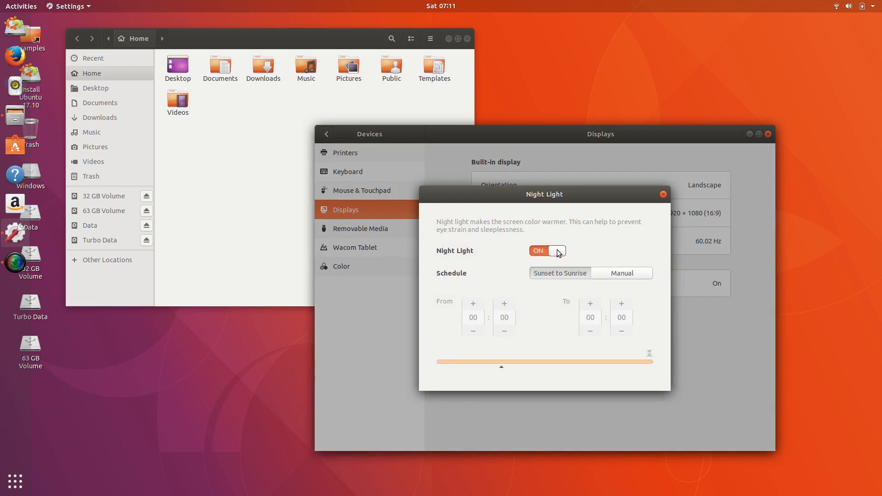
left_click(557, 253)
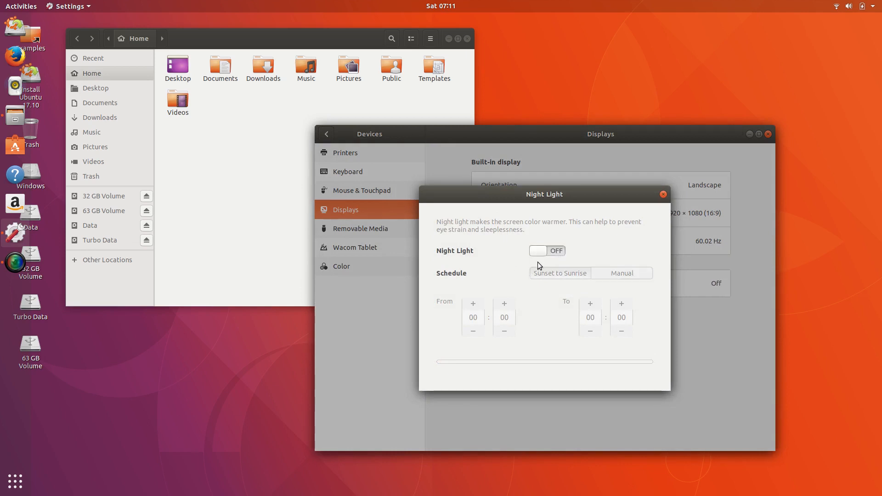
left_click(548, 251)
left_click(548, 250)
left_click(664, 195)
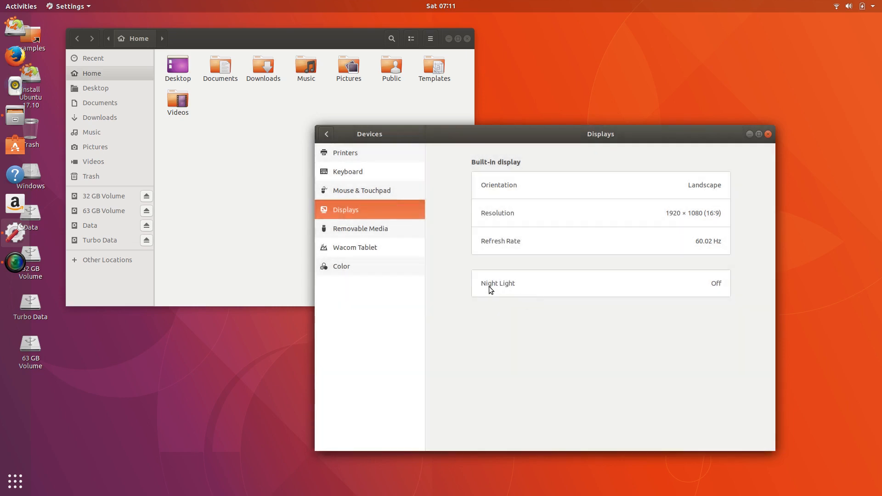
- Review the Removable Media, Wacom Tablet and Color device settings, including the laptop screen's color profile
left_click(384, 229)
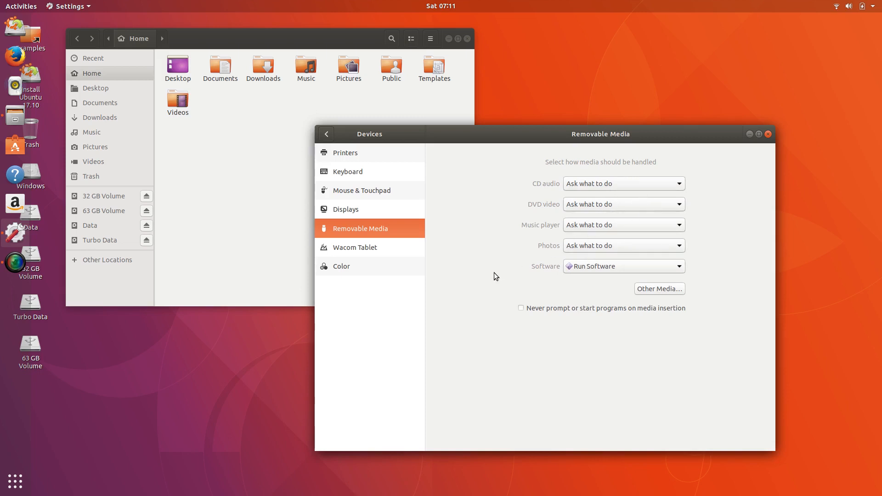
left_click(376, 249)
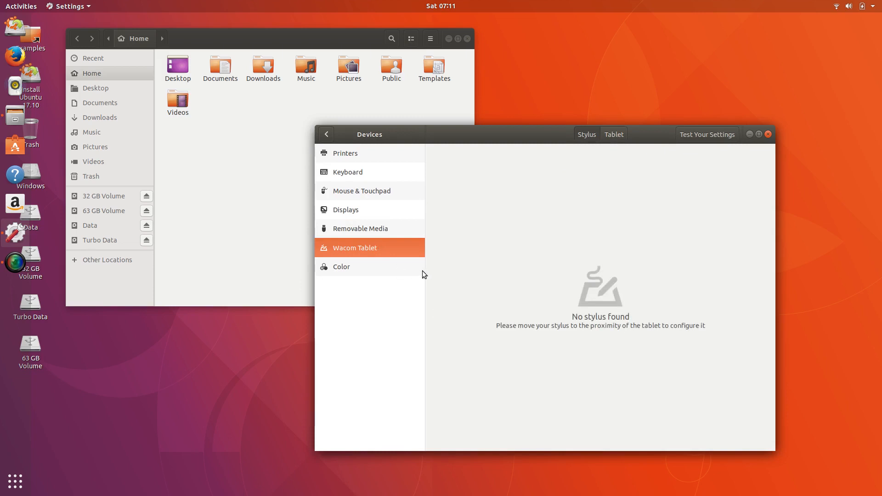
left_click(373, 266)
left_click(730, 188)
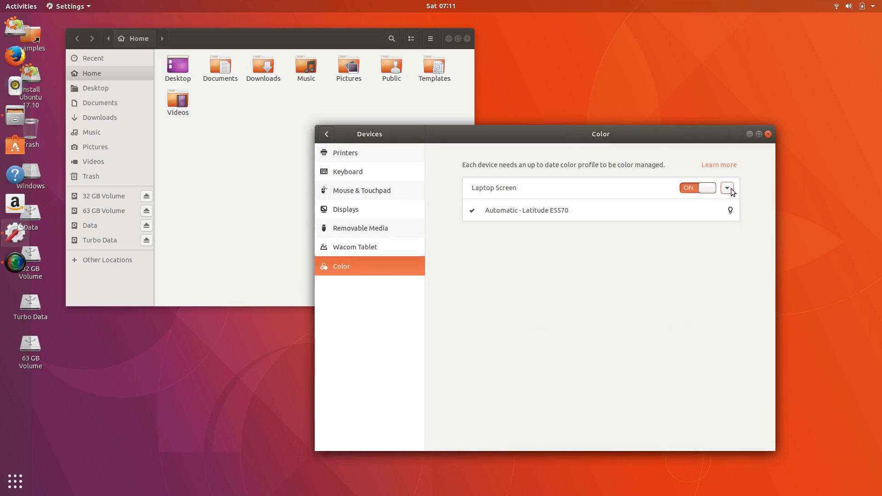
left_click(732, 214)
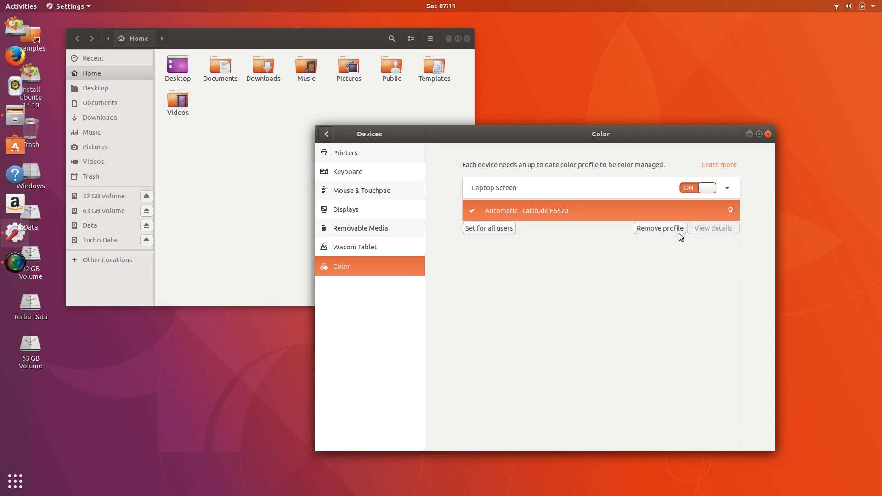
- Open the system Details and examine the Ubuntu version, GNOME version, graphics and processor information
left_click(326, 134)
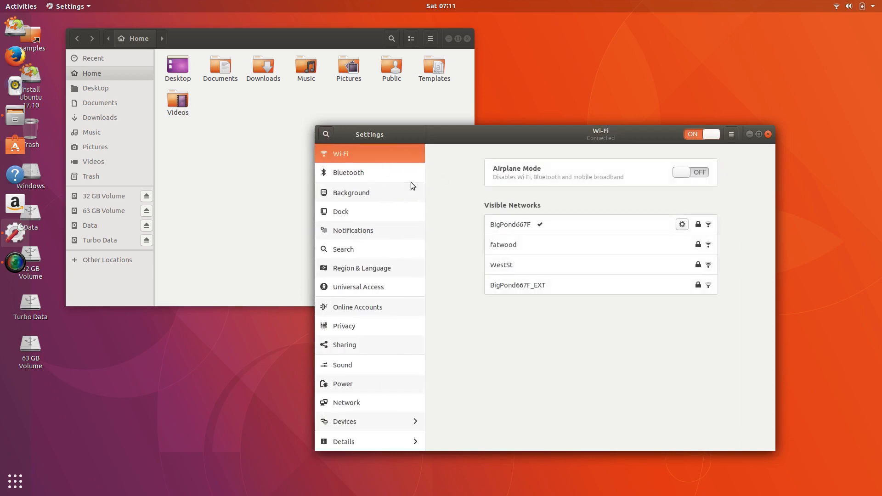
left_click(365, 441)
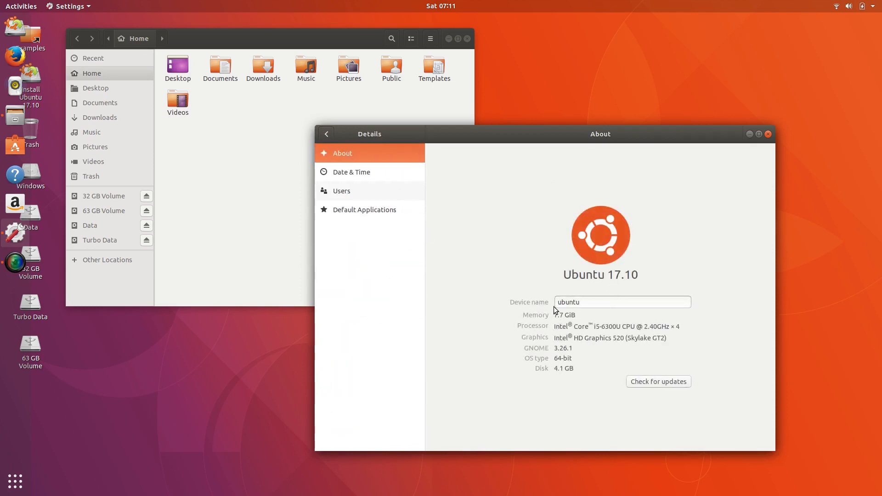
left_click_drag(572, 274, 637, 276)
left_click(637, 276)
left_click_drag(555, 348, 574, 349)
left_click(554, 349)
left_click_drag(553, 348, 573, 349)
left_click(580, 349)
left_click_drag(667, 338, 560, 333)
left_click(650, 328)
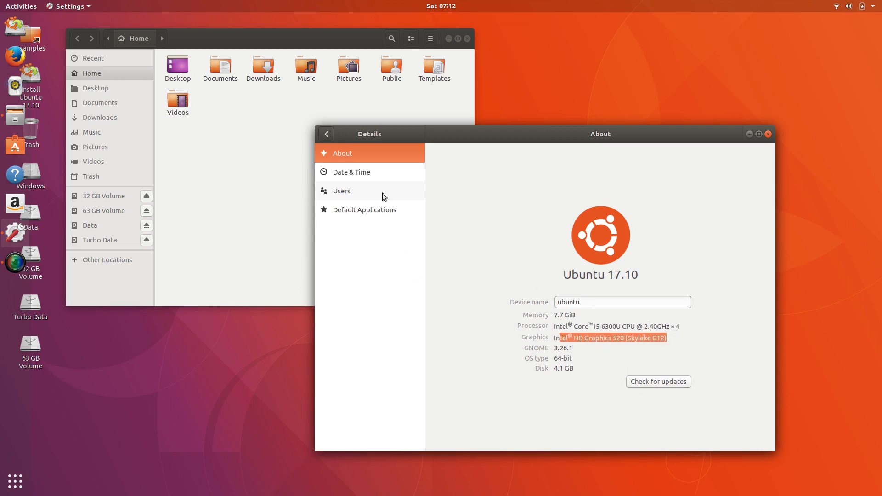
- Show the Date & Time settings, then open the clock's calendar and browse November, September and October
left_click(384, 173)
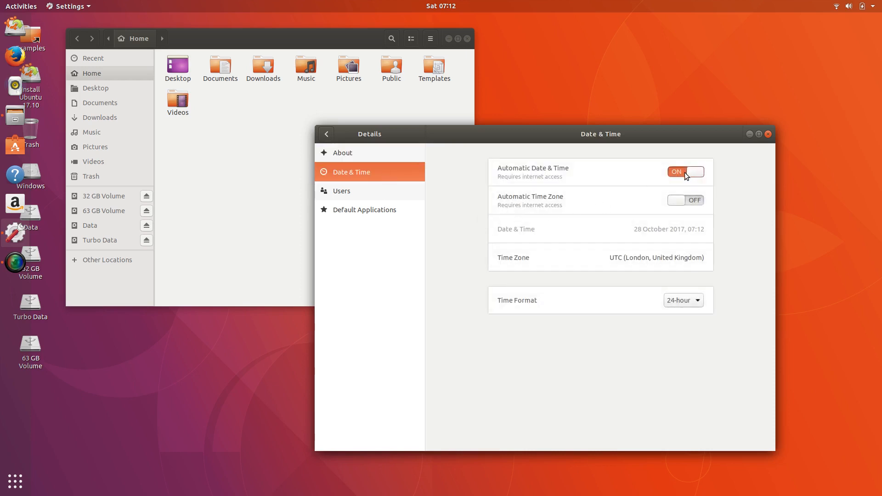
left_click(449, 7)
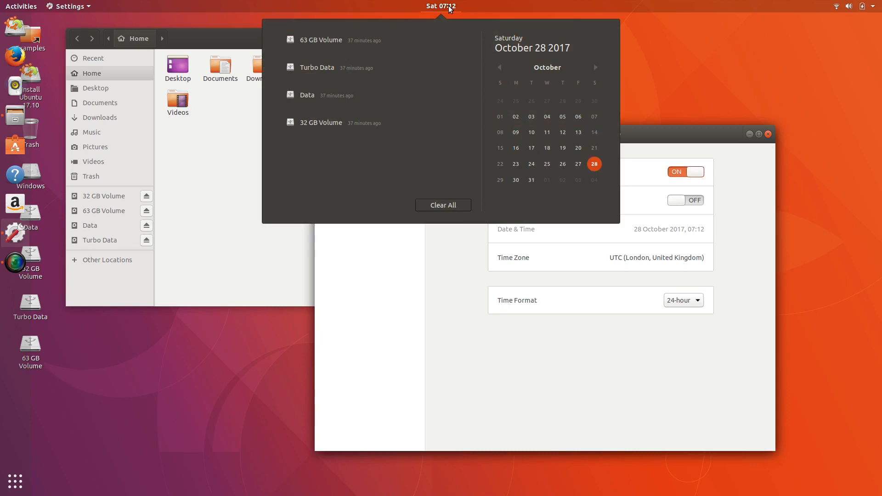
left_click(450, 8)
left_click(450, 9)
left_click(593, 70)
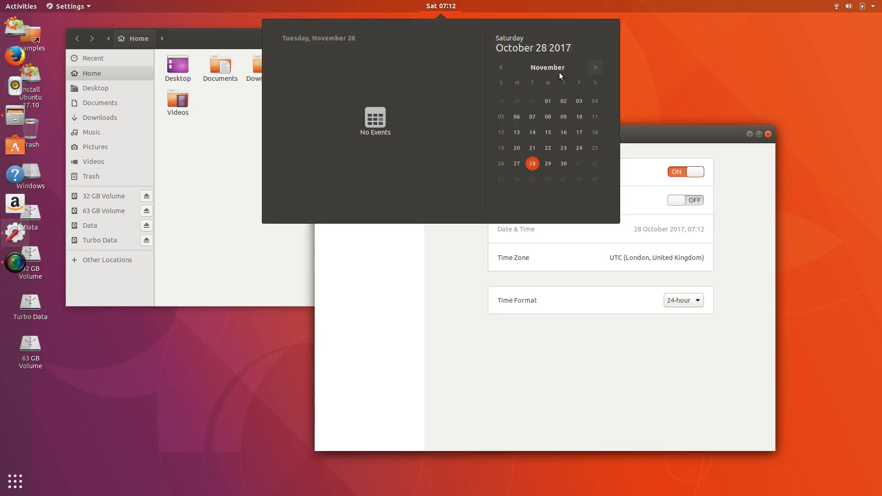
left_click(500, 68)
left_click(500, 68)
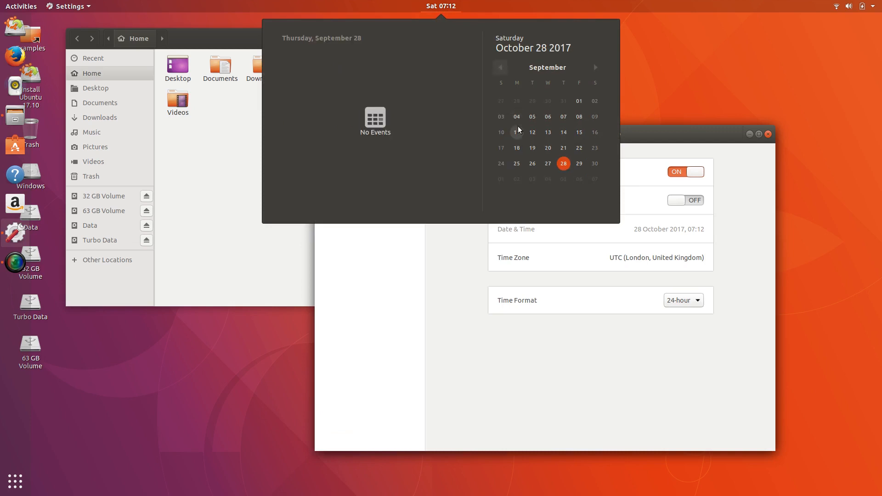
left_click(517, 132)
left_click(594, 68)
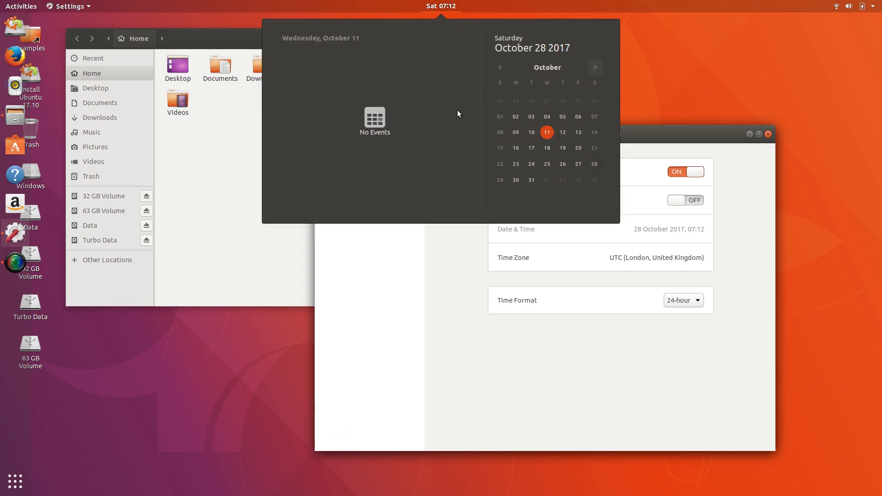
- Return the calendar to today's date and clear all notifications
left_click(513, 46)
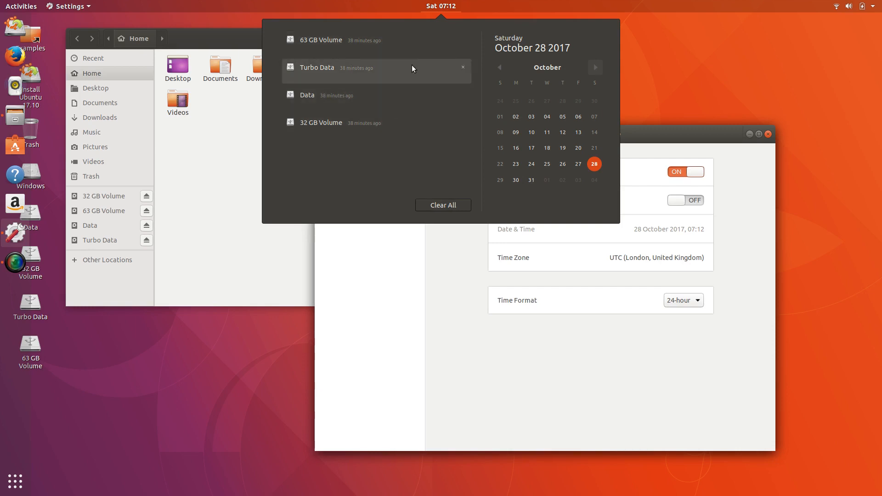
left_click(430, 209)
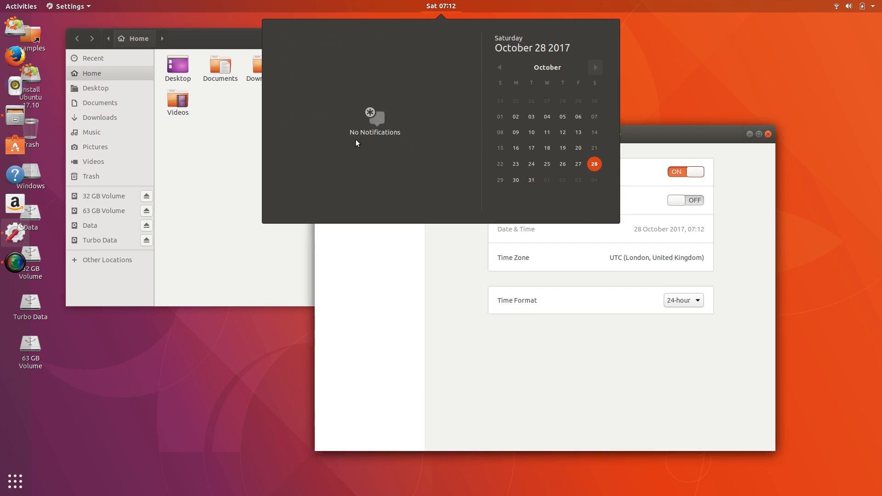
- Check various October dates in the calendar for events, then close the calendar
left_click(562, 115)
left_click(532, 117)
left_click(532, 148)
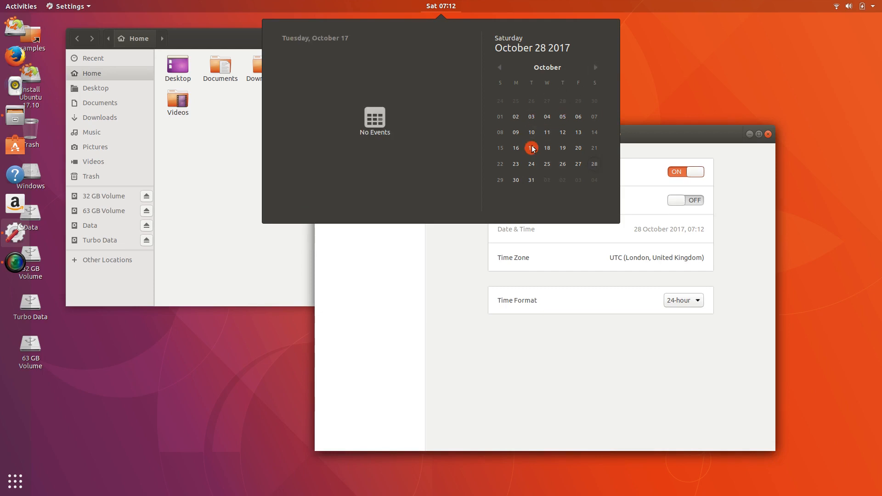
left_click(500, 147)
left_click(500, 132)
left_click(500, 116)
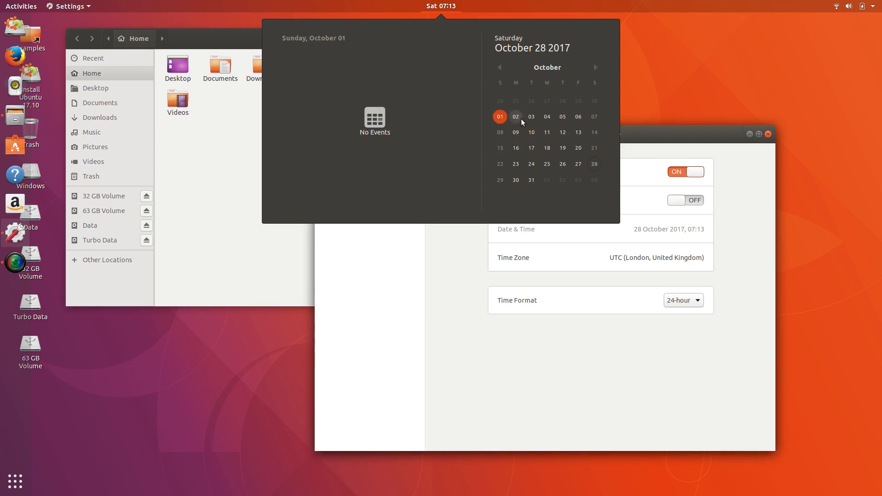
left_click(521, 121)
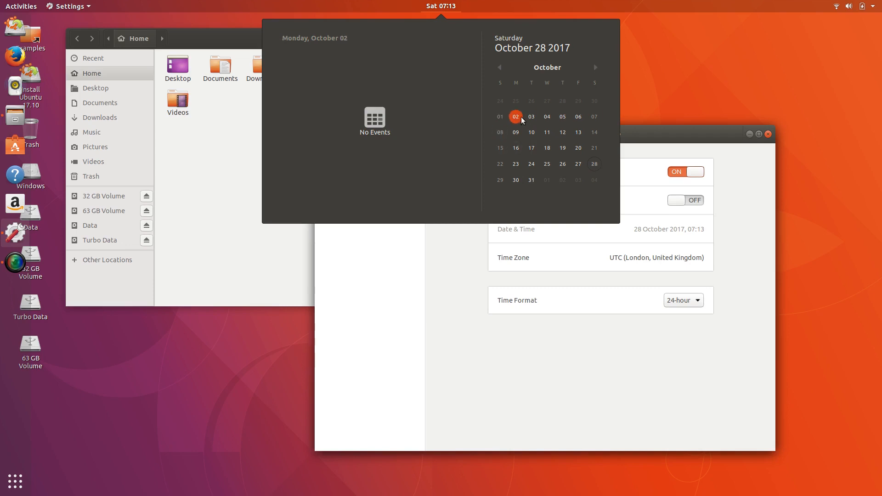
left_click(547, 48)
left_click(578, 117)
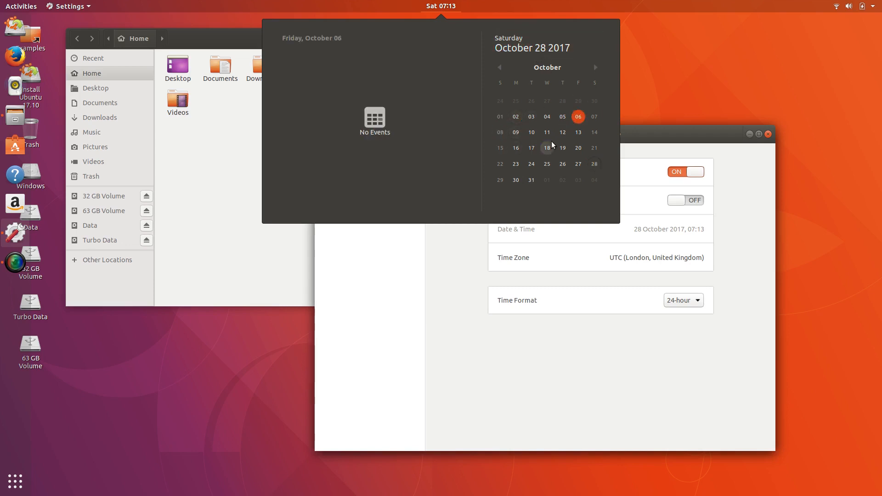
left_click(548, 147)
left_click(532, 179)
left_click(515, 180)
left_click(501, 148)
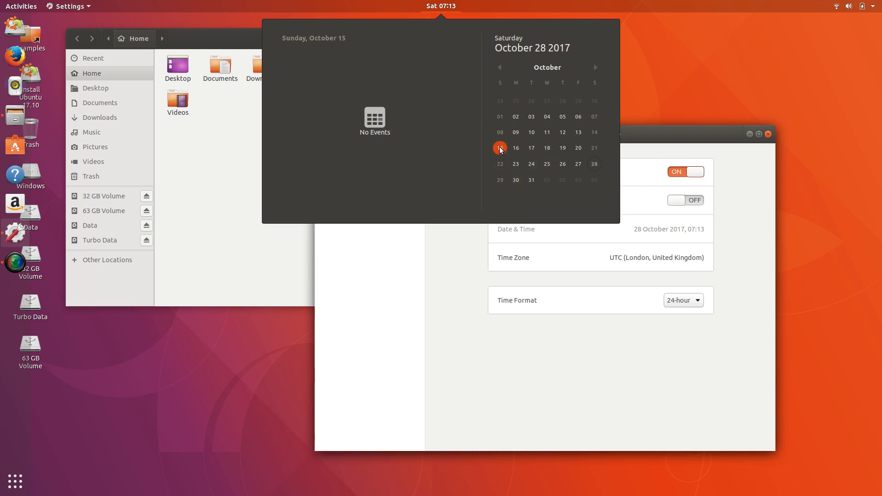
left_click(546, 132)
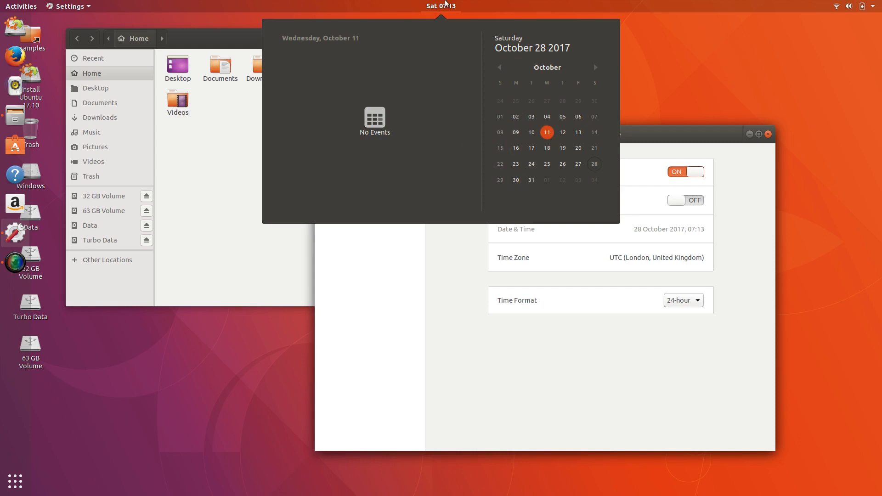
left_click(445, 3)
left_click(446, 4)
left_click(446, 5)
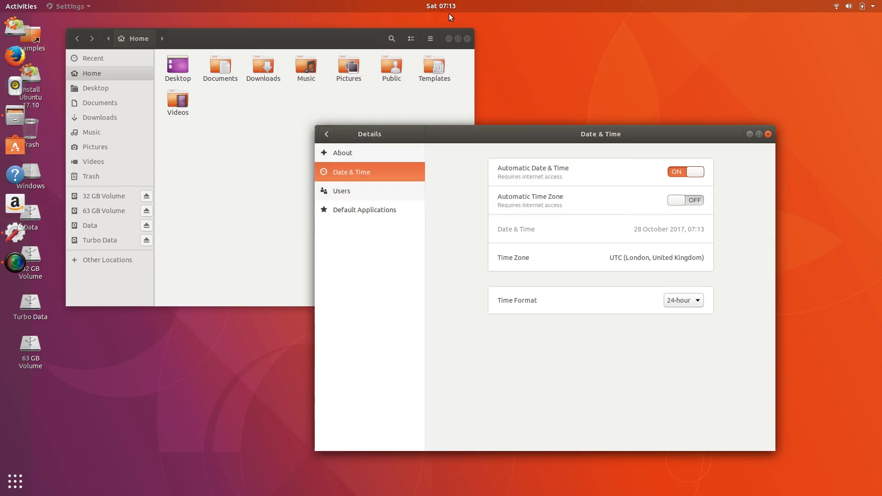
- Check the clock's calendar repeatedly from the Date & Time settings, shifting the settings window slightly
left_click(449, 6)
left_click(451, 7)
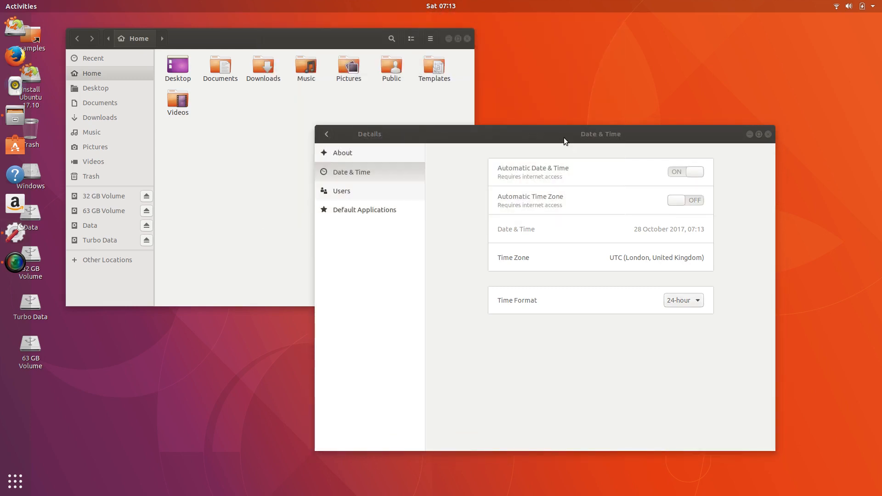
mouse_move(564, 134)
left_mouse_down()
mouse_move(580, 132)
mouse_move(558, 131)
left_mouse_up()
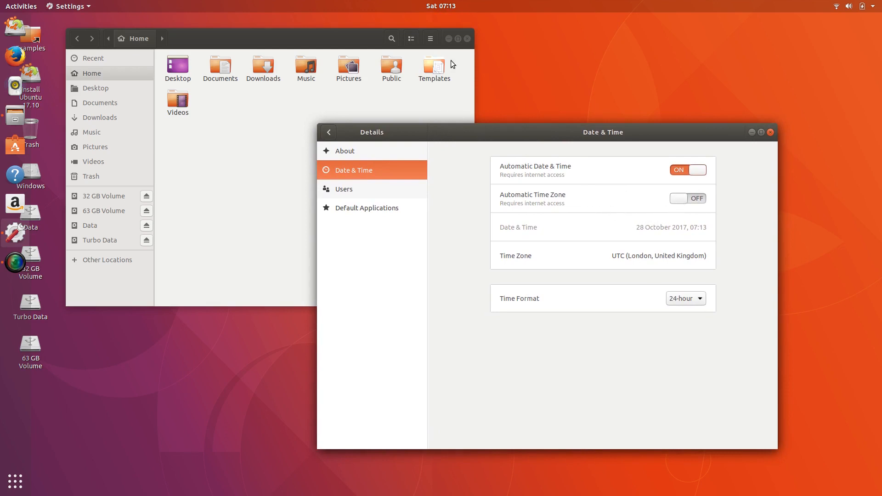
left_click(448, 6)
left_click(448, 6)
left_click(443, 6)
left_click(443, 6)
left_click(443, 6)
left_click(443, 6)
- Open the time zone map and try locations across several continents, from southeastern Australia to Christmas Island
left_click(697, 263)
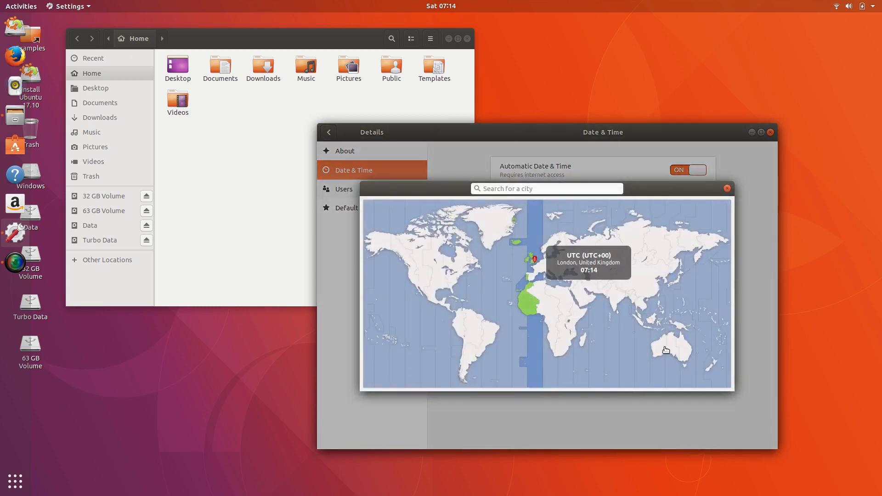
left_click(690, 358)
left_click(681, 363)
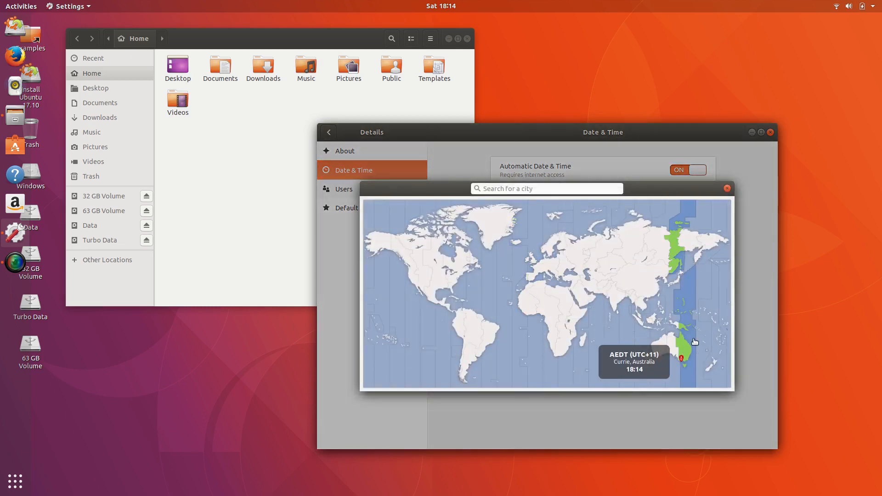
left_click(588, 233)
left_click(543, 300)
left_click(482, 239)
left_click(650, 332)
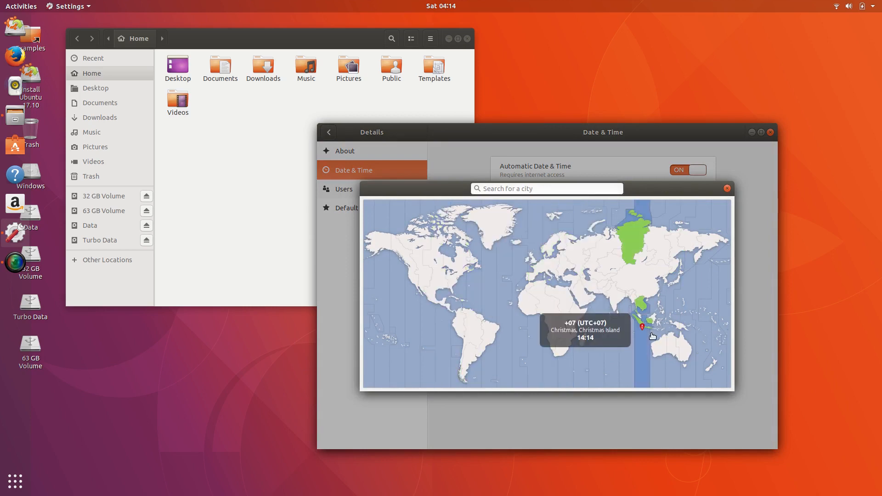
- Search the time zone cities for sydney, set the zone to Sydney, Australia, and close the map
left_click(533, 188)
type("sydney")
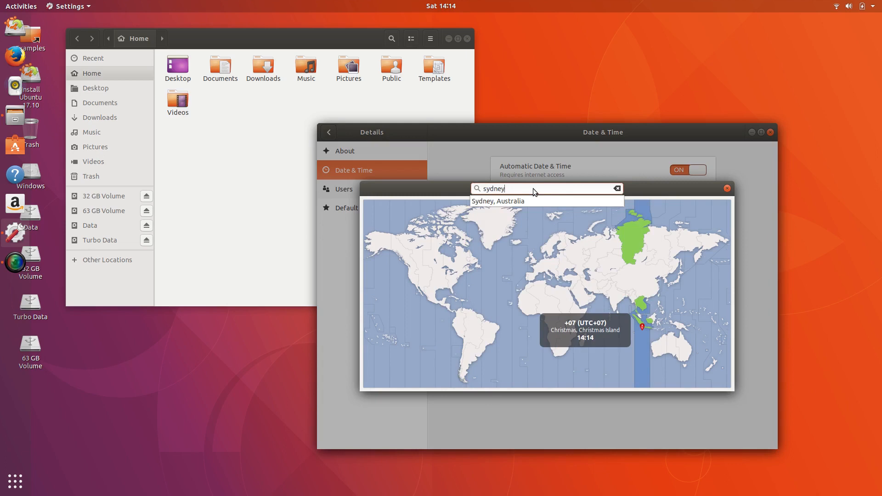
key("Down")
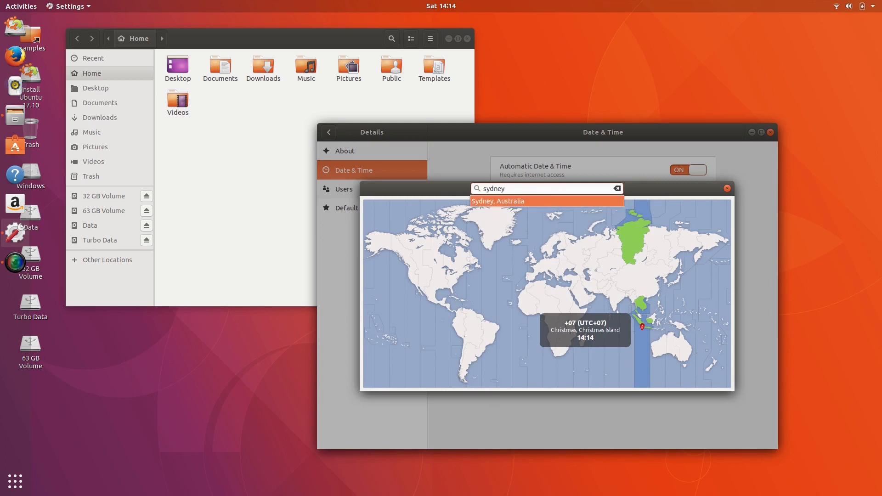
key("Return")
left_click(727, 188)
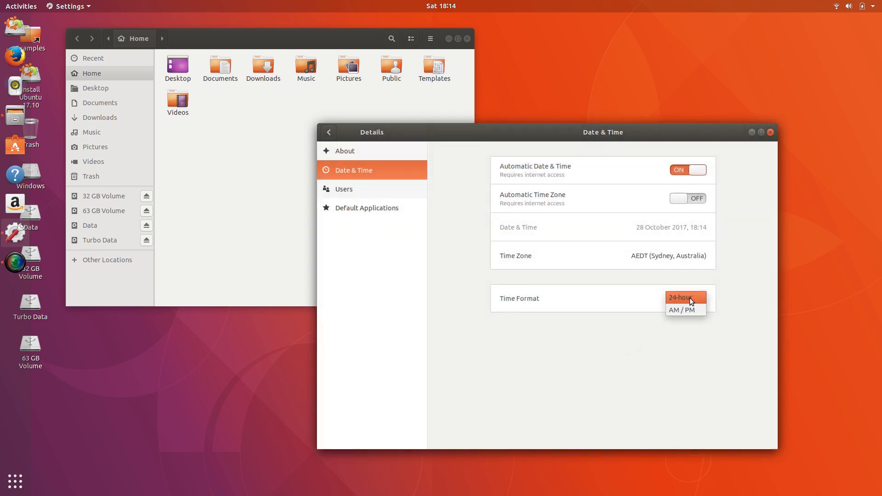
- Set the time format to AM / PM and turn on Automatic Time Zone
left_click(689, 311)
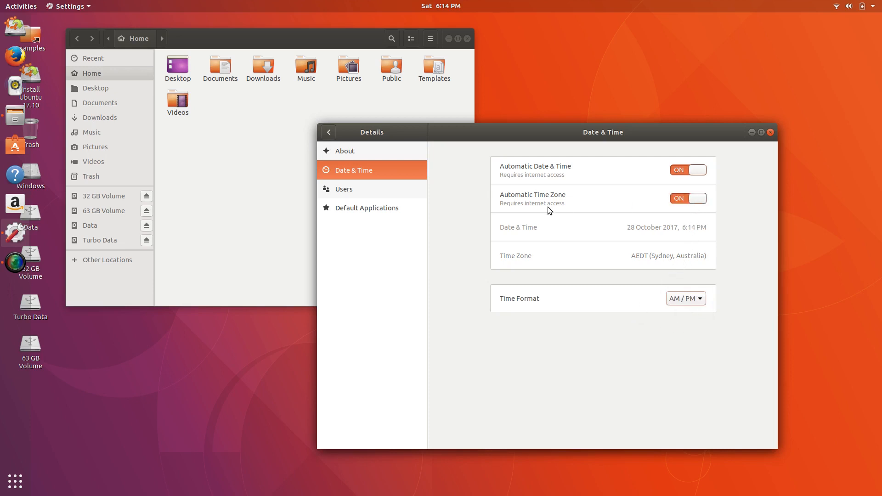
- Show the Users settings, then open Default Applications and check the available web and mail applications
left_click(375, 187)
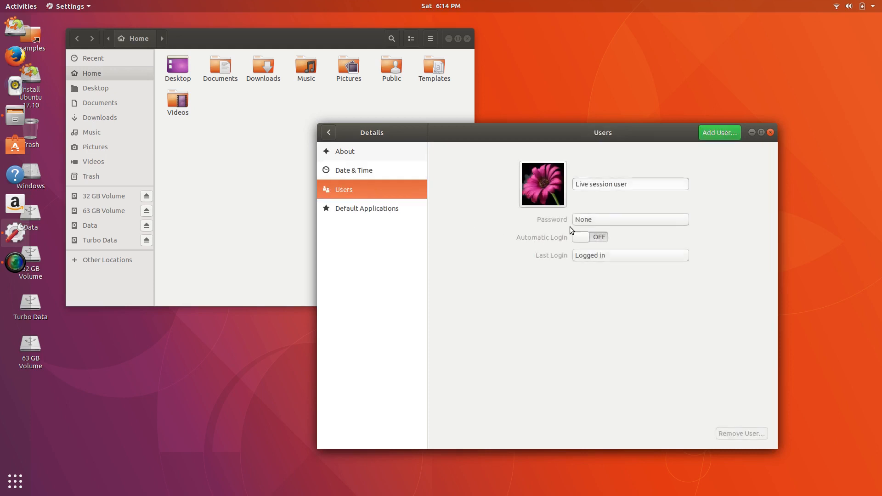
left_click(374, 210)
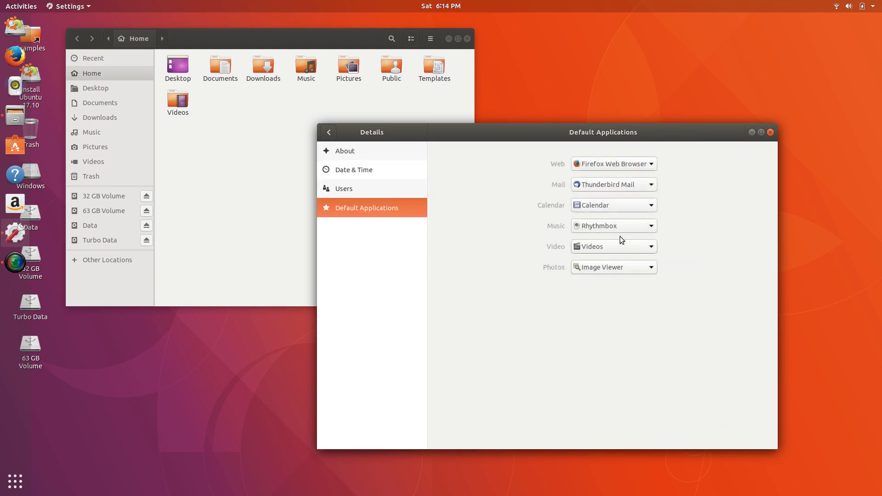
left_click(652, 164)
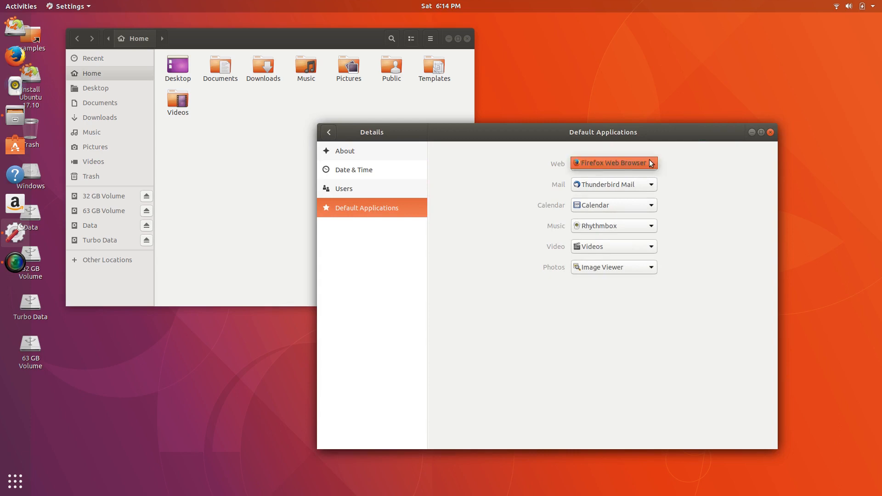
left_click(707, 227)
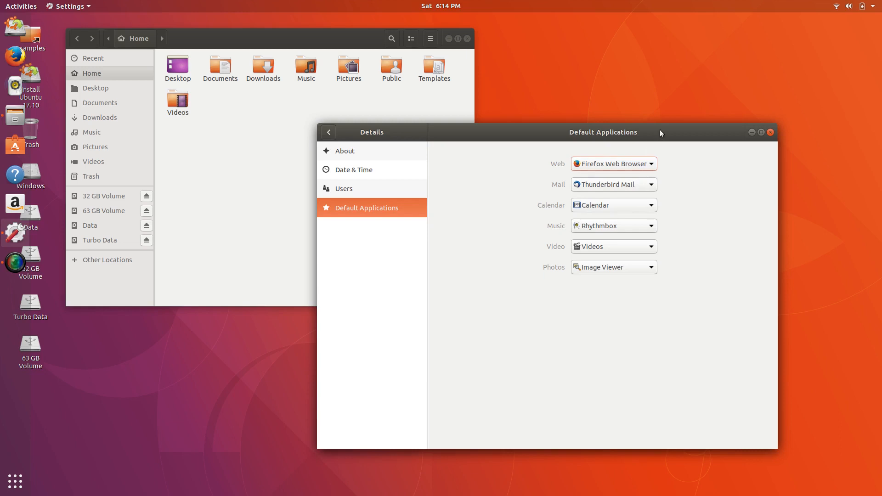
left_click_drag(660, 132, 632, 136)
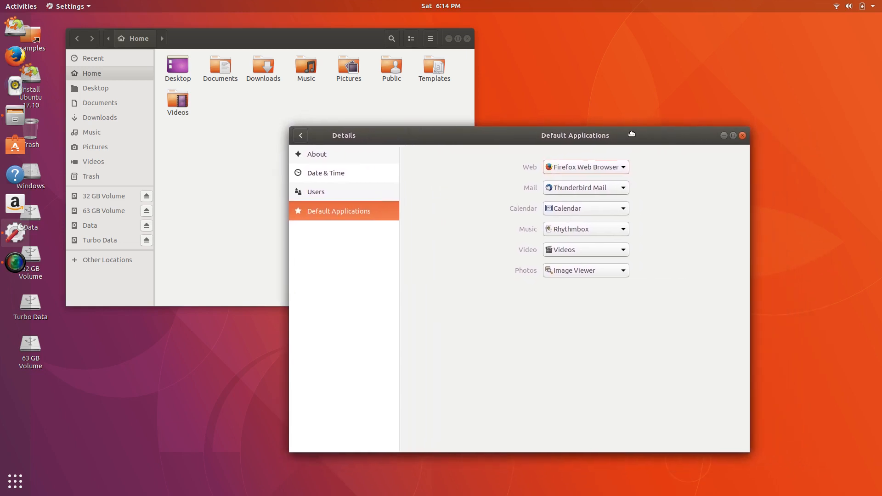
left_click(614, 193)
left_click(636, 194)
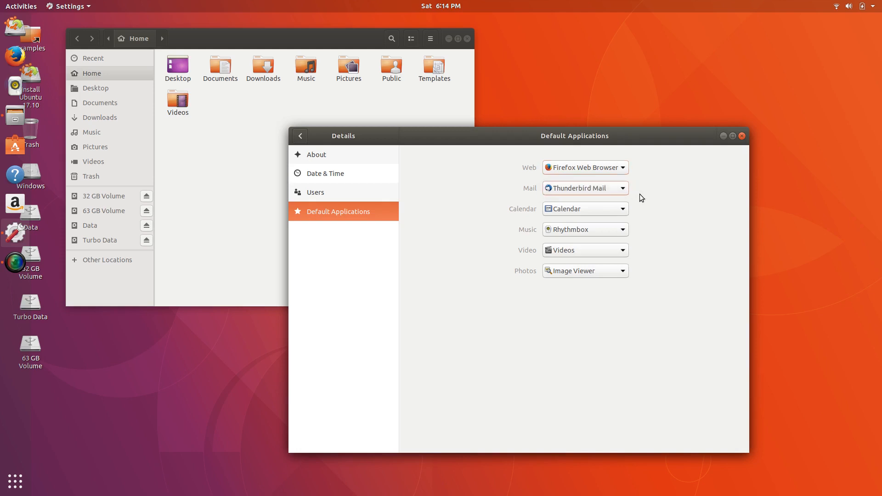
- Check the available default applications for Calendar and Music without changing the selections
left_click(607, 213)
left_click(646, 218)
left_click(609, 208)
left_click(654, 219)
left_click(605, 230)
left_click(655, 226)
left_click(612, 229)
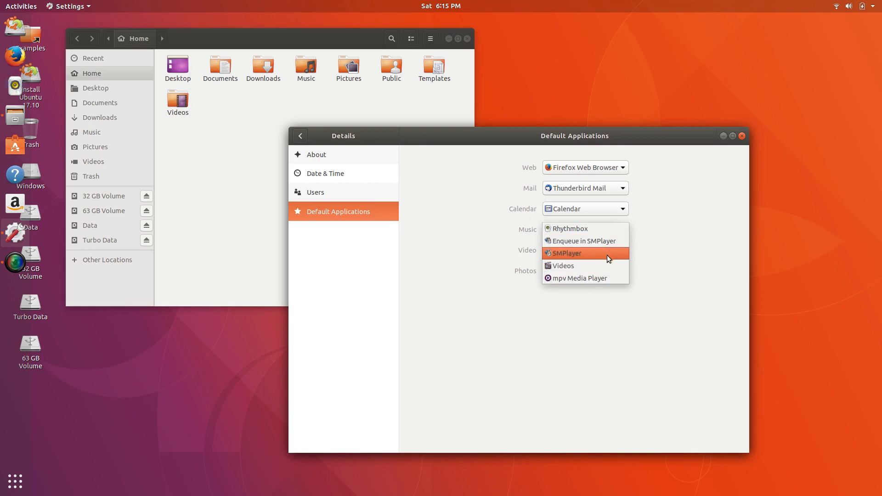
left_click(645, 238)
left_click(613, 232)
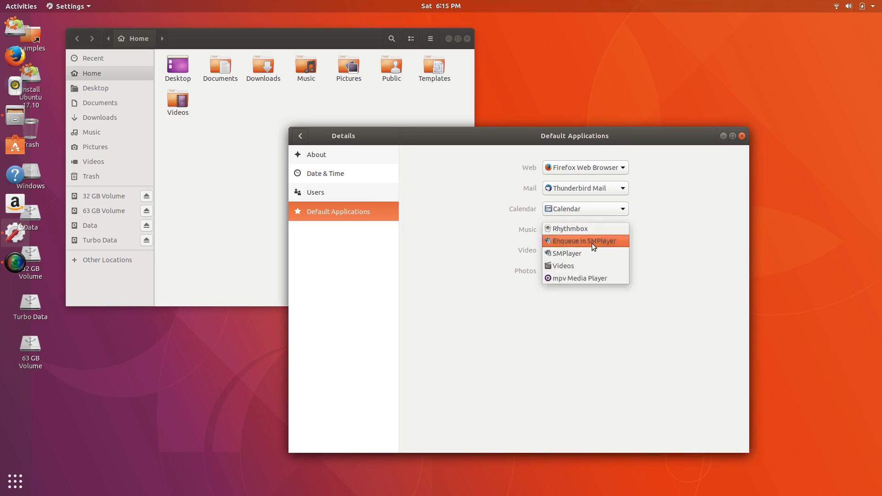
left_click(670, 256)
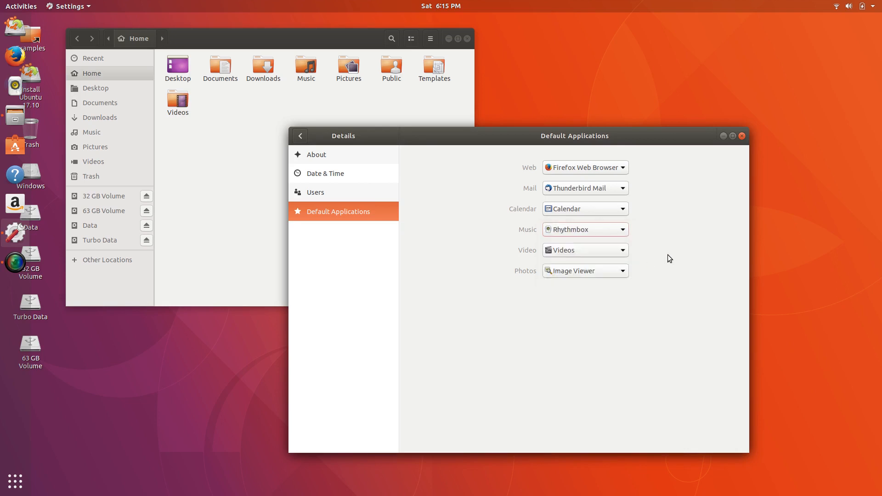
left_click(618, 230)
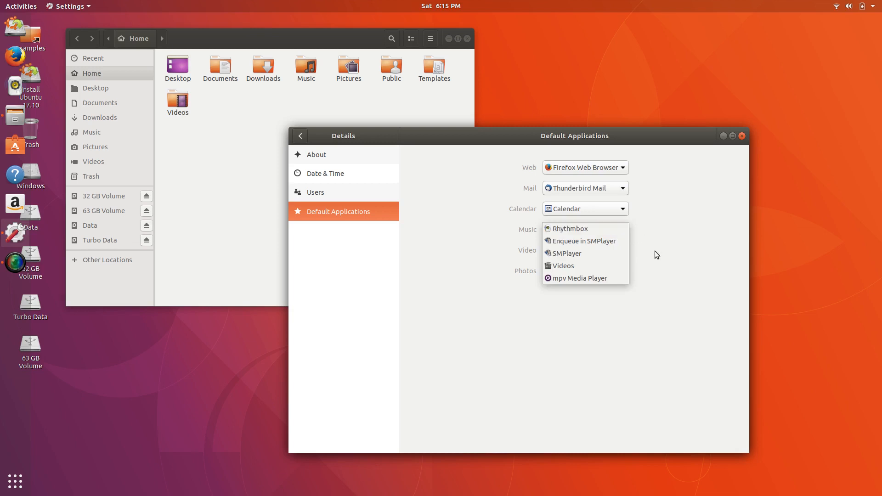
left_click(655, 253)
- Check the available default applications for Video and Photos without changing the selections
left_click(611, 250)
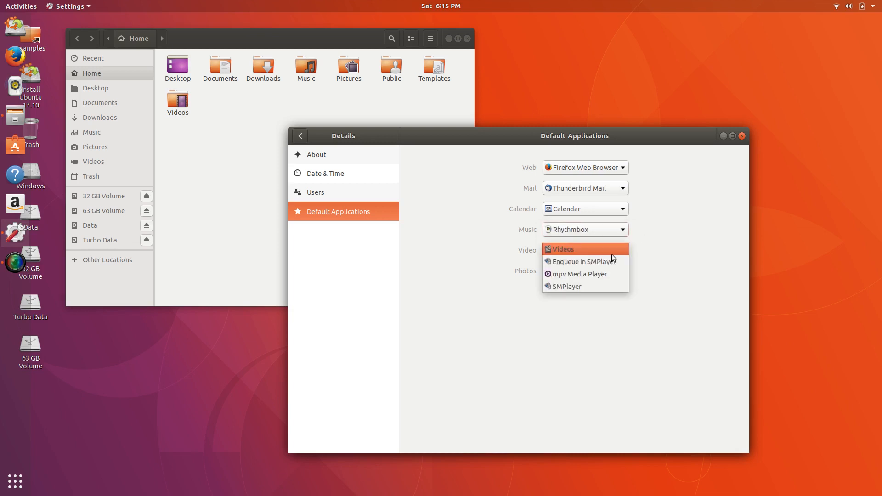
left_click(658, 263)
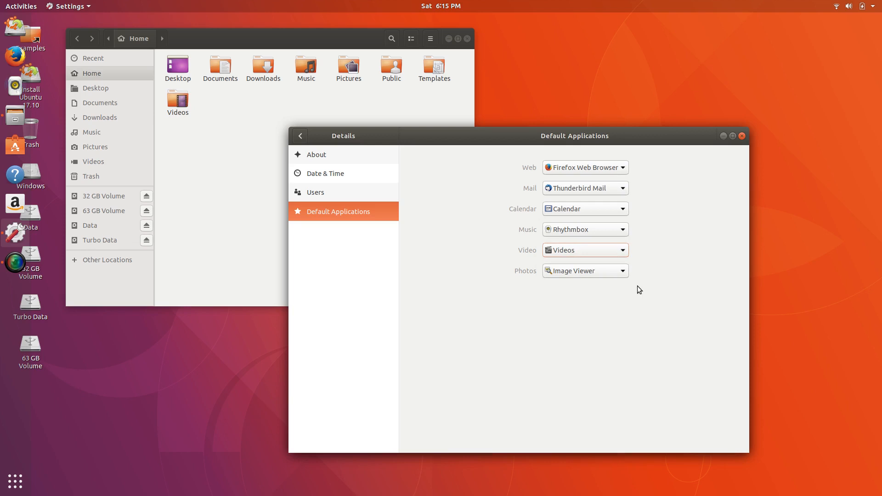
left_click(599, 275)
left_click(599, 326)
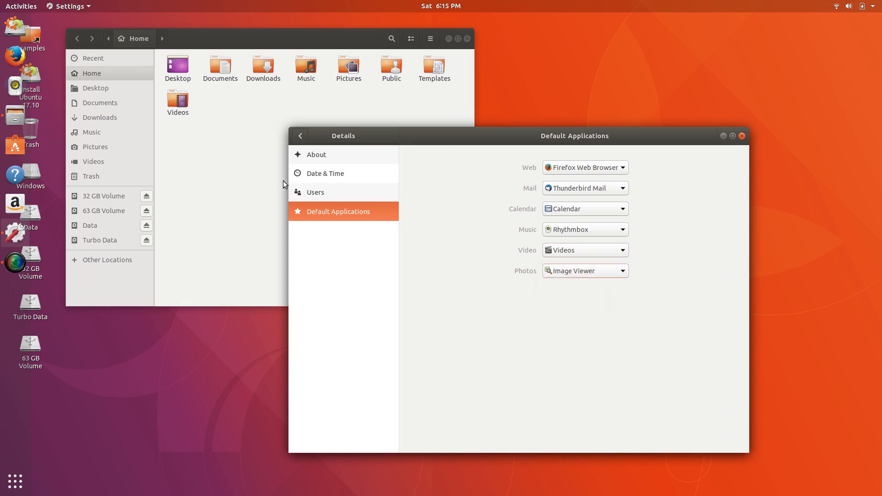
- Leave the Details section, close Settings, and view the desktop's context options
left_click(300, 136)
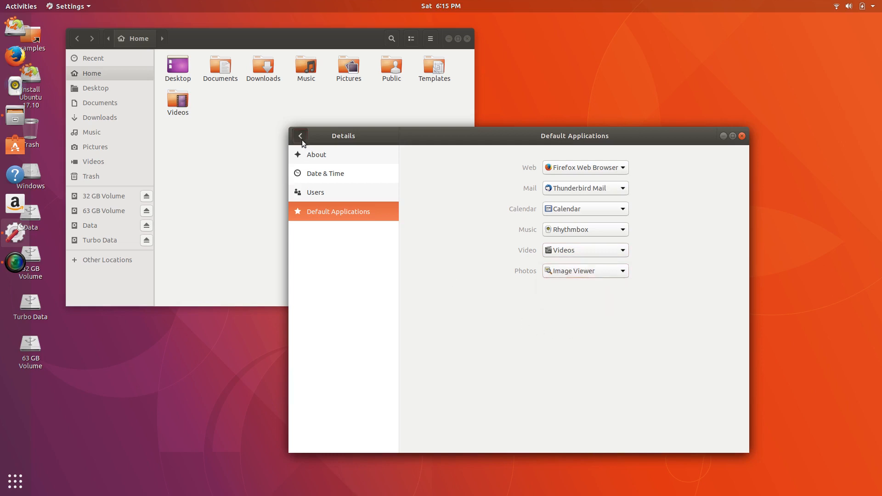
left_click(743, 136)
right_click(571, 139)
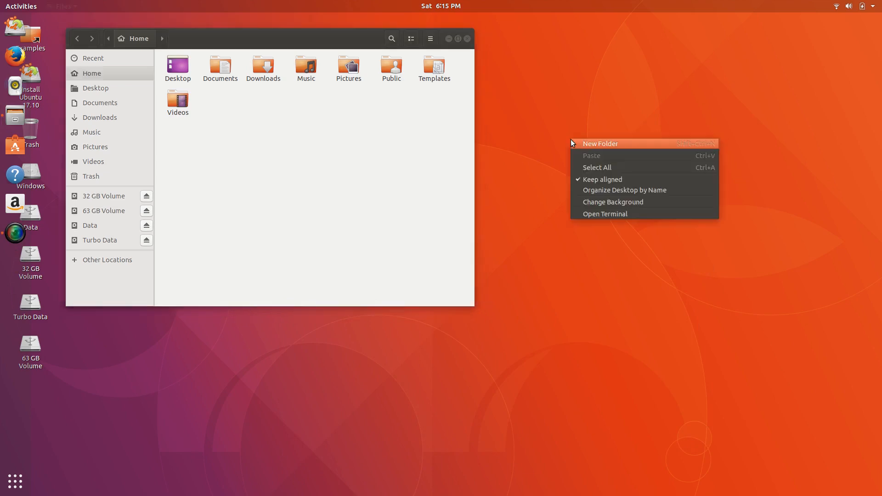
left_click(523, 200)
- Open a terminal window, move it clear of the file manager, and close it again
key("ctrl+alt+t")
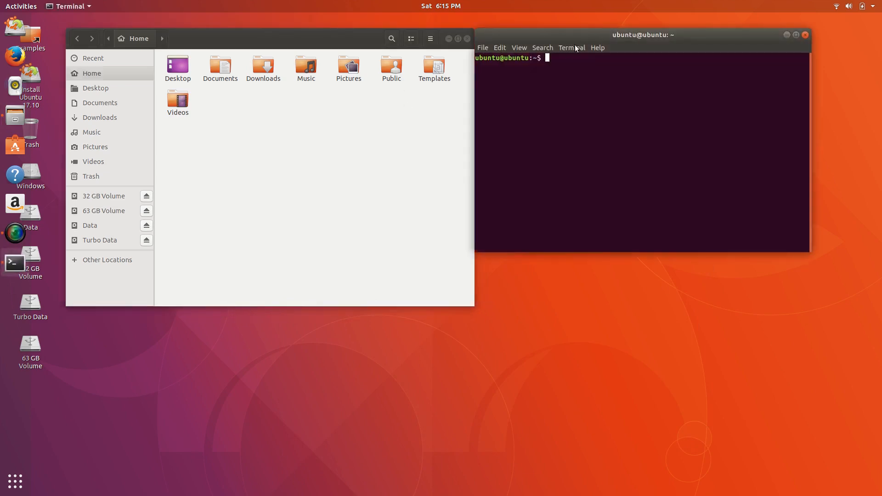
left_click_drag(598, 37, 623, 104)
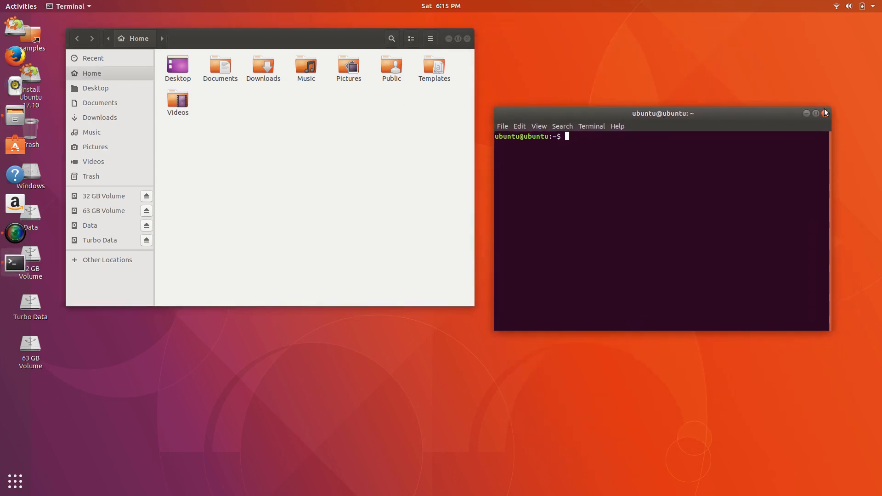
left_click(823, 114)
- Open a terminal from the desktop's context options and move it to the empty lower area of the desktop
right_click(561, 134)
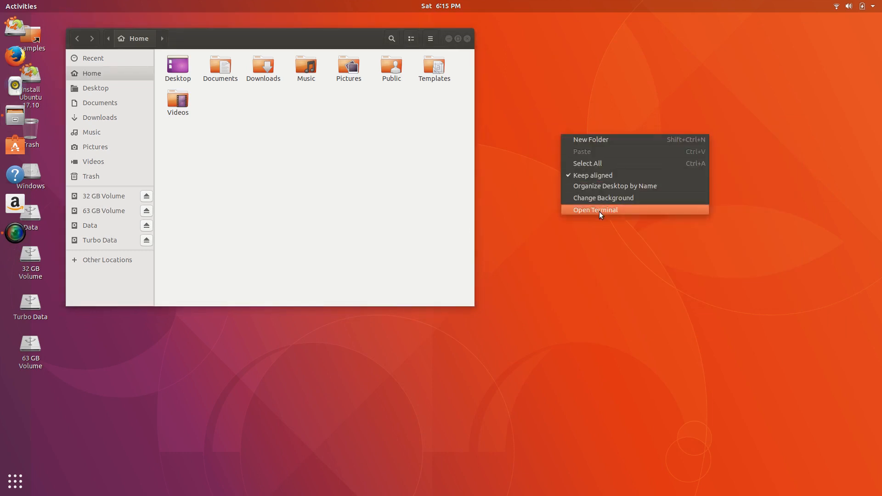
left_click(599, 211)
left_click_drag(569, 31, 587, 228)
- Open a second terminal window from the desktop's context options, then close it
right_click(560, 81)
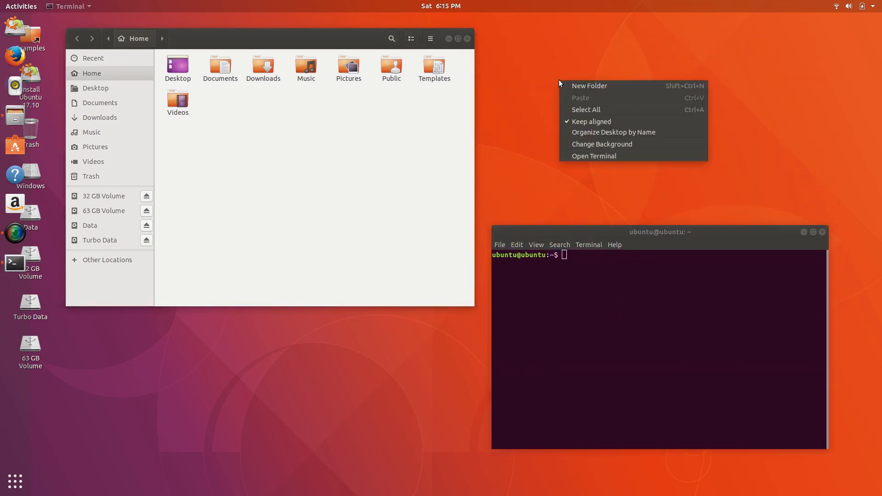
left_click(608, 154)
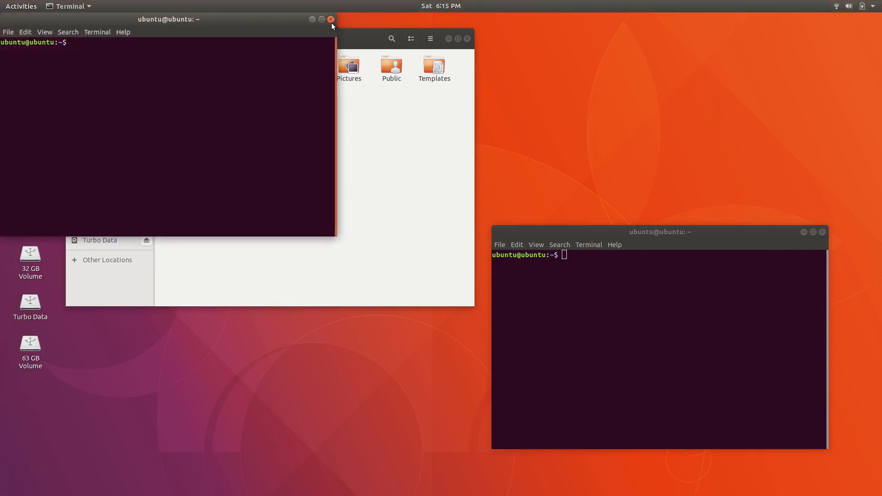
left_click(330, 20)
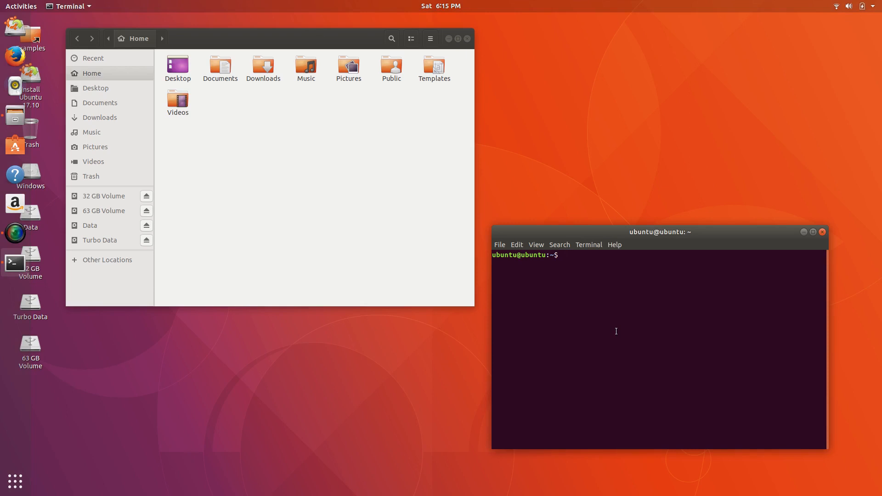
- Run uname -r in the terminal and highlight the kernel version it prints
type("us")
key("BackSpace")
type("name -r")
key("Return")
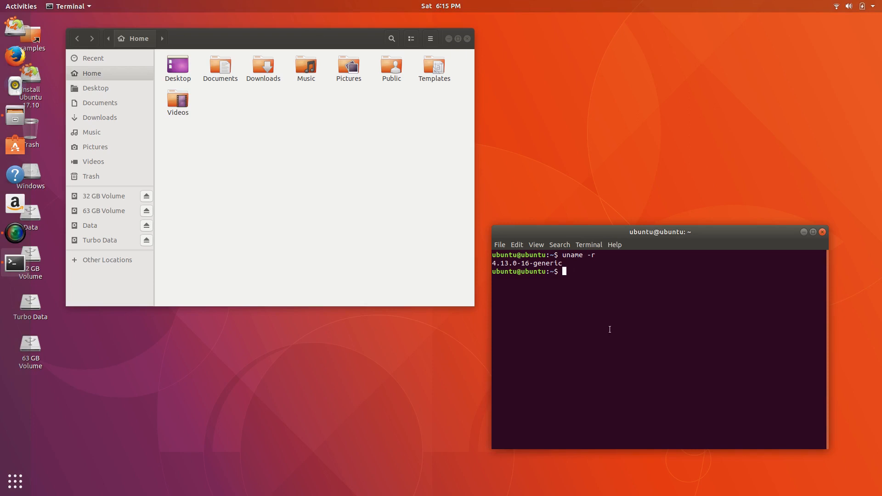
left_click_drag(493, 263, 563, 264)
left_click(575, 304)
key("Up")
key("BackSpace")
key("BackSpace")
key("BackSpace")
key("BackSpace")
key("BackSpace")
key("BackSpace")
key("BackSpace")
key("BackSpace")
type("gl")
key("BackSpace")
key("BackSpace")
- List the available mesa- package completions and run sudo apt-get install mesa-utils
type("sudo apt-get install")
type("mesau")
key("BackSpace")
type("-")
key("Tab")
key("Tab")
key("Tab")
type("utils")
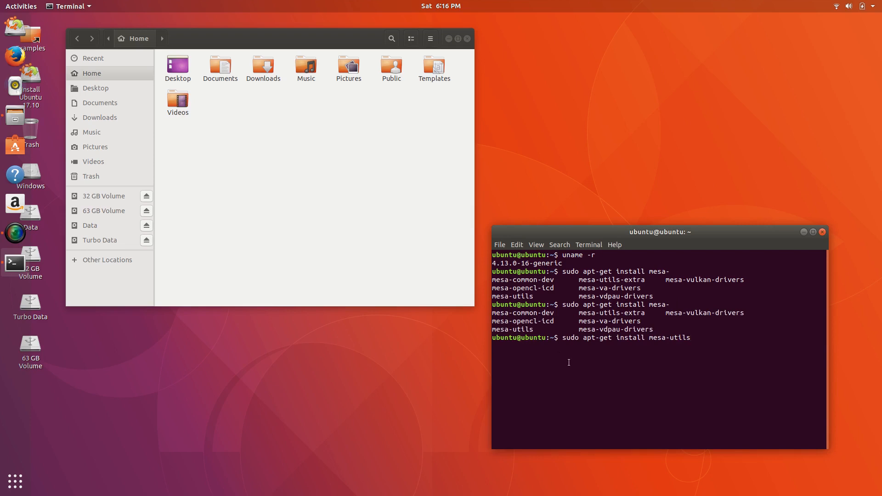
left_click_drag(563, 337, 694, 347)
key("Return")
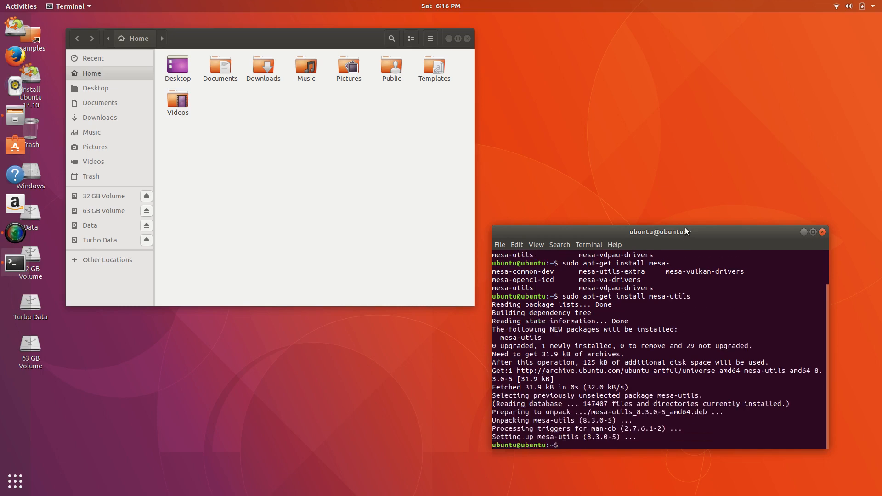
- Move the terminal higher on the desktop, run glxinfo, and look back through its output
left_click_drag(685, 227, 729, 26)
type("glxinfo")
key("Return")
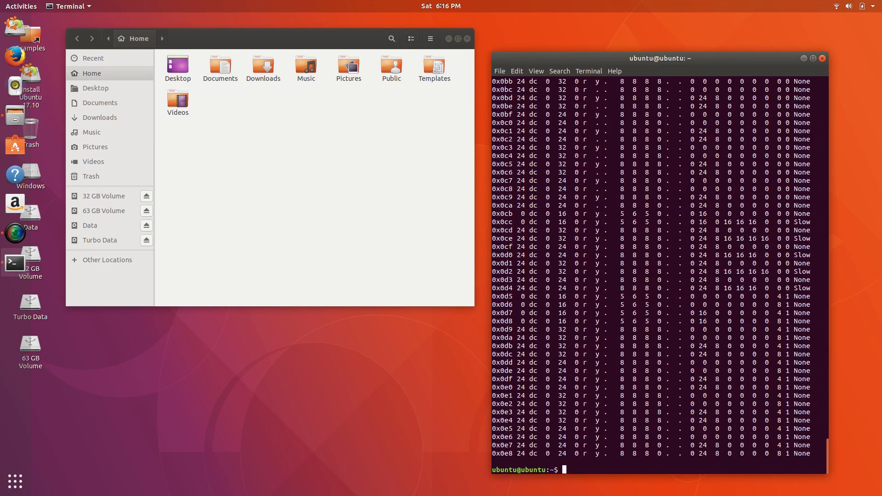
left_click_drag(827, 459, 826, 319)
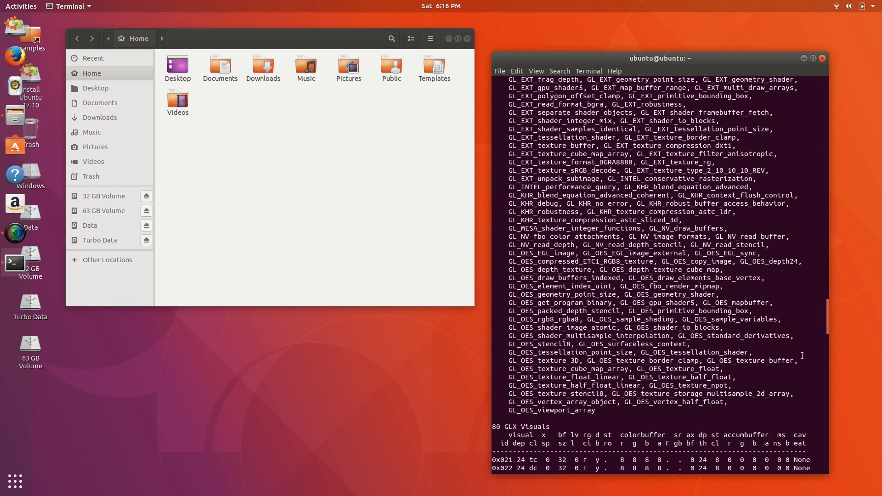
- Look back through the glxinfo output for the extended renderer info and OpenGL version lines
left_click_drag(827, 329, 826, 288)
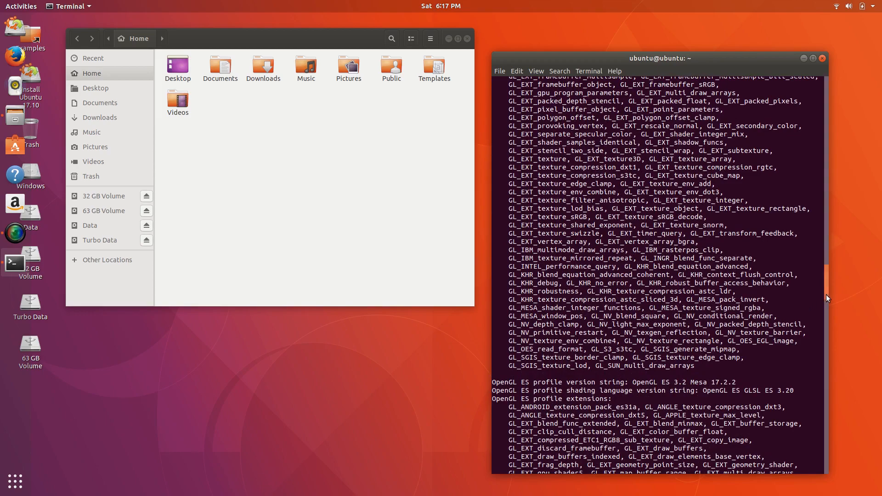
left_click_drag(826, 294, 834, 158)
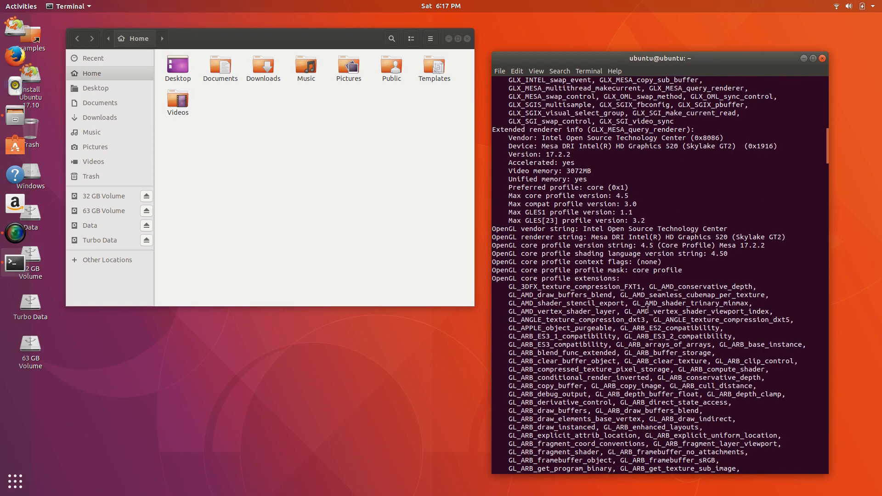
scroll(648, 311, "up", 2)
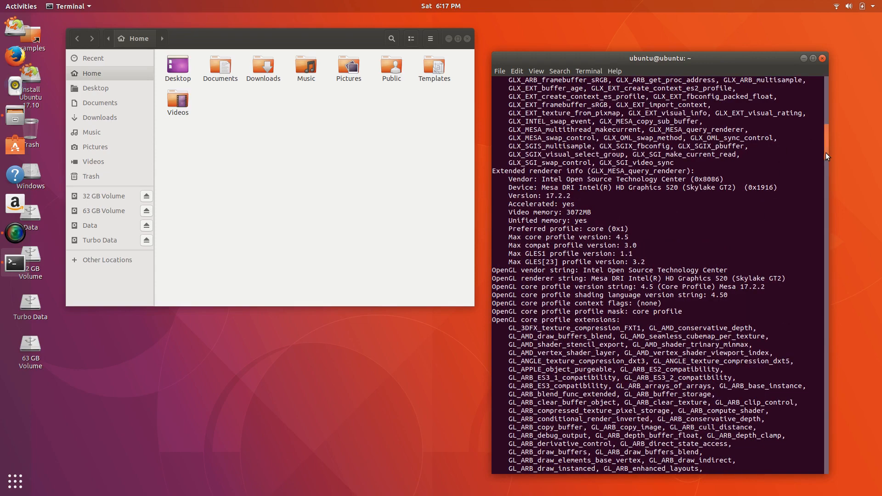
mouse_move(826, 156)
left_mouse_down()
mouse_move(823, 167)
mouse_move(823, 147)
left_mouse_up()
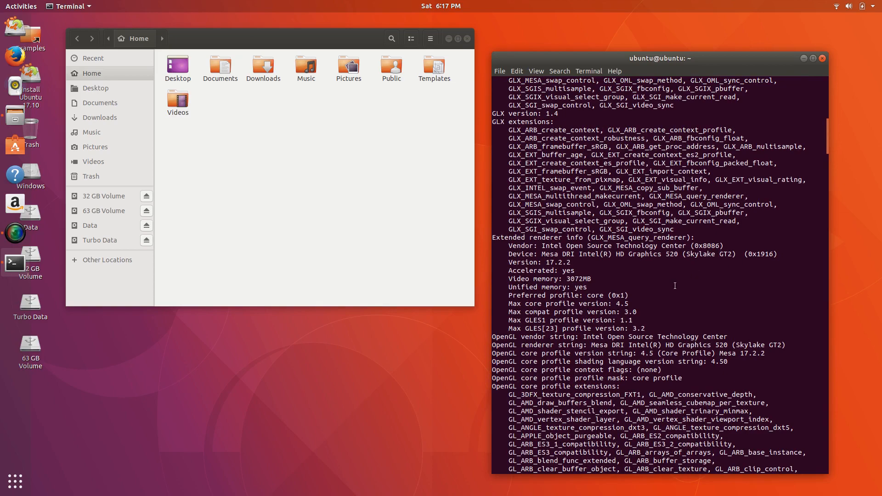
scroll(675, 286, "up", 12)
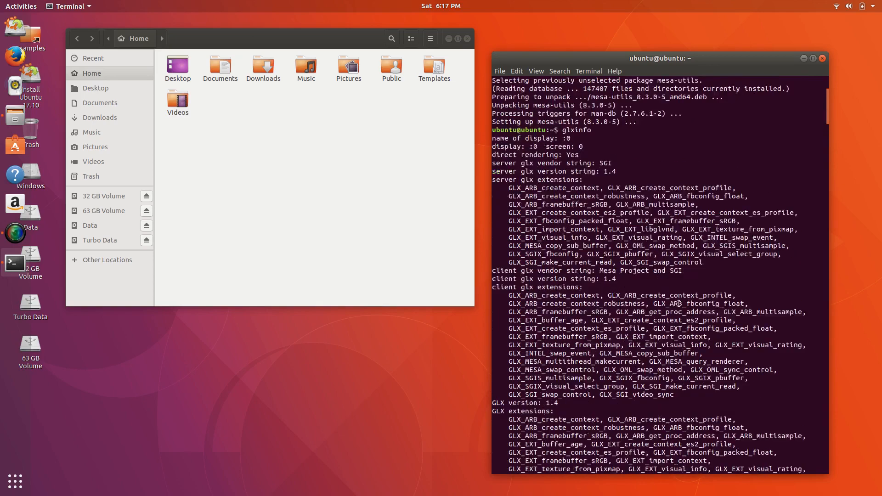
scroll(679, 304, "down", 12)
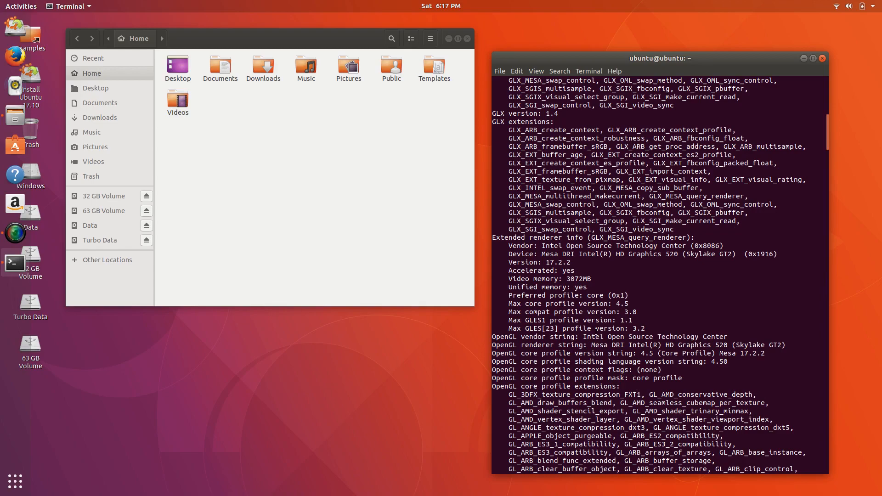
scroll(597, 332, "up", 13)
scroll(603, 333, "down", 6)
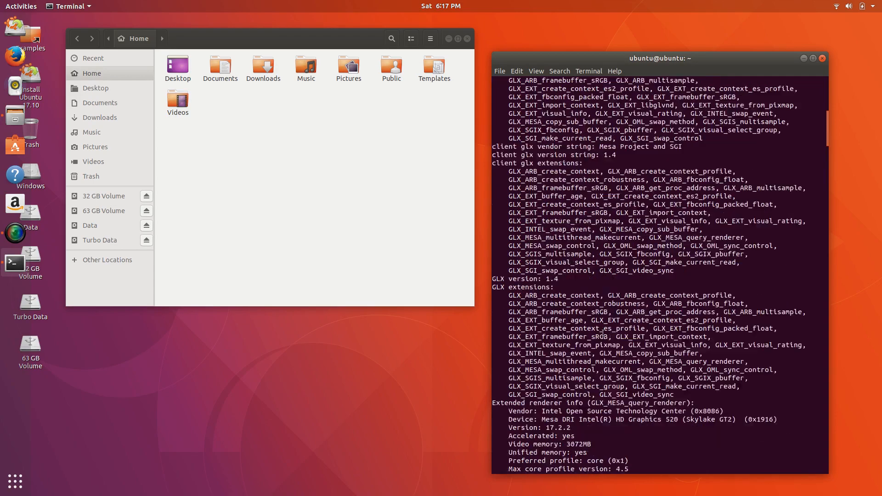
scroll(603, 333, "up", 7)
scroll(604, 337, "down", 11)
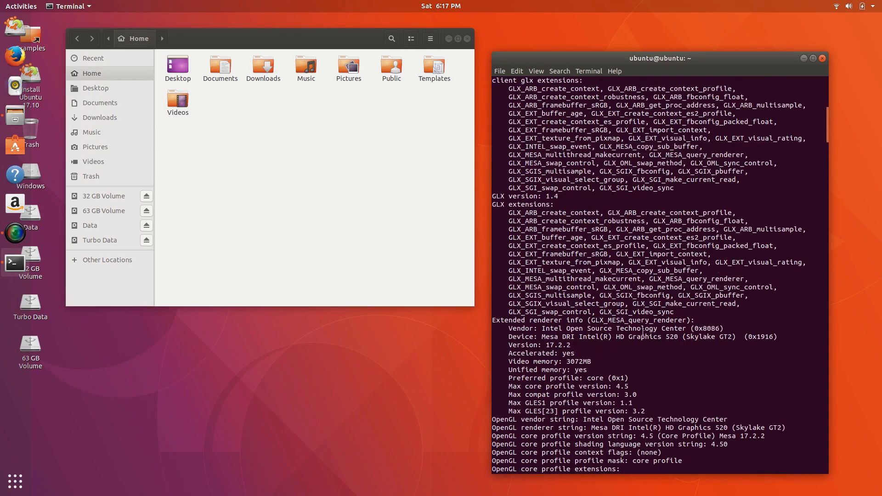
scroll(644, 331, "down", 5)
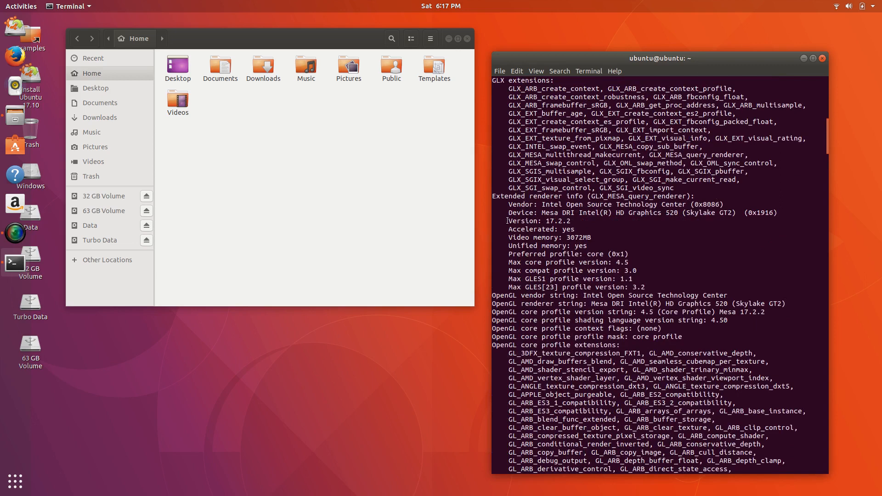
- Highlight the Mesa version line, the Skylake part of the renderer string and the OpenGL core profile version in the glxinfo output
left_click_drag(507, 221, 571, 222)
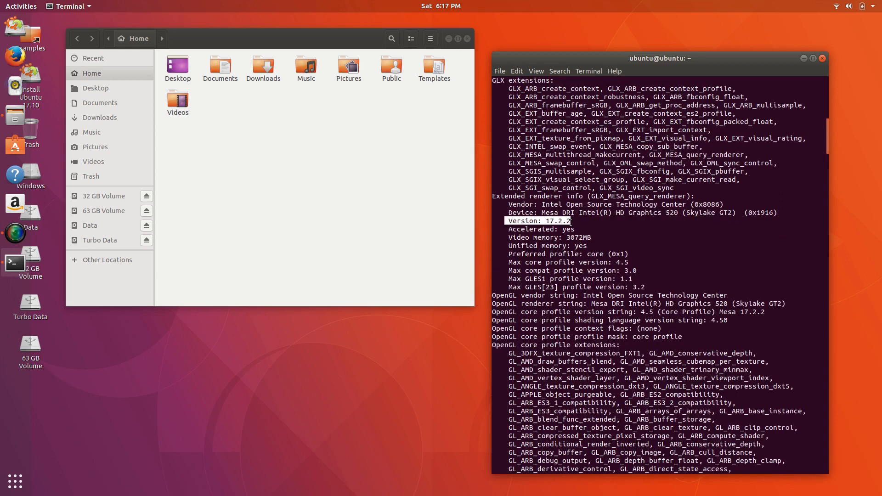
left_click(743, 331)
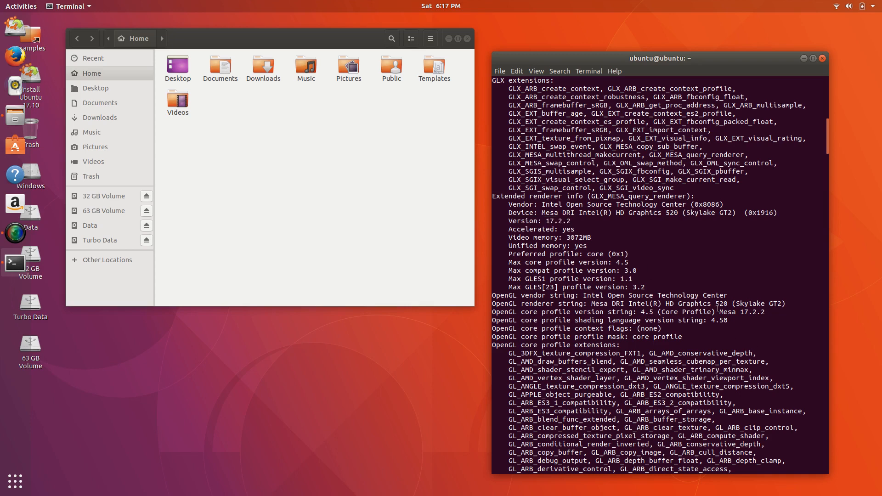
left_click_drag(737, 303, 772, 304)
left_click(695, 326)
left_click_drag(492, 312, 703, 313)
left_click(678, 357)
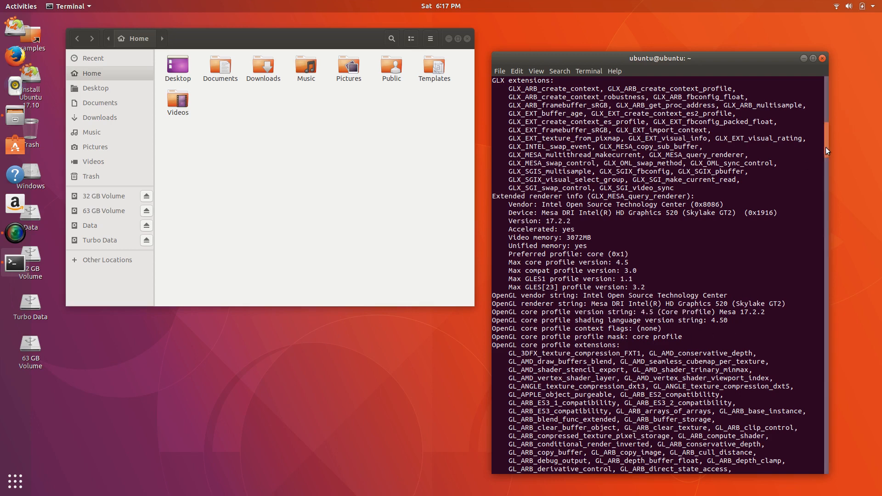
- Close the terminal, move the Files window nearer the middle of the desktop and close it too
mouse_move(827, 145)
left_mouse_down()
mouse_move(822, 465)
mouse_move(822, 133)
left_mouse_up()
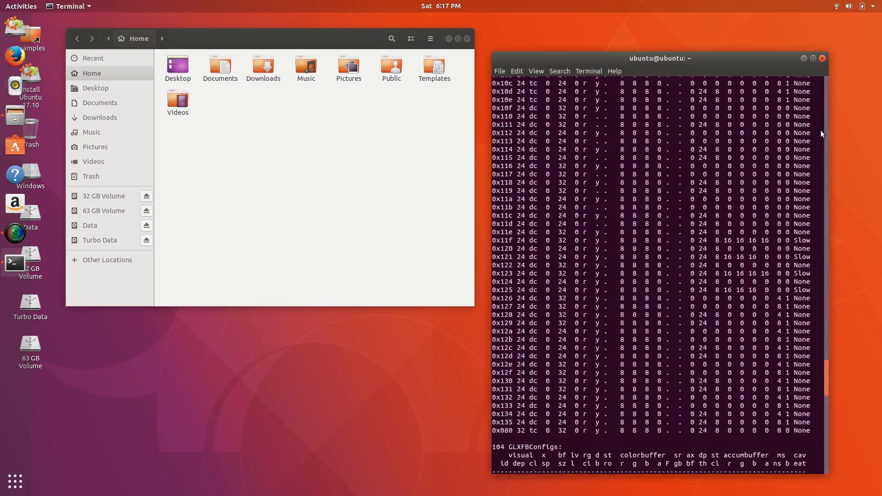
left_click(822, 59)
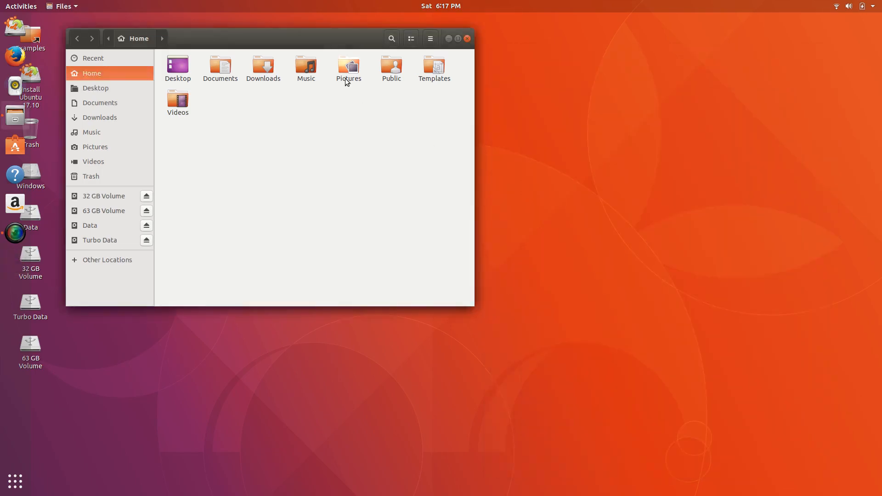
left_click_drag(332, 34, 568, 127)
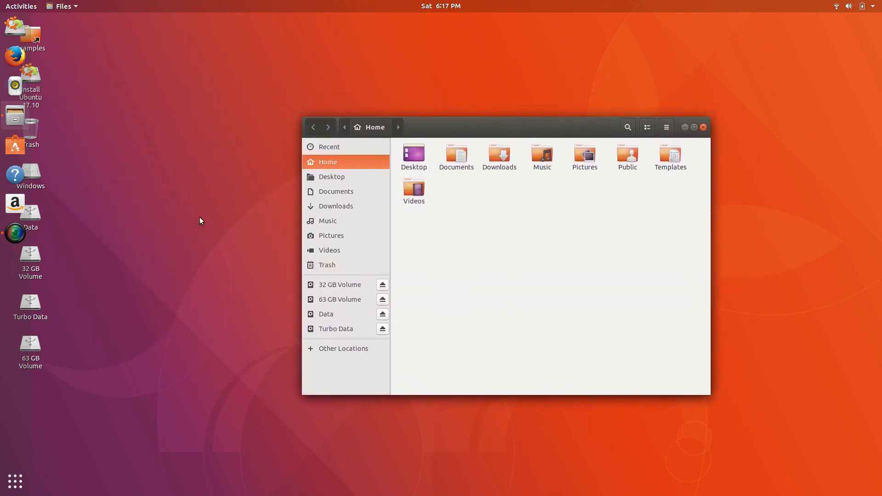
left_click_drag(444, 134, 406, 138)
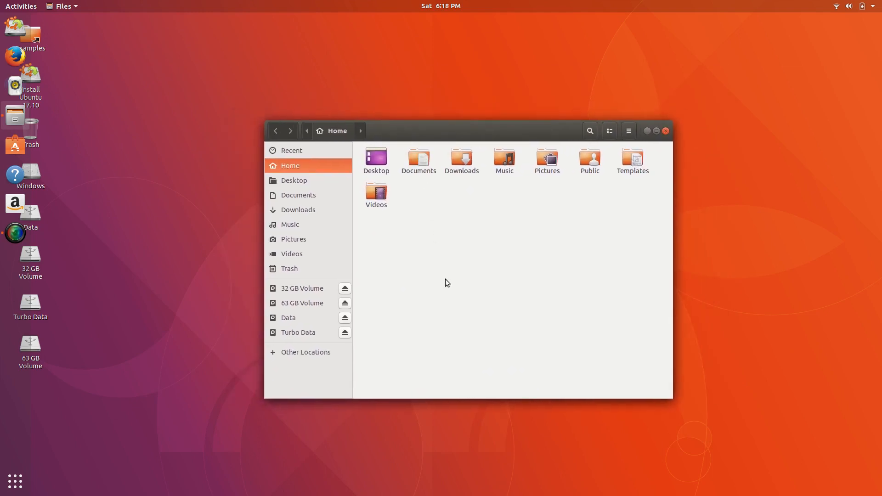
left_click(666, 131)
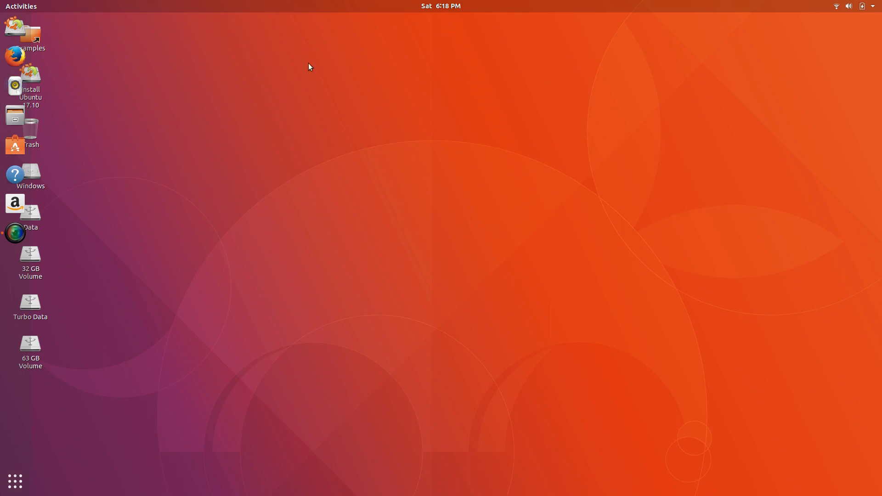
- Show and dismiss the Activities overview, the calendar with notifications, and the system status menu
key("super")
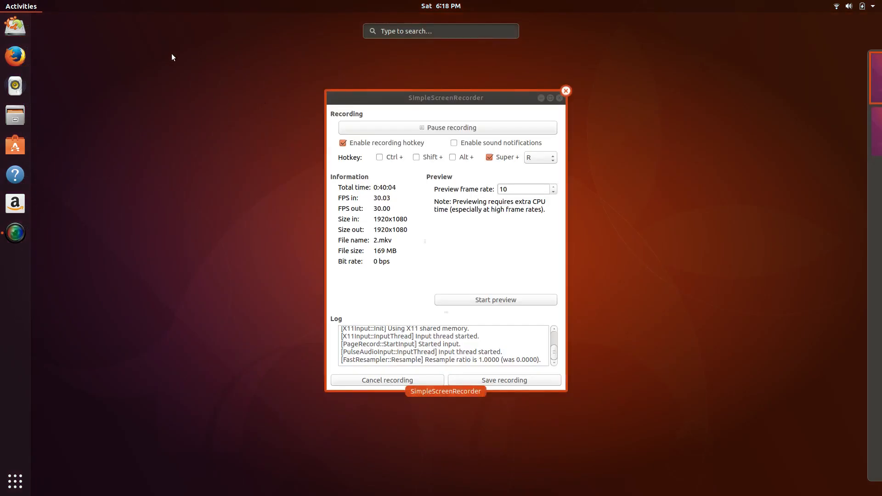
left_click(33, 7)
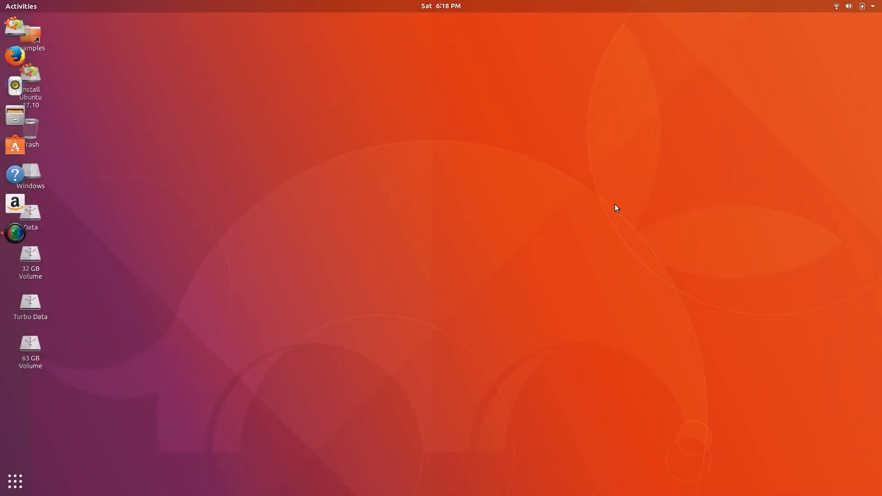
left_click(433, 7)
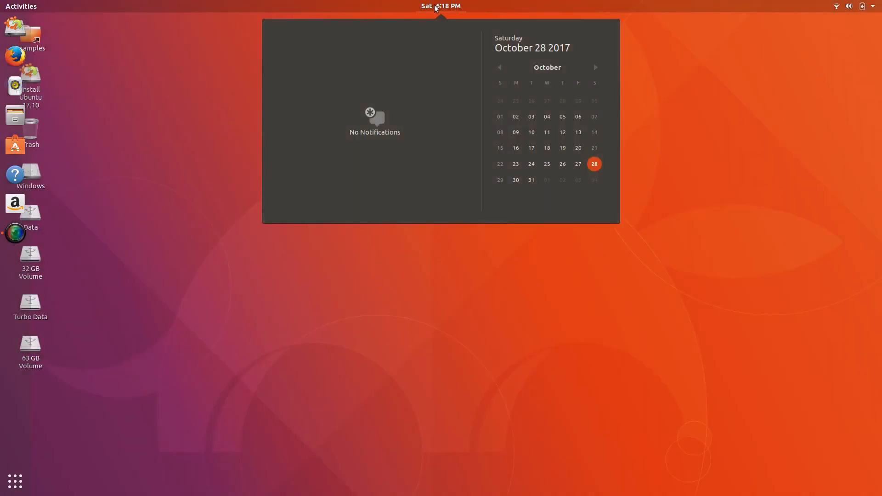
left_click(437, 7)
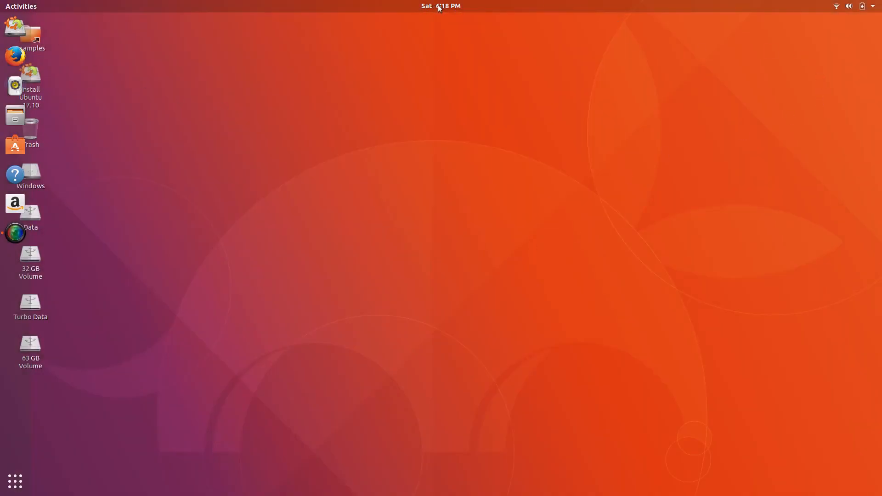
left_click(868, 2)
left_click(849, 8)
- Switch the Activities overview on and off again, ending on the empty desktop
left_click(32, 7)
left_click(31, 6)
left_click(21, 7)
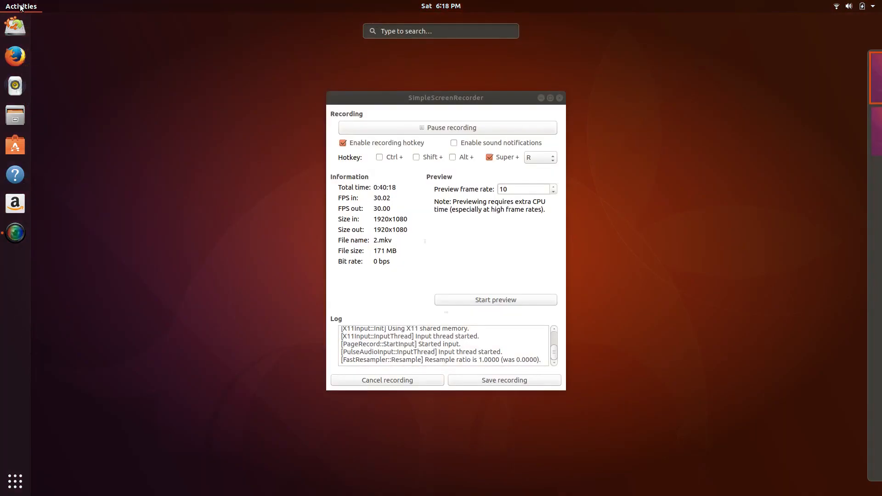
left_click(21, 6)
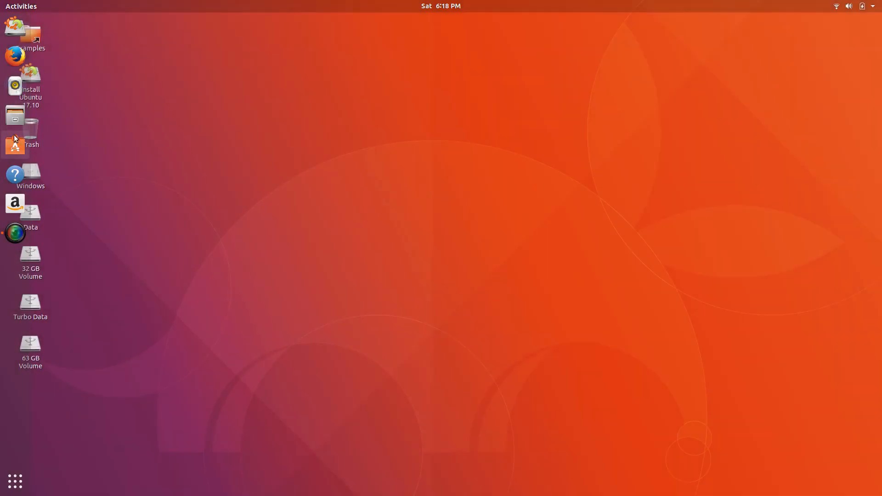
- Open Files on the Home folder, place its window on the right half of the desktop, and open the Ubuntu Desktop Guide
left_click(15, 115)
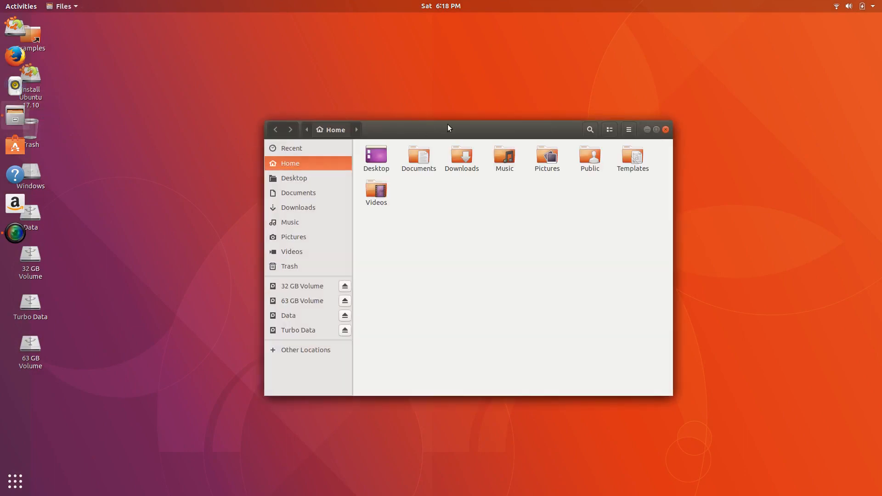
left_click_drag(448, 124, 615, 104)
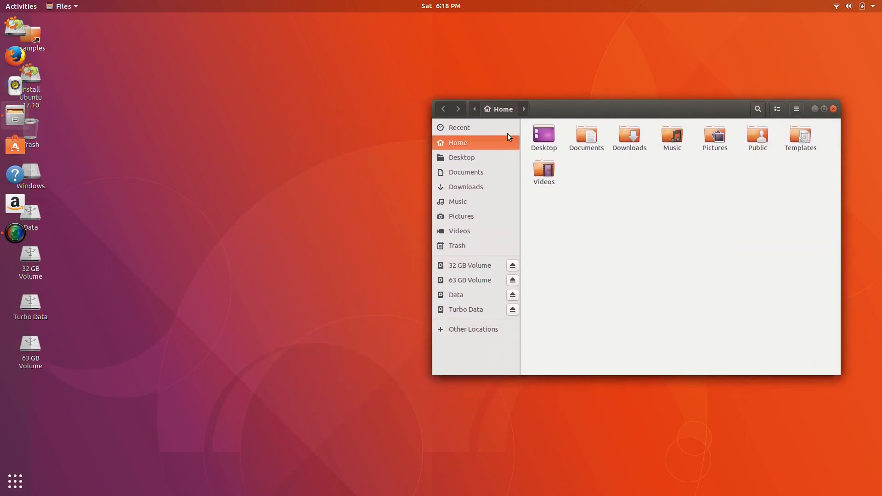
left_click(15, 175)
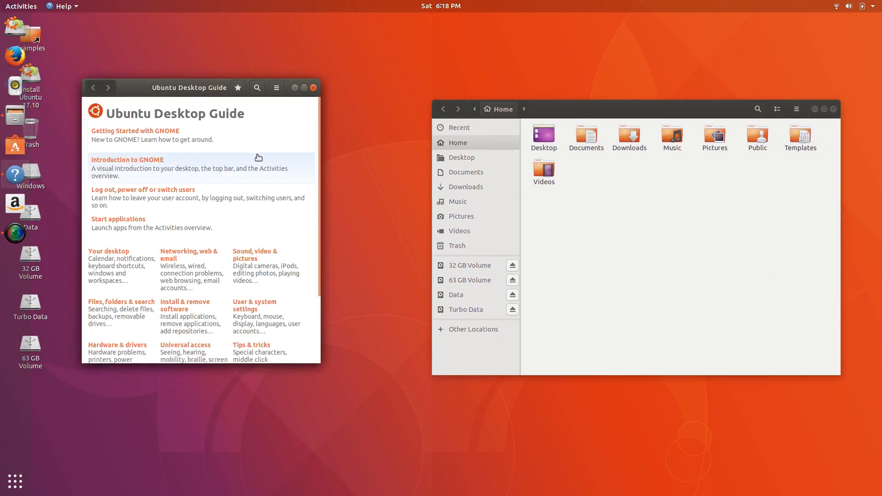
- View the open windows in the Activities overview and switch between the first and second workspaces
left_click(21, 7)
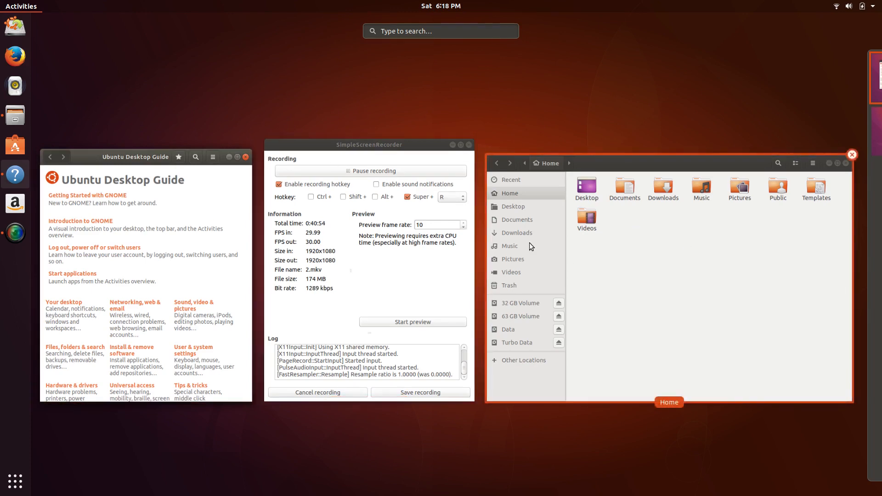
left_click(27, 7)
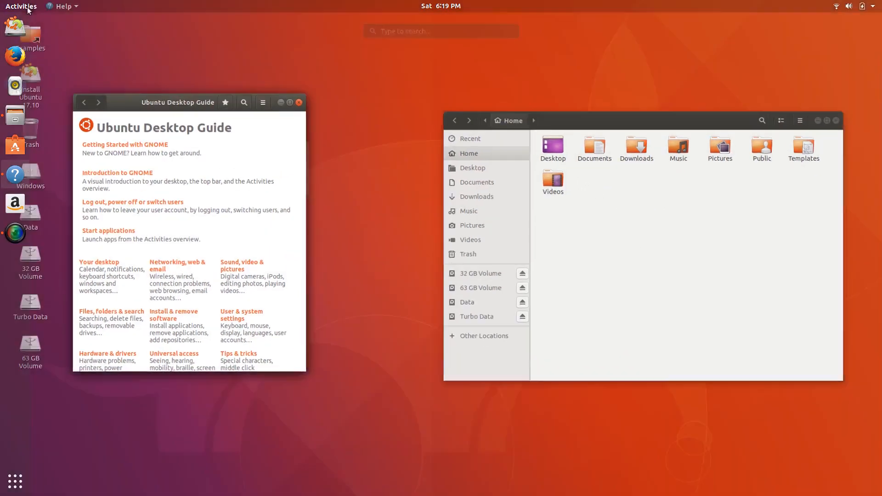
left_click(27, 8)
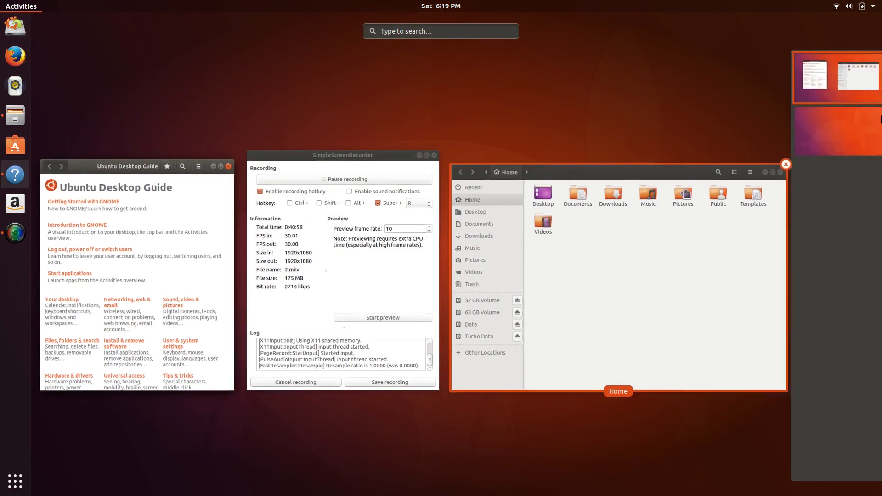
left_click(829, 112)
left_click(828, 91)
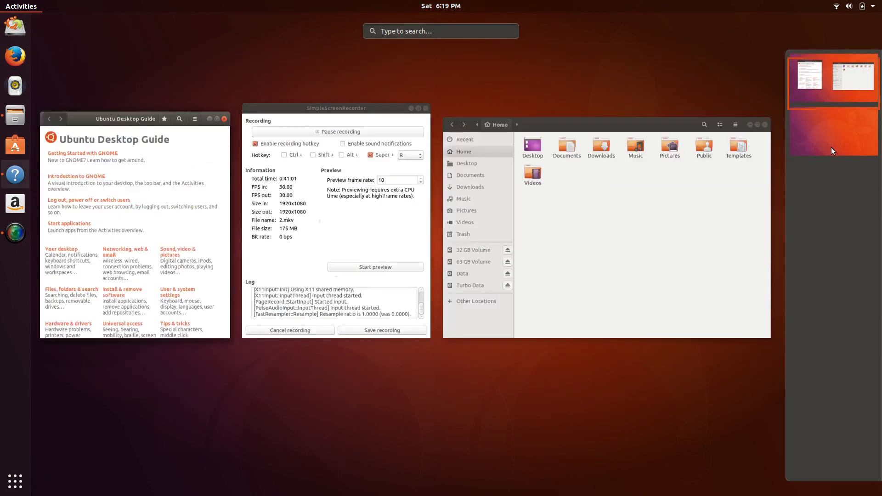
left_click(832, 146)
left_click(823, 66)
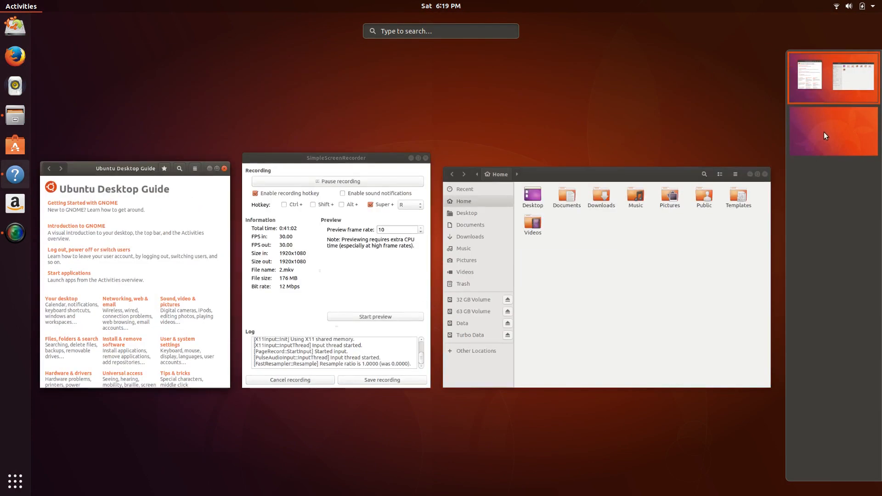
- Move the Home Files window to the second workspace and switch among the three workspaces, ending on the second
left_click_drag(705, 208, 839, 122)
left_click(829, 136)
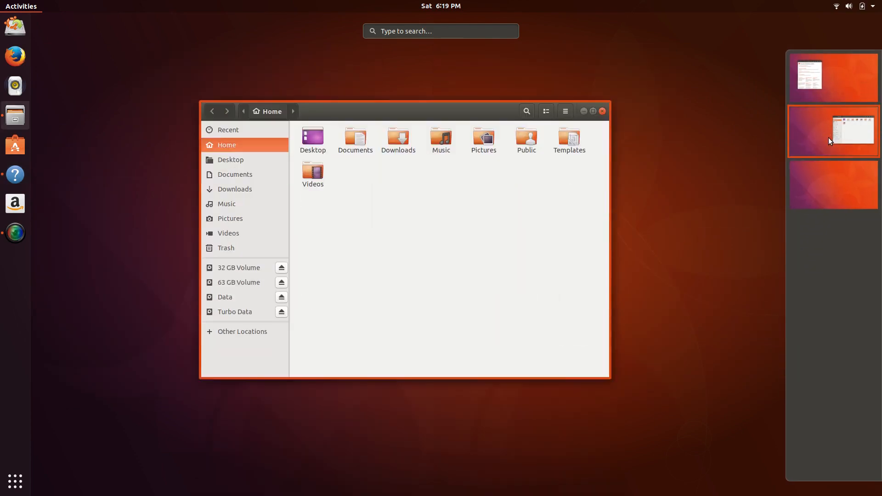
left_click(825, 84)
left_click(825, 142)
left_click(840, 197)
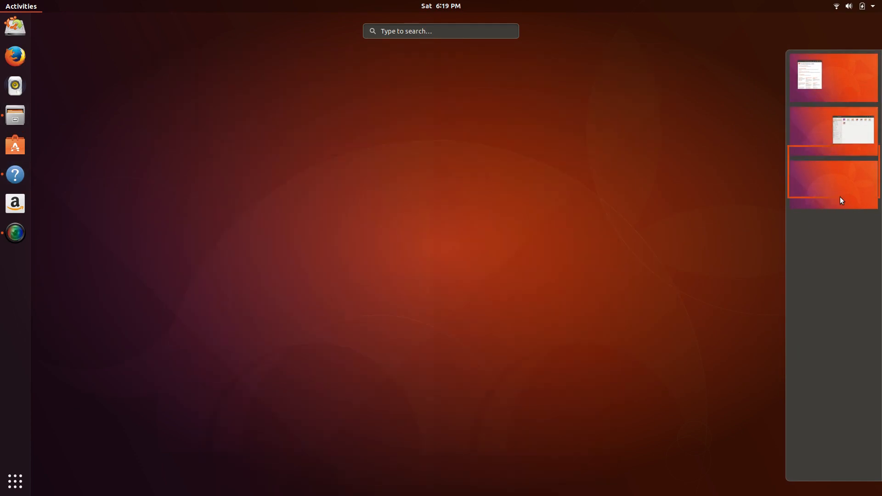
left_click(808, 118)
left_click(826, 65)
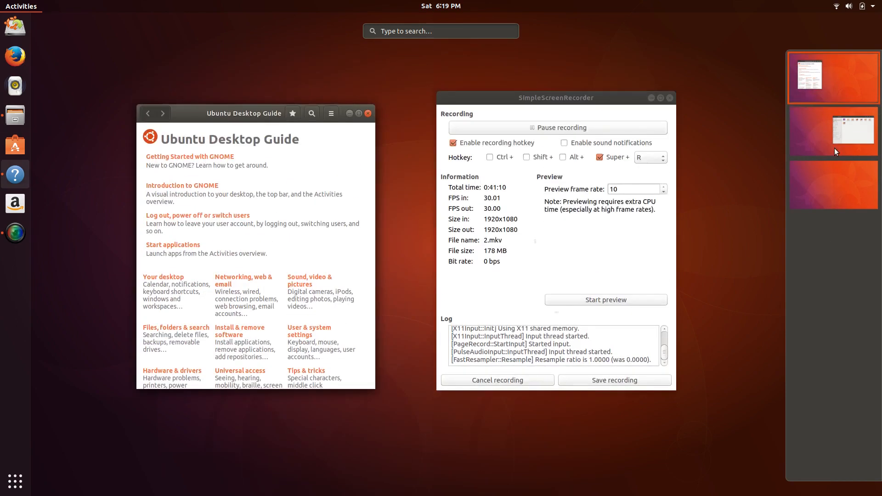
left_click(835, 148)
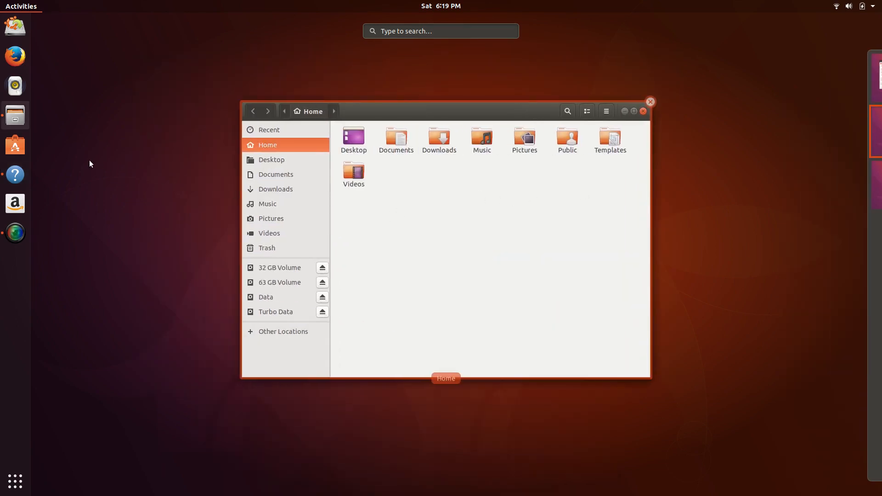
- Switch to the empty third workspace and open Firefox there
mouse_move(873, 168)
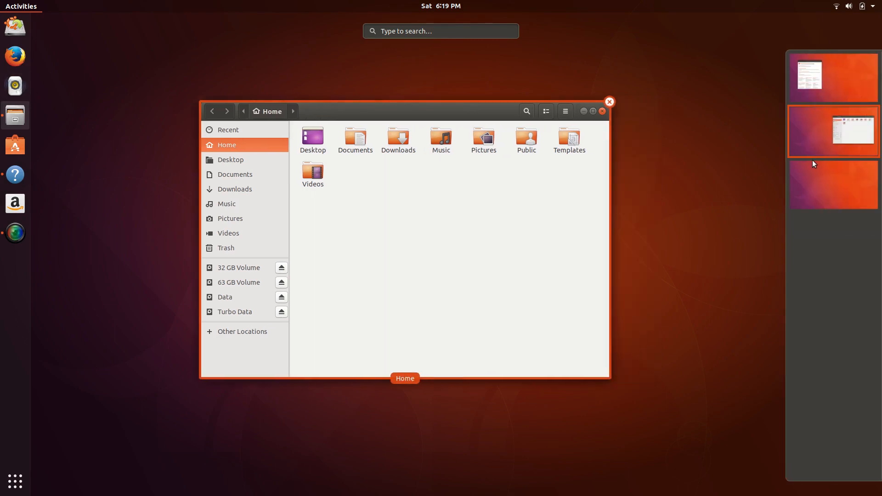
left_click(809, 171)
left_click(15, 56)
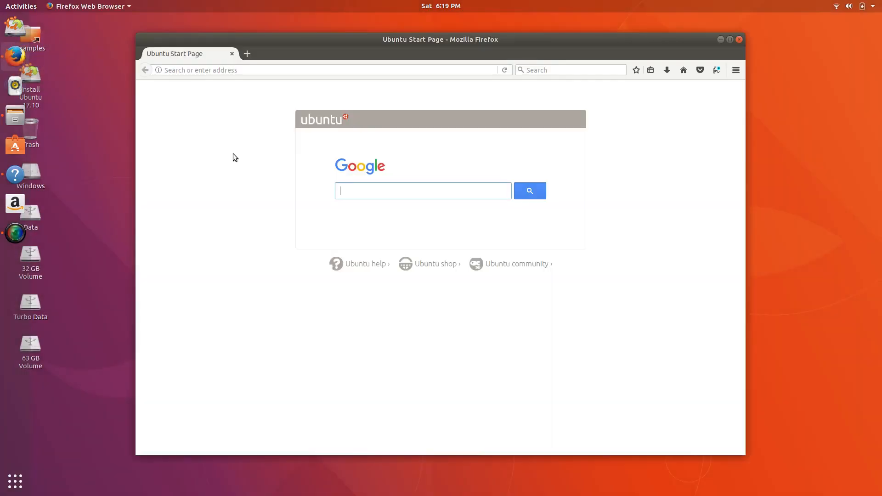
- View each of the four workspaces in the Activities overview, ending on the third with the Firefox window
left_click(16, 6)
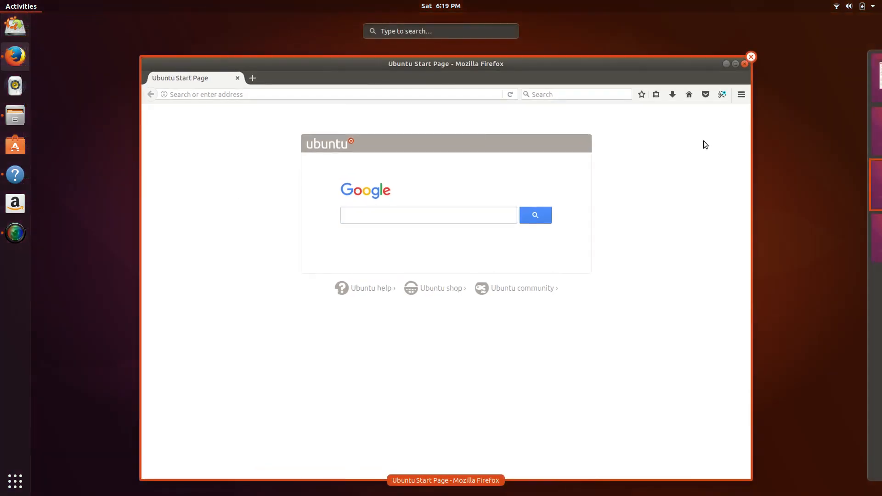
left_click(852, 130)
left_click(840, 76)
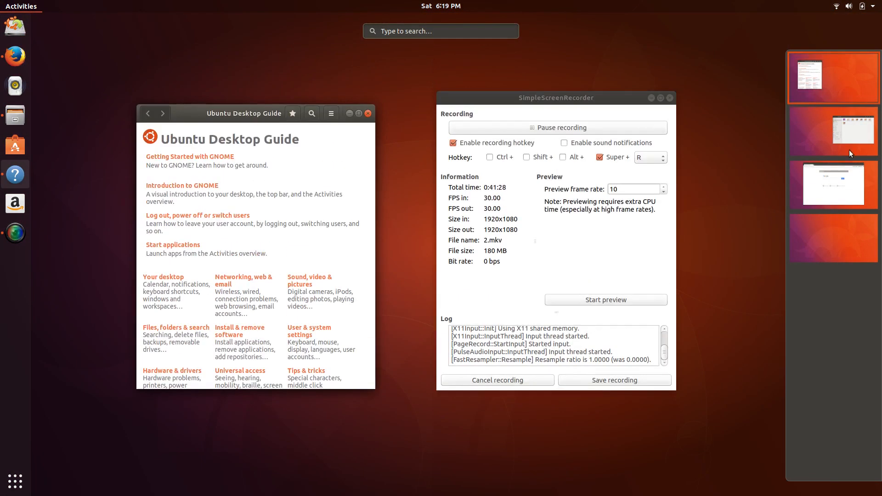
left_click(850, 150)
left_click(842, 186)
left_click(856, 139)
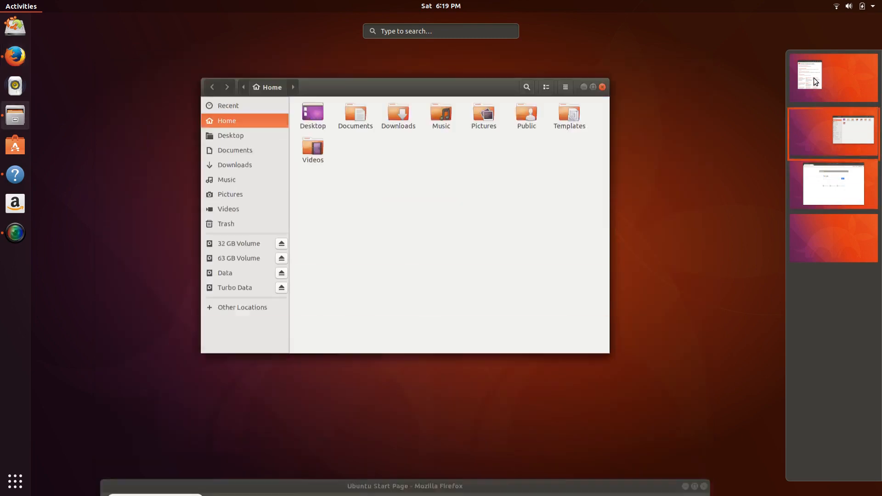
left_click(814, 81)
left_click(836, 139)
left_click(829, 202)
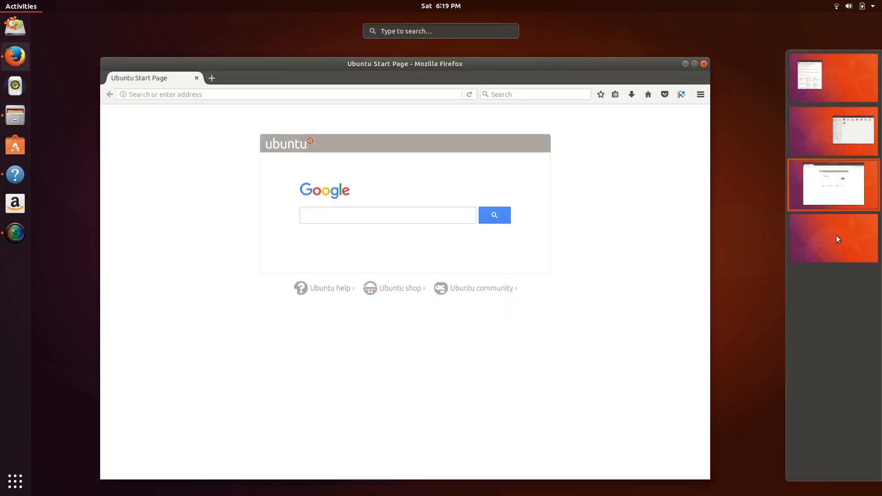
left_click(836, 236)
left_click(836, 191)
- Move the Firefox window from the third workspace to the first, and switch to the second workspace's desktop
left_click_drag(836, 184, 842, 87)
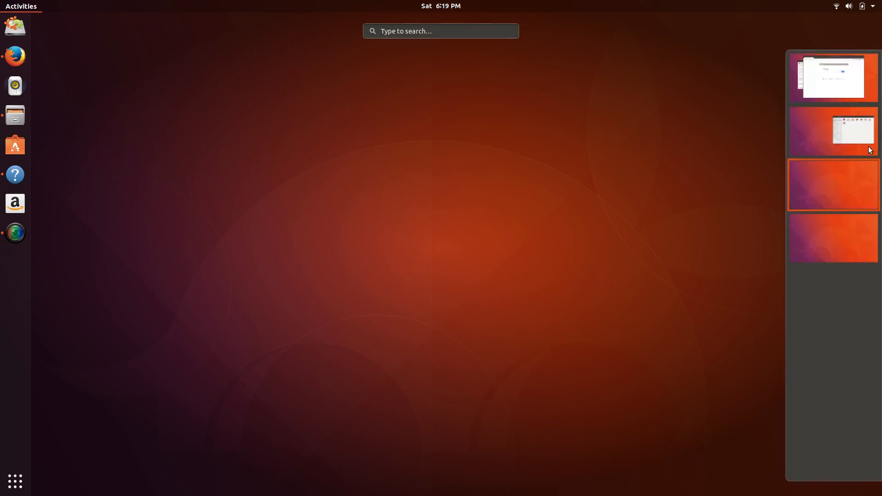
left_click(432, 187)
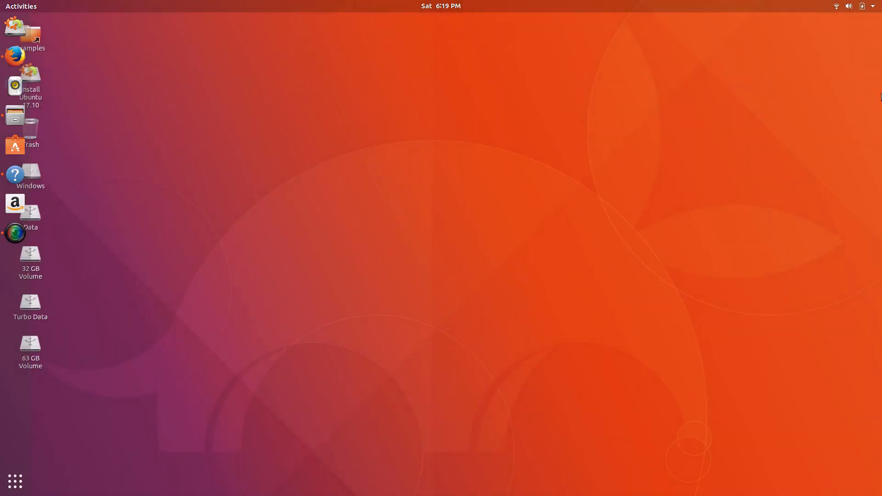
mouse_move(1, 2)
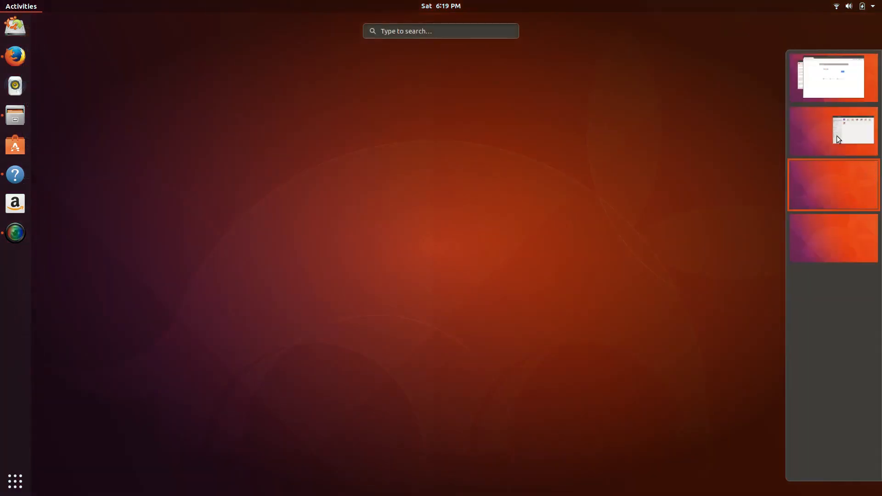
left_click(837, 136)
left_click(832, 129)
- View the windows on each of the three workspaces in the Activities overview, ending on the first workspace
left_click(23, 9)
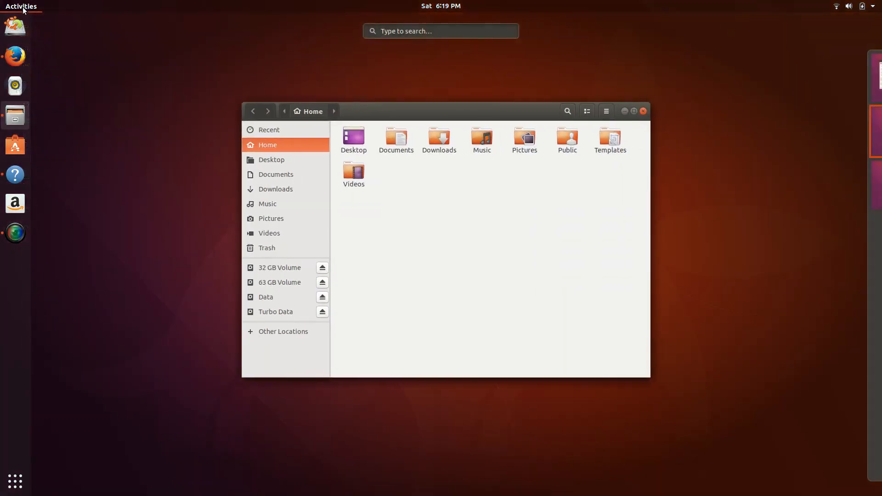
left_click(840, 181)
left_click(839, 114)
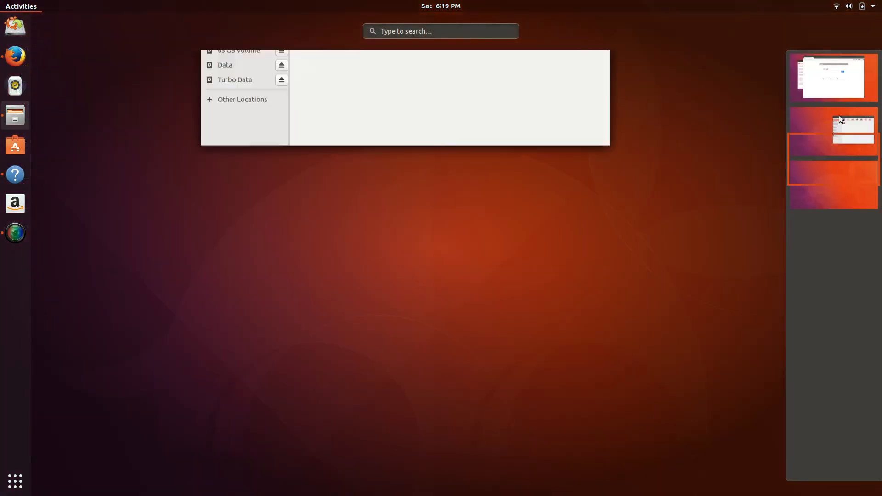
left_click(831, 90)
left_click(832, 133)
left_click(834, 179)
left_click(831, 92)
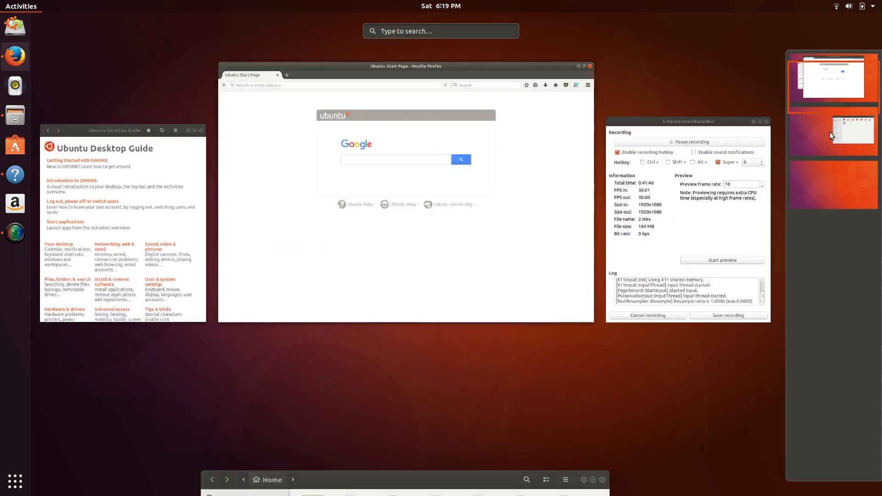
left_click(830, 132)
left_click(831, 74)
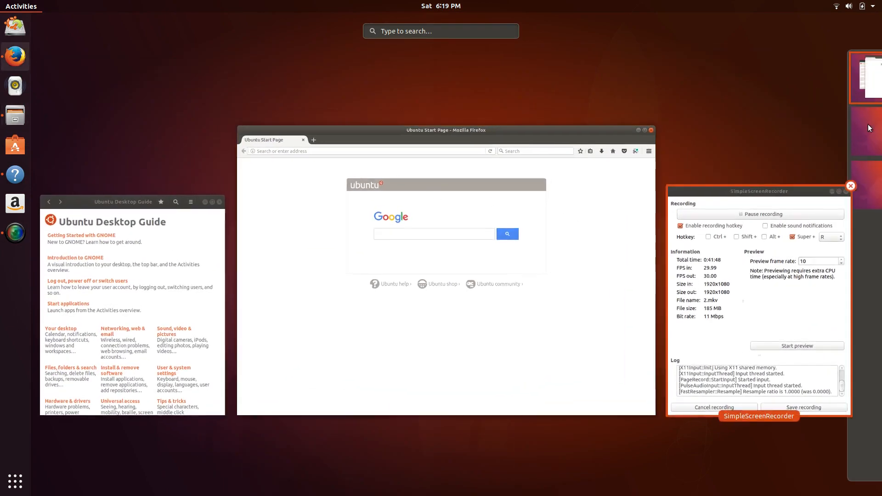
- Move the Home Files window from the second workspace to the first, and return to the first workspace's desktop
left_click(843, 141)
left_click_drag(842, 138, 828, 98)
left_click(837, 75)
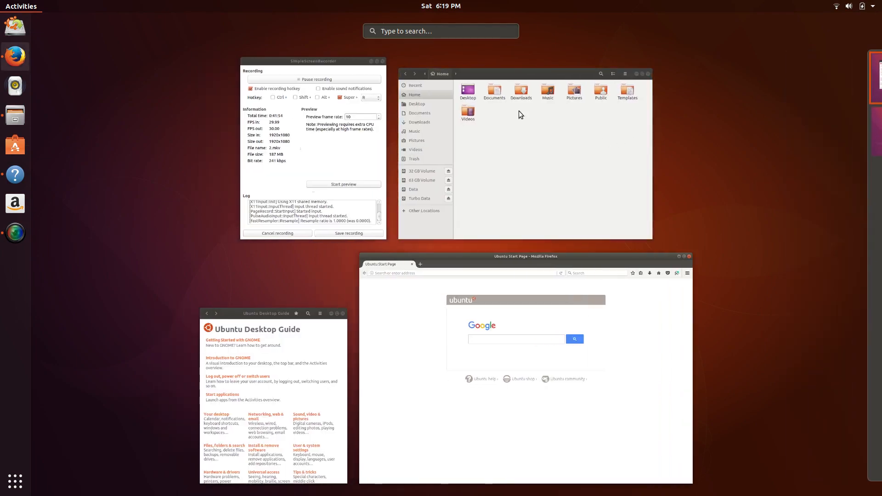
left_click(23, 8)
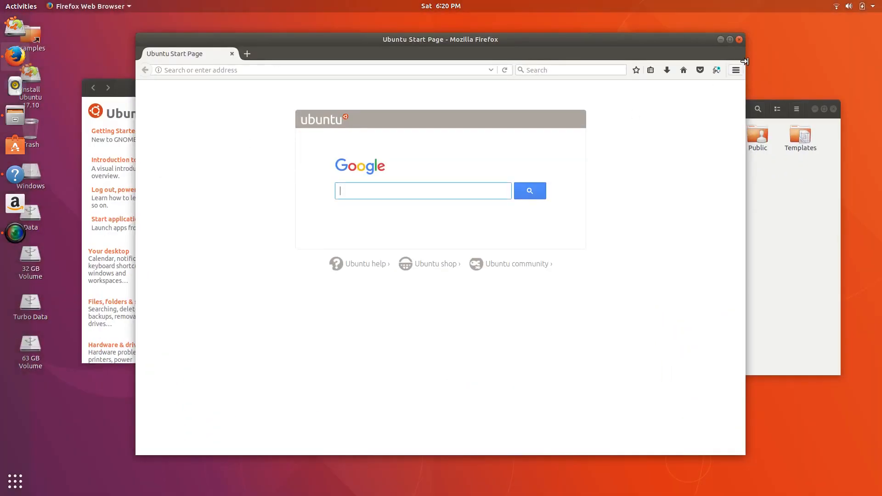
- Close the Firefox and Ubuntu Desktop Guide windows, and move the Home Files window left to just off the desktop's centre
left_click_drag(670, 41, 682, 57)
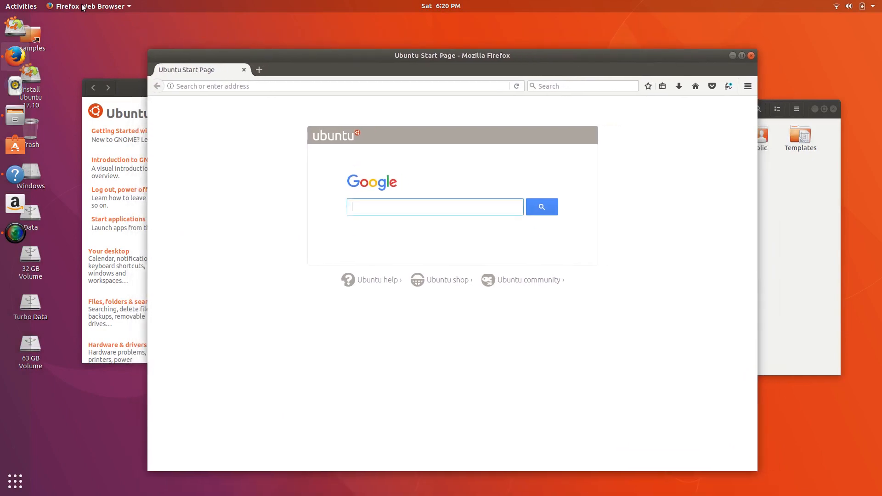
left_click(750, 56)
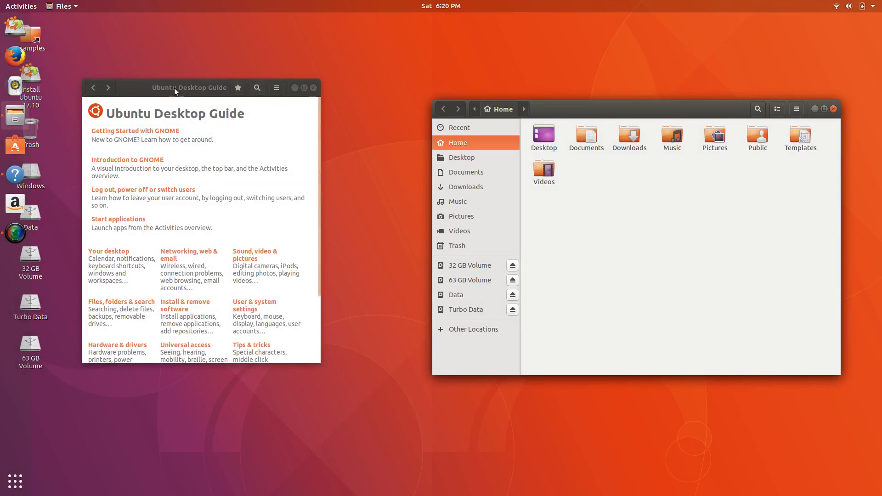
left_click_drag(174, 87, 249, 91)
left_click(390, 93)
left_click_drag(613, 109, 379, 91)
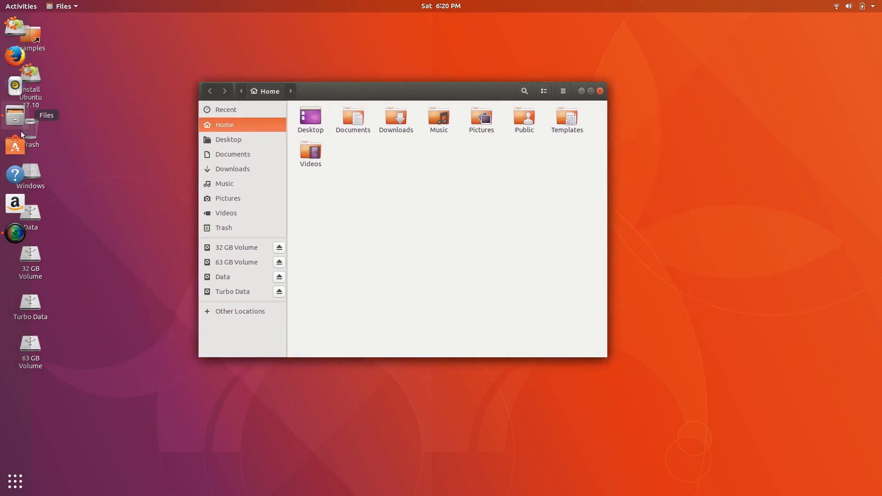
- Set the Dock's position on screen to Right in Settings, and close the Settings window
right_click(131, 301)
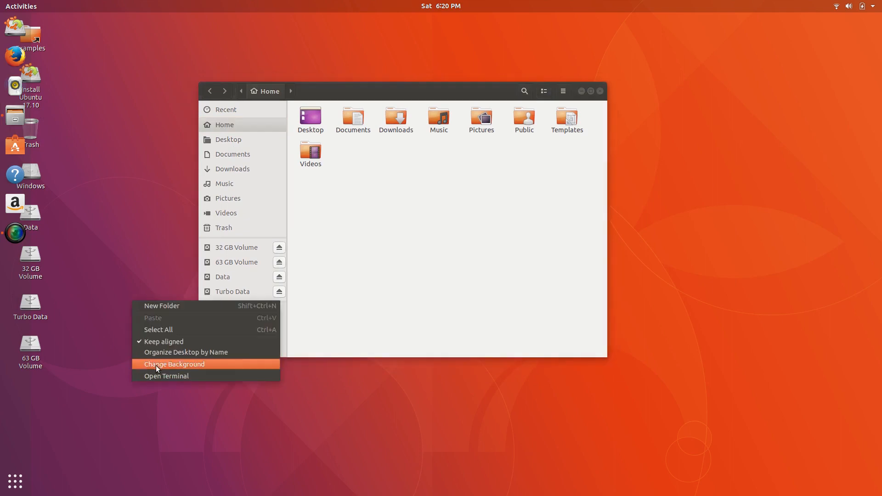
left_click(155, 365)
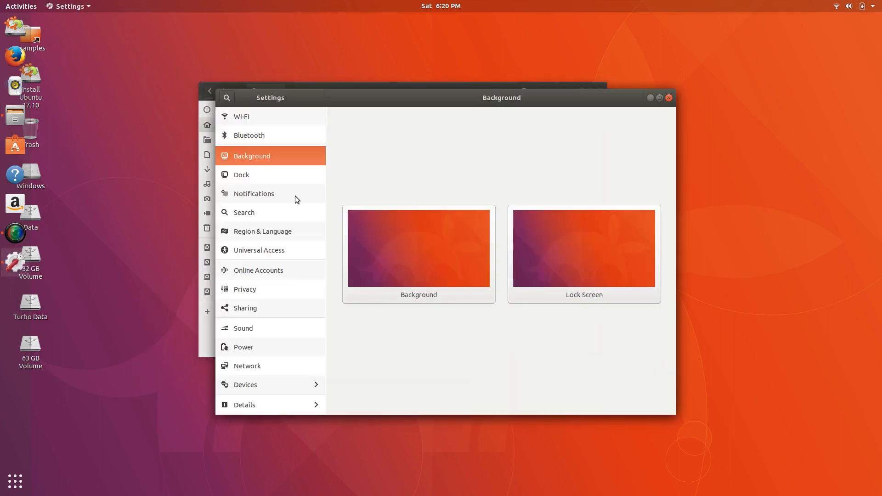
left_click(242, 177)
left_click(581, 187)
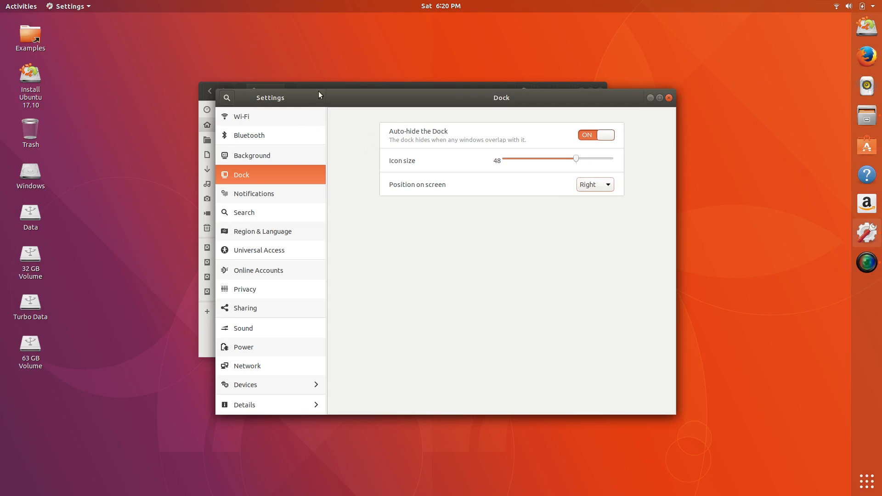
left_click_drag(318, 91, 361, 101)
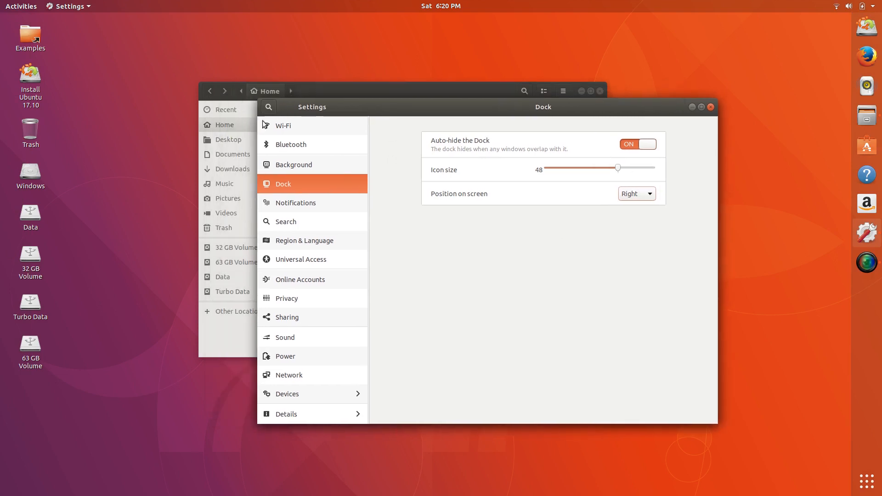
left_click(710, 107)
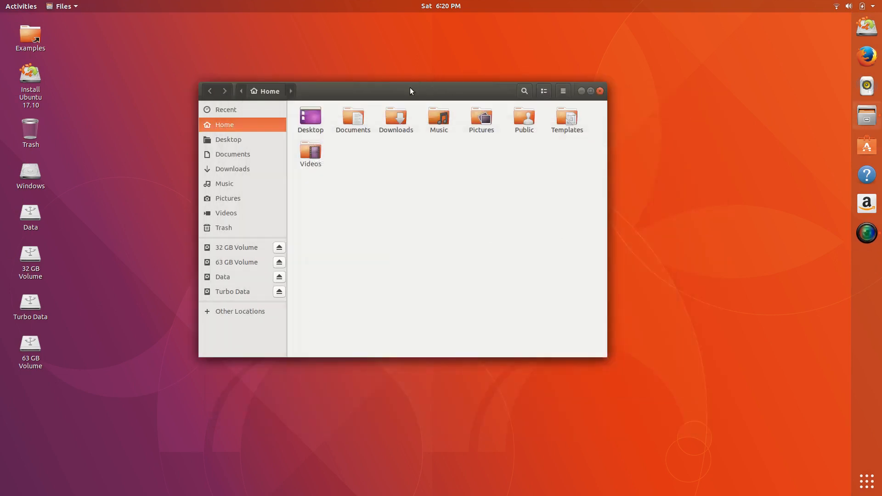
- Move the Home Files window to the centre of the desktop and look at its menu options
left_click_drag(410, 91, 487, 117)
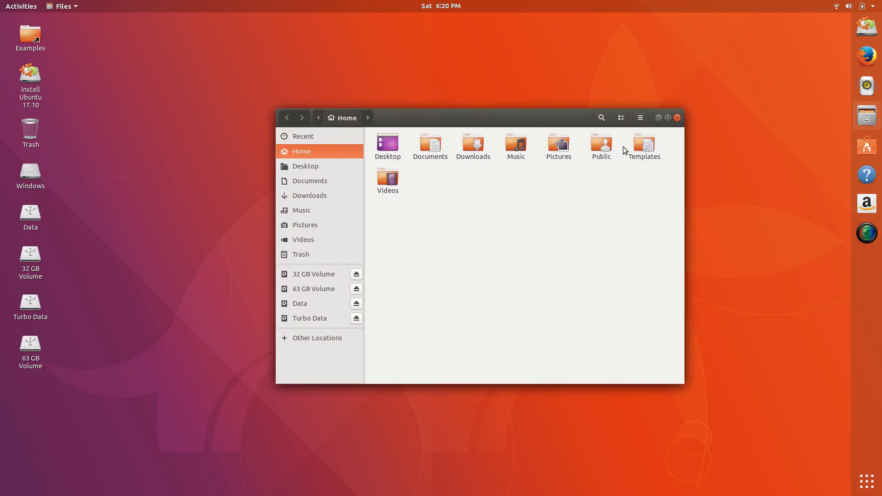
left_click(640, 118)
left_click(478, 233)
- Browse the Desktop, Home, Recent, Downloads, Music, Pictures, Videos and Trash locations in Files
left_click(317, 166)
left_click(324, 151)
left_click(330, 138)
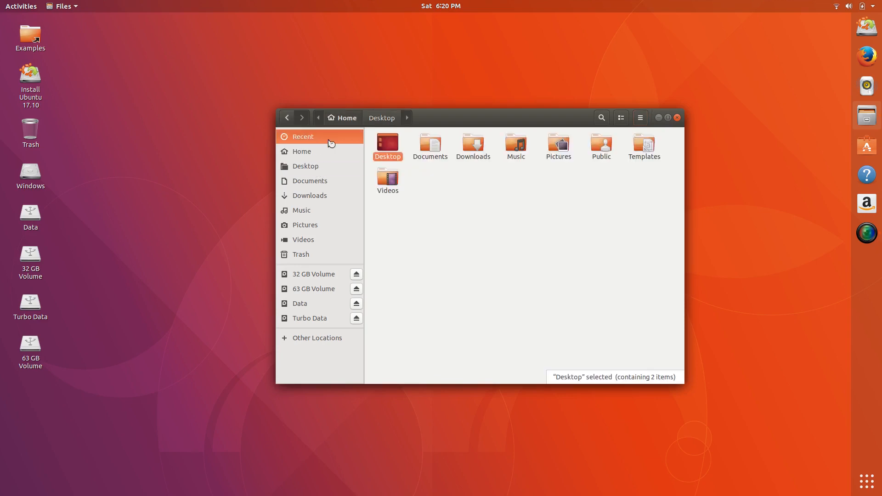
left_click(324, 166)
left_click(325, 195)
left_click(325, 211)
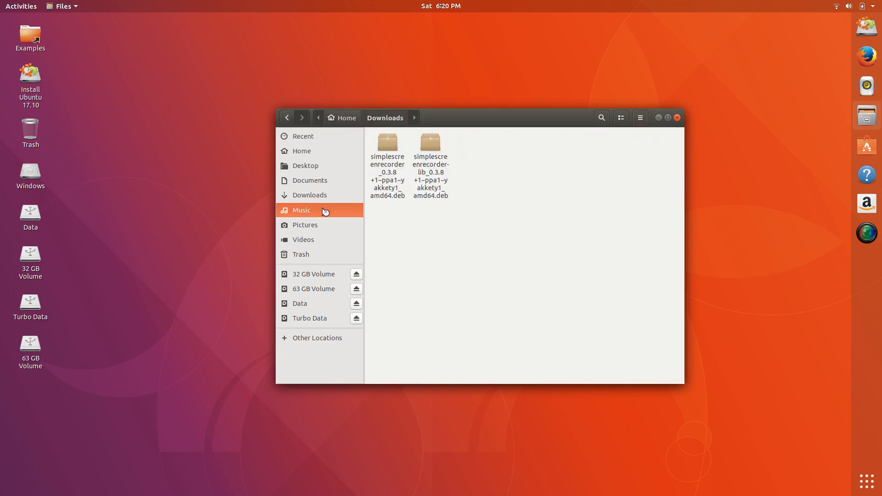
left_click(326, 225)
left_click(327, 240)
left_click(324, 254)
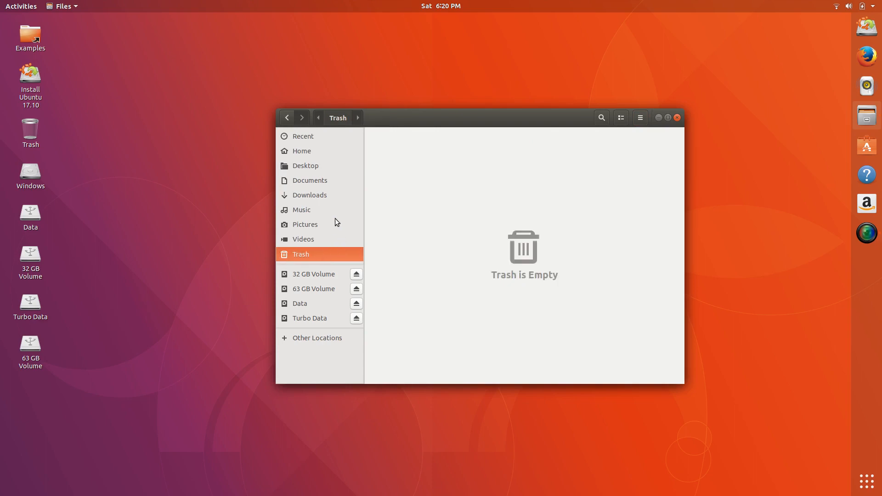
- Go through the locations again from Recent and Home to Documents, Downloads, Music and Pictures
left_click(332, 138)
left_click(324, 152)
left_click(325, 166)
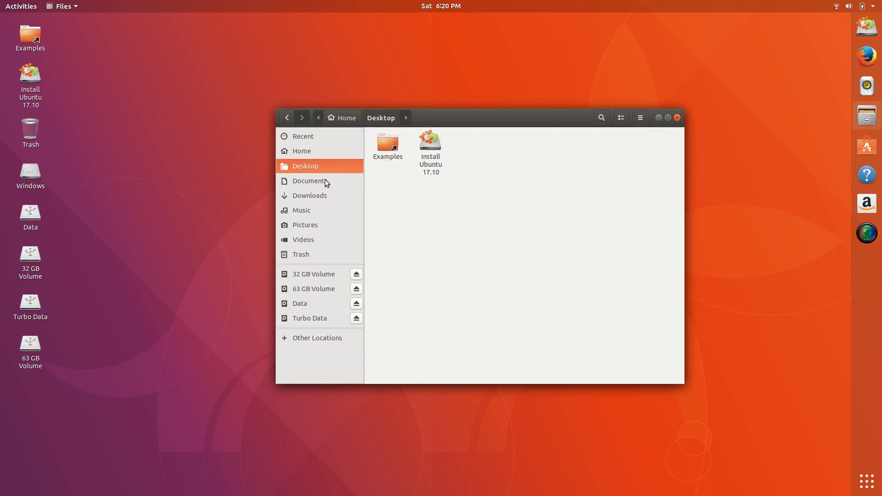
left_click(326, 181)
left_click(331, 196)
left_click(332, 205)
left_click(329, 225)
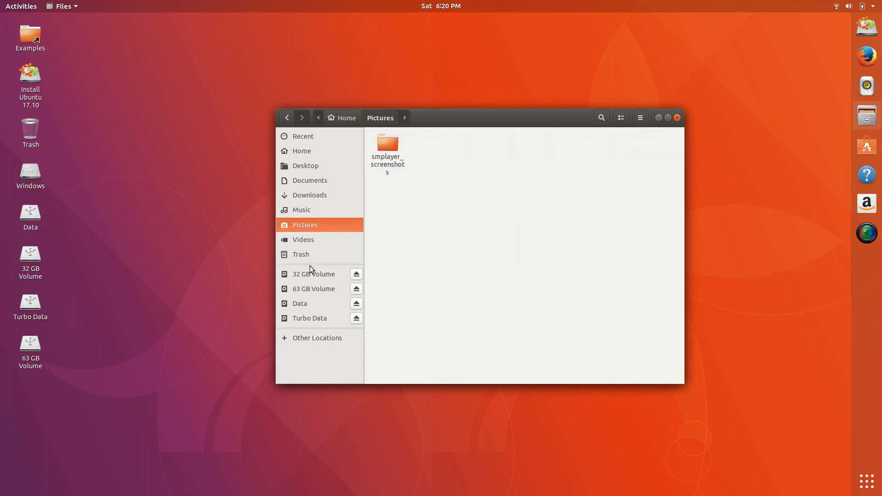
- Show Other Locations in a widened Files window and open the Windows volume
left_click(317, 337)
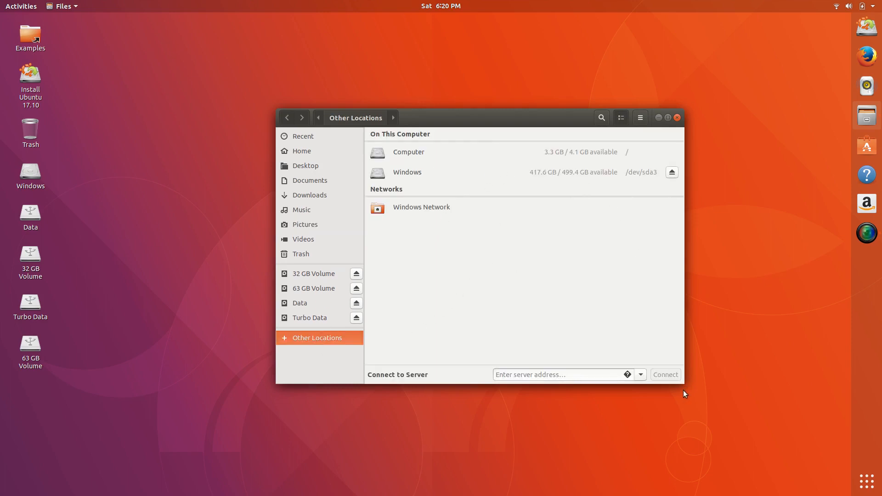
left_click_drag(683, 390, 732, 383)
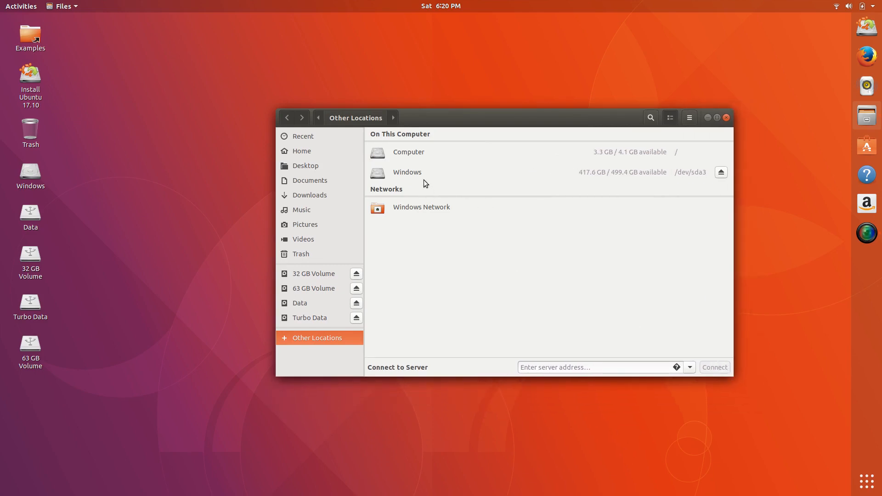
right_click(408, 172)
left_click(408, 252)
left_click(402, 174)
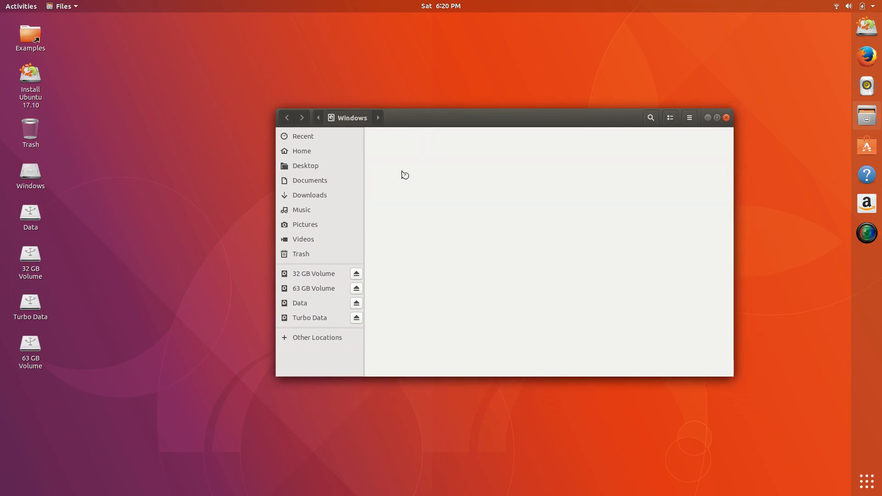
- Examine the Windows volume's basic properties, permissions and local network share options
right_click(440, 308)
left_click(486, 348)
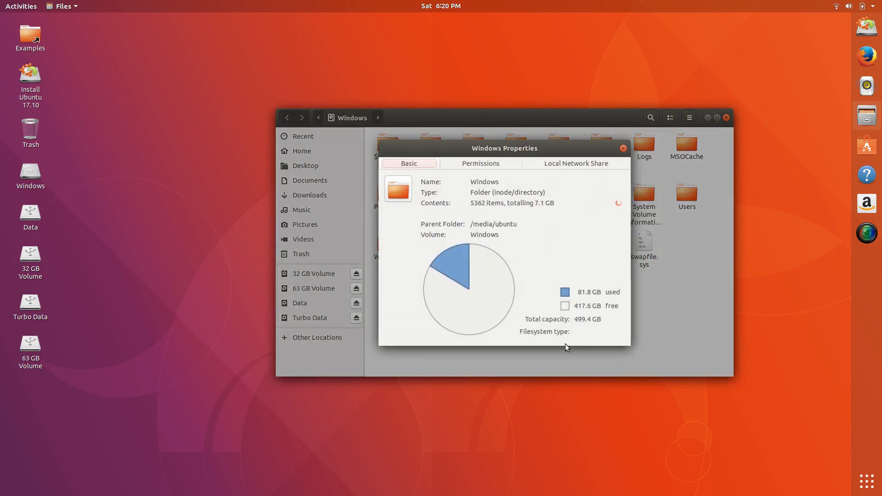
left_click(498, 165)
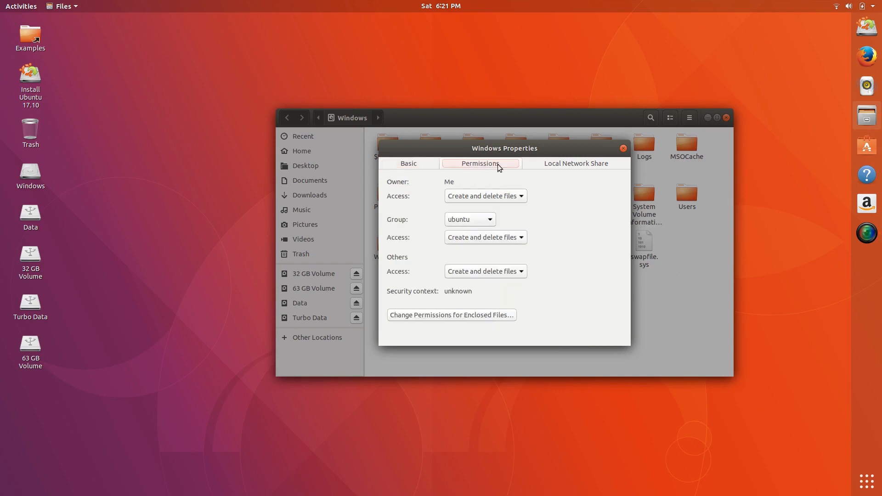
left_click(564, 163)
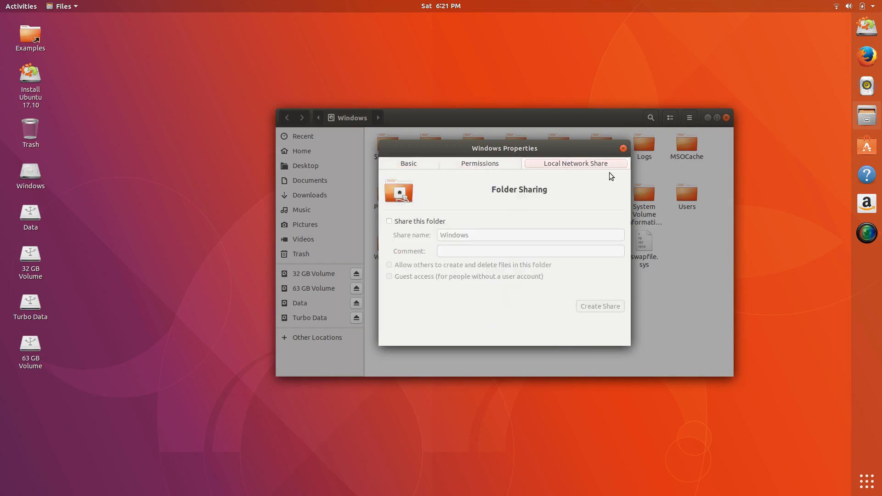
- Close the Windows volume's properties and examine kk.mkv's permissions, Open With applications and audio/video details
left_click(623, 148)
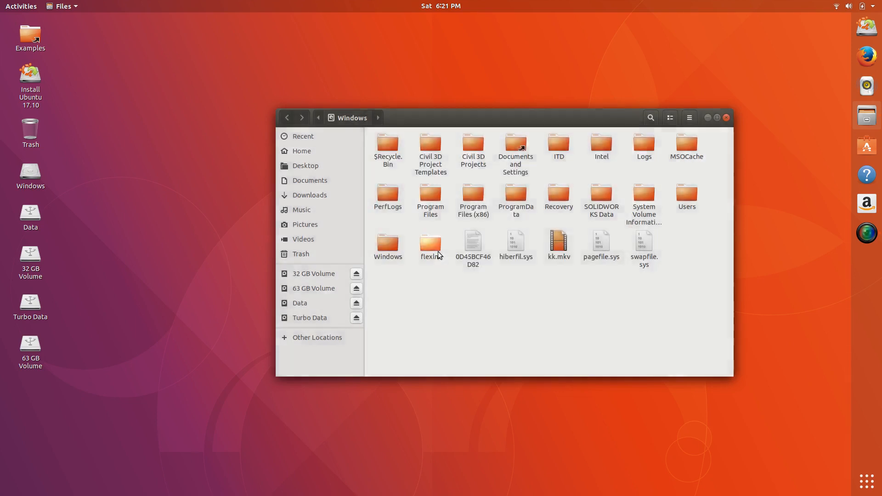
right_click(559, 244)
right_click(560, 244)
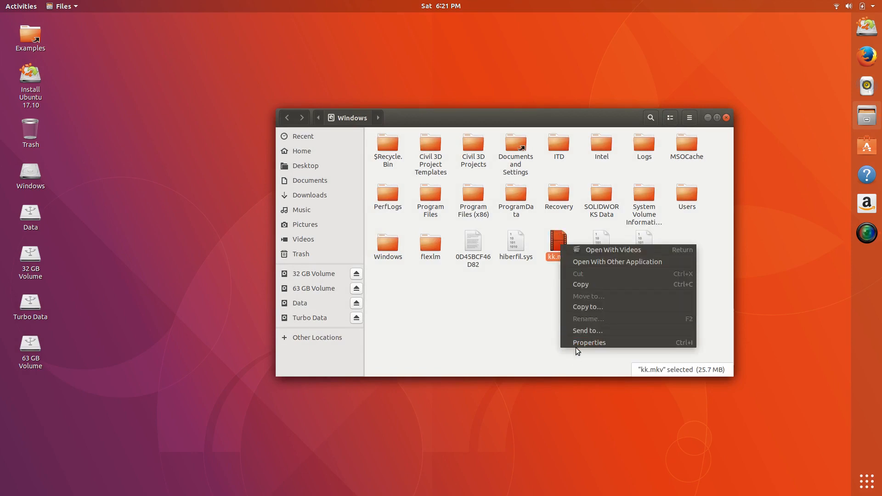
left_click(575, 347)
left_click(468, 145)
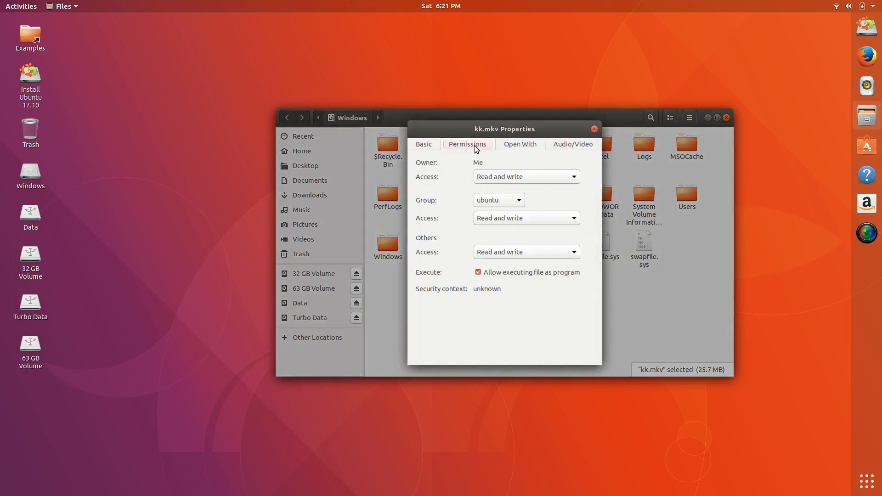
left_click_drag(508, 127, 429, 165)
left_click(442, 182)
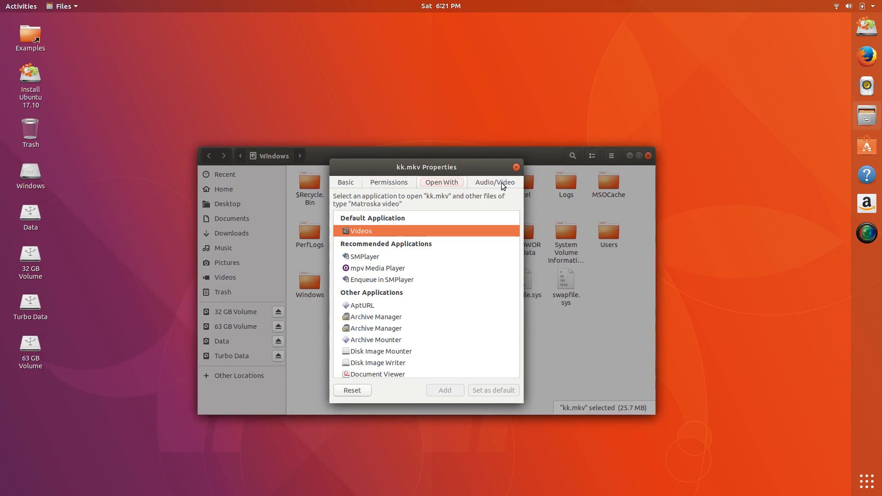
left_click(500, 183)
left_click(455, 183)
scroll(419, 299, "down", 5)
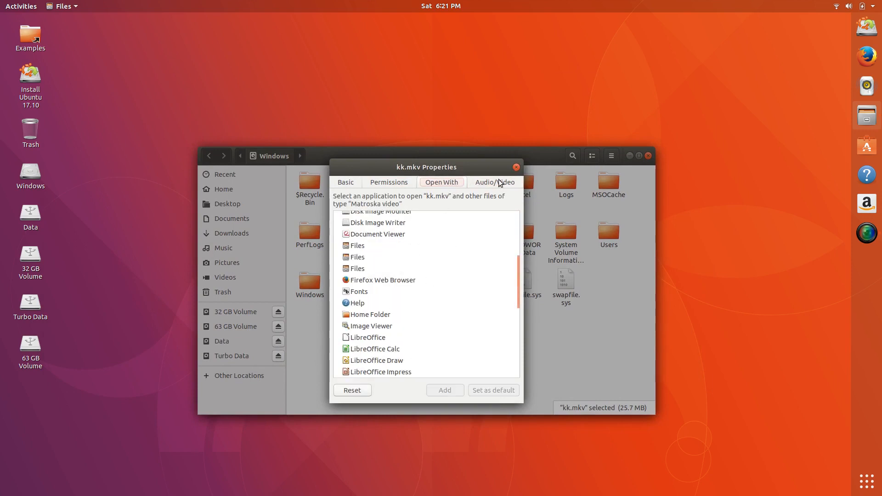
left_click(500, 183)
left_click(516, 168)
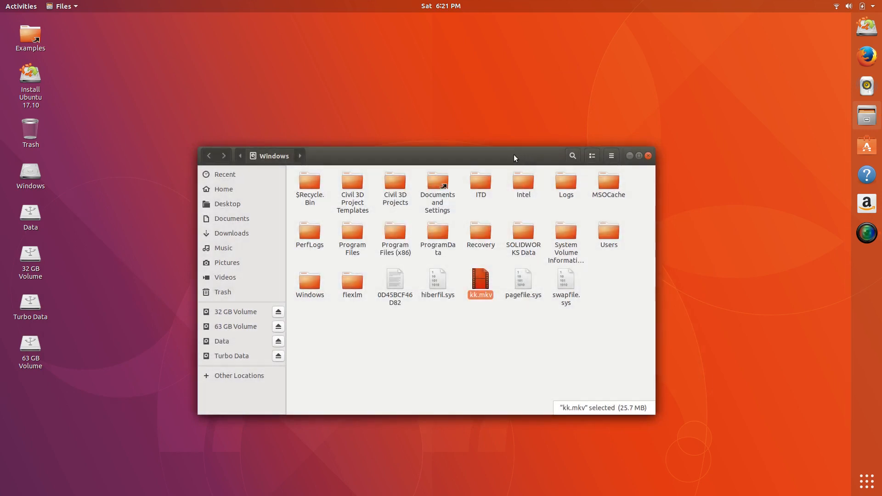
- Go to the Home folder and switch back and forth between icon and list views, finishing in list view
left_click_drag(514, 154, 574, 116)
left_click(294, 153)
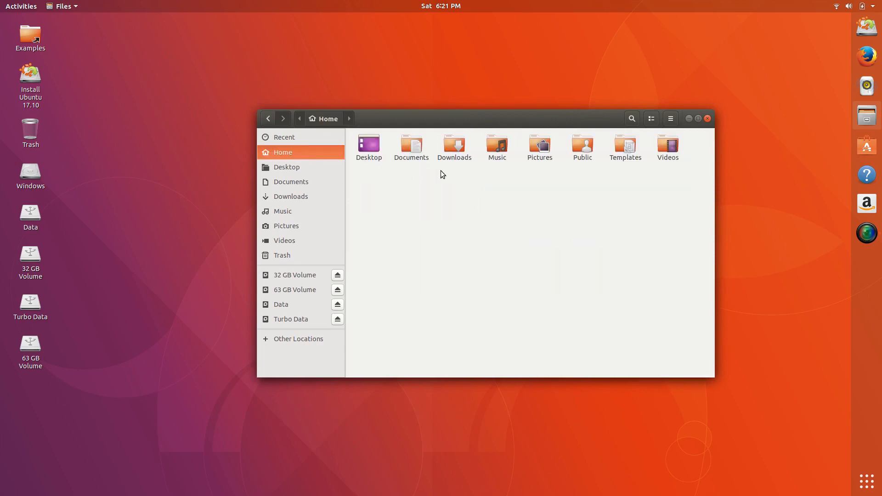
left_click(651, 118)
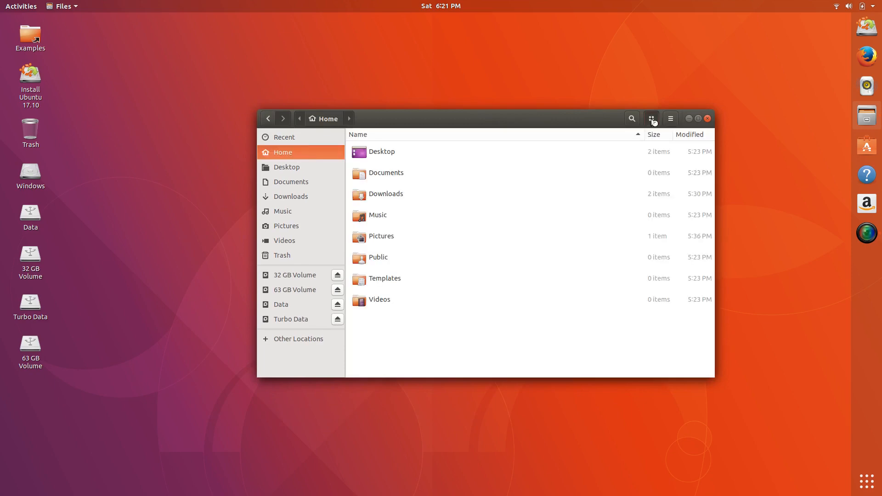
left_click(651, 119)
left_click(652, 119)
left_click(652, 119)
left_click(652, 119)
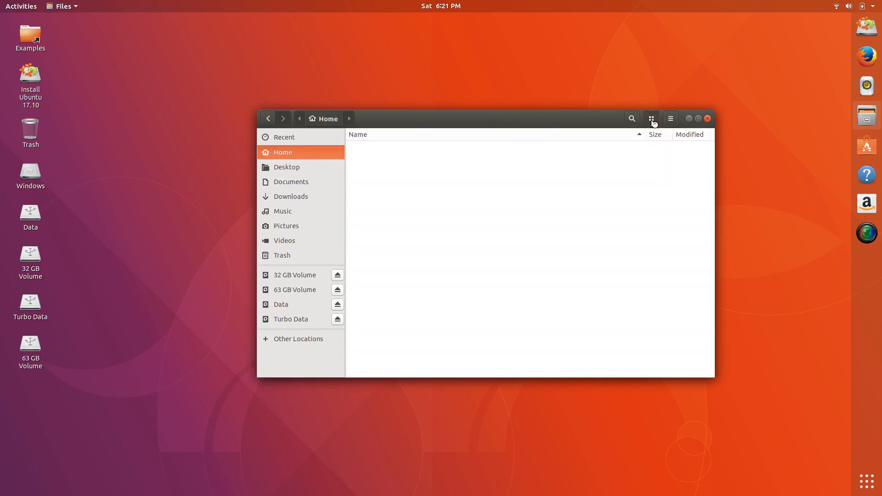
left_click(652, 119)
left_click(651, 119)
left_click(651, 120)
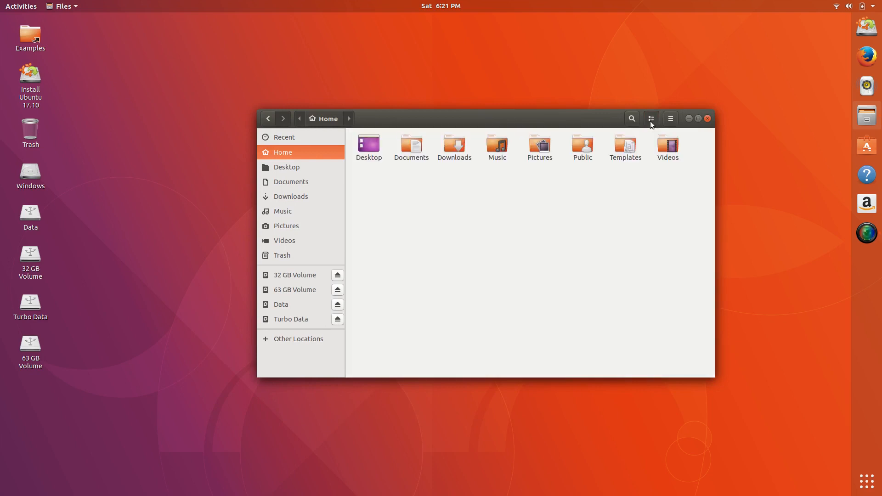
left_click(650, 121)
left_click(649, 123)
left_click(649, 122)
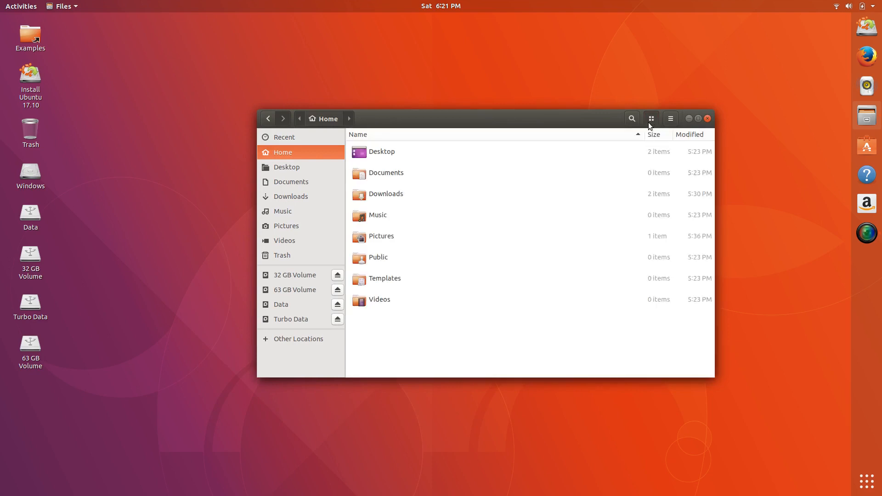
- Open two additional tabs showing the Home folder
left_click(670, 121)
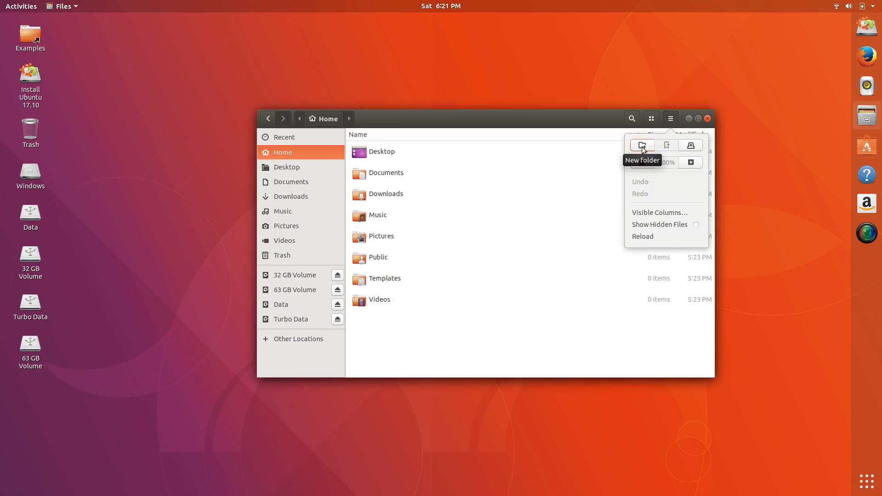
left_click(691, 147)
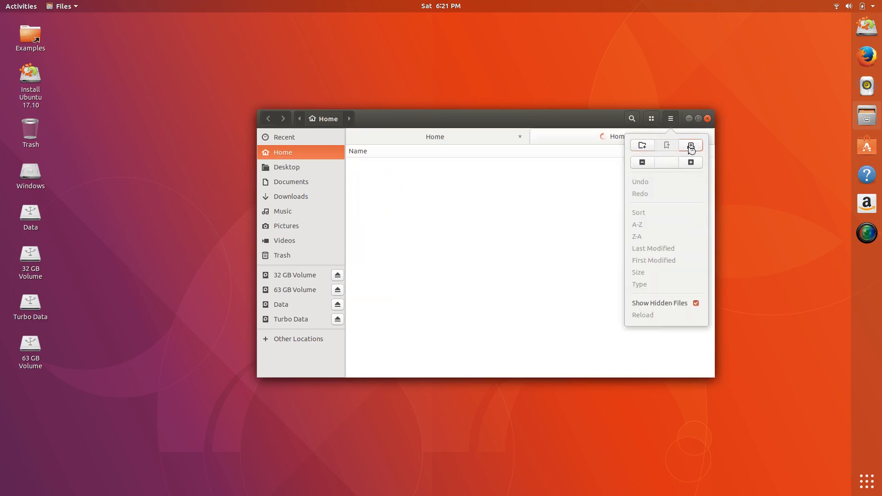
left_click(690, 147)
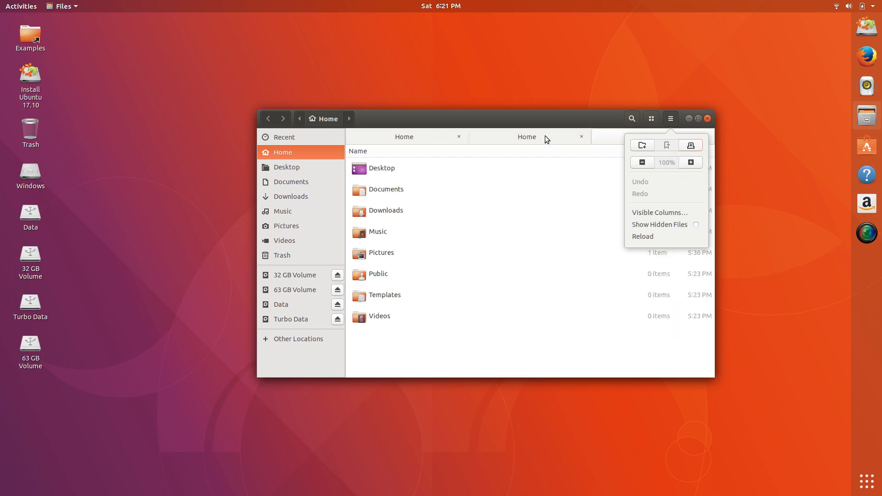
- Close one extra Home tab, then detach another into its own window and close that window
left_click(543, 135)
left_click(580, 136)
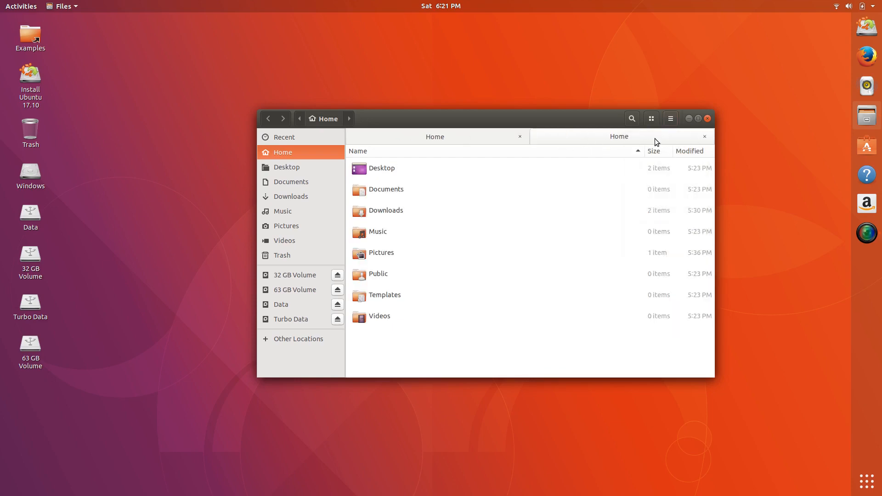
left_click_drag(656, 139, 143, 65)
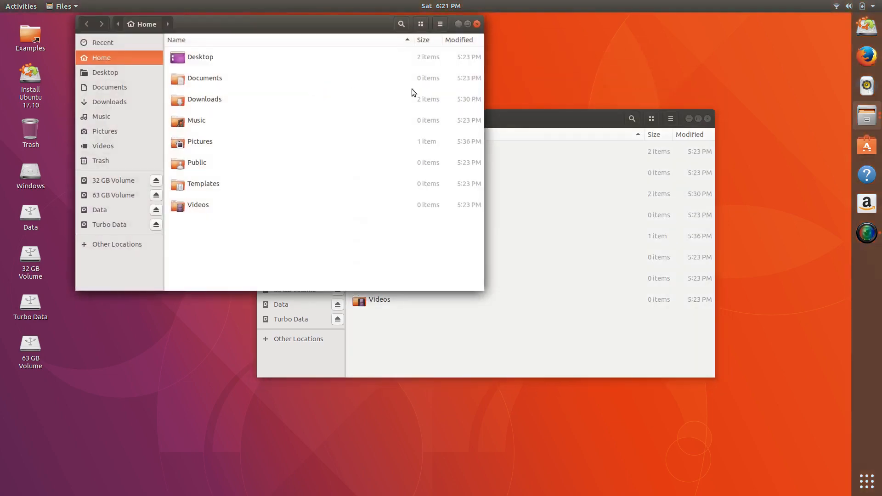
left_click(476, 24)
- Try the Home list at 50% and 200% zoom, and reset the zoom to 100%
left_click(671, 119)
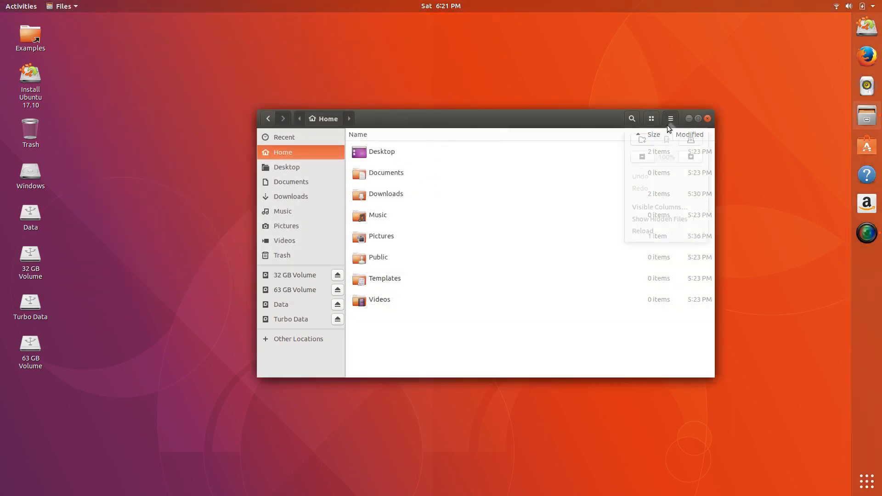
left_click(646, 165)
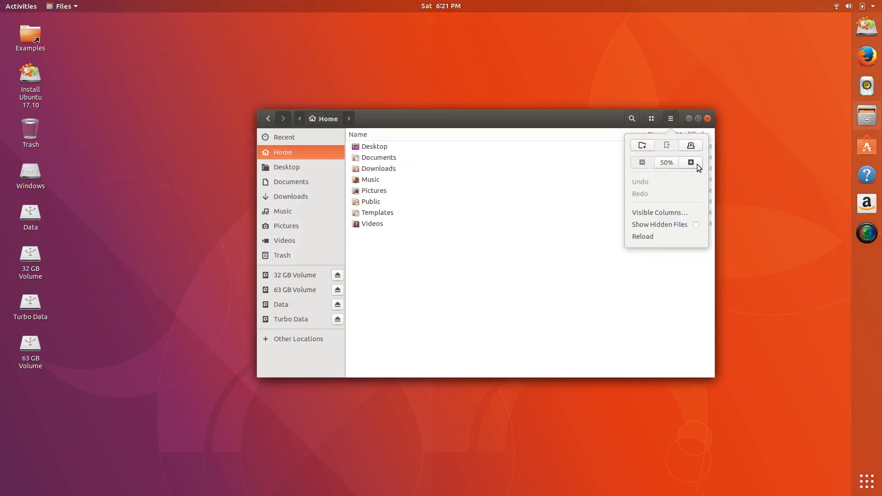
left_click(696, 164)
left_click(696, 165)
left_click(653, 163)
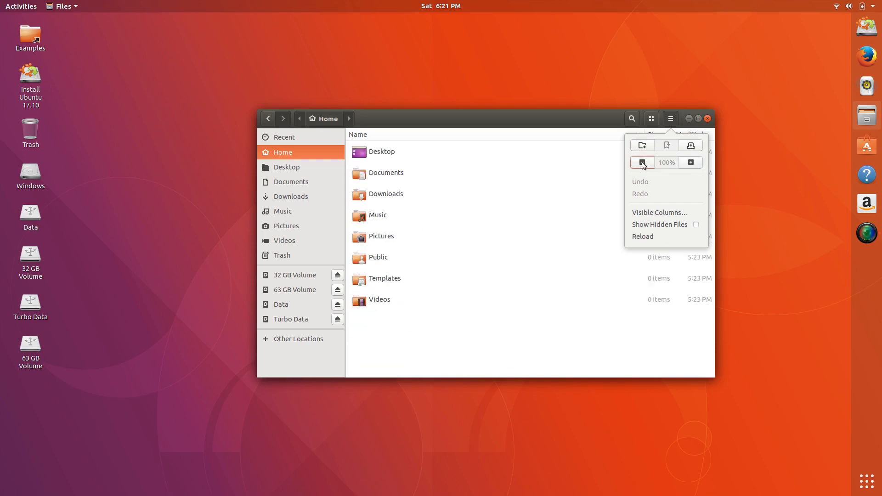
left_click(652, 164)
left_click(692, 162)
left_click(692, 162)
left_click(693, 161)
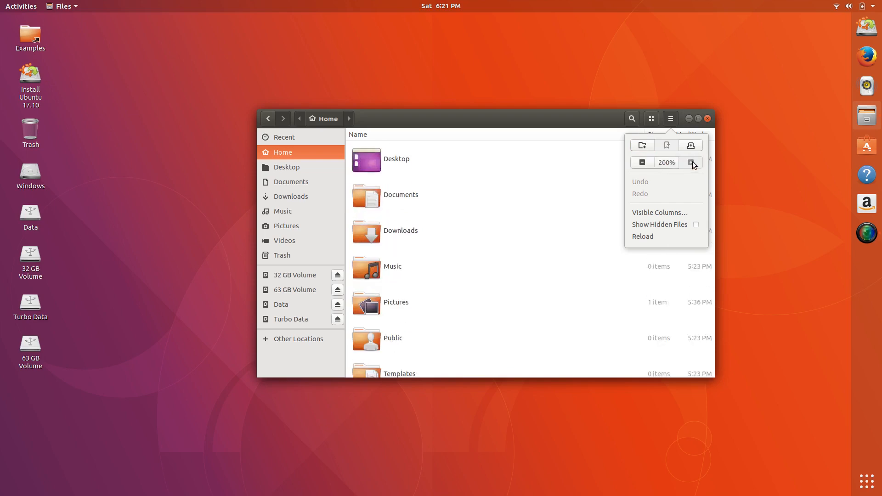
left_click(672, 165)
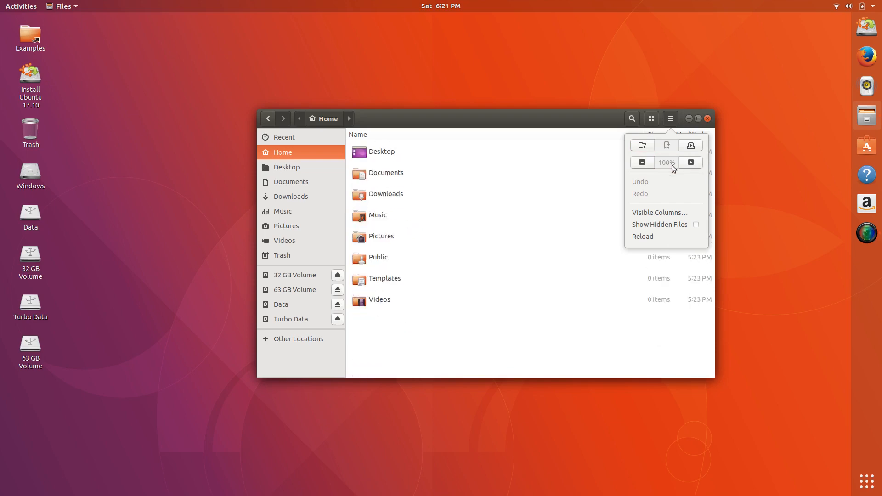
- Add the Recency and Modified — Time columns to the Home folder's list view
left_click(660, 214)
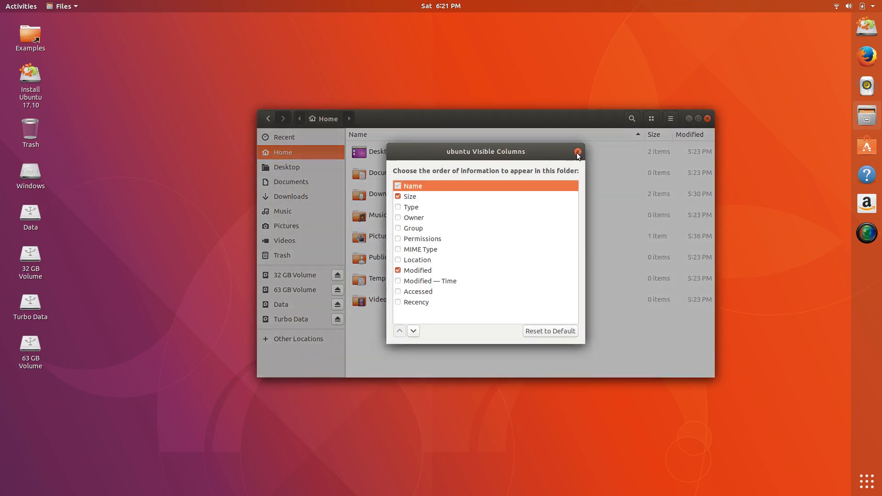
left_click_drag(577, 152, 599, 132)
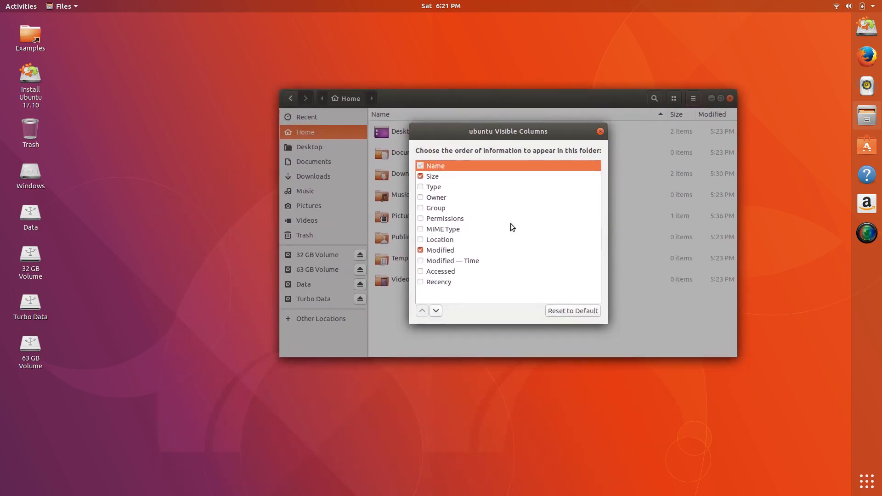
left_click(420, 285)
left_click(420, 285)
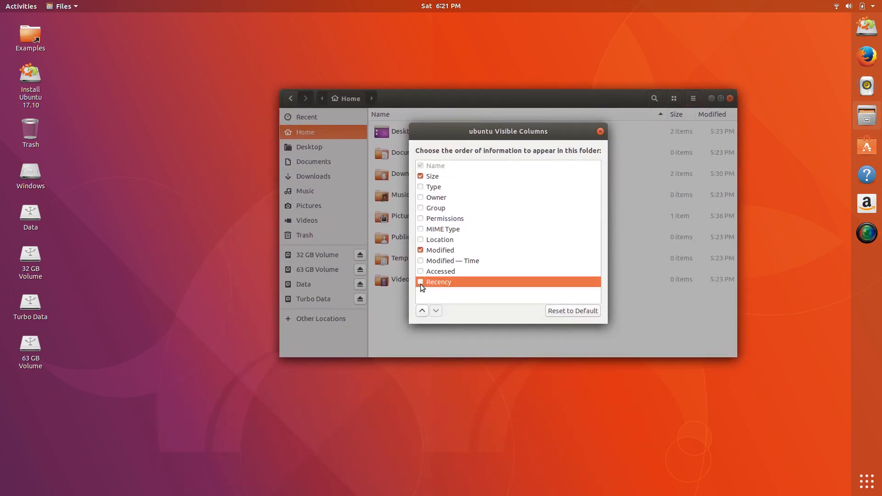
left_click(420, 283)
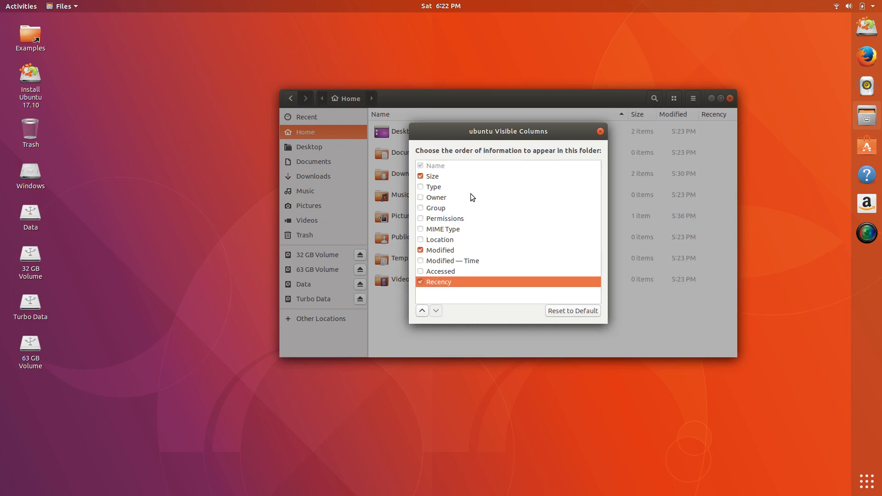
left_click(441, 272)
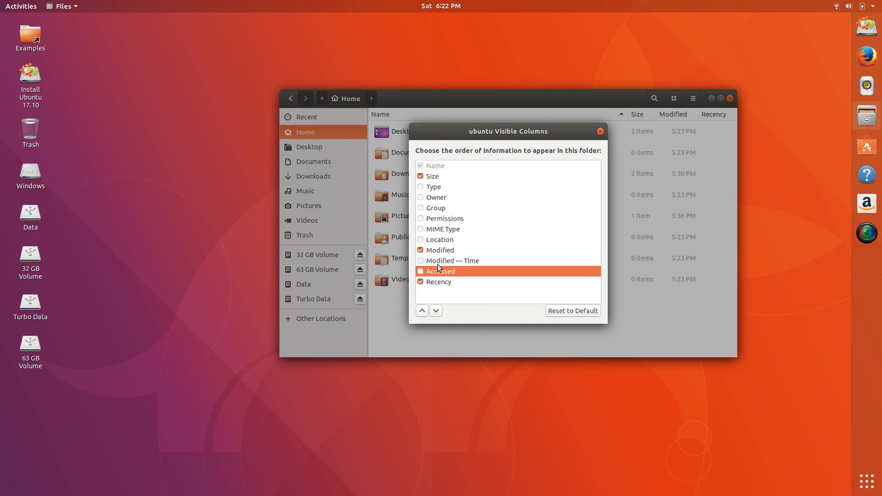
left_click(438, 263)
left_click(420, 261)
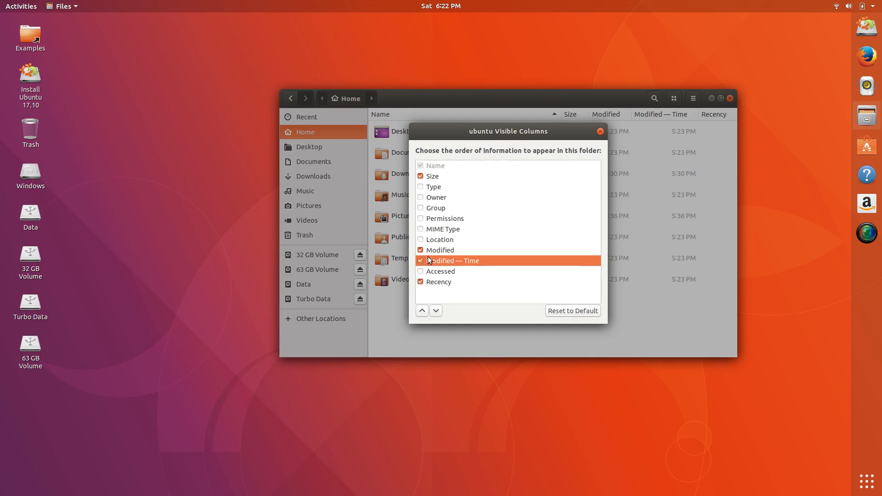
left_click_drag(518, 131, 483, 144)
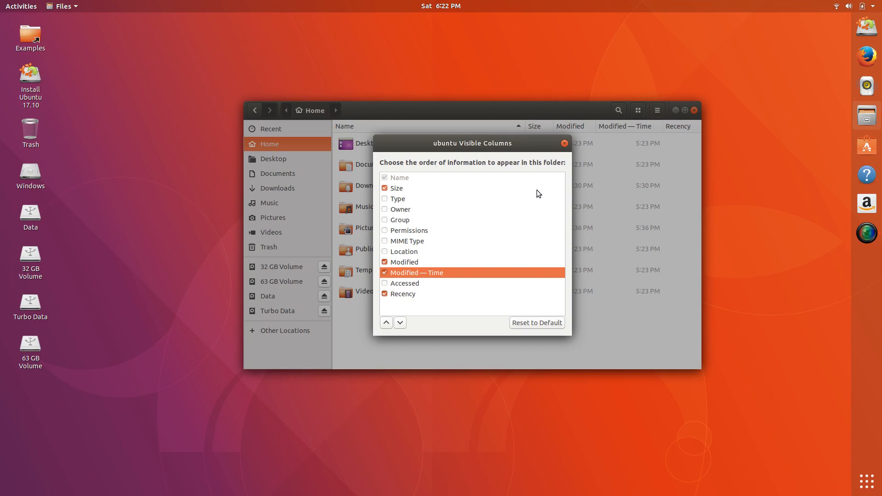
left_click(565, 143)
- Create a new folder named Hello in the Home folder
right_click(674, 166)
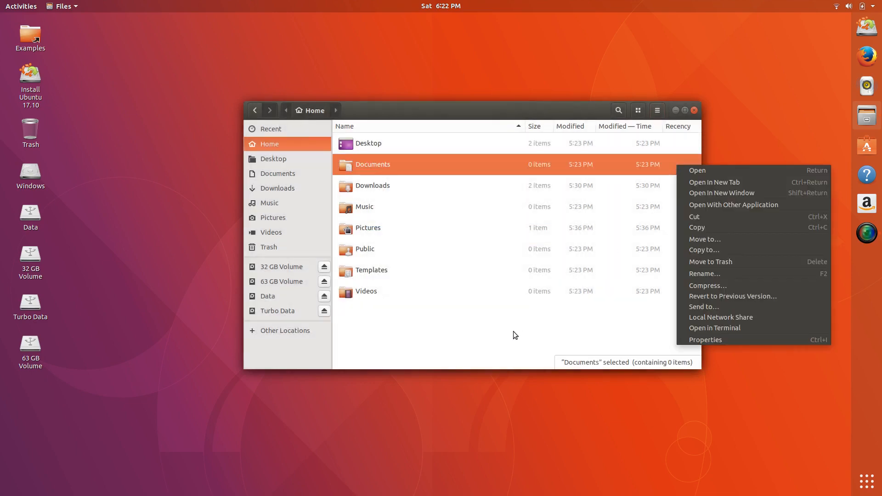
left_click(551, 307)
right_click(506, 309)
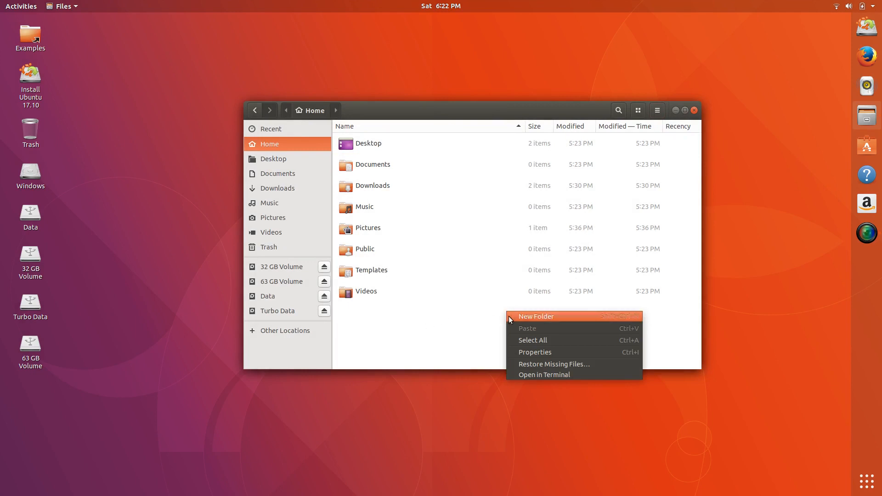
left_click(509, 316)
type("Hello")
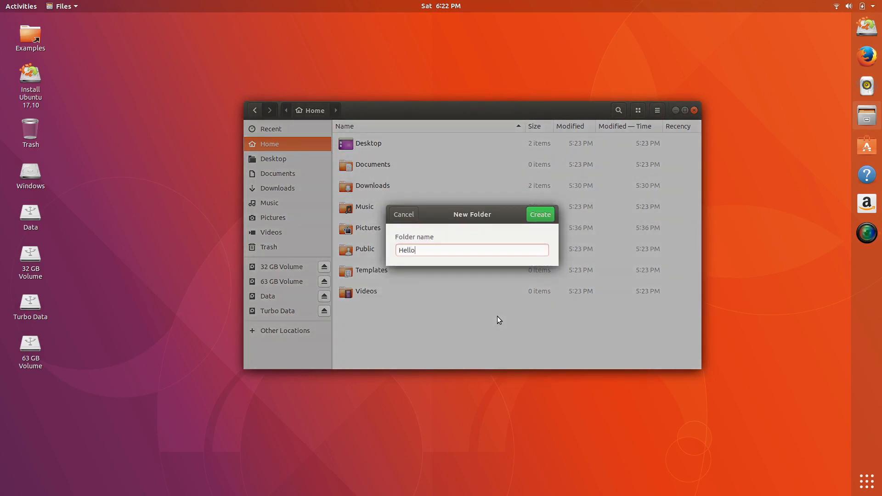
key("Return")
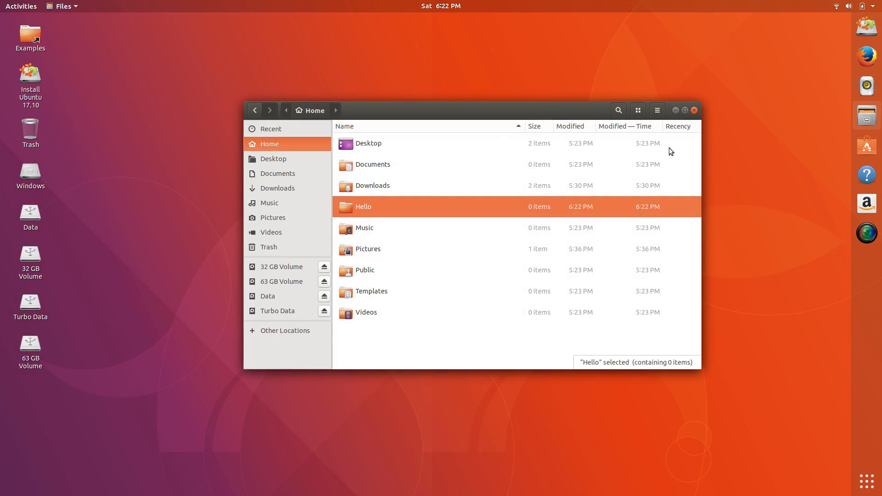
- Sort the Home list by Recency and hide the Recency column
left_click(670, 127)
left_click(679, 129)
right_click(682, 129)
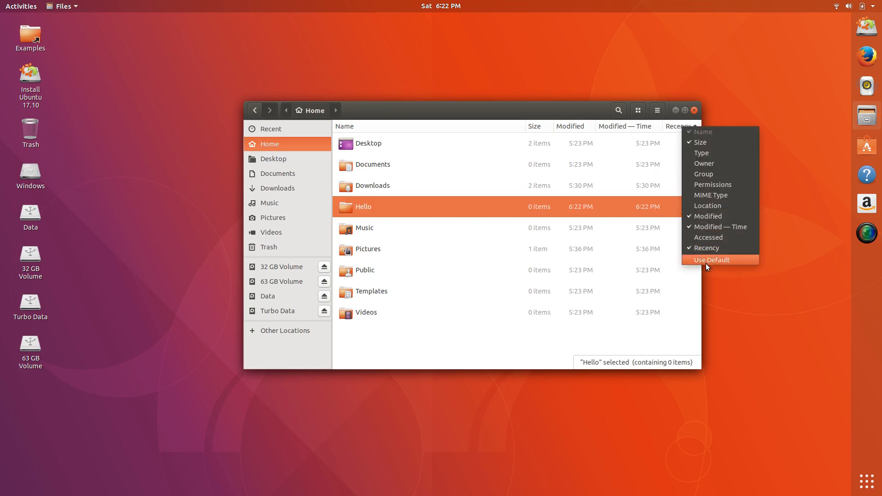
left_click(707, 248)
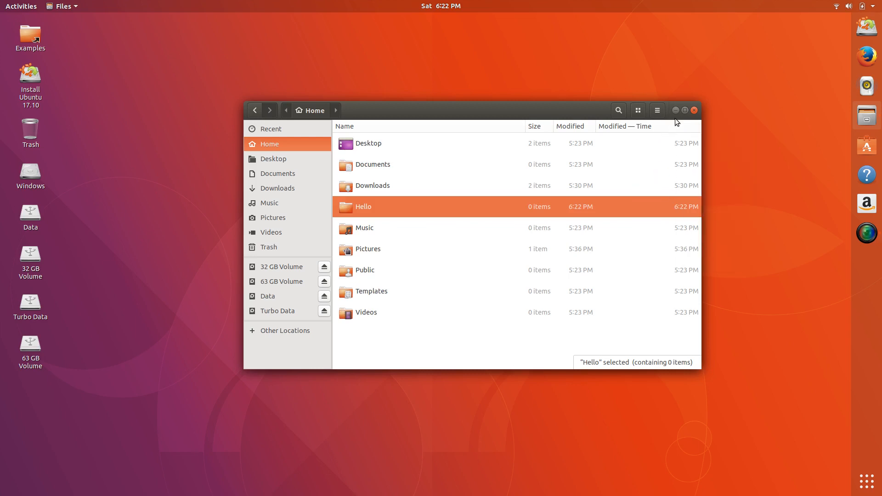
- Reload the Home folder's file list and shift the Files window toward the desktop icons
left_click(658, 110)
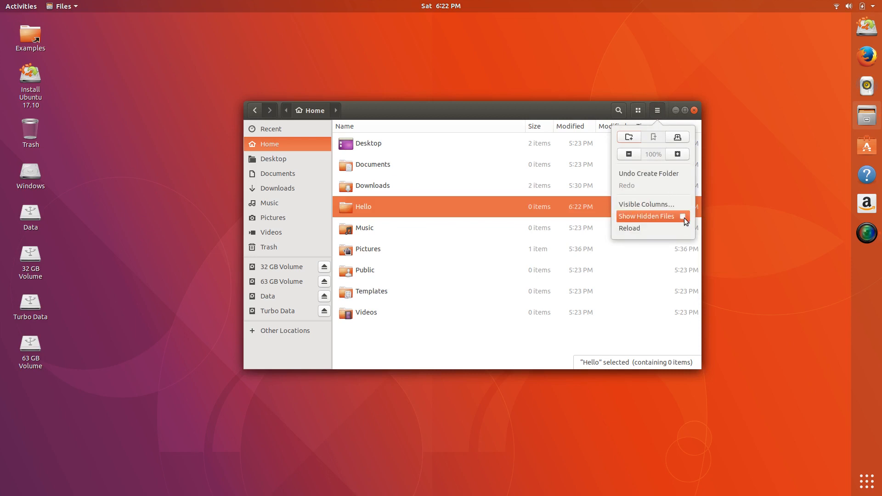
left_click(666, 229)
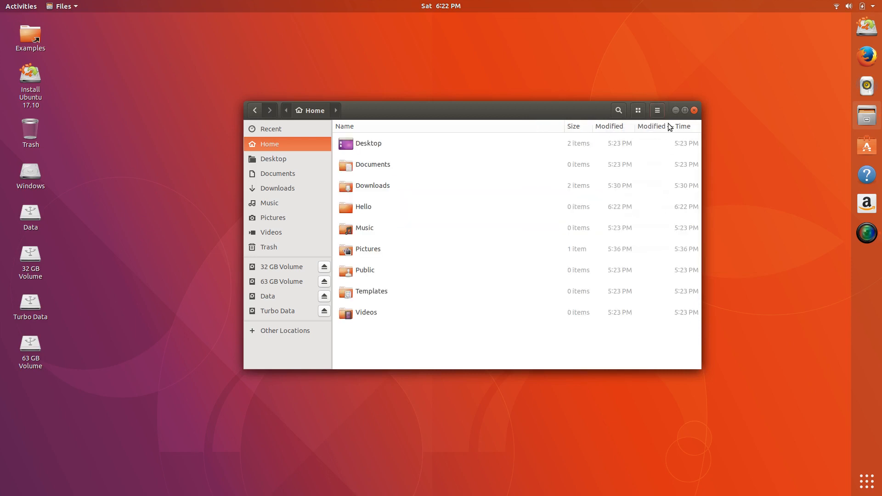
left_click(59, 7)
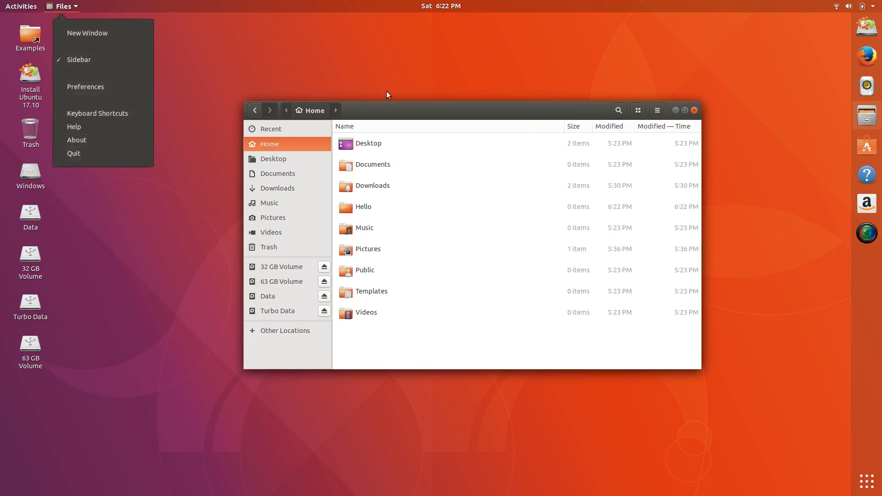
left_click(381, 110)
left_click_drag(382, 109, 334, 114)
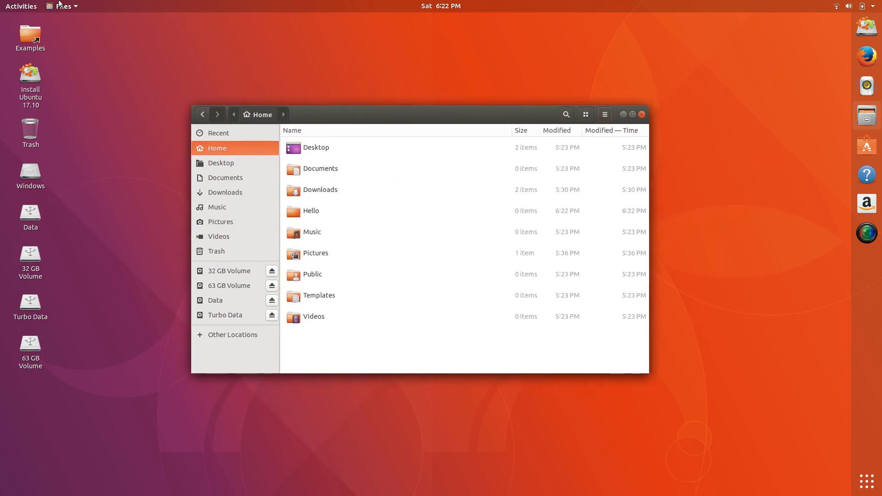
- Open a second Files window and move it so that it overlaps only the lower corner of the first
left_click(36, 2)
left_click(184, 171)
left_click(61, 6)
left_click(83, 32)
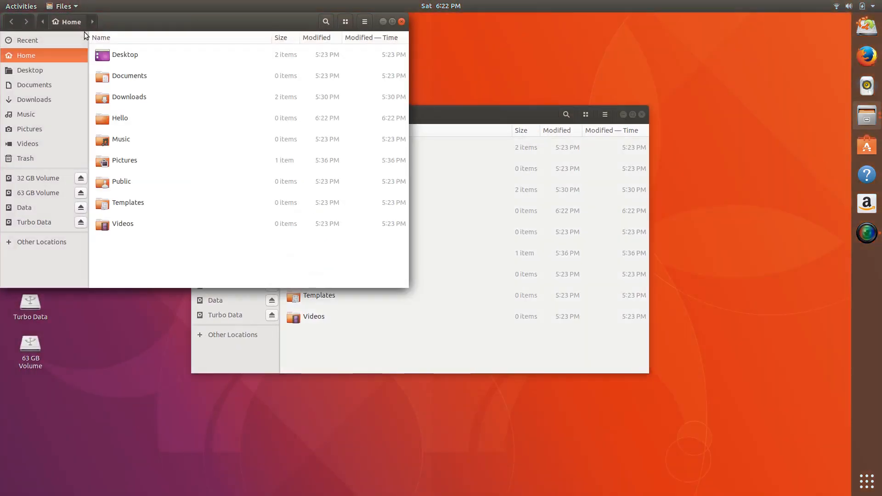
left_click_drag(125, 25, 534, 220)
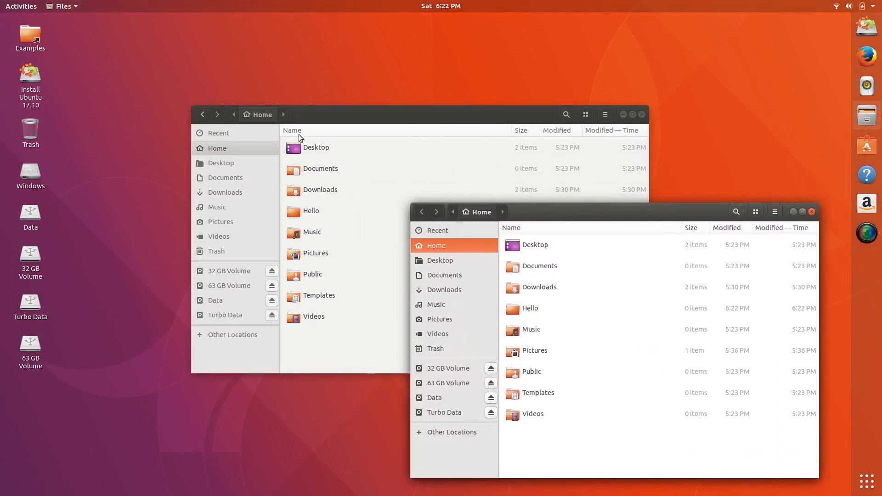
- Hide the sidebar in the Files windows and show it again
left_click(70, 5)
left_click(96, 59)
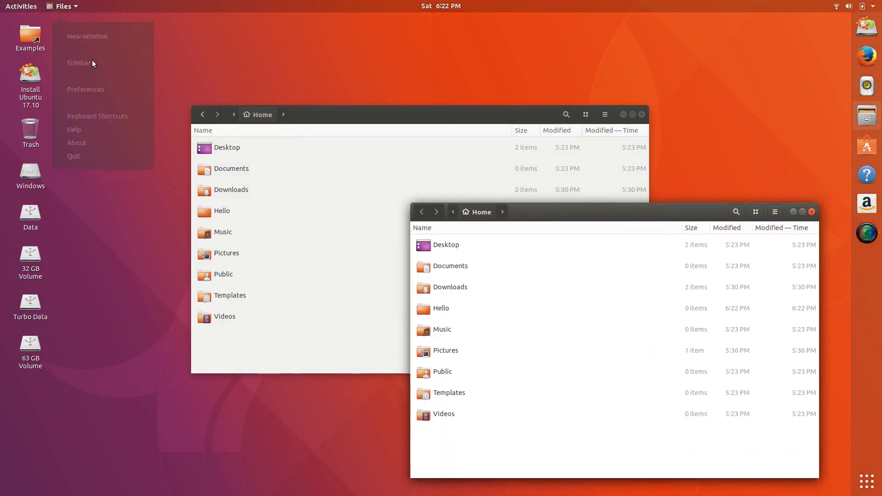
left_click(71, 8)
left_click(84, 62)
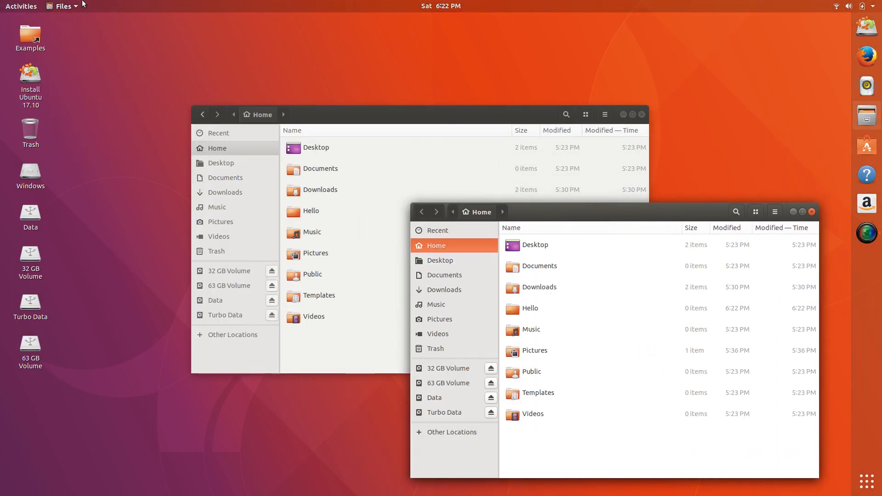
- Look through both pages of the Files keyboard shortcuts overview and close it
left_click(69, 7)
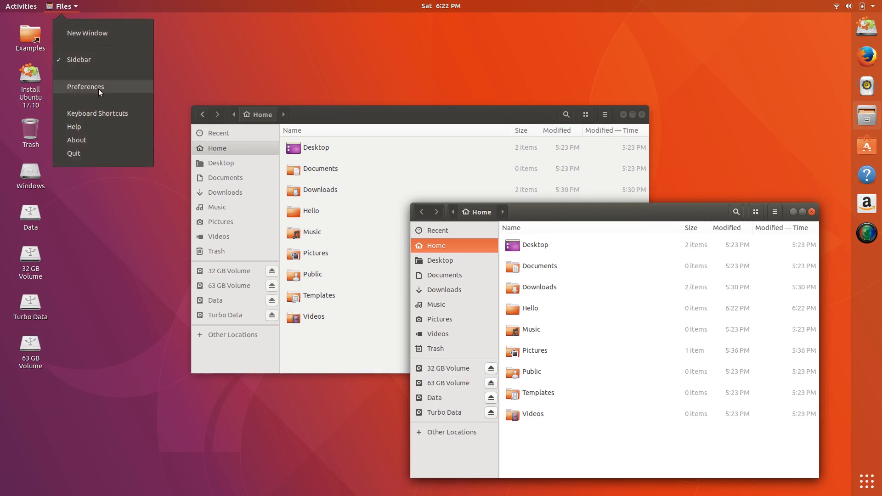
left_click(106, 112)
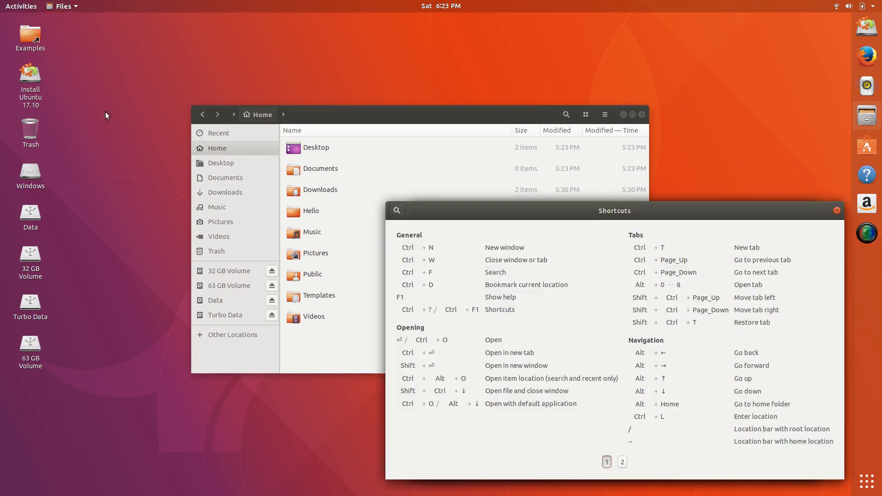
left_click_drag(539, 212, 480, 192)
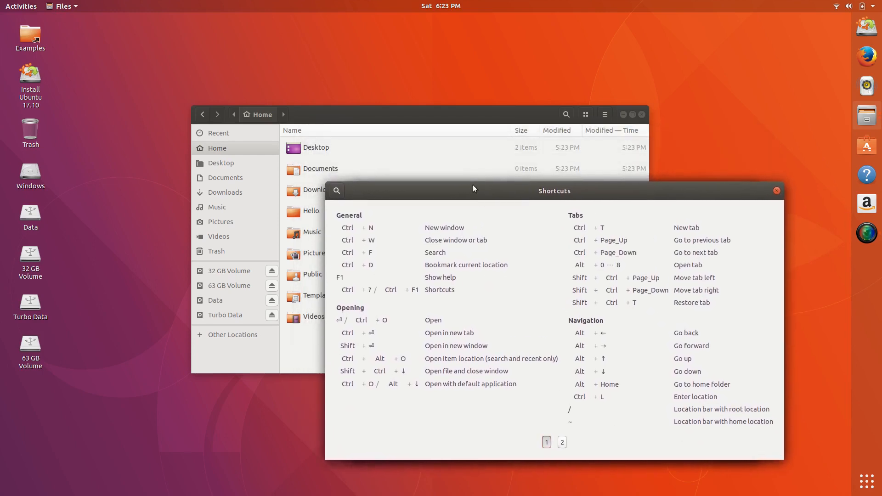
left_click(563, 442)
left_click(547, 443)
left_click(562, 442)
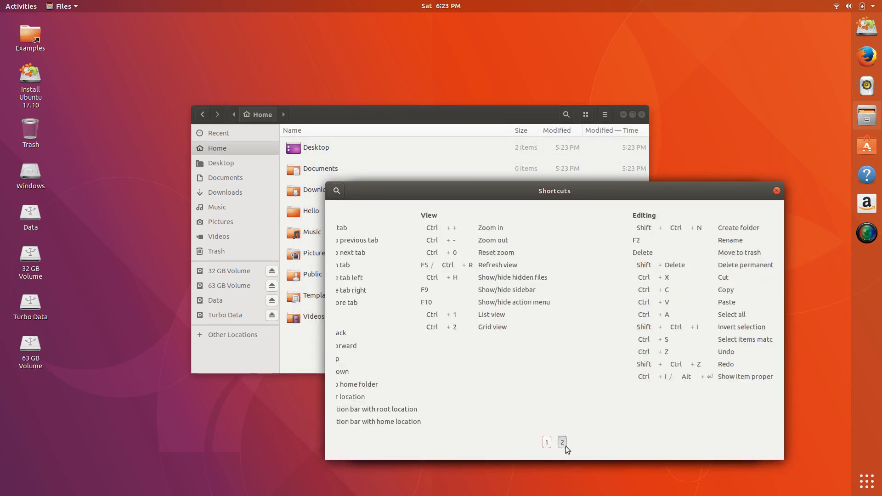
left_click(546, 443)
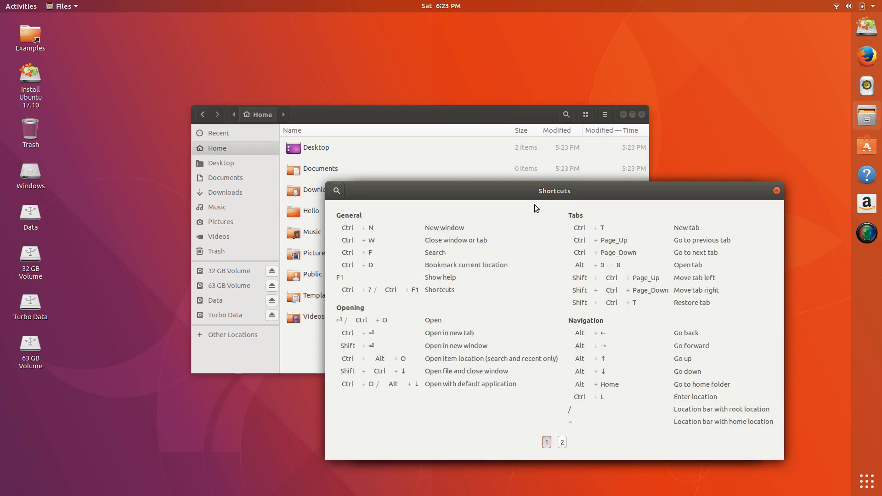
left_click_drag(535, 193, 509, 178)
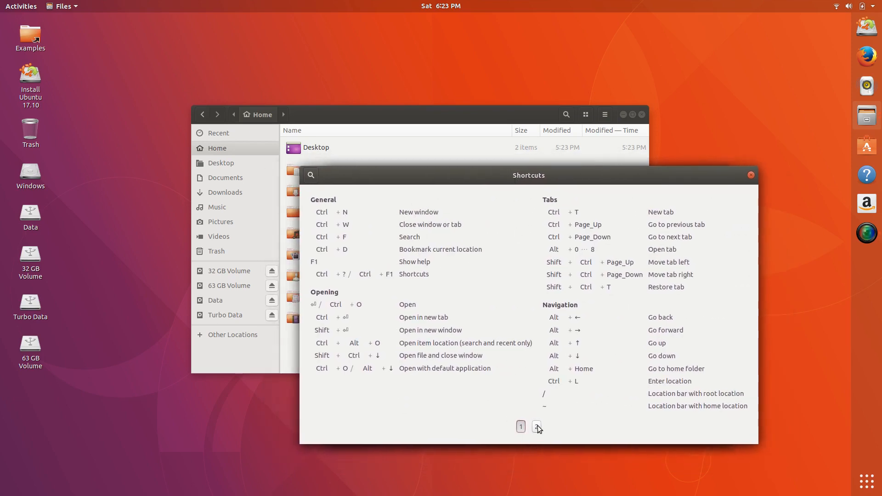
left_click(537, 427)
left_click(522, 427)
left_click(536, 427)
left_click(524, 427)
left_click(537, 428)
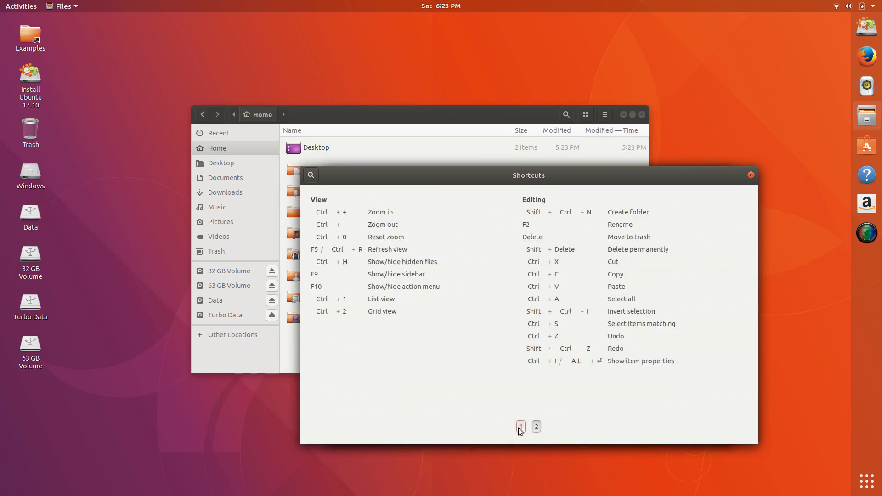
left_click(521, 427)
left_click(535, 428)
left_click(522, 429)
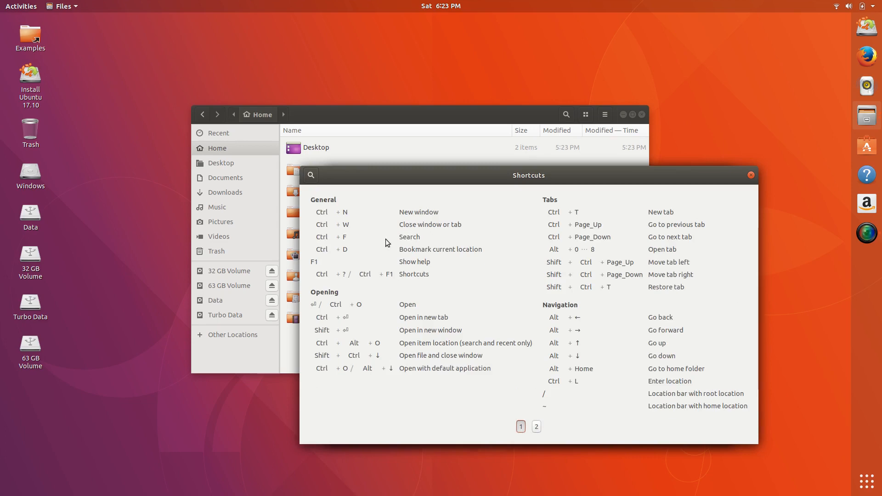
left_click(751, 175)
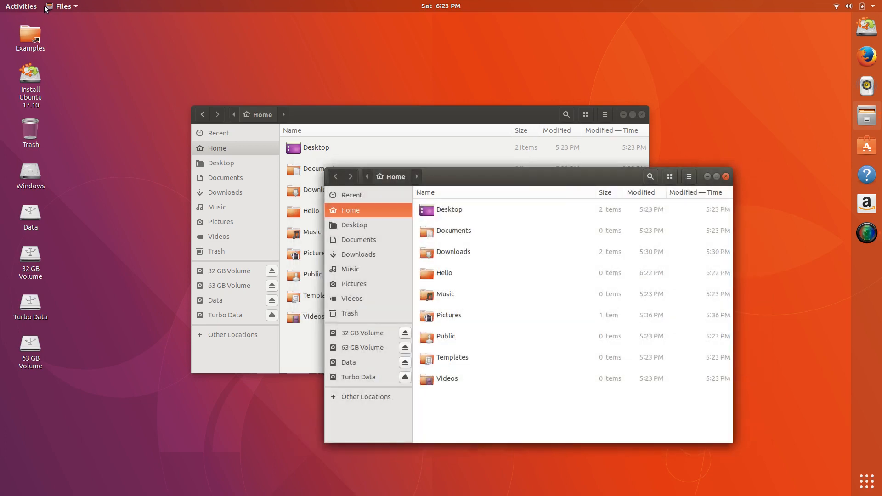
- Search the Files keyboard shortcuts for "New", clear the search and close the overview
left_click(59, 6)
left_click(119, 112)
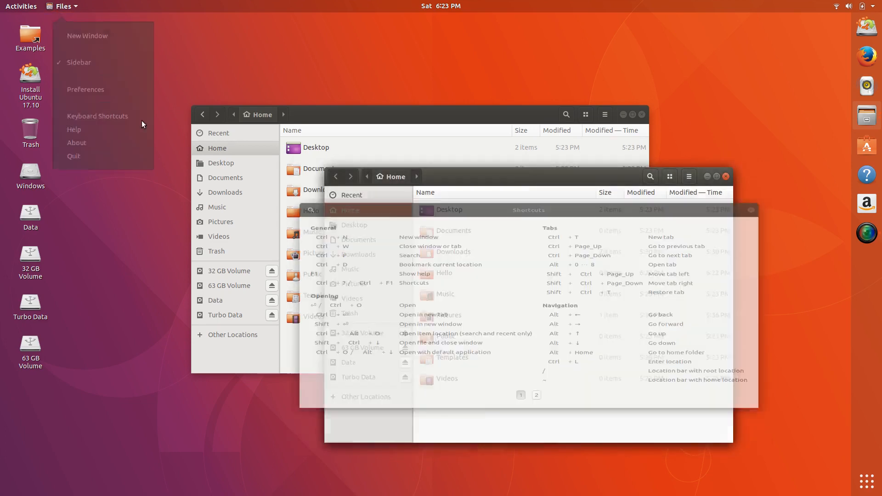
left_click(313, 175)
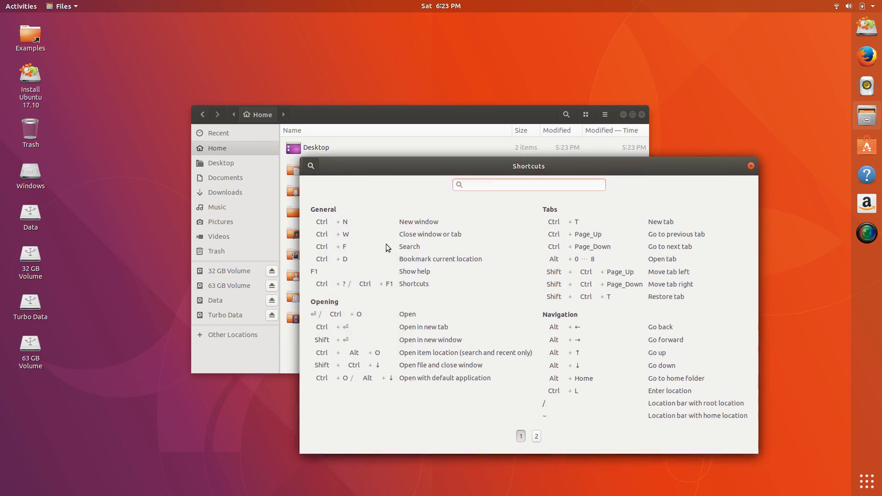
type("New")
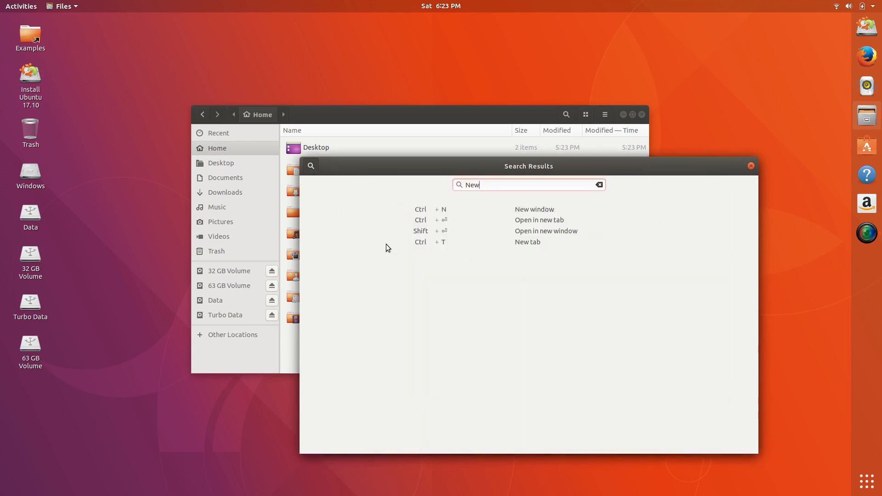
left_click(600, 185)
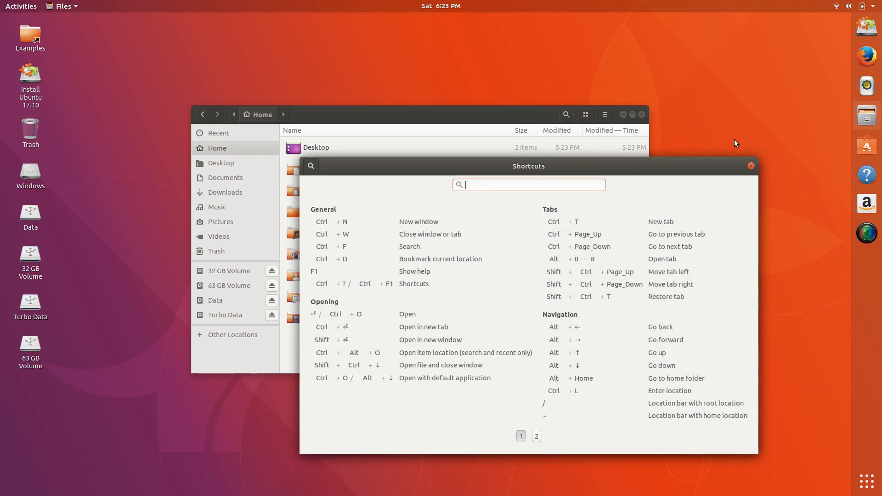
left_click(751, 166)
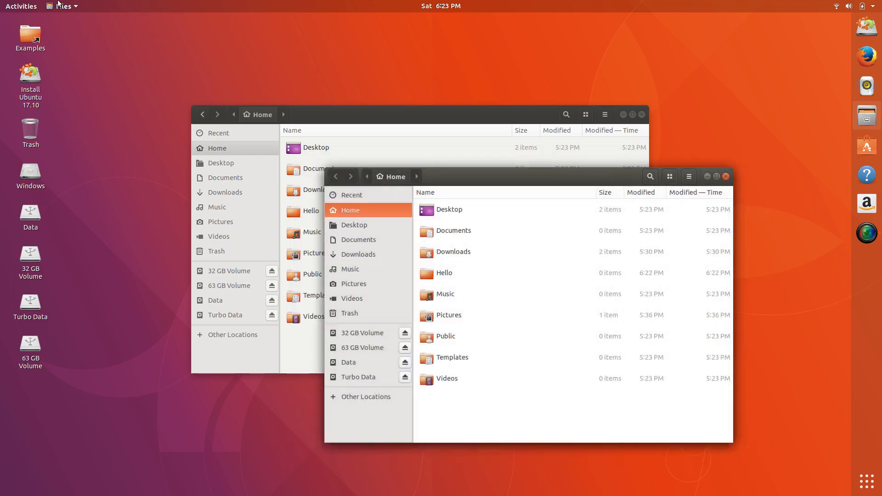
- Open the Files help, skim the files and folders guide, and close it
left_click(58, 4)
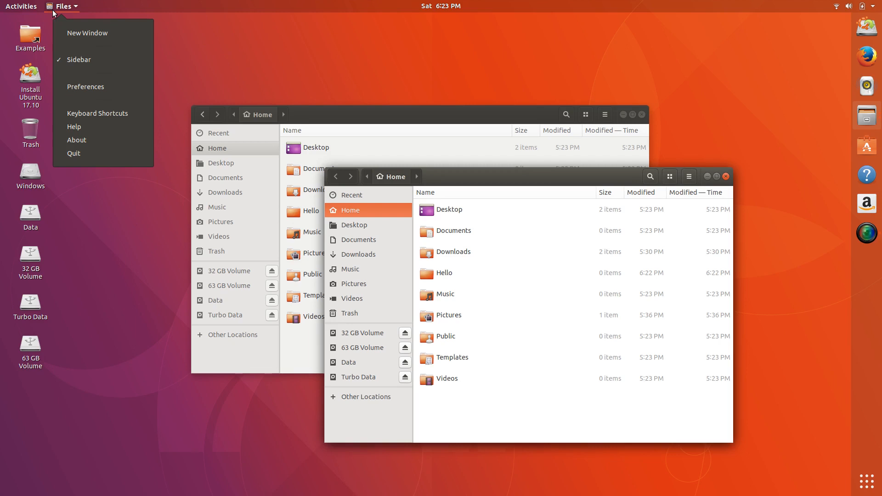
left_click(103, 131)
scroll(155, 81, "down", 5)
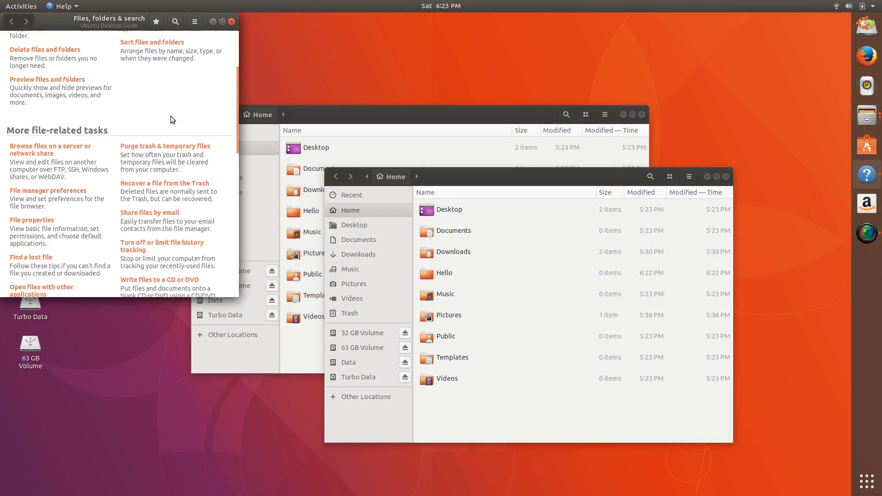
scroll(170, 116, "up", 2)
key("ctrl+w")
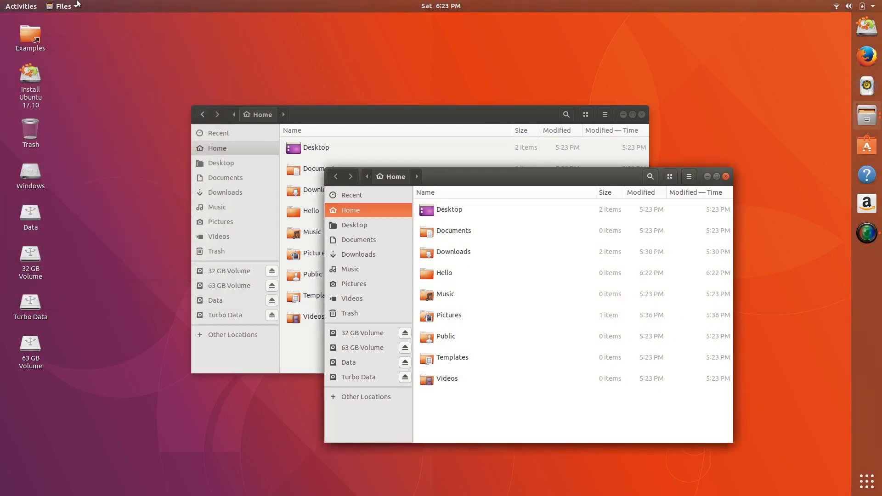
- Examine the version information and credits of the Files application, and close the About dialog
left_click(63, 6)
left_click(111, 140)
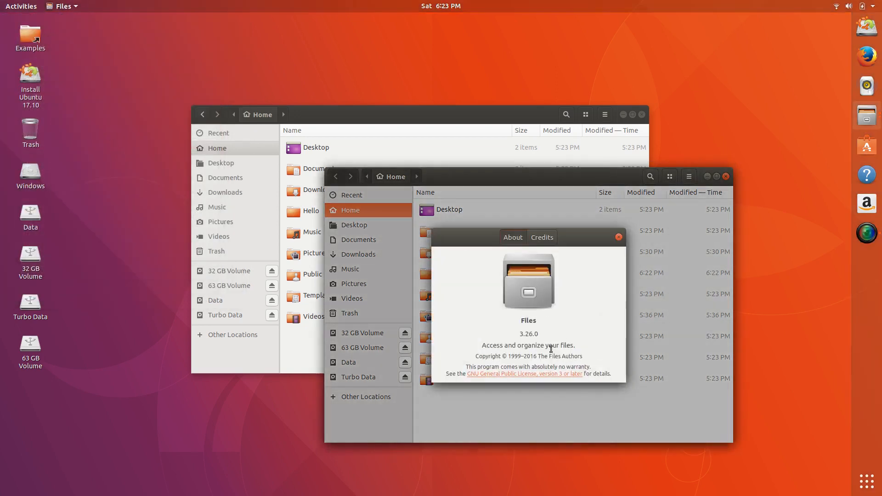
left_click(545, 239)
left_click(514, 236)
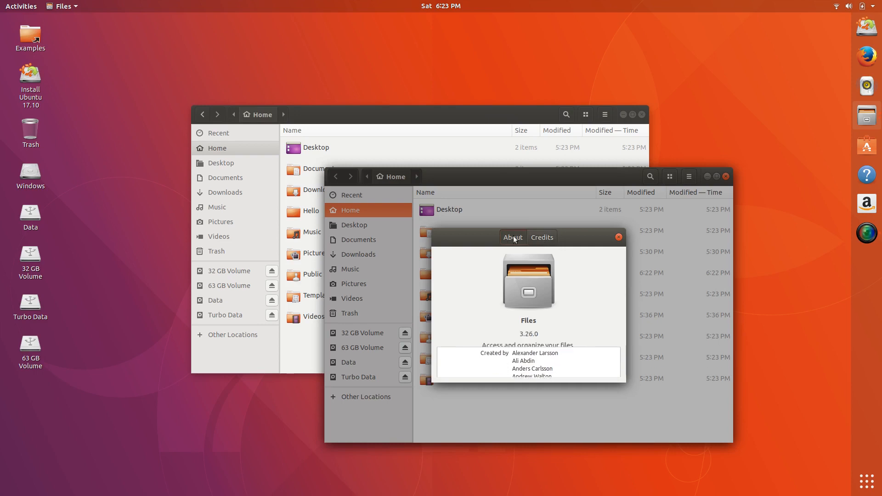
left_click(538, 235)
left_click_drag(551, 359, 501, 341)
scroll(530, 345, "down", 5)
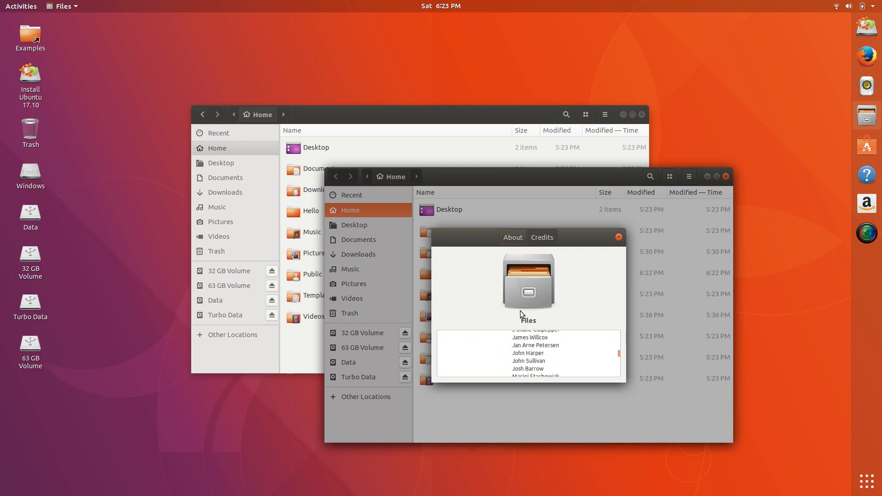
left_click(619, 237)
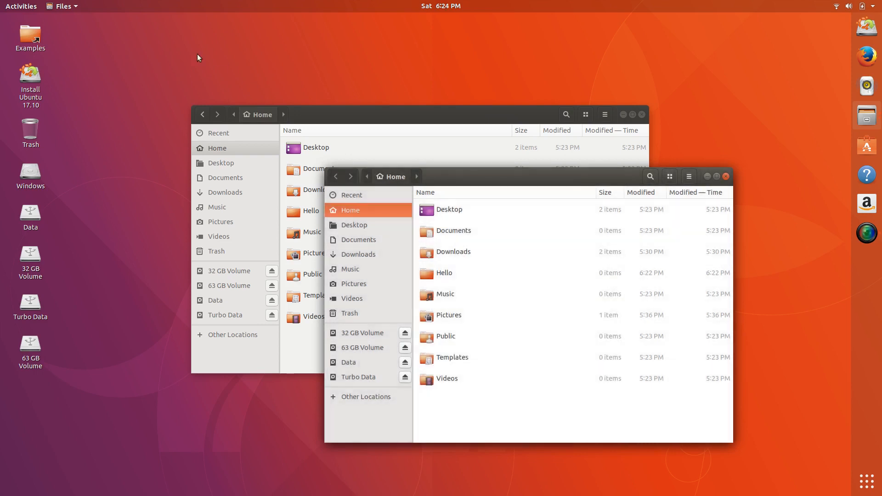
- Move the two Files windows farther apart on the desktop
left_click(67, 5)
left_click(147, 257)
left_click_drag(574, 176, 584, 193)
left_click_drag(464, 117, 431, 92)
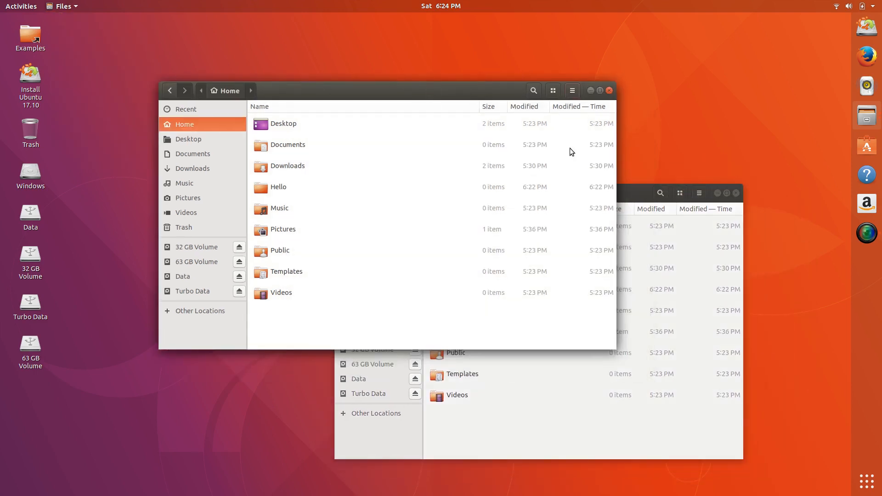
- Set the desktop background to the wallpaper of the red-and-white lighthouse on a sea cliff
left_click(739, 110)
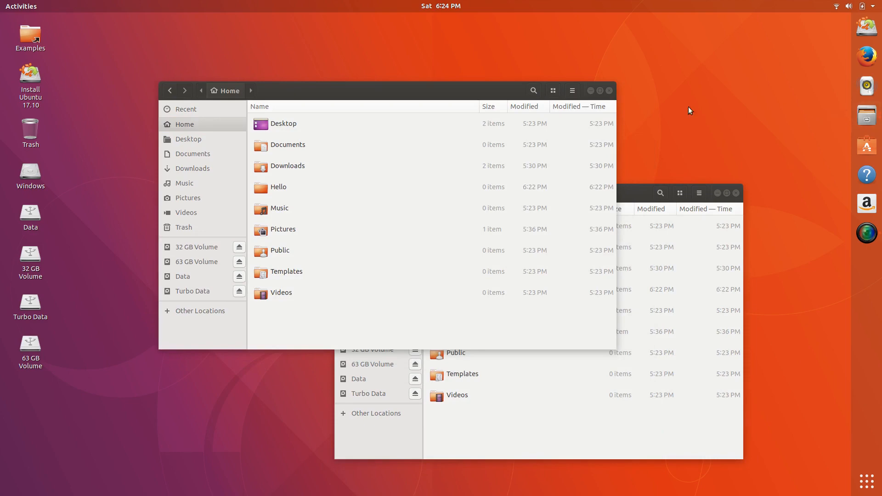
right_click(651, 95)
left_click(697, 159)
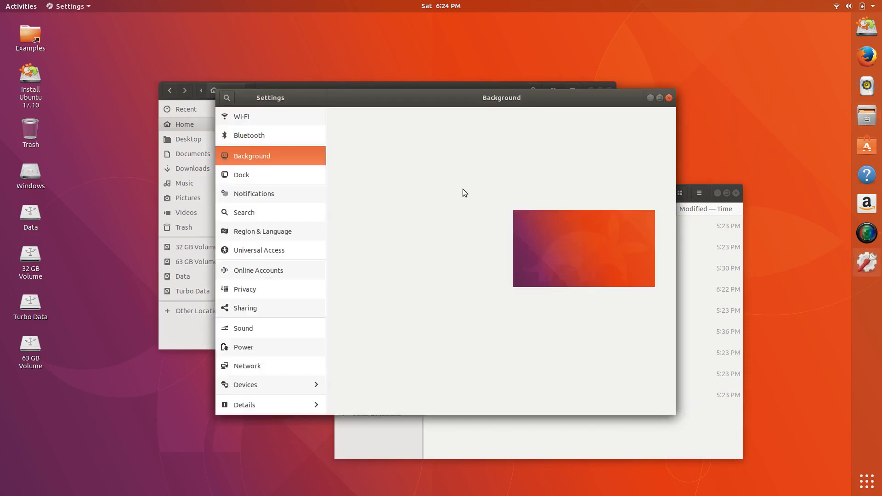
left_click(401, 244)
scroll(376, 296, "down", 5)
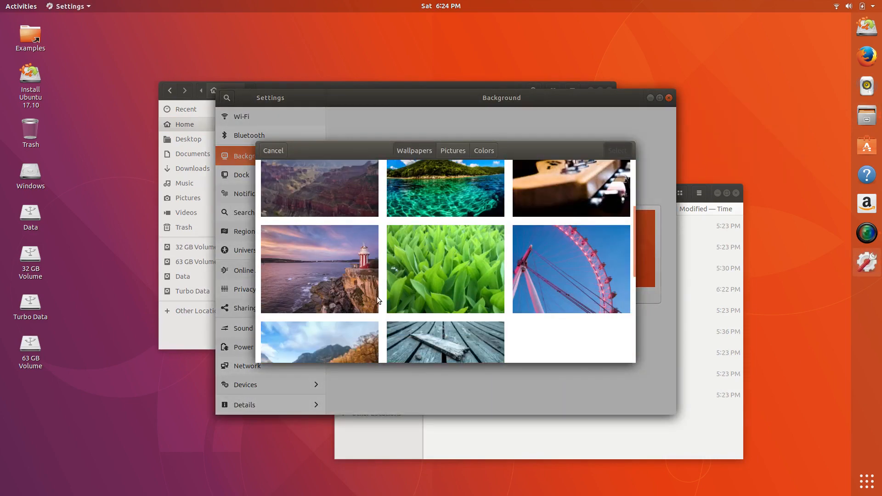
scroll(342, 244, "up", 2)
left_click(342, 246)
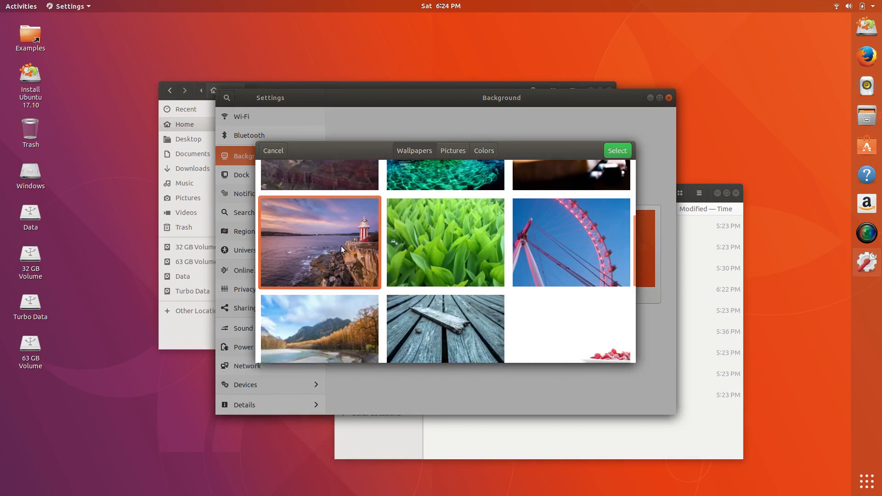
left_click(615, 149)
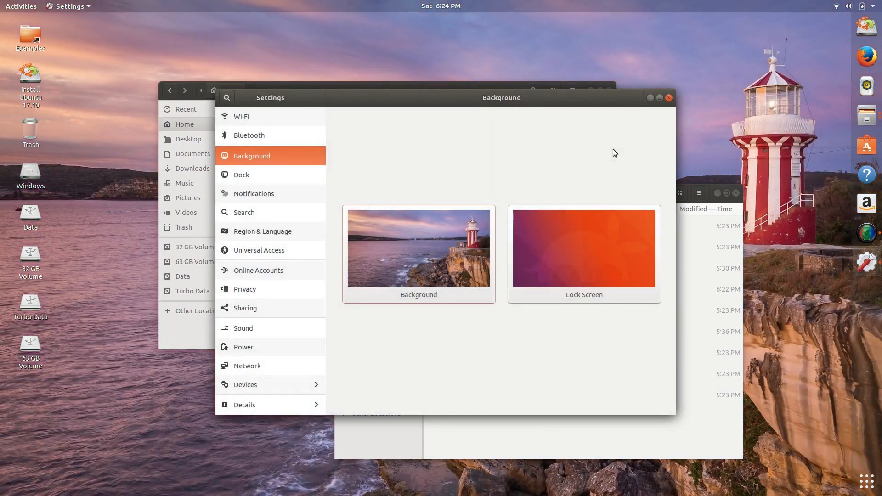
- Close the Settings window and spread the two Files windows apart on the desktop
left_click(669, 98)
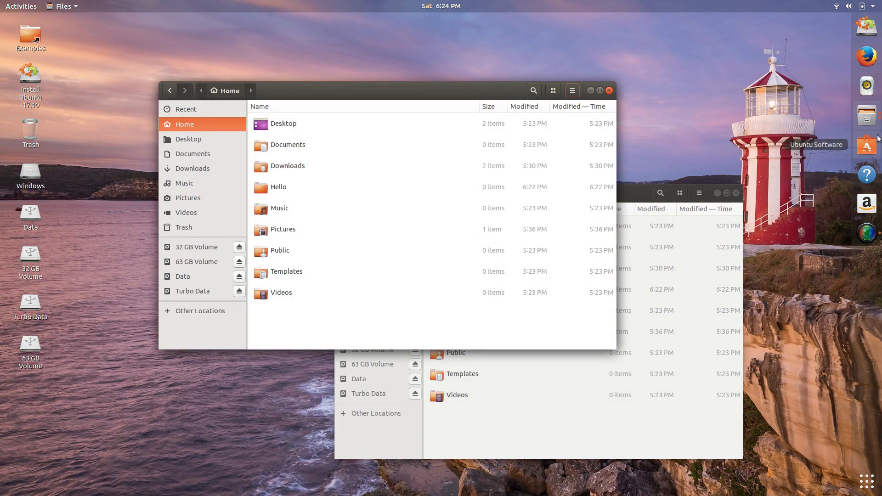
left_click(871, 123)
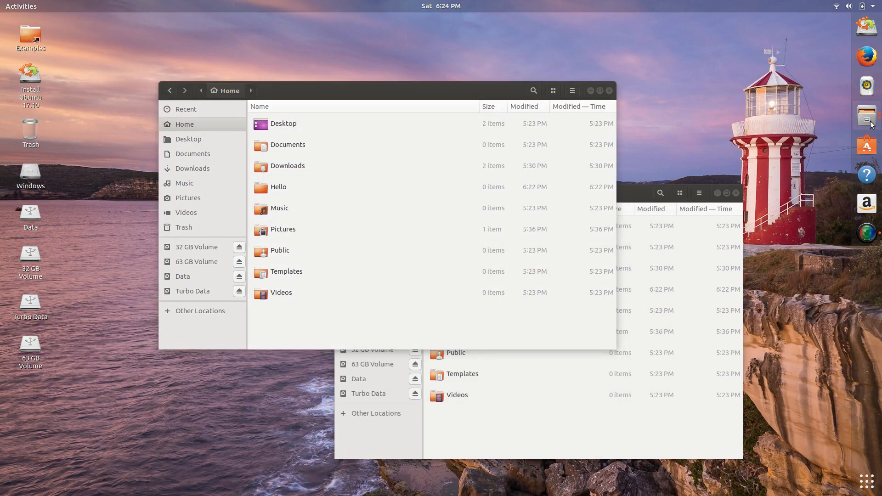
left_click_drag(473, 87, 377, 79)
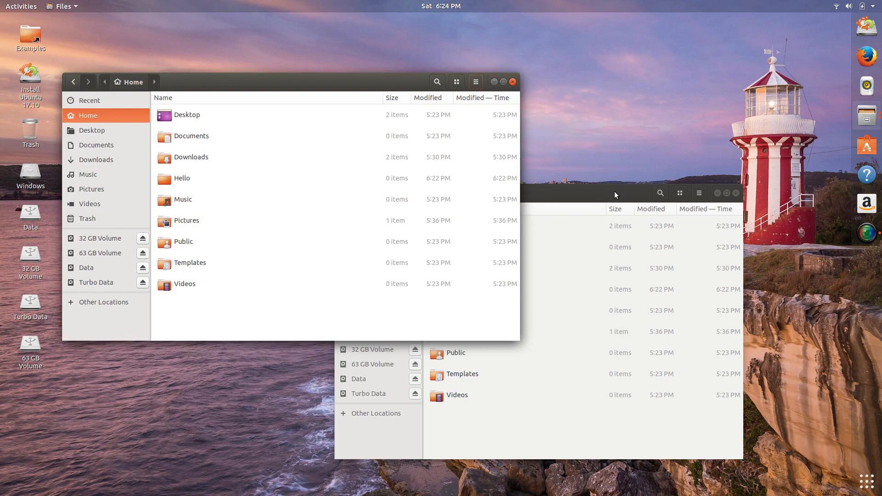
left_click_drag(615, 191, 610, 192)
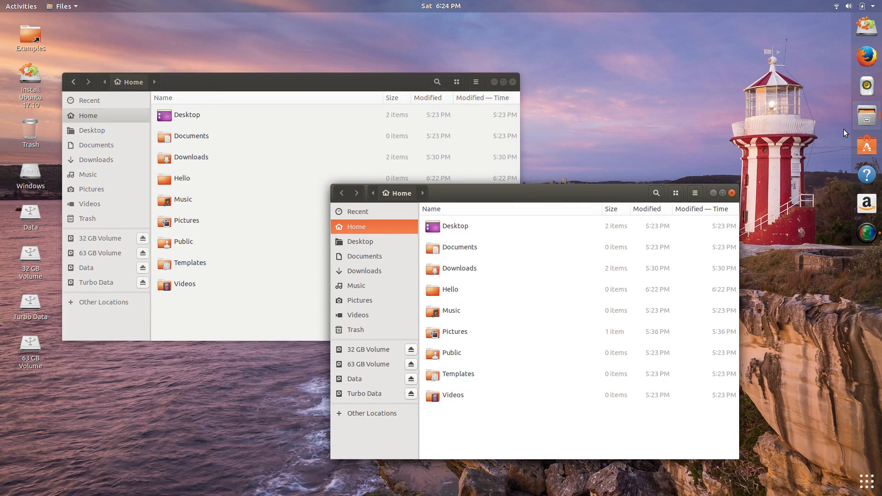
- Show and hide the Dock previews of the two open Files windows several times
left_click(860, 119)
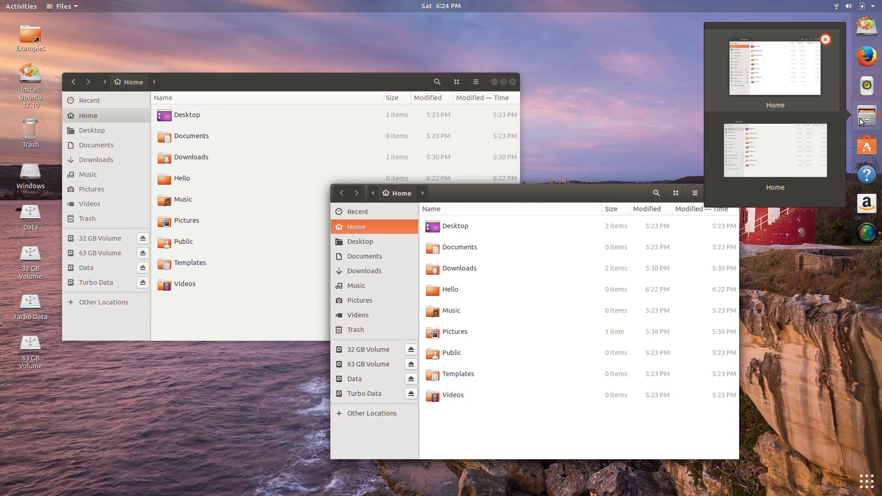
left_click(861, 120)
left_click(861, 121)
left_click(860, 121)
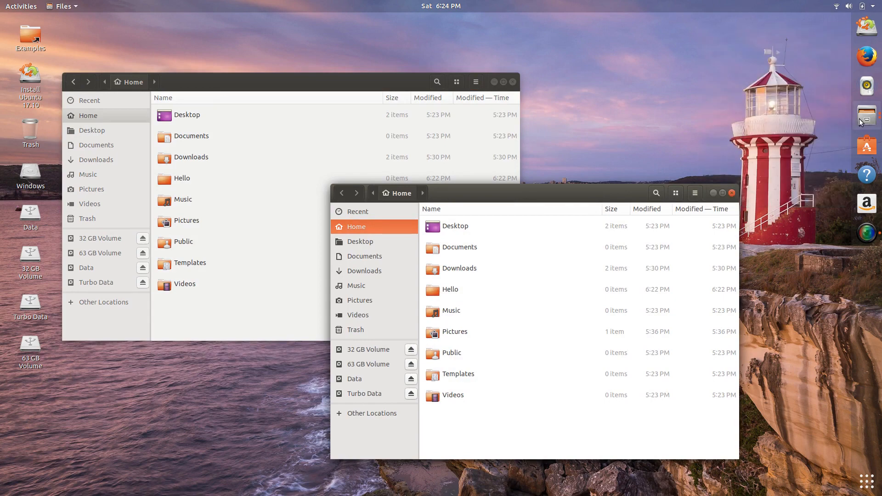
left_click(861, 121)
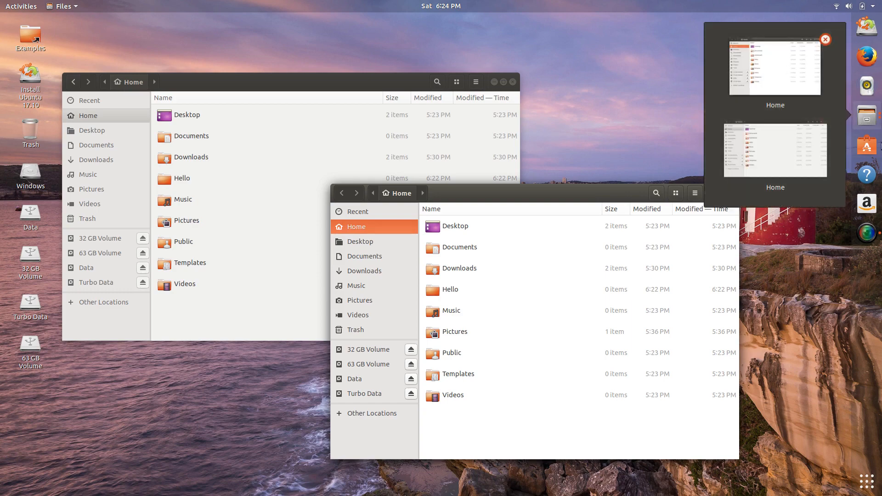
left_click(868, 122)
left_click(868, 122)
left_click(868, 122)
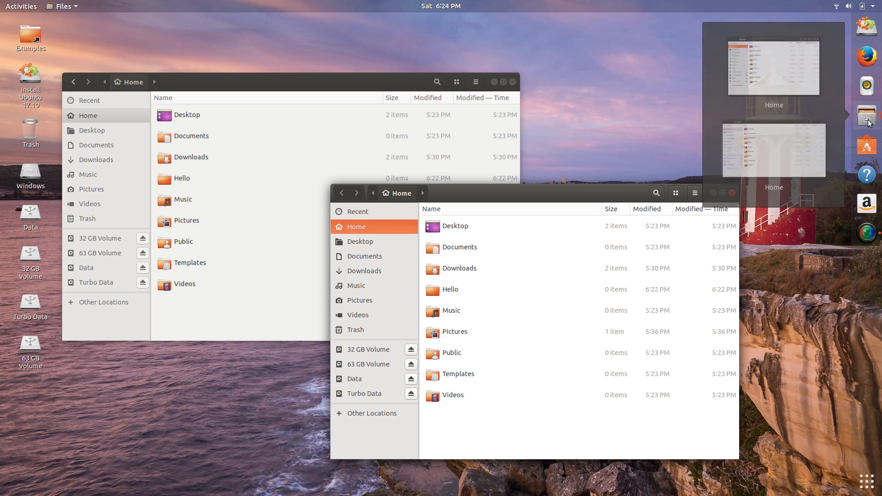
left_click(868, 123)
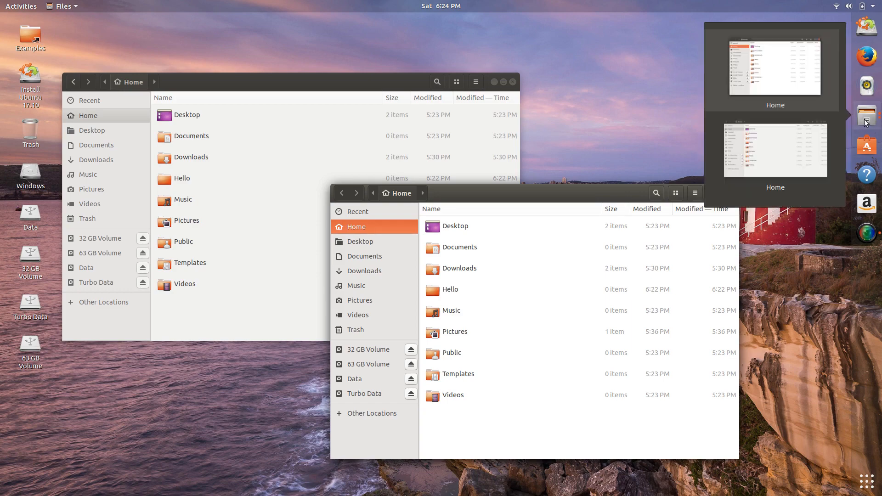
- Switch back and forth between the two Files windows through their Dock previews
left_click(802, 136)
left_click(867, 117)
left_click(817, 130)
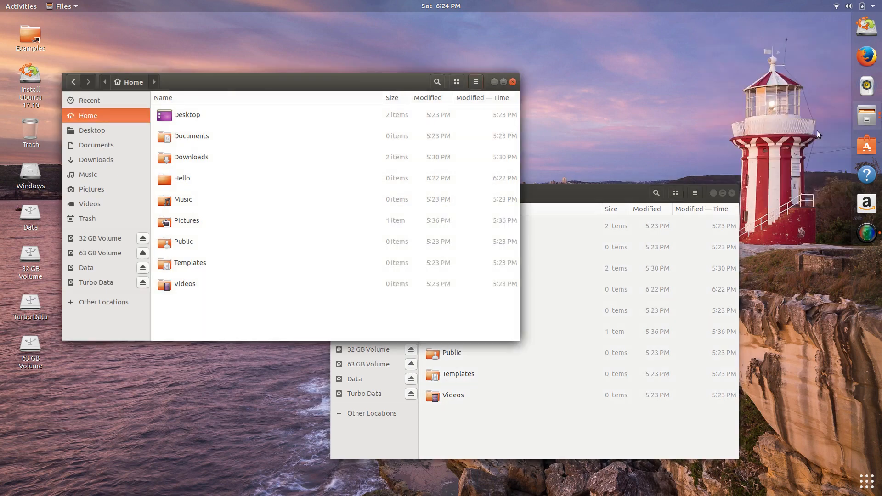
left_click(867, 117)
left_click(788, 159)
left_click(870, 119)
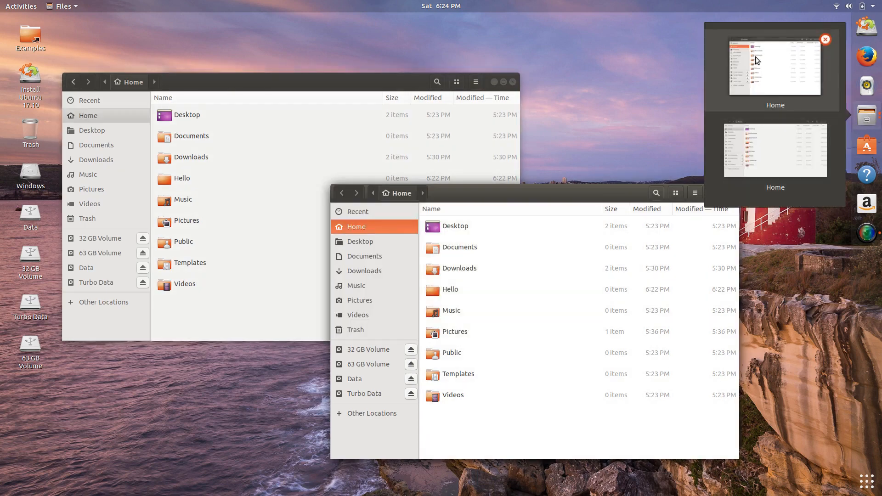
left_click(868, 117)
left_click(770, 72)
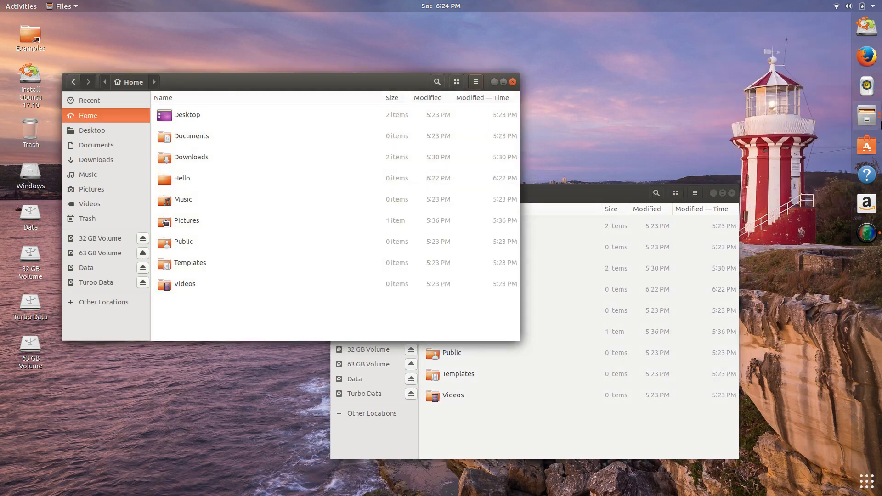
left_click(879, 121)
left_click(798, 93)
left_click(879, 116)
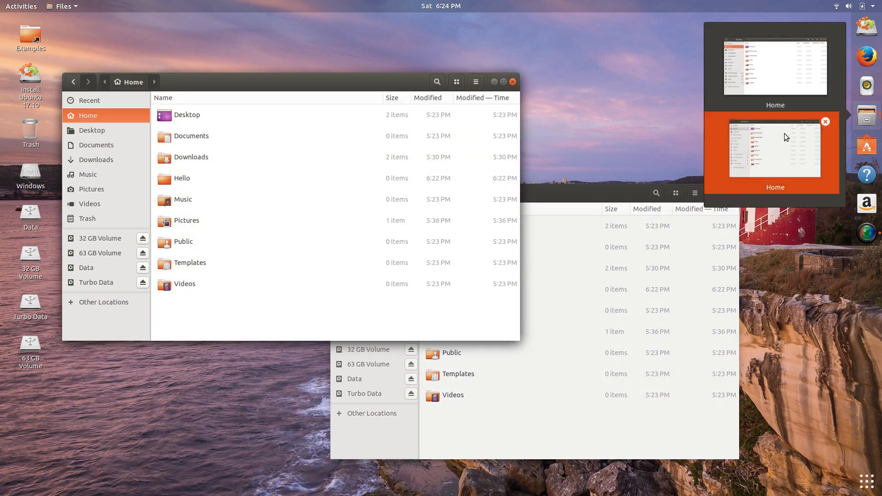
left_click(787, 137)
- Close the Files window nearest the desktop icons from its Dock preview, keeping the other one open
left_click(868, 117)
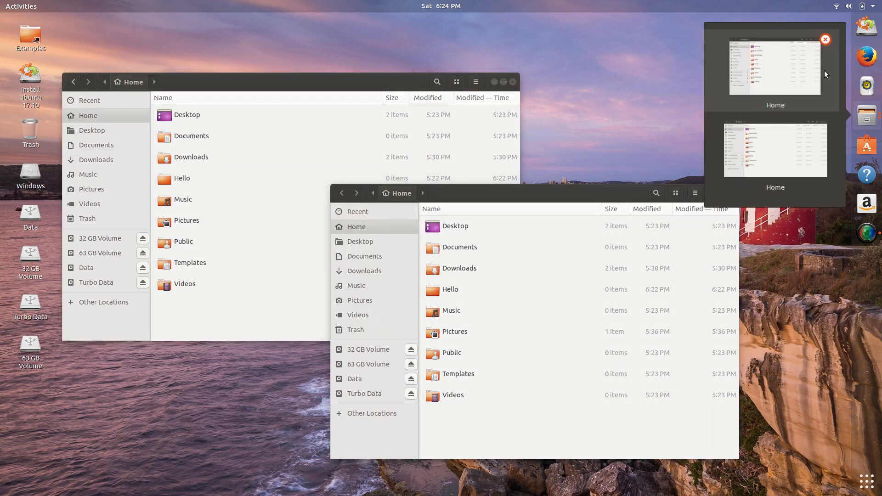
left_click(828, 121)
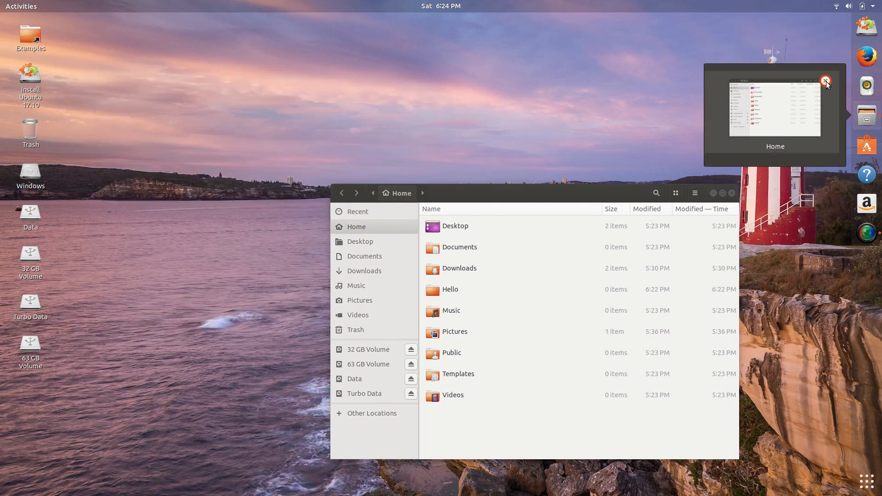
left_click(827, 83)
left_click(867, 120)
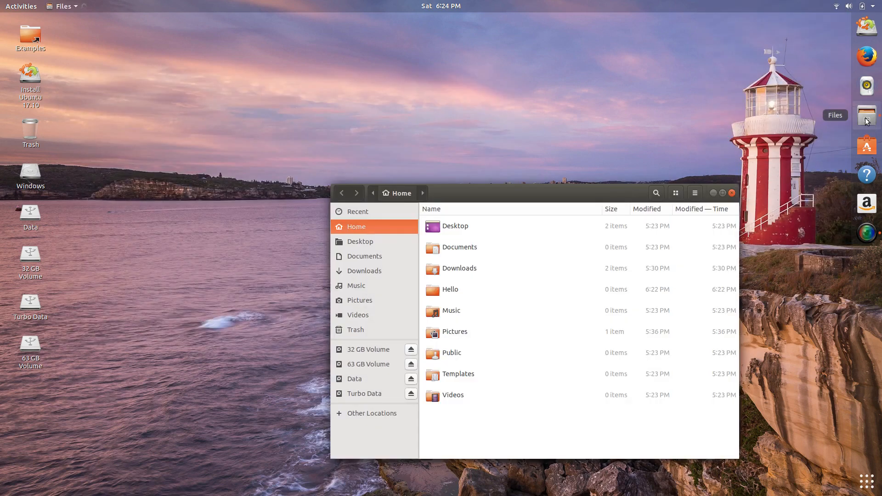
- Examine the options for Files in the Dock, expanding and collapsing its All Windows list repeatedly
right_click(868, 121)
left_click(627, 152)
right_click(868, 119)
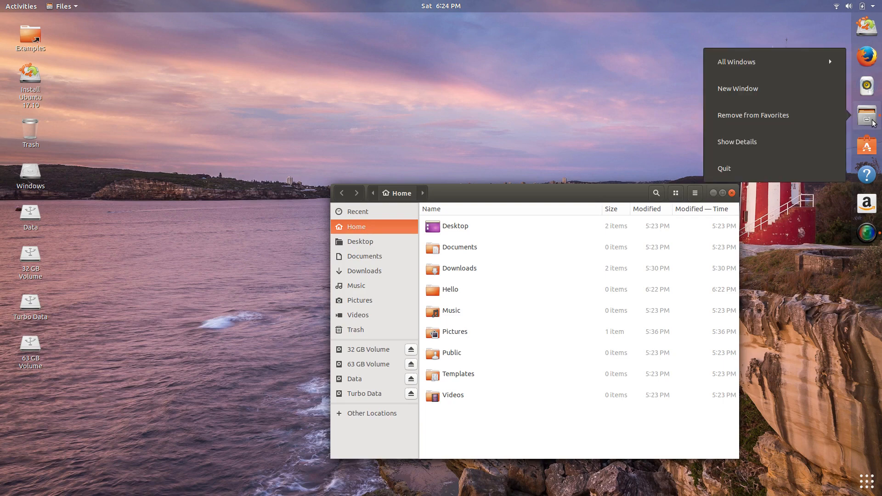
left_click(815, 65)
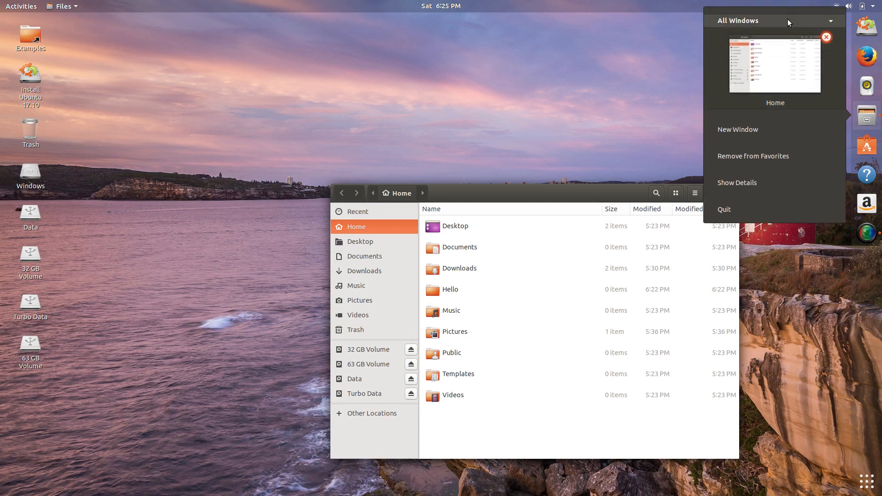
left_click(794, 20)
left_click(809, 59)
left_click(798, 19)
left_click(797, 60)
left_click(795, 16)
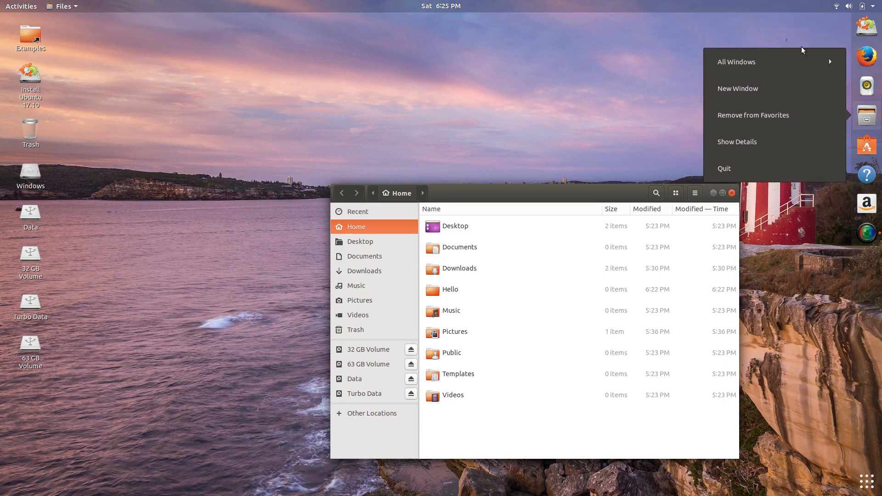
left_click(797, 59)
left_click(803, 19)
- Open two new Files windows from the Dock and view the previews of all open Files windows
left_click(792, 95)
right_click(868, 114)
left_click(788, 94)
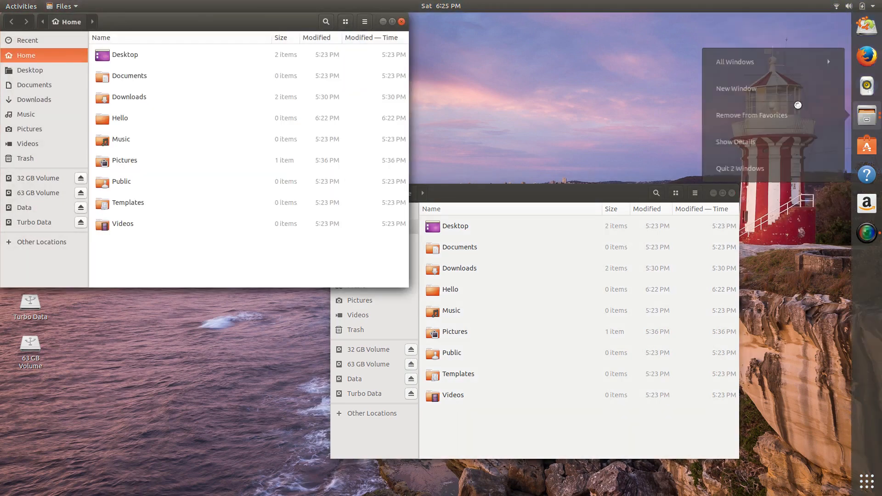
left_click(867, 116)
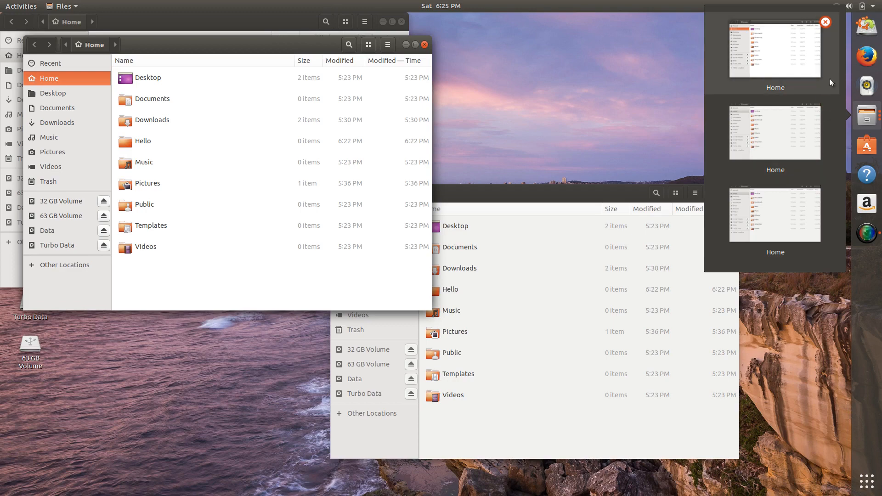
- Show the details of Files from the Dock and view the Nautilus page in Ubuntu Software
right_click(877, 113)
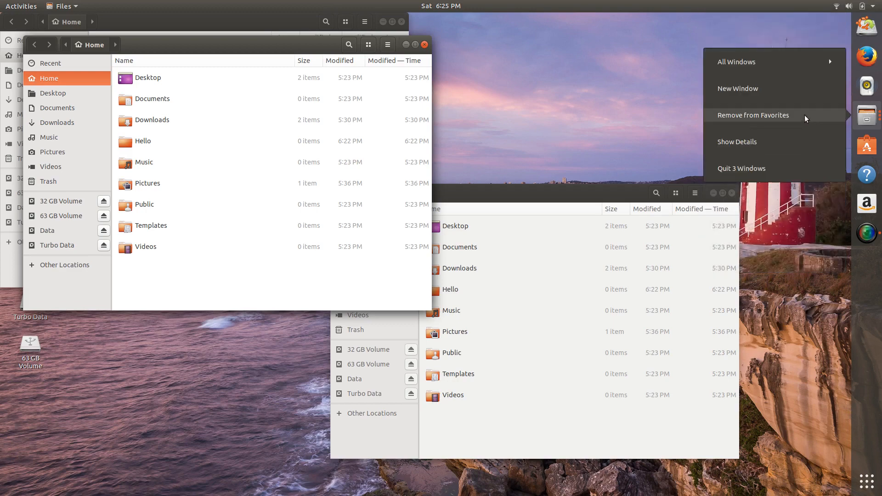
left_click(783, 143)
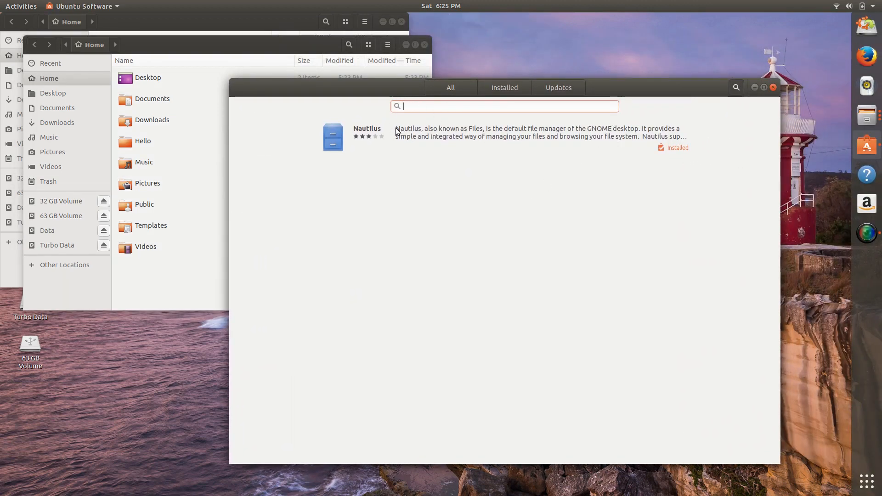
left_click(413, 137)
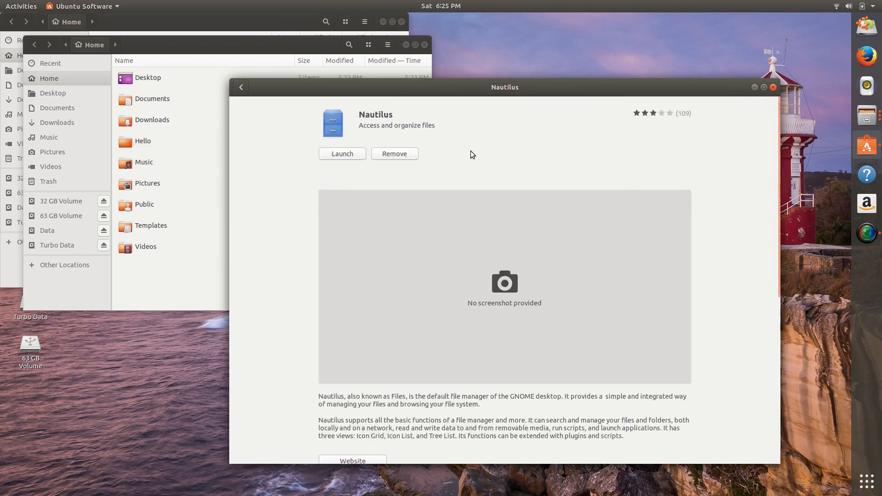
left_click(241, 88)
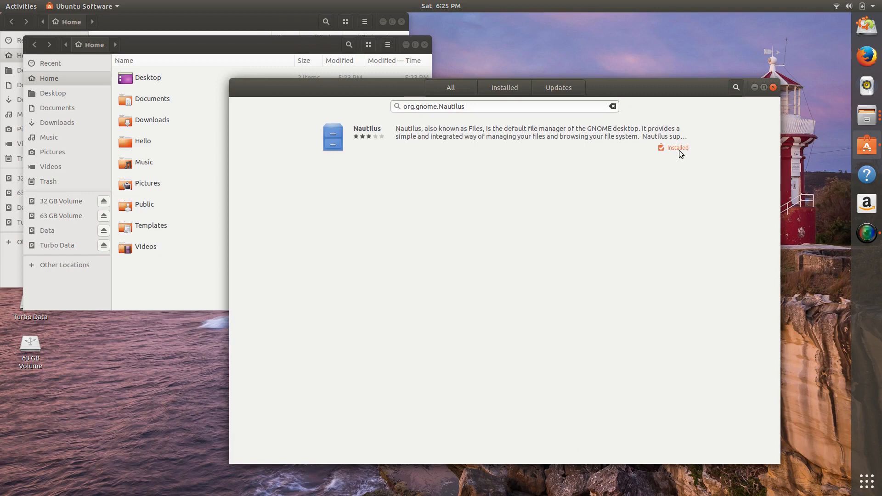
left_click(428, 137)
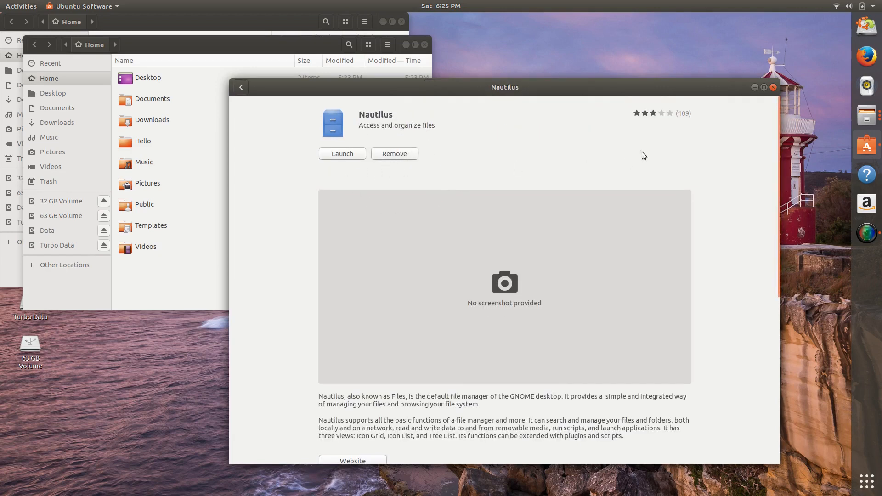
- Examine the Nautilus details, add-ons and ratings, open and dismiss the review form, and close Ubuntu Software
scroll(316, 233, "down", 7)
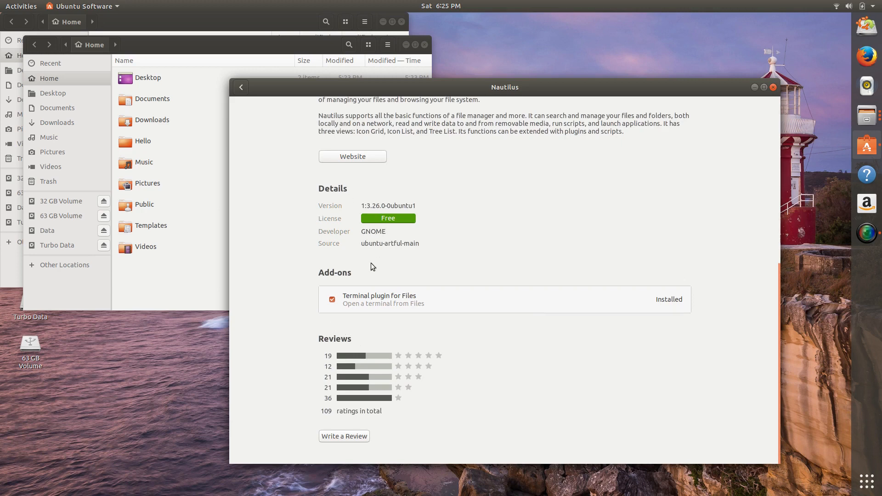
left_click(355, 438)
left_click(378, 178)
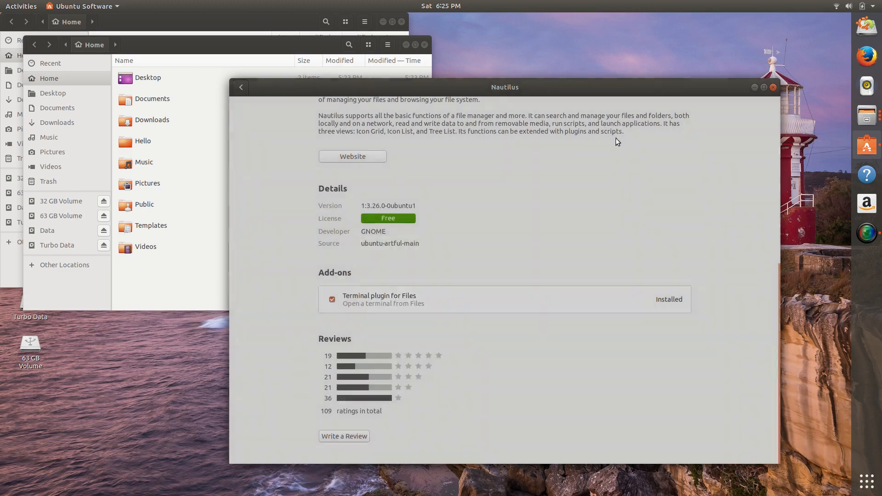
left_click(773, 88)
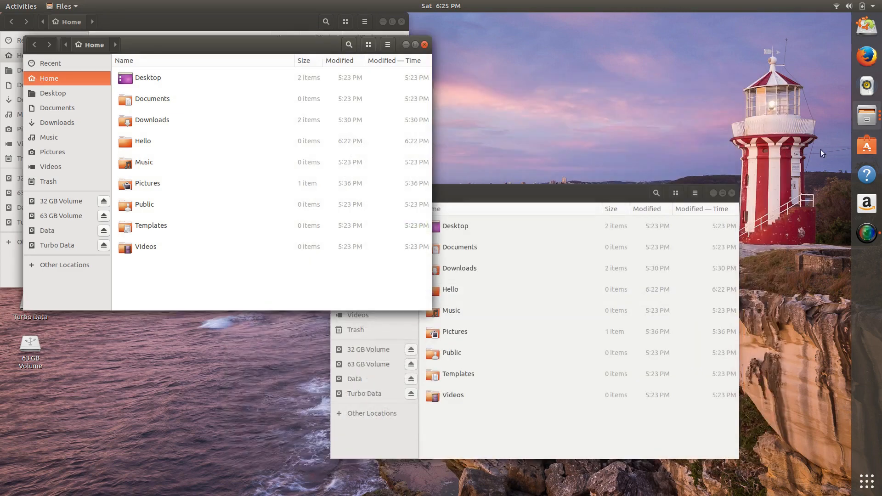
- Compare the expanded All Windows list of Files in the Dock with its regular window previews
right_click(869, 117)
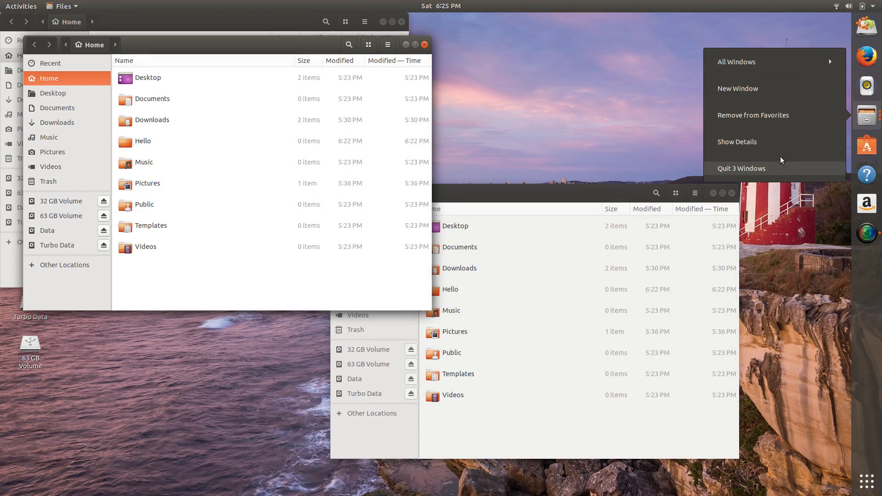
left_click(822, 62)
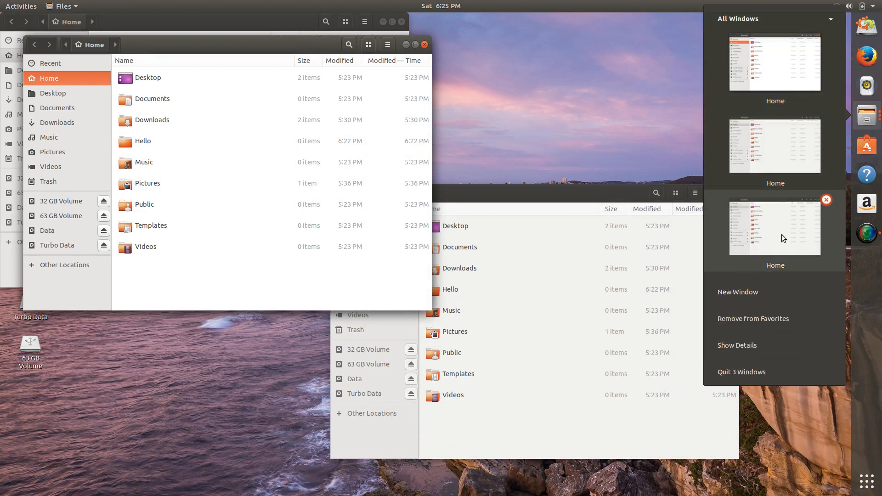
left_click(868, 122)
left_click(868, 122)
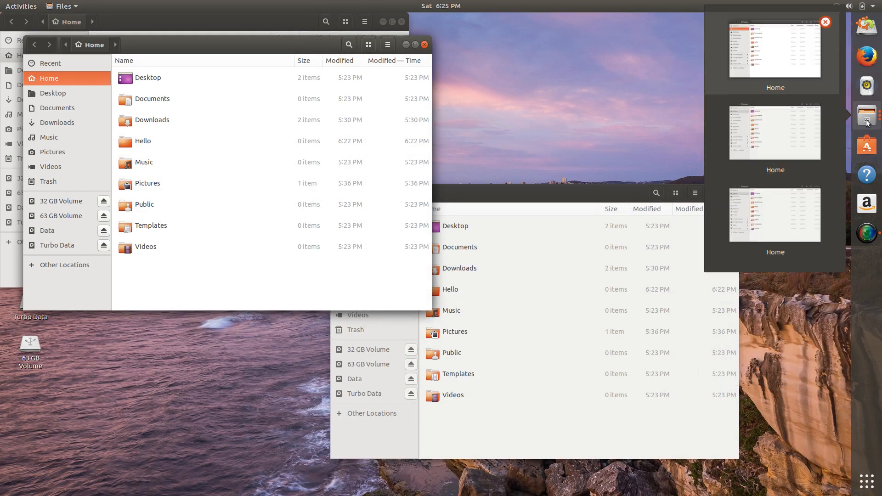
left_click(863, 120)
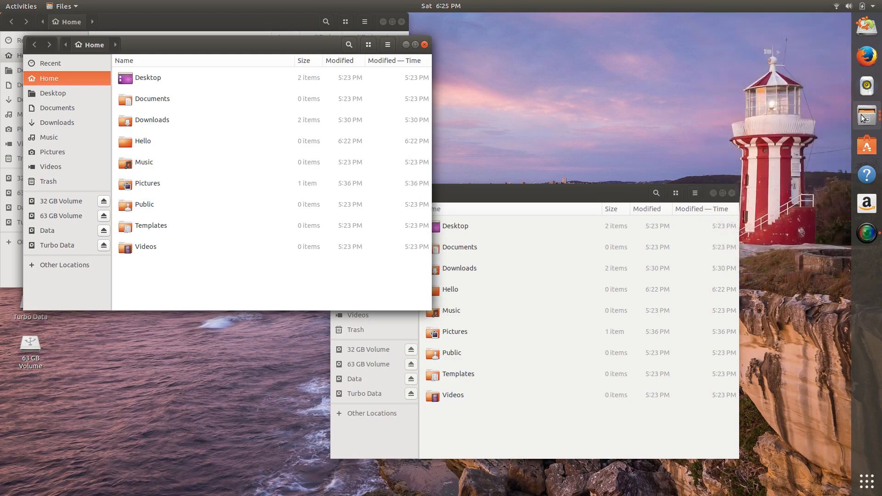
- Open two additional Files windows using the Dock's New Window option
right_click(863, 120)
left_click(782, 88)
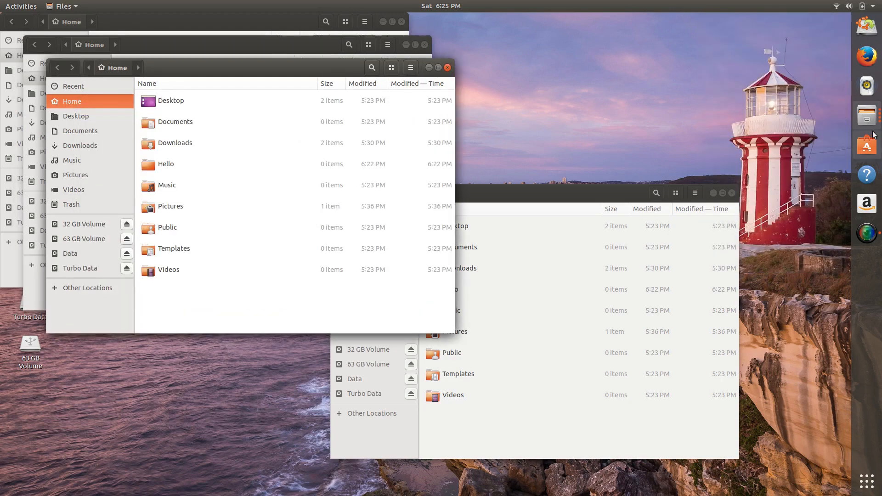
right_click(867, 117)
left_click(797, 91)
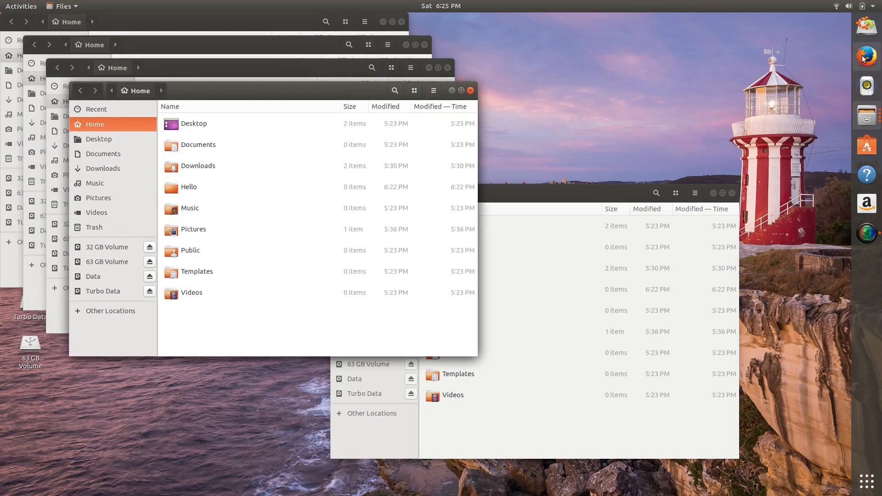
- Open Firefox, switch to different Home windows using the Files window previews in the Dock, and return to Firefox
left_click(864, 57)
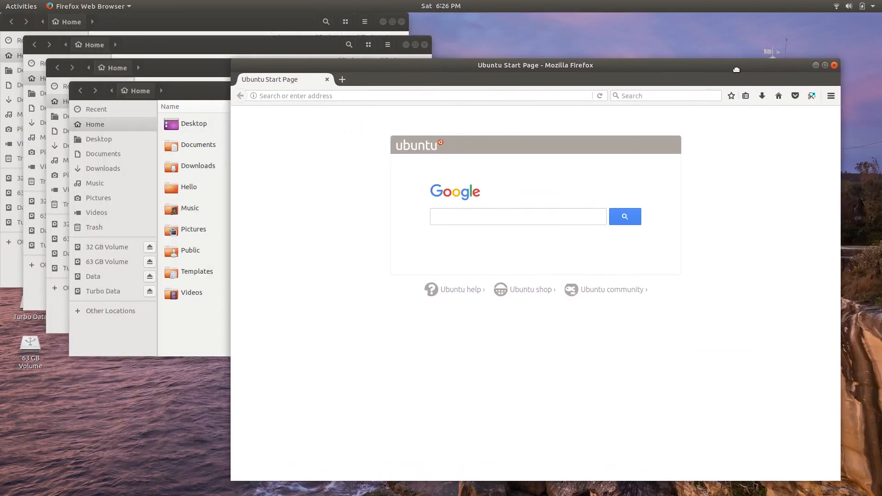
left_click(867, 116)
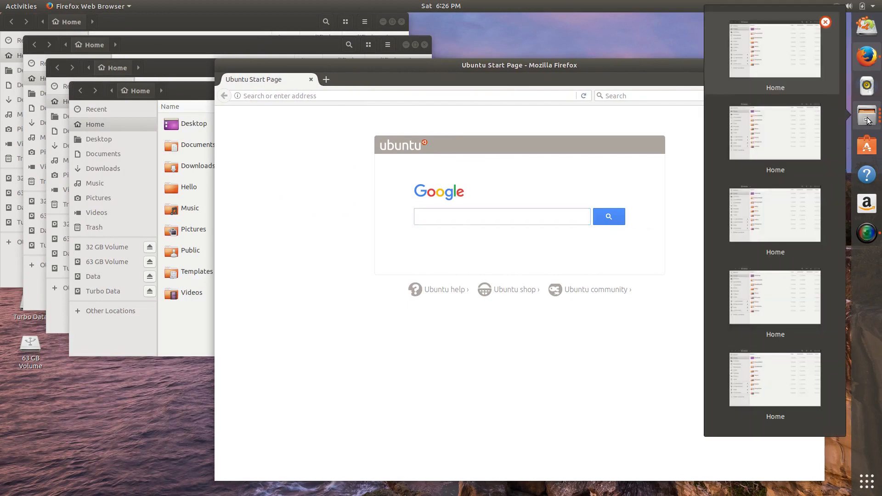
left_click(789, 129)
left_click(871, 120)
left_click(776, 225)
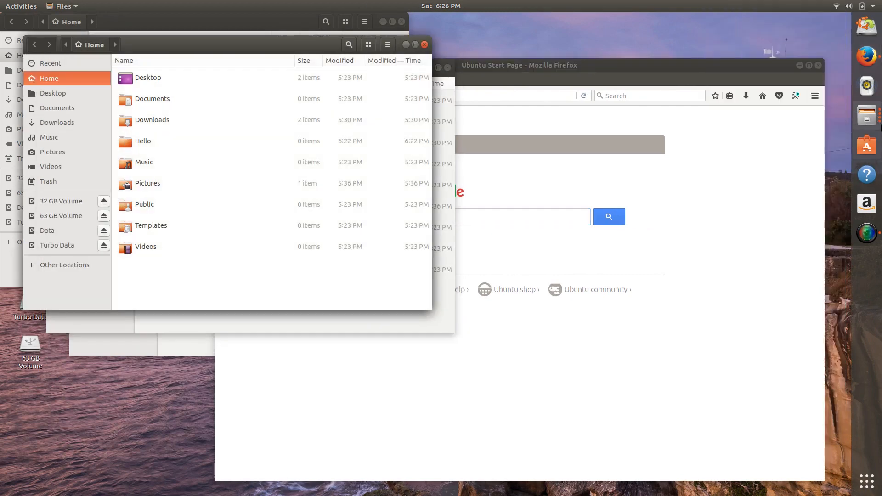
left_click(872, 116)
left_click(867, 56)
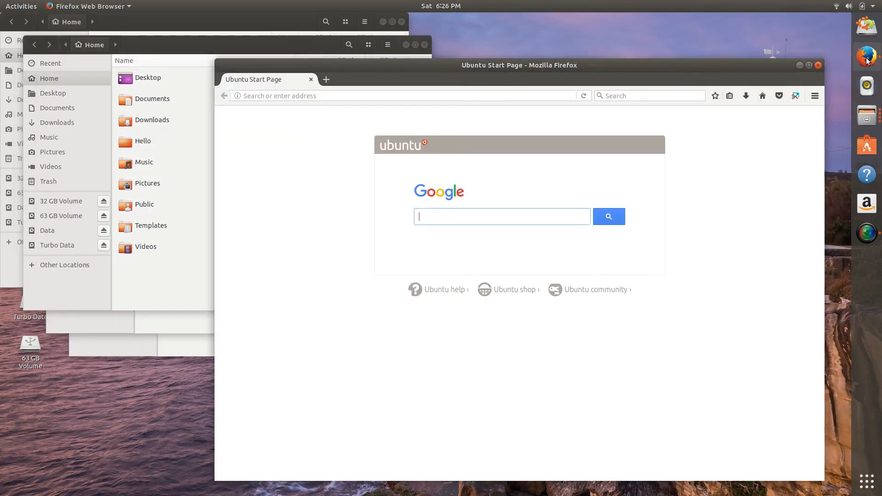
- Open a second Firefox window using the Dock's Open a New Window option and reposition it over the first one
right_click(867, 57)
left_click(769, 45)
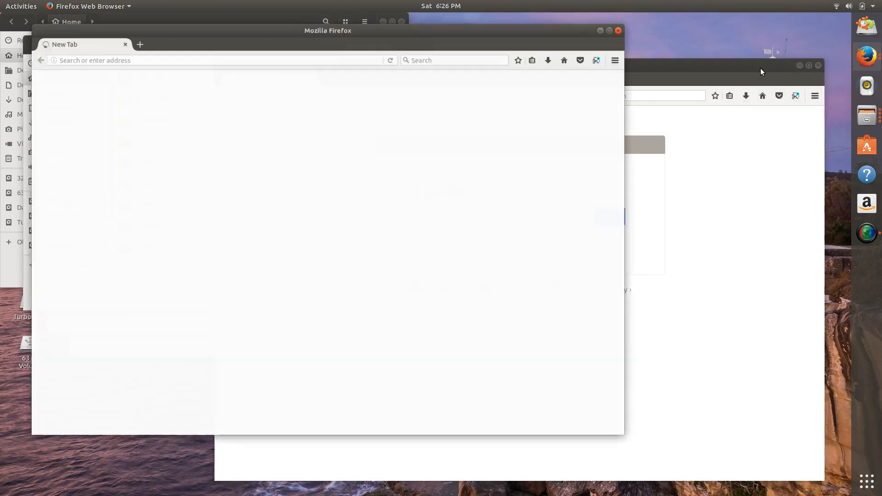
left_click_drag(539, 29, 678, 51)
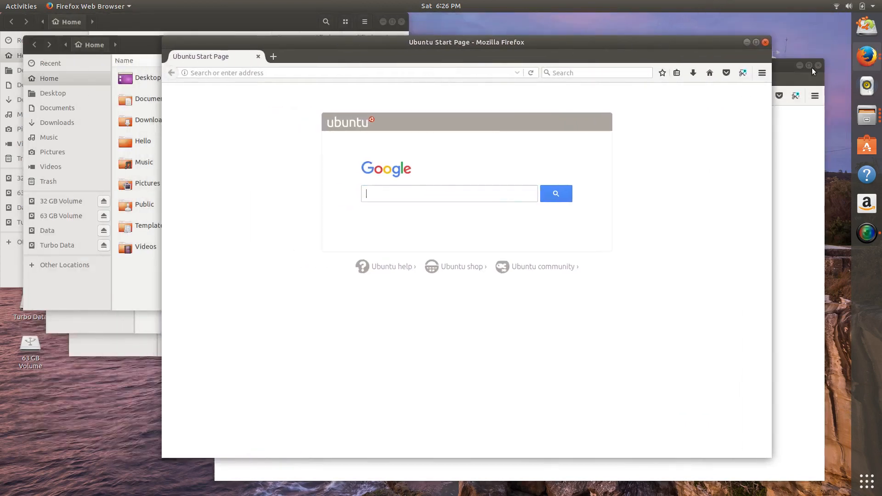
- Expand and collapse Firefox's All Windows list in the Dock, and quit both Firefox windows at once
right_click(871, 54)
left_click(761, 21)
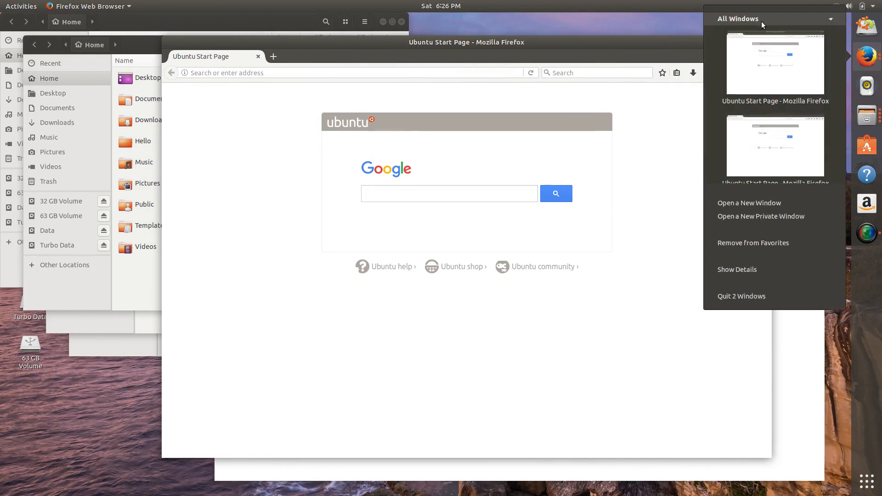
left_click(786, 21)
left_click(787, 21)
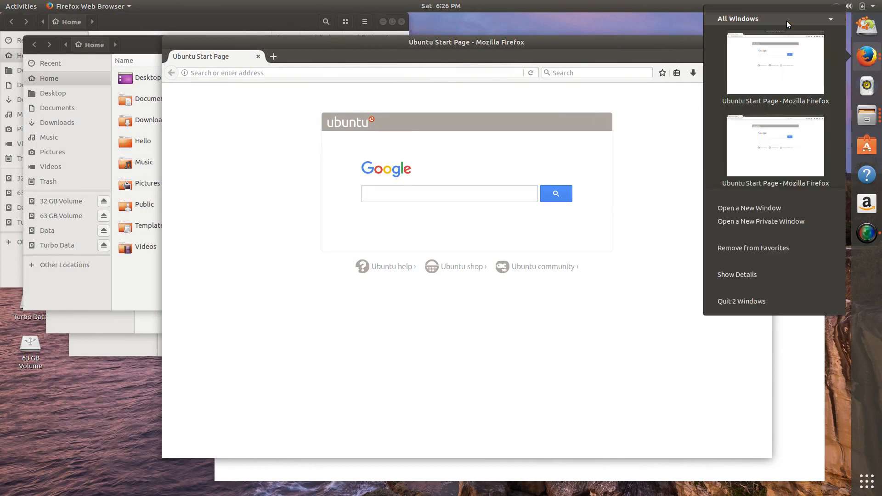
left_click(788, 22)
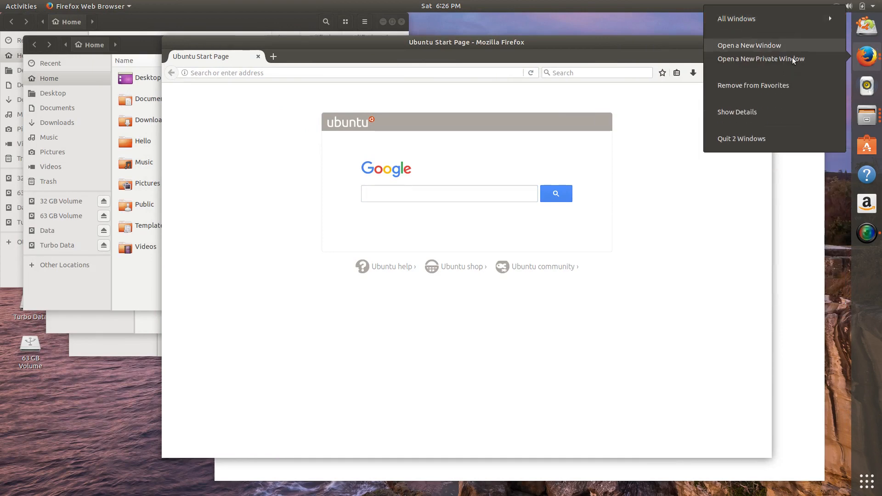
left_click(760, 139)
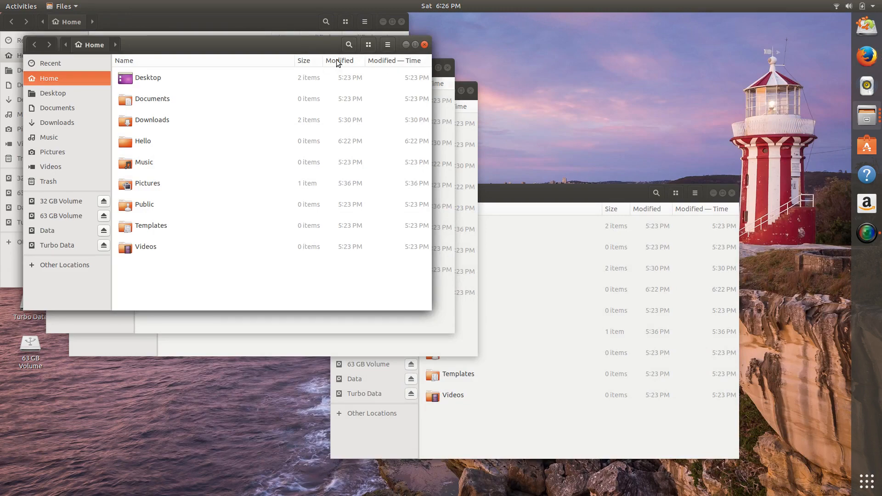
- Move the active Home window away from the stacked ones and quit all five Files windows from the Dock
left_click_drag(258, 44, 629, 60)
right_click(867, 116)
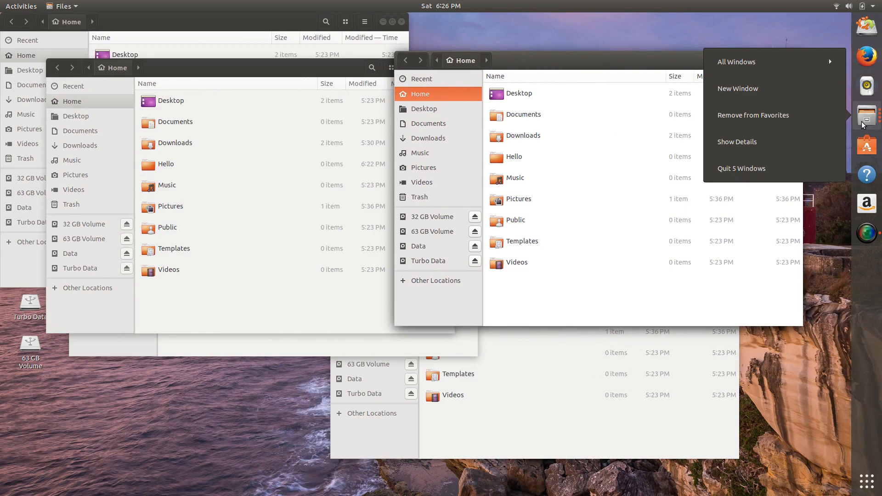
left_click(783, 172)
- Open Ubuntu Software, look at the Installed and All sections, and close it
left_click(867, 146)
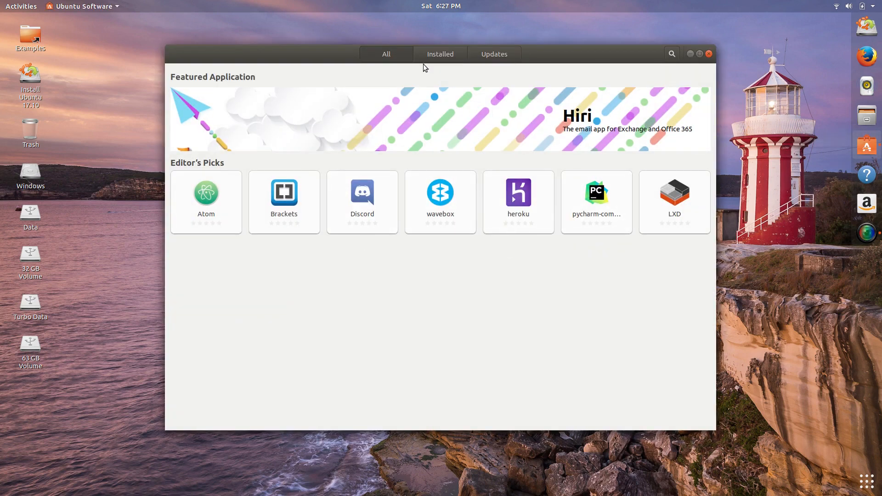
left_click(426, 53)
left_click(391, 56)
left_click(709, 54)
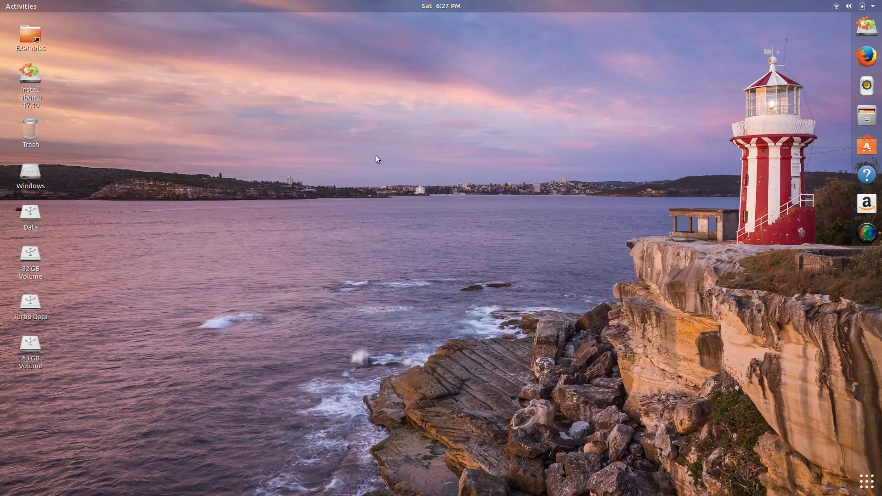
- Search the applications overview for "soft" and open Software & Updates
left_click(872, 6)
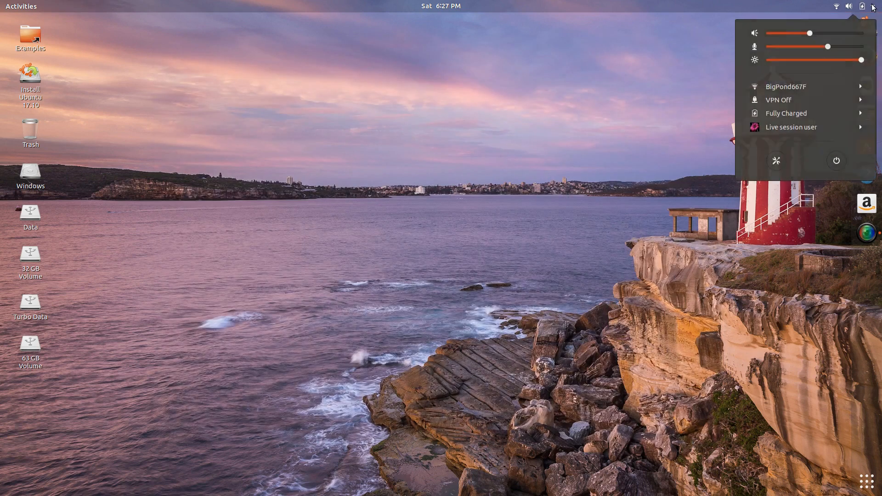
left_click(869, 7)
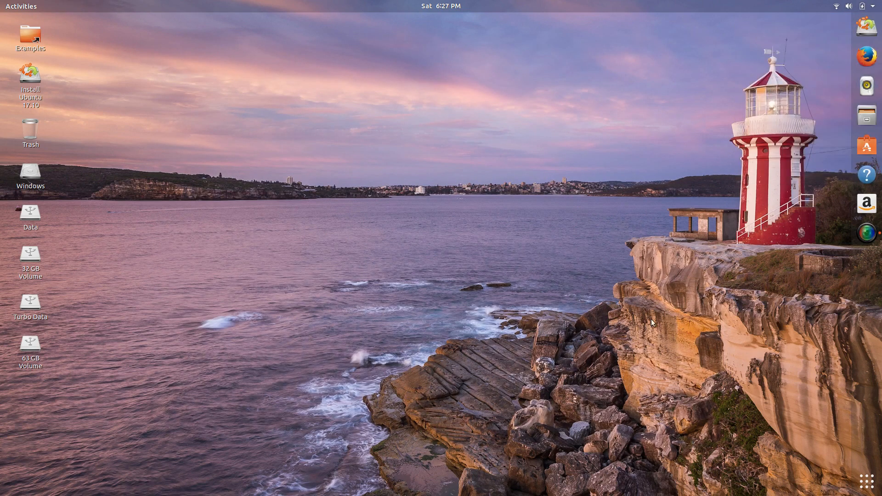
left_click(866, 482)
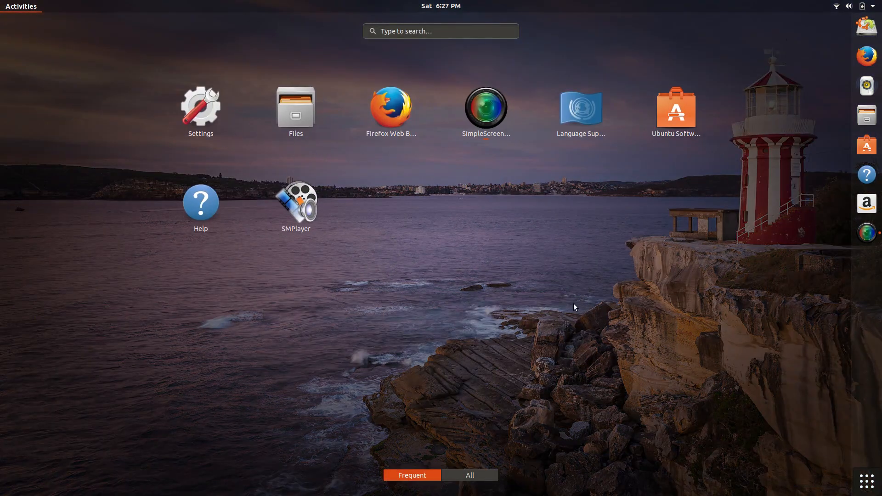
type("oftw")
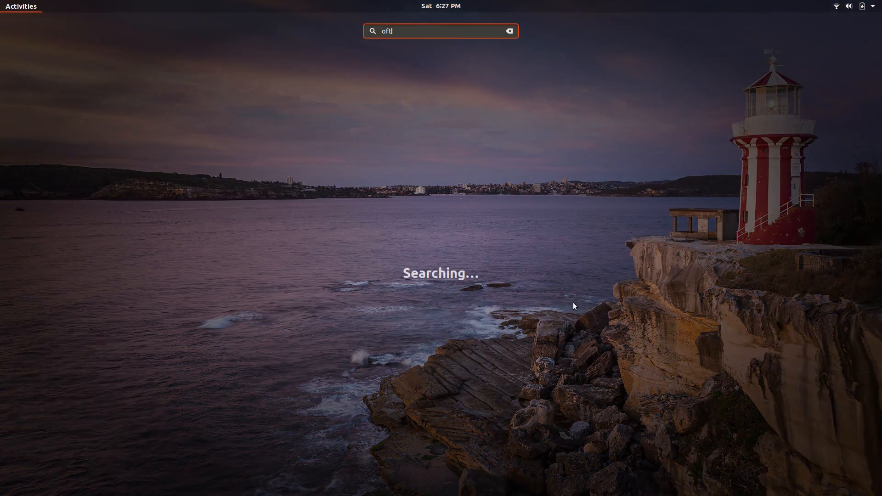
key("BackSpace")
key("BackSpace")
key("BackSpace")
key("BackSpace")
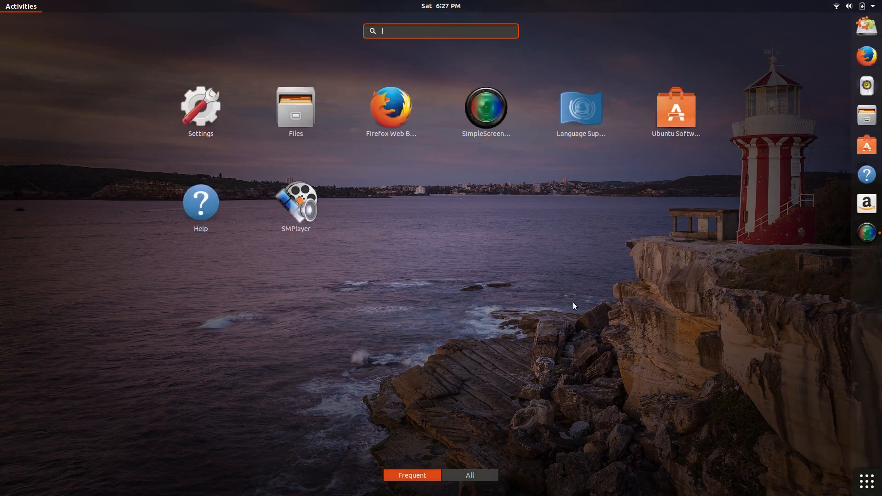
type("soft")
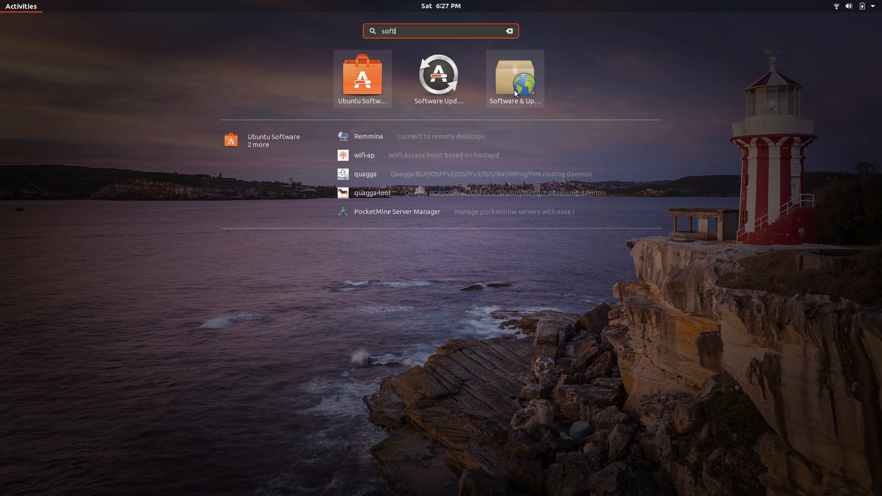
left_click(514, 91)
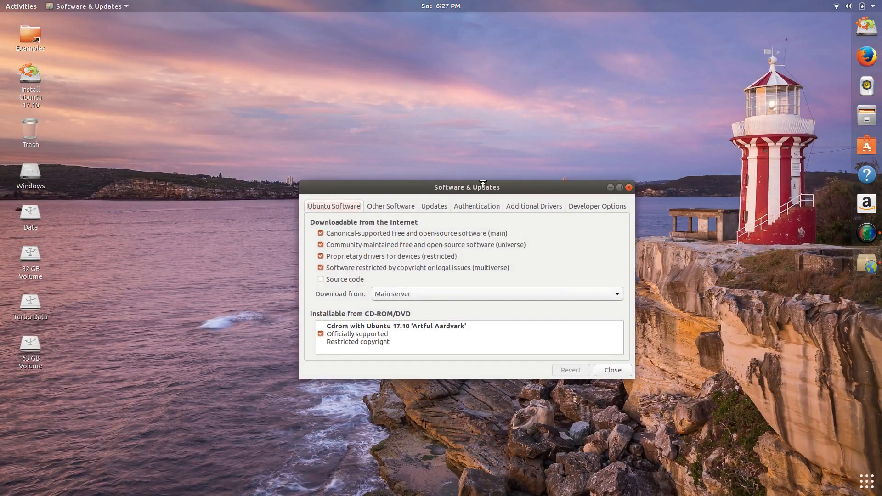
- Reposition Software & Updates, check its Other Software sources, and enable Source code while keeping the multiverse source enabled
left_click_drag(472, 187, 447, 134)
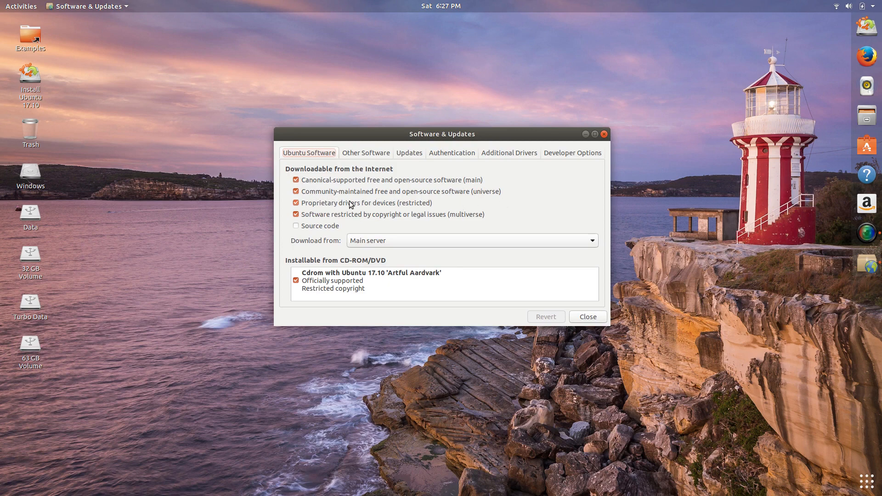
left_click(373, 154)
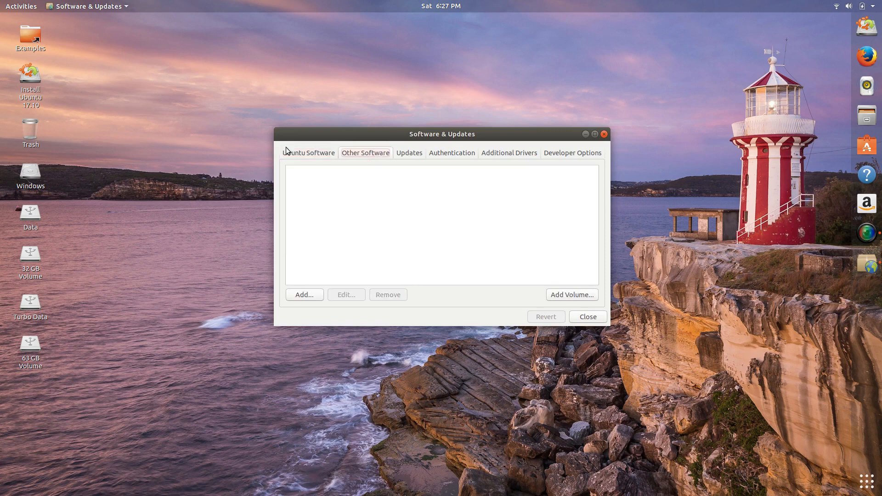
left_click(288, 152)
left_click(330, 217)
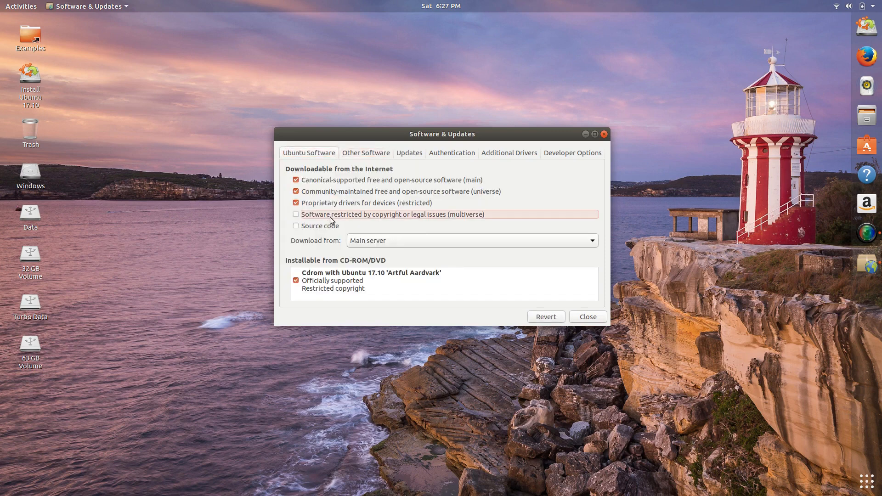
left_click(329, 217)
left_click(329, 224)
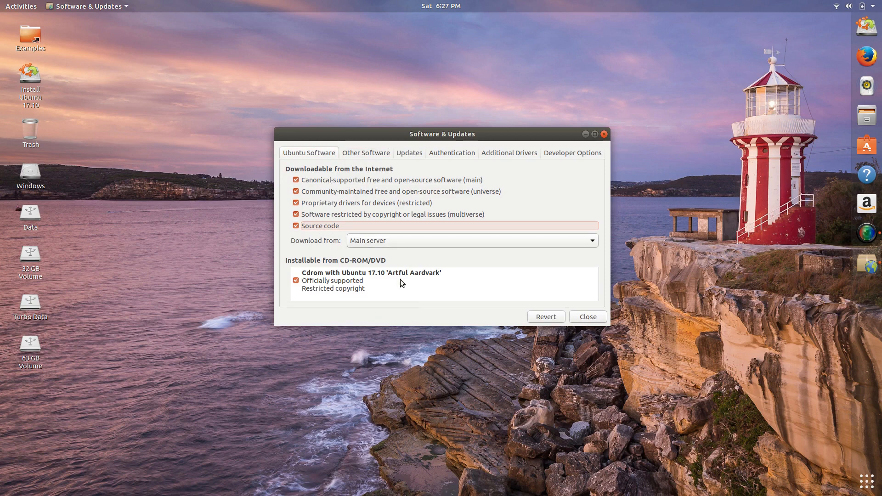
- Review the Other Software and Updates settings in Software & Updates and return to the Ubuntu Software sources
left_click(381, 153)
left_click(402, 154)
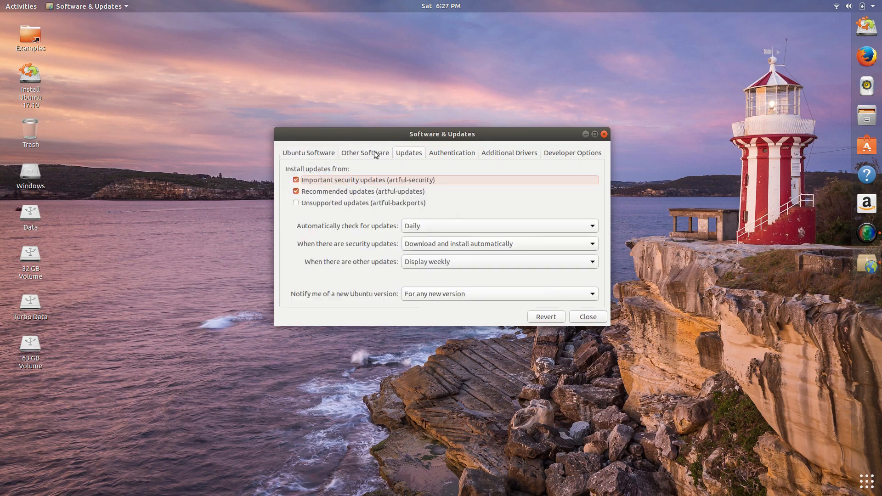
left_click(374, 153)
left_click(413, 153)
left_click(310, 153)
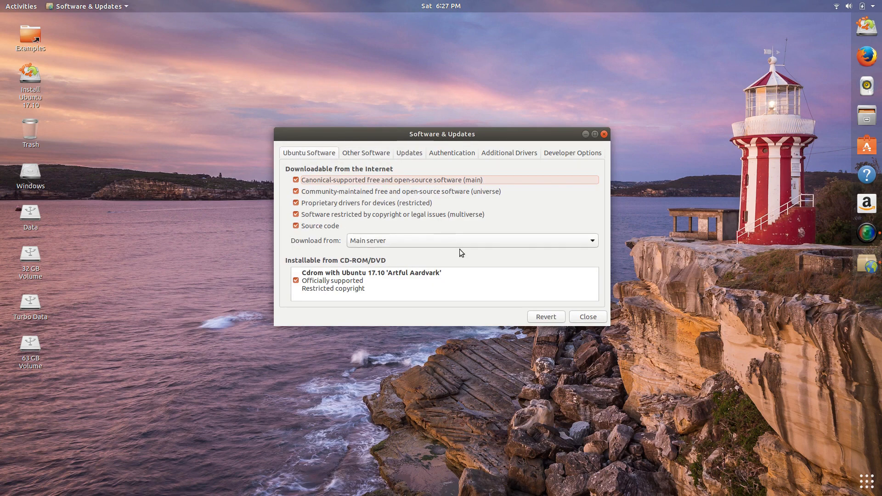
- Close Software & Updates, read the out-of-date software information notice, and reload the available software information
left_click(577, 317)
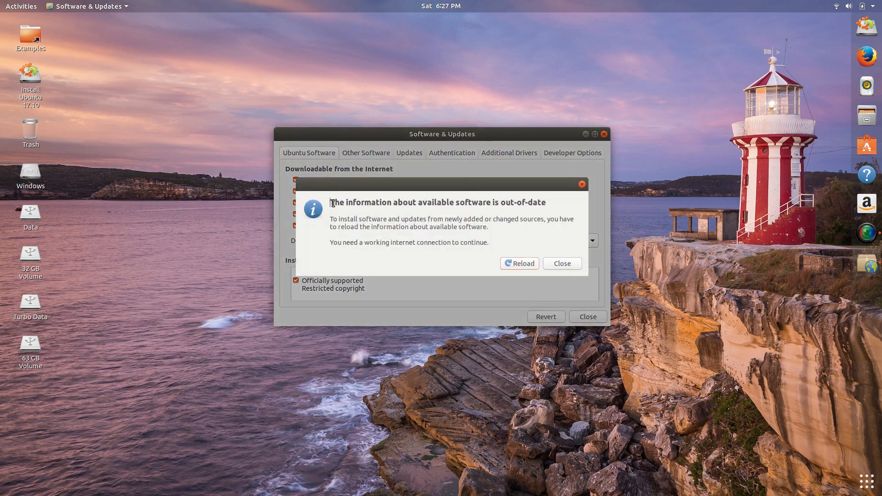
left_click_drag(333, 203, 559, 203)
left_click(458, 229)
mouse_move(428, 181)
left_mouse_down()
mouse_move(408, 201)
mouse_move(436, 173)
mouse_move(433, 181)
left_mouse_up()
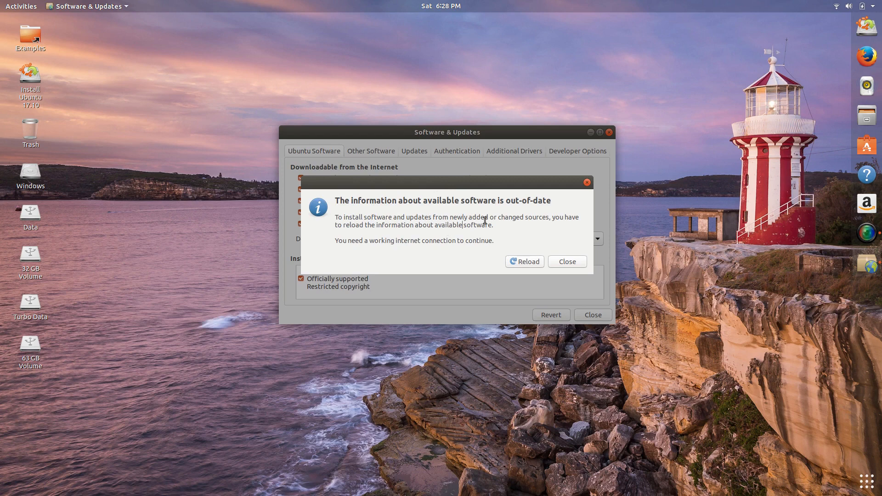
left_click(516, 262)
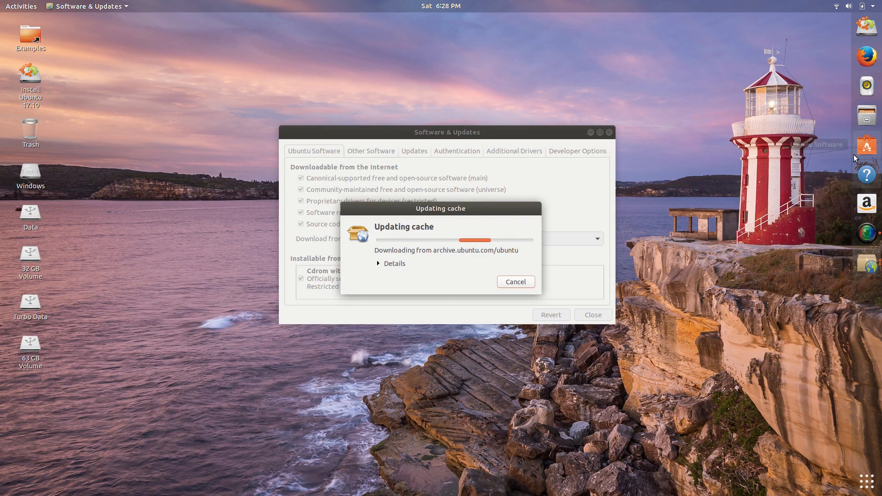
left_click(867, 146)
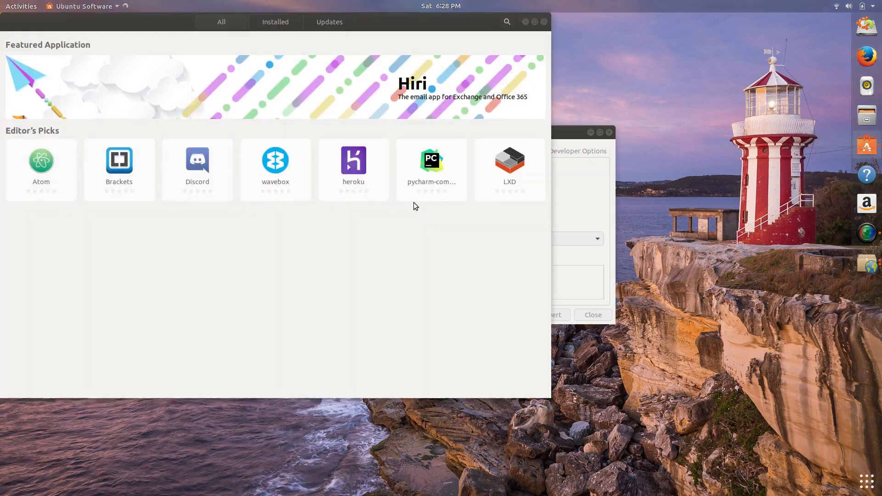
left_click_drag(405, 23, 489, 93)
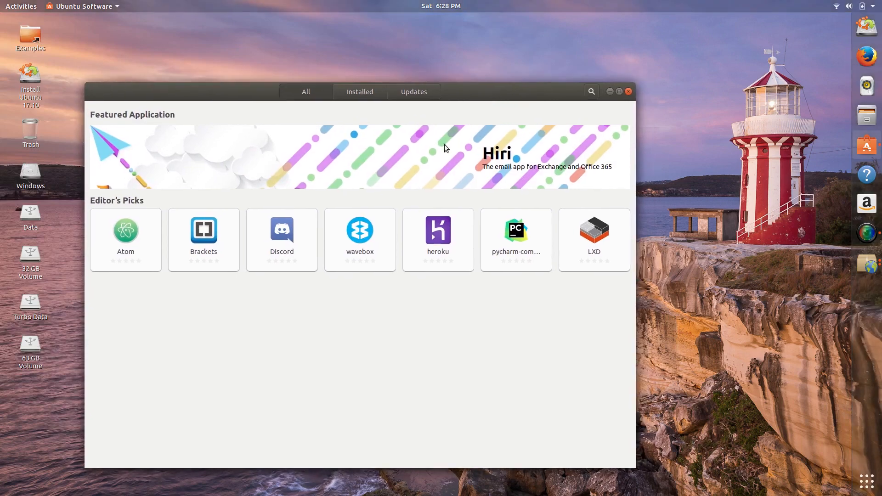
left_click(628, 92)
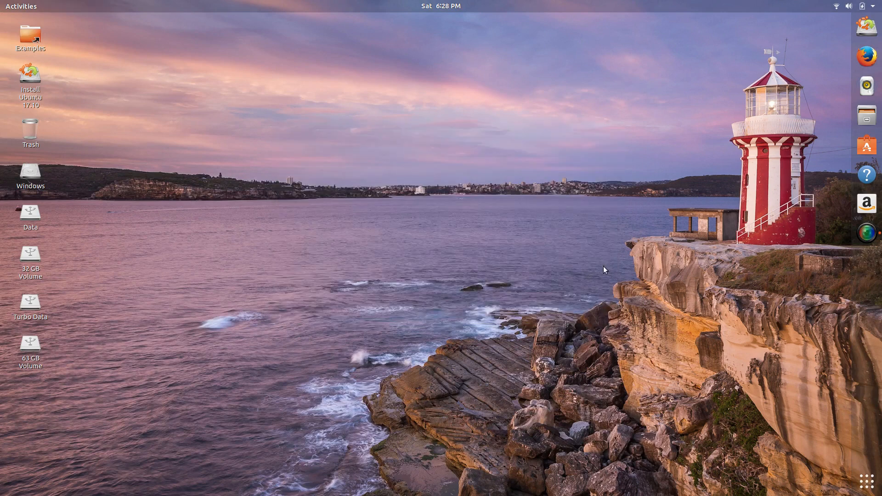
- Open Ubuntu Software and view the details page of Atom from the Editor's Picks
left_click(867, 147)
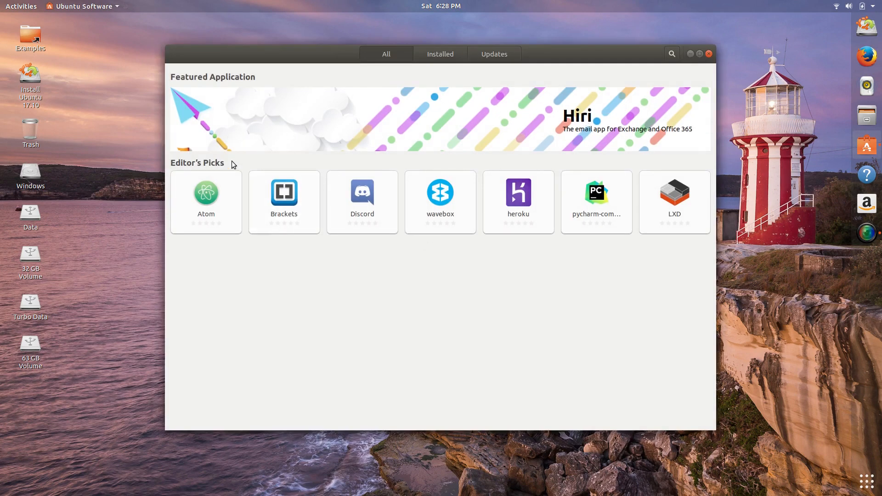
left_click(238, 221)
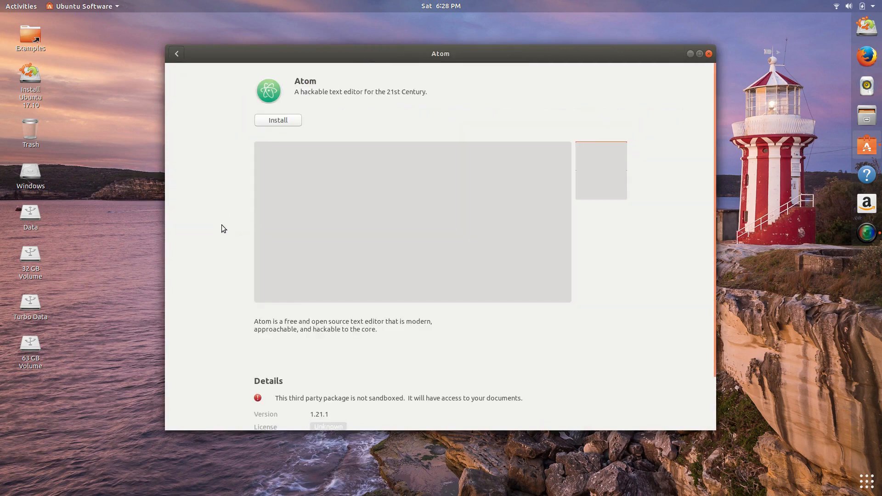
scroll(227, 234, "down", 2)
scroll(230, 242, "up", 2)
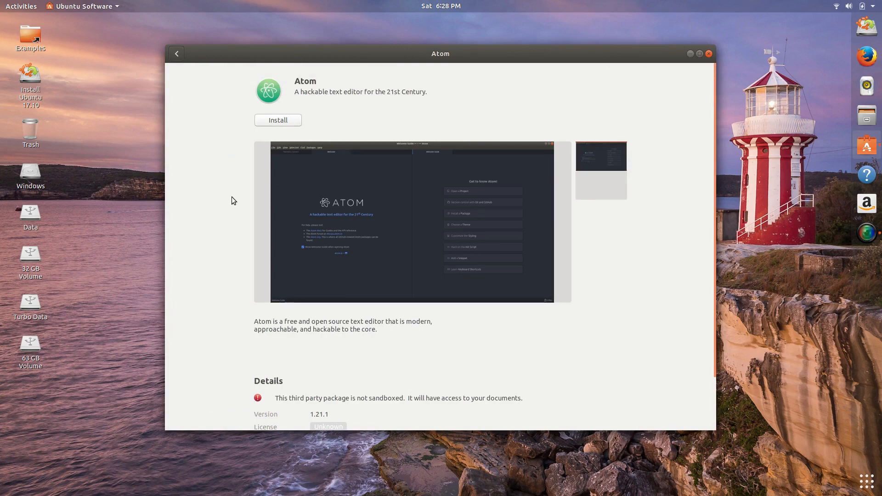
- Try to install Atom from its details page and review its version, license, developer, source and download size
scroll(207, 233, "down", 2)
scroll(207, 232, "up", 2)
scroll(206, 234, "down", 2)
scroll(205, 244, "up", 2)
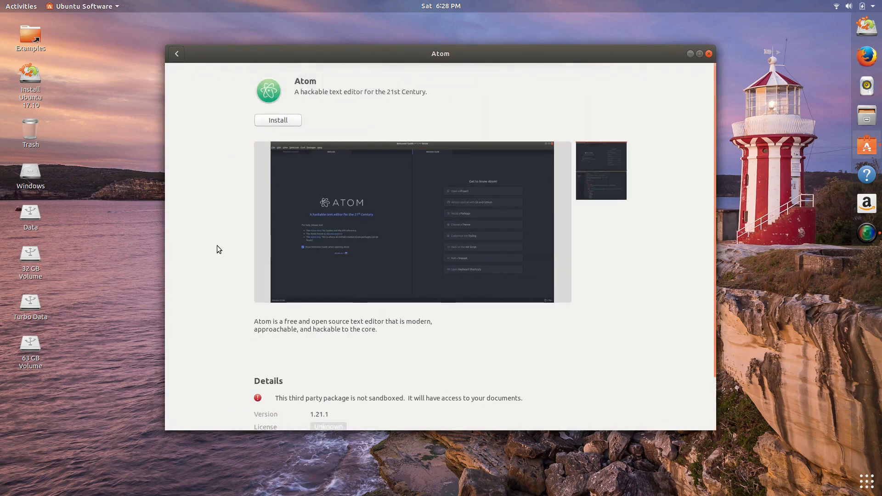
left_click(278, 121)
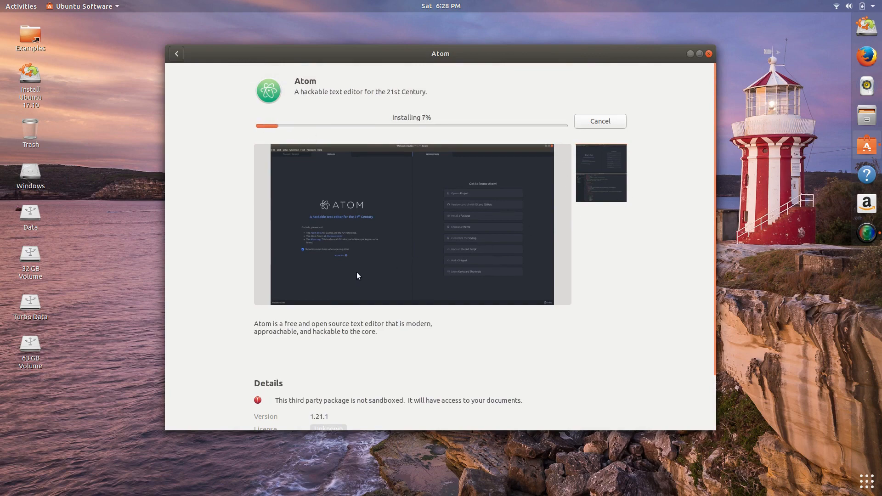
scroll(242, 280, "down", 3)
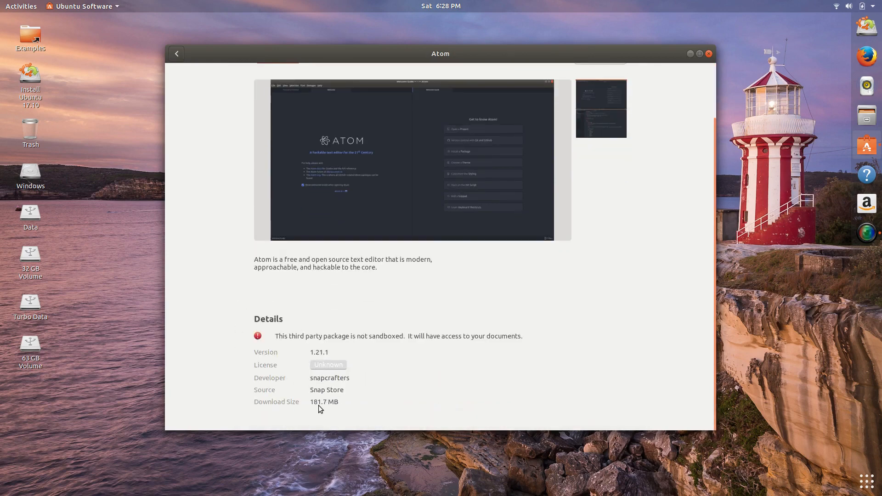
scroll(318, 304, "up", 4)
- Return to the application overview, view the pycharm-community details page from Editor's Picks, and go back
left_click(177, 53)
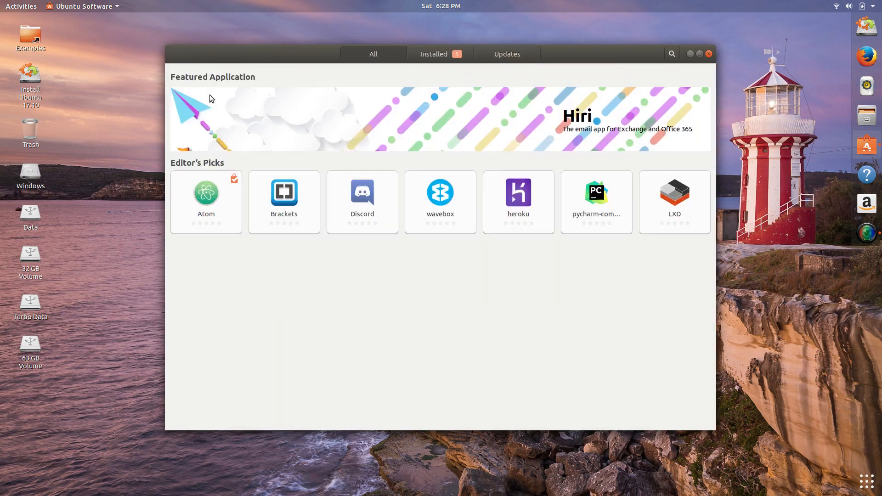
left_click(605, 218)
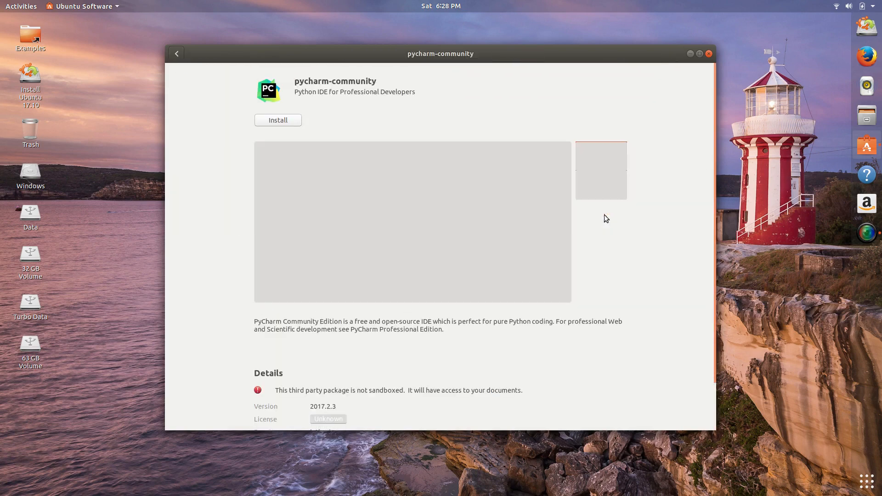
left_click(177, 54)
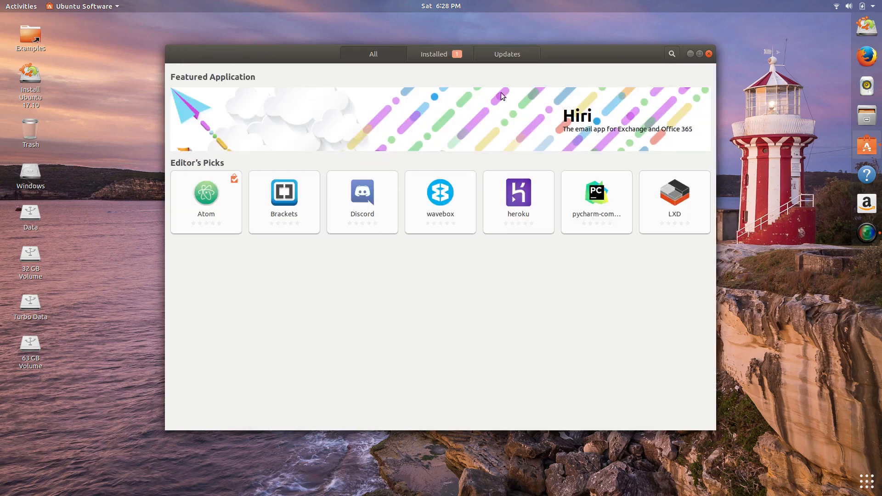
- Browse the installed applications, read the description, details and reviews of LibreOffice Writer, and return to the list
left_click(443, 54)
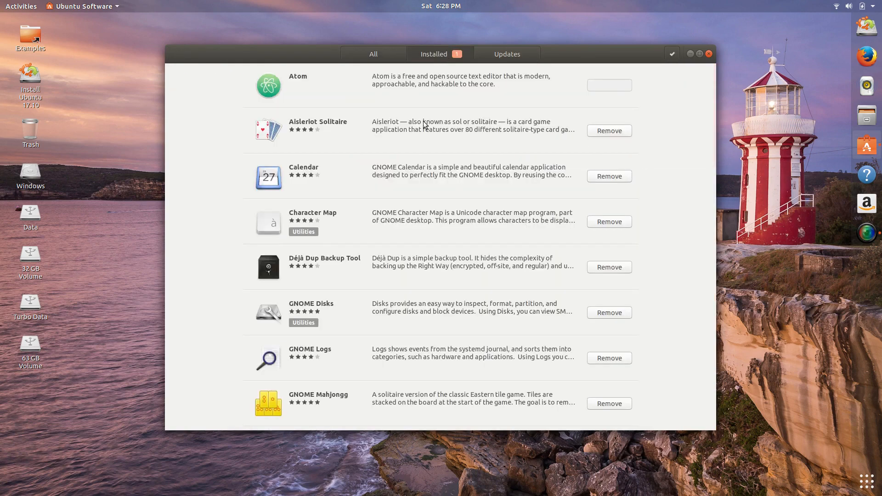
scroll(313, 197, "down", 5)
scroll(316, 214, "down", 6)
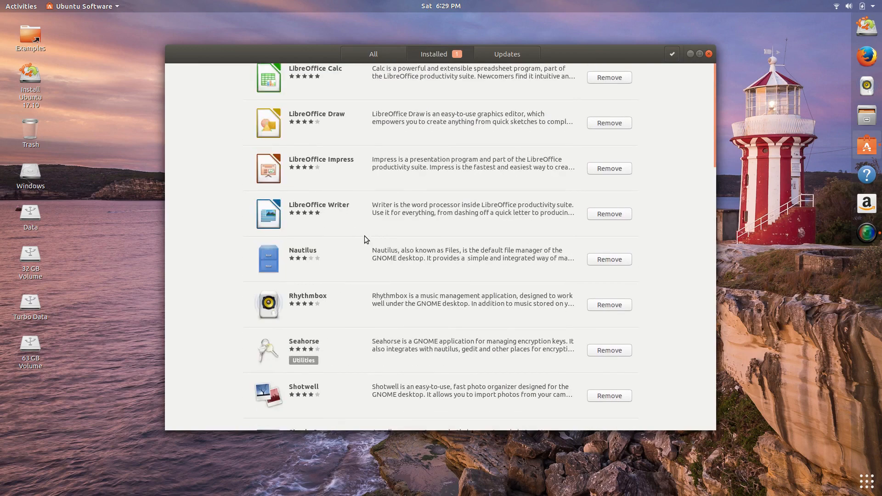
left_click(329, 206)
scroll(241, 221, "down", 6)
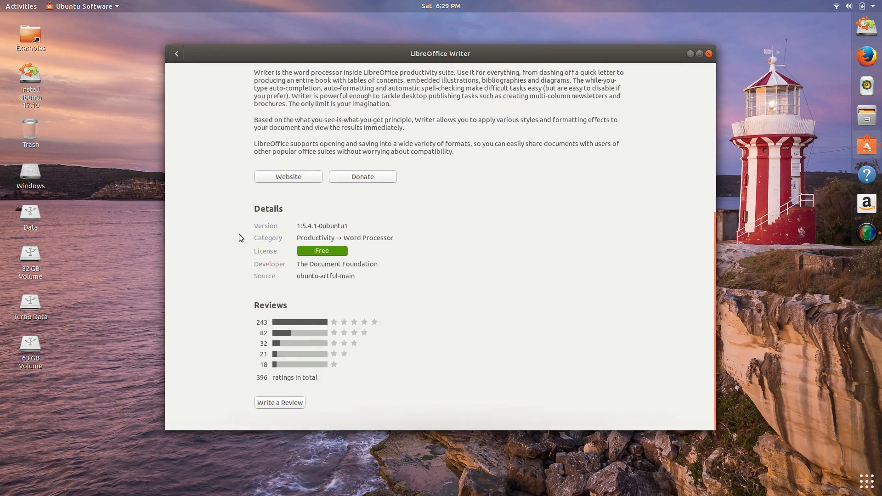
scroll(239, 234, "up", 6)
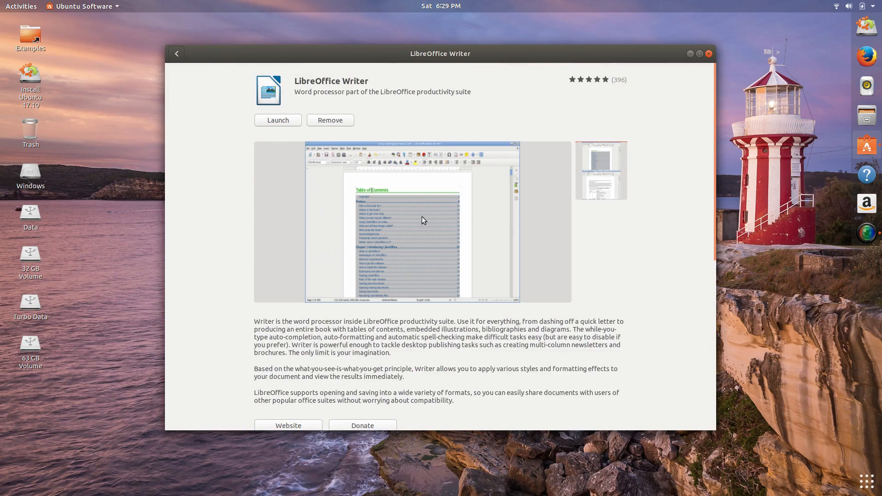
scroll(393, 300, "down", 6)
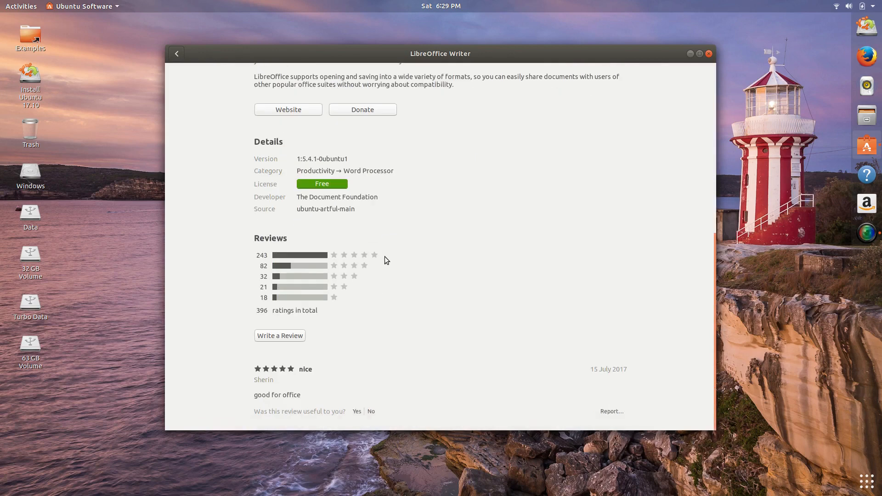
scroll(385, 253, "up", 6)
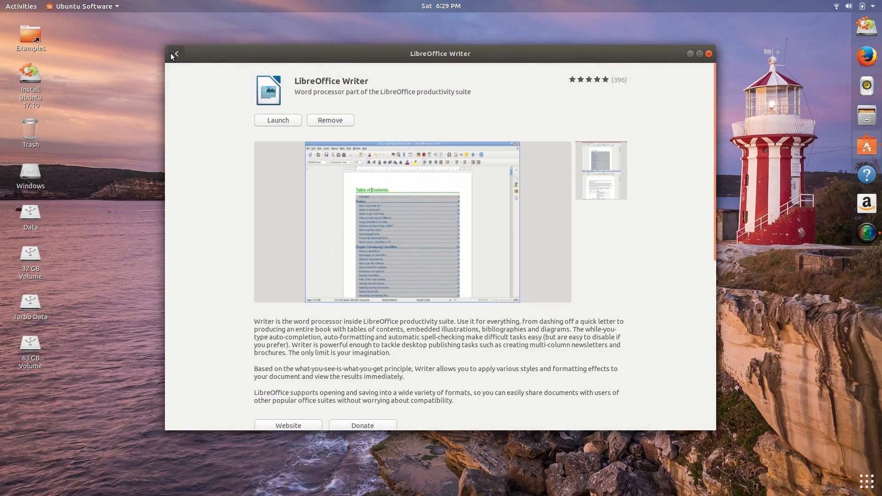
left_click(174, 54)
- Check the available updates, return to the overview of all applications, and dismiss the Atom installation error notice
left_click(504, 54)
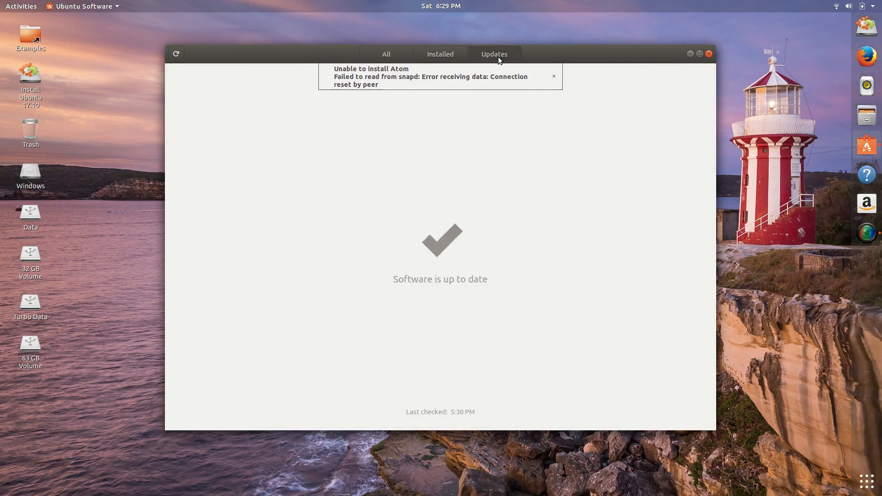
left_click(414, 53)
left_click(399, 53)
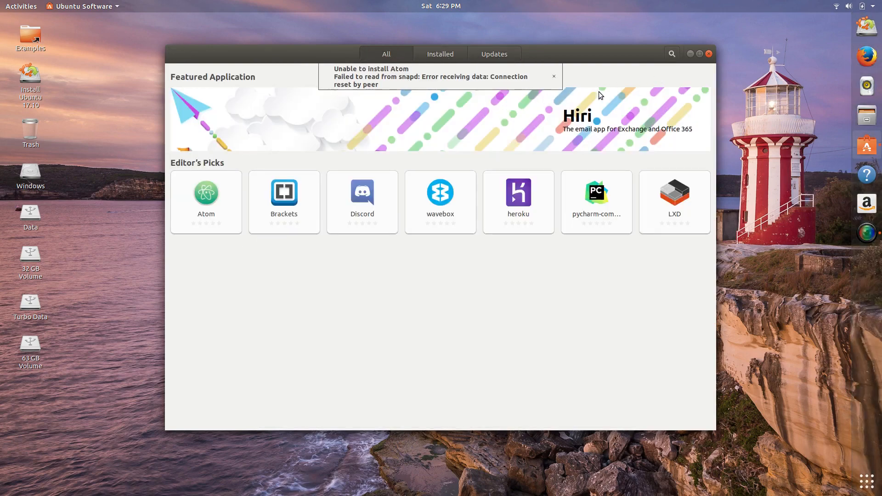
left_click(553, 76)
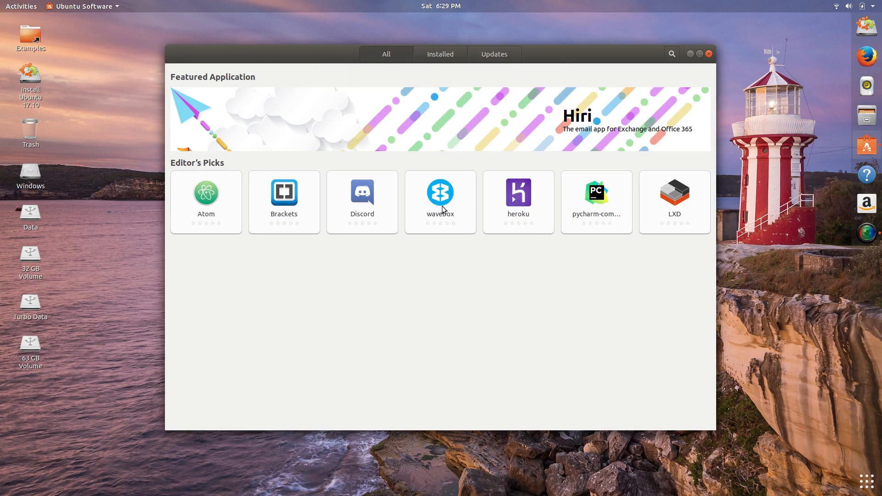
- Reposition the Ubuntu Software window, look through its three sections, and start a new check for updates
left_click_drag(396, 53, 334, 94)
left_click(482, 73)
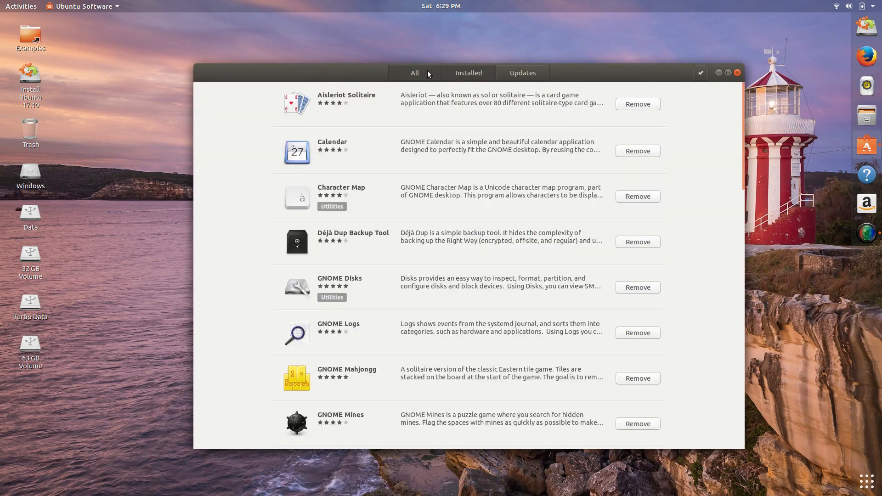
left_click(427, 71)
left_click(511, 72)
left_click(459, 72)
left_click(410, 72)
left_click(502, 74)
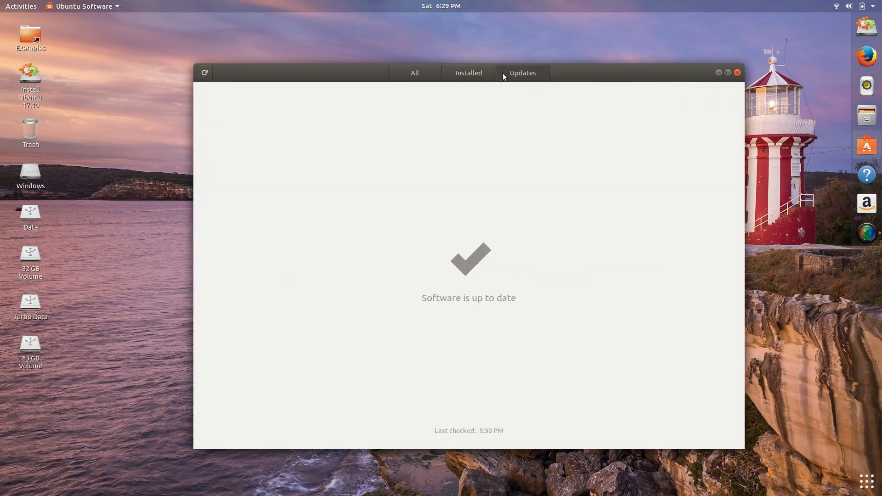
left_click(205, 74)
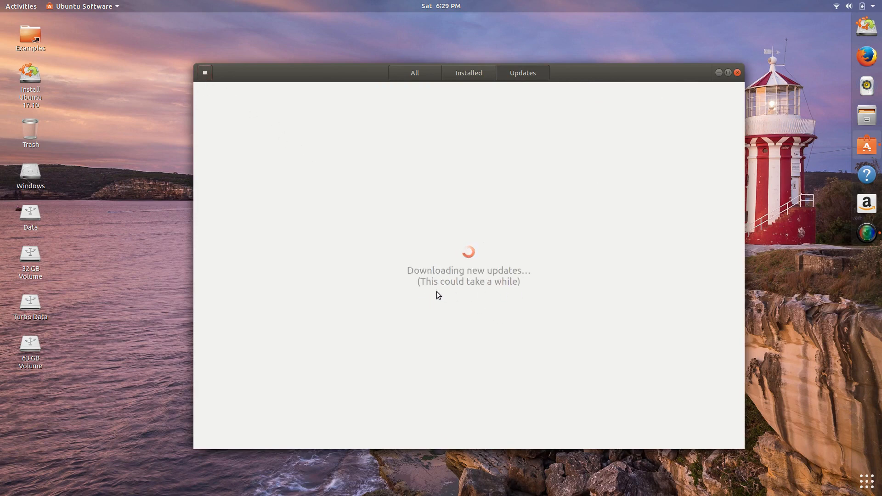
- Compare the All, Installed and Updates sections repeatedly while updates download, adjusting the window's position in between
left_click_drag(576, 71, 569, 98)
left_click(480, 91)
left_click(425, 91)
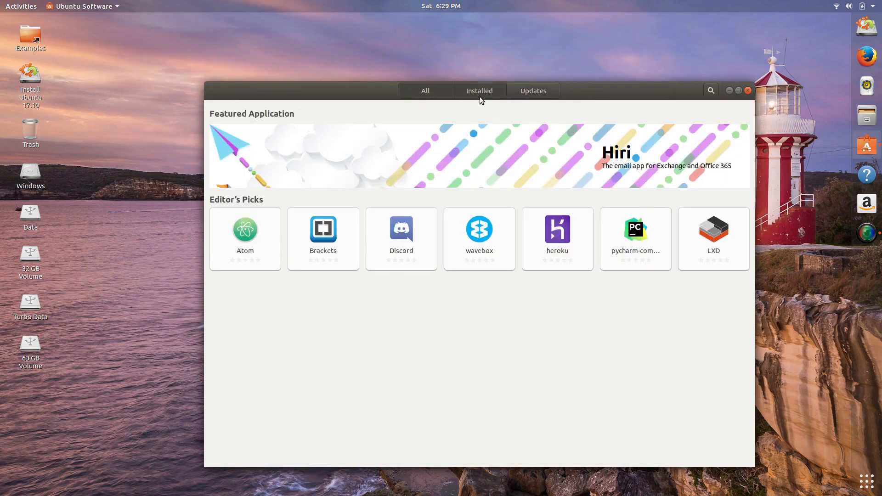
left_click(519, 95)
left_click(482, 91)
left_click(439, 89)
left_click(503, 91)
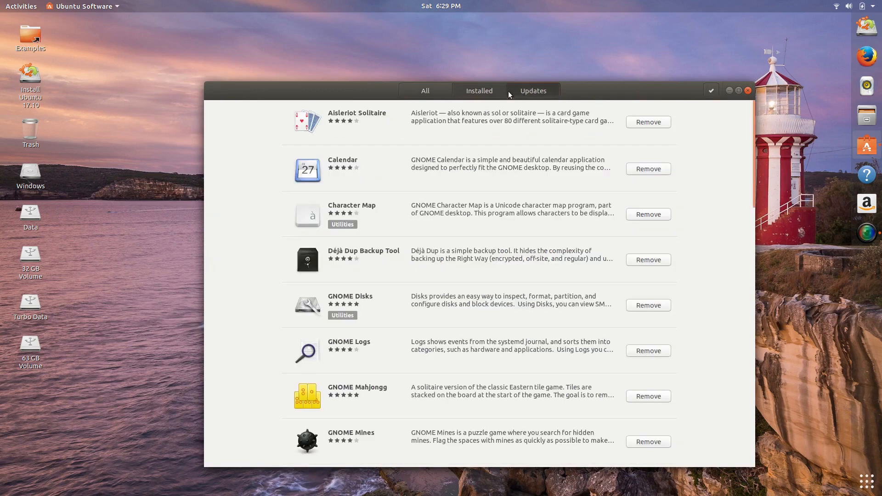
left_click(511, 92)
left_click(483, 90)
left_click(438, 90)
left_click(522, 93)
left_click(462, 91)
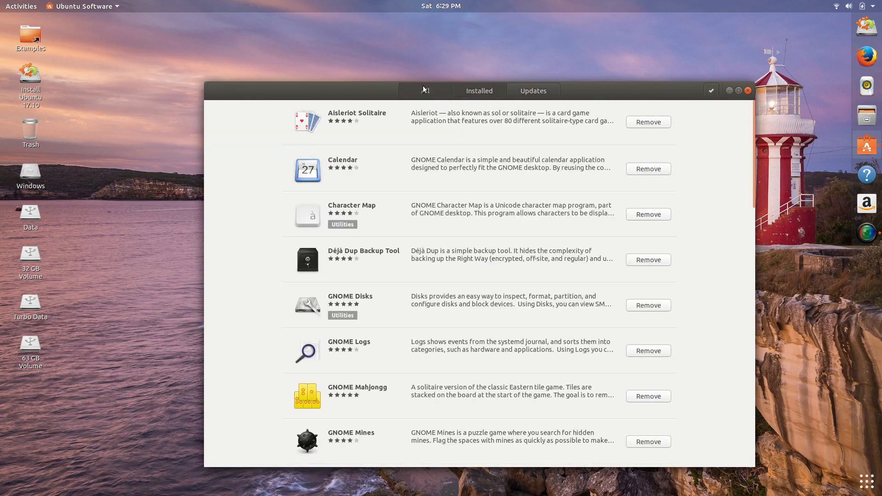
left_click(416, 91)
left_click(479, 91)
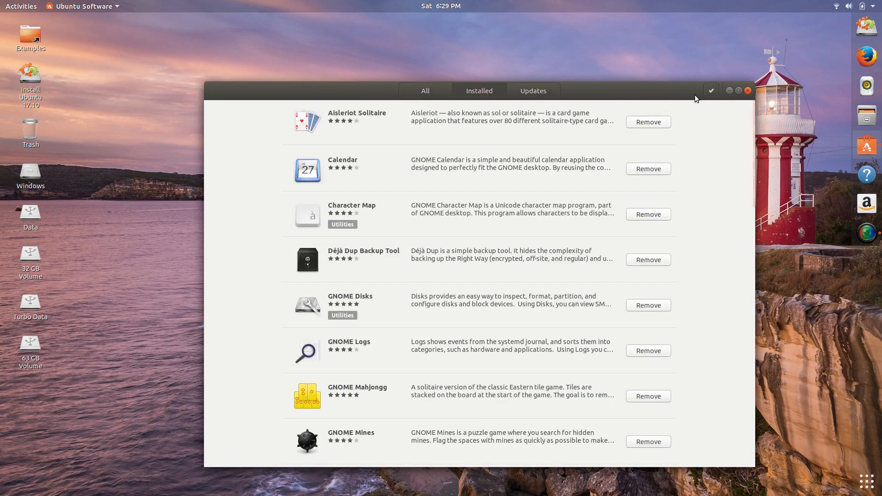
left_click_drag(662, 94, 657, 86)
left_click(520, 81)
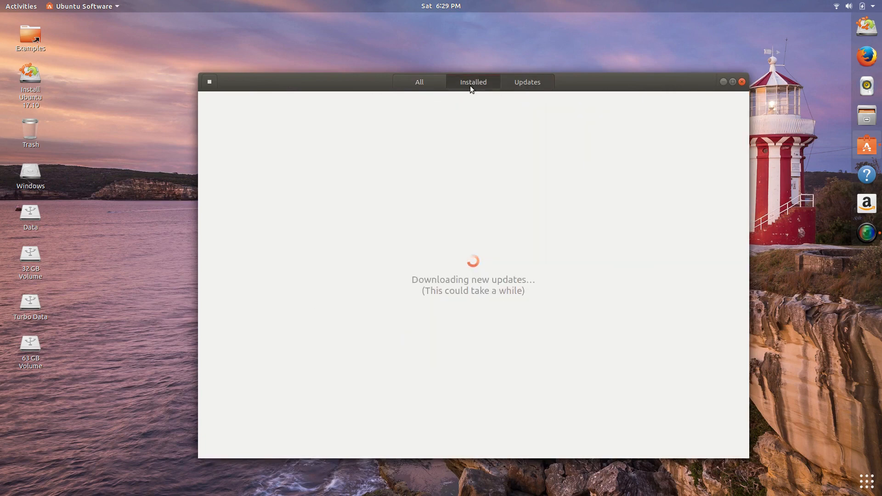
left_click(407, 85)
left_click(478, 85)
left_click(472, 85)
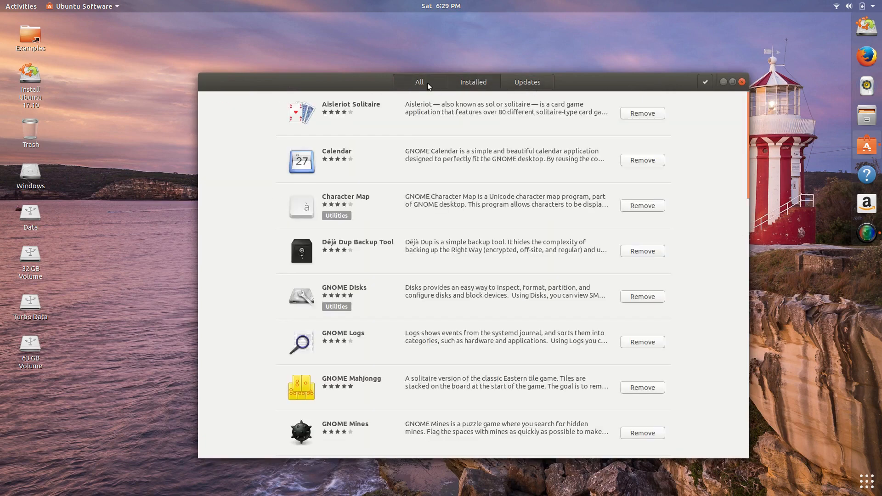
left_click(503, 82)
left_click(487, 85)
left_click(444, 83)
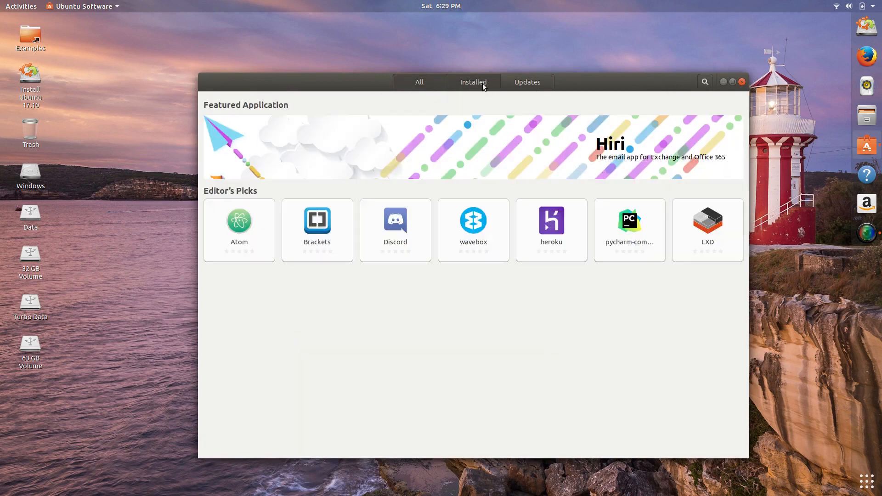
left_click(482, 84)
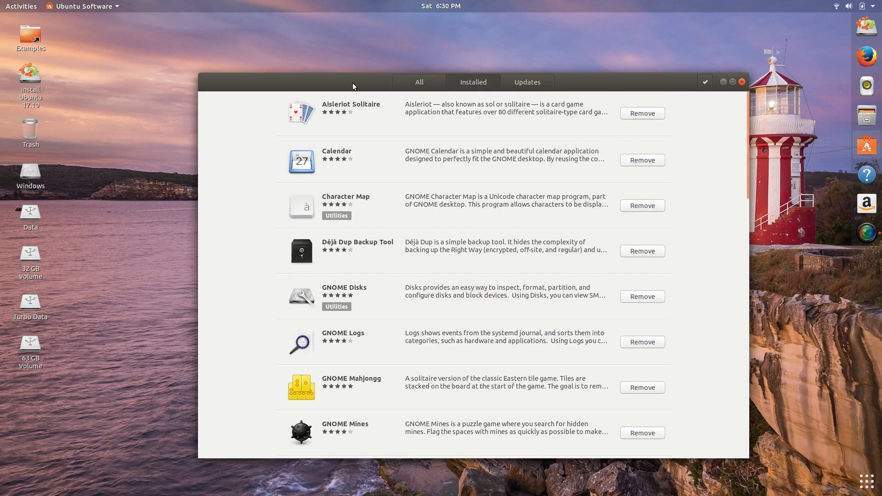
left_click_drag(348, 82, 333, 84)
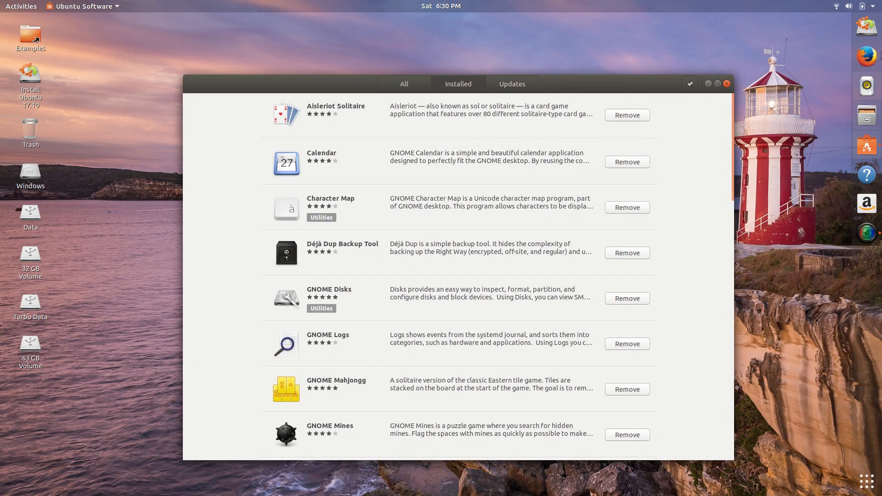
left_click(517, 88)
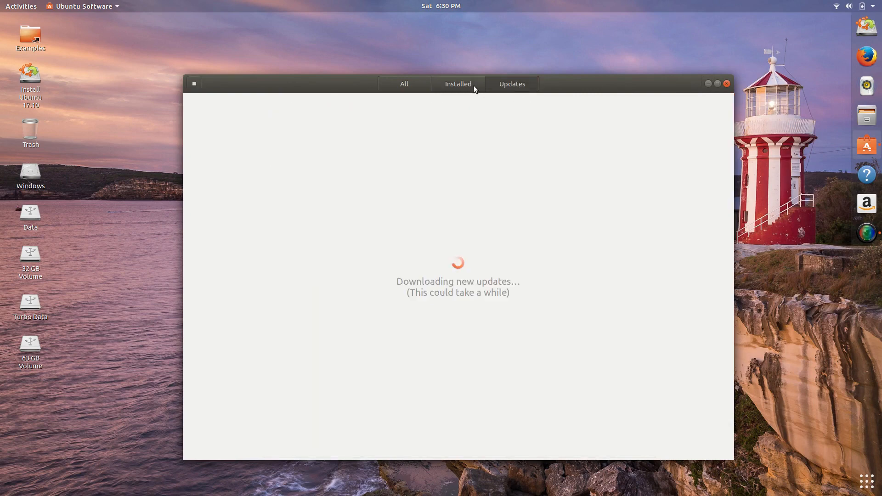
left_click(473, 86)
left_click(508, 86)
- Open the applications overview and look through both pages of all installed applications
left_click(867, 484)
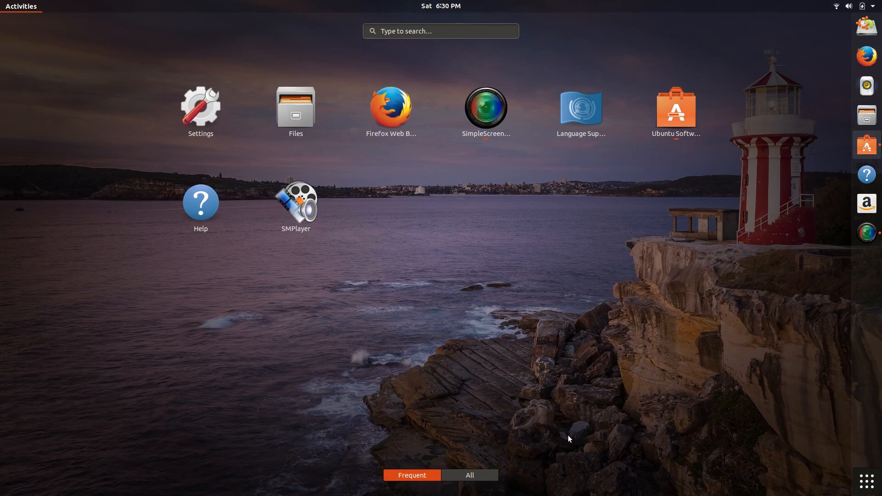
left_click(470, 476)
scroll(700, 259, "down", 1)
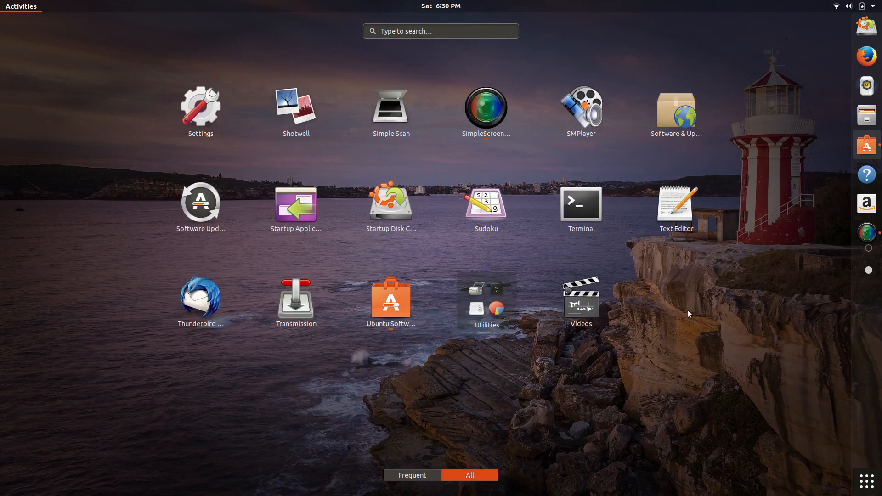
scroll(687, 314, "up", 1)
scroll(721, 284, "down", 1)
scroll(719, 290, "up", 1)
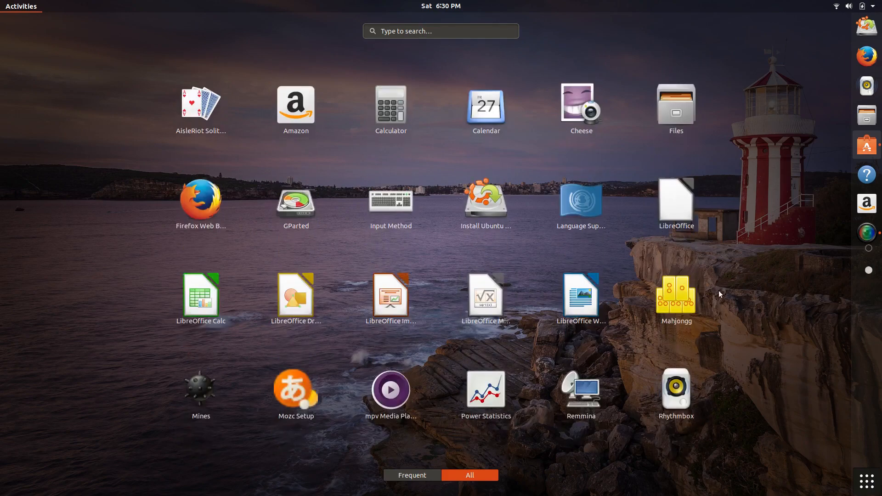
scroll(381, 309, "down", 1)
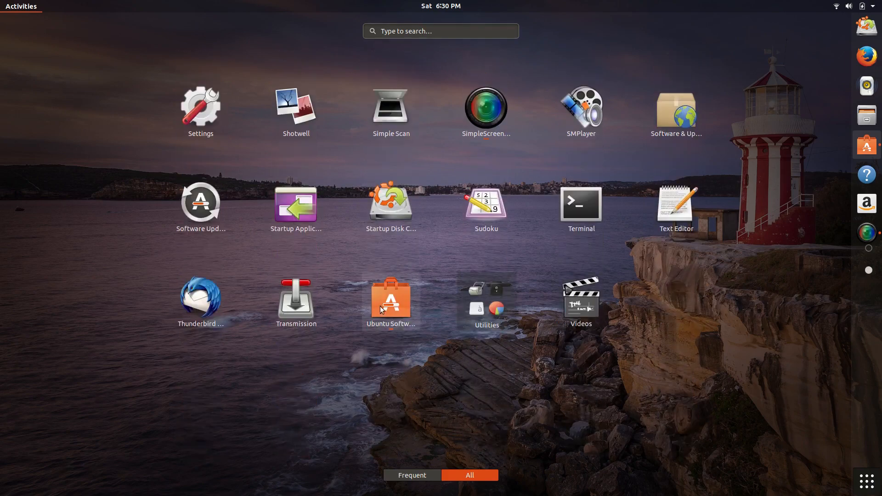
- Open the Utilities folder in the applications overview, close it, and open it again to view its tools
left_click(486, 307)
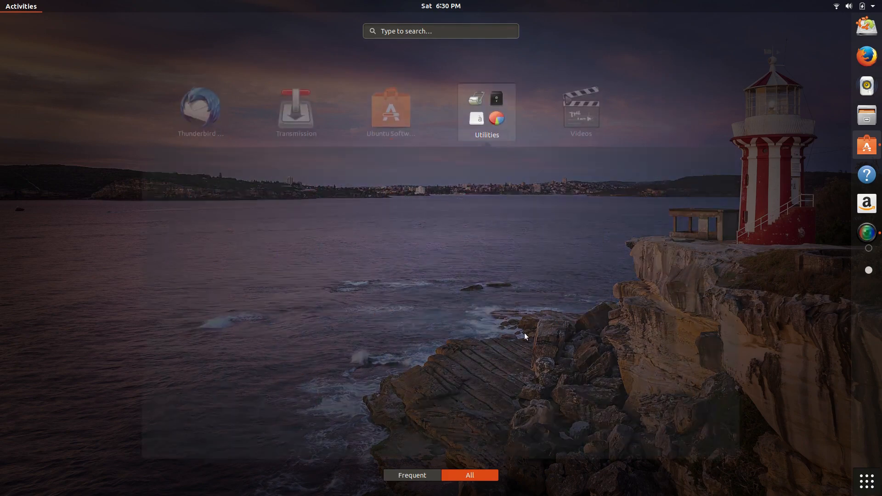
left_click(492, 106)
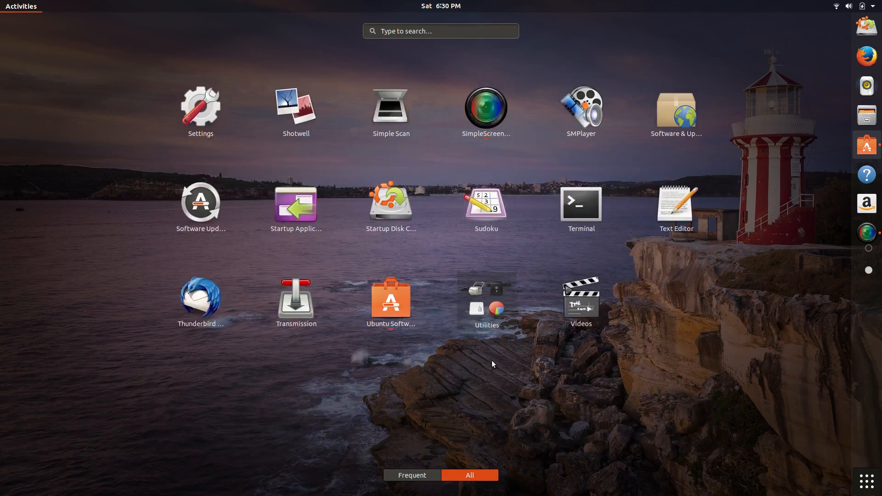
left_click(488, 324)
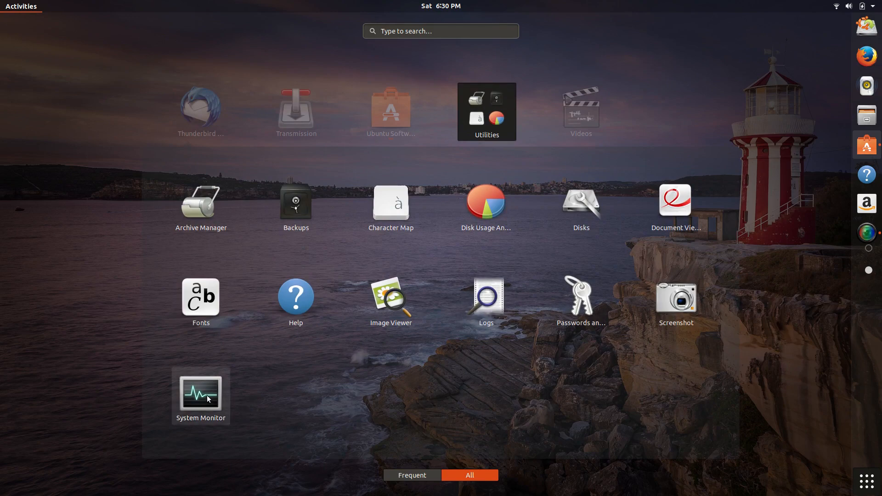
- Open System Monitor from the Utilities folder, show its resource graphs, and enlarge and reposition the window
left_click(206, 395)
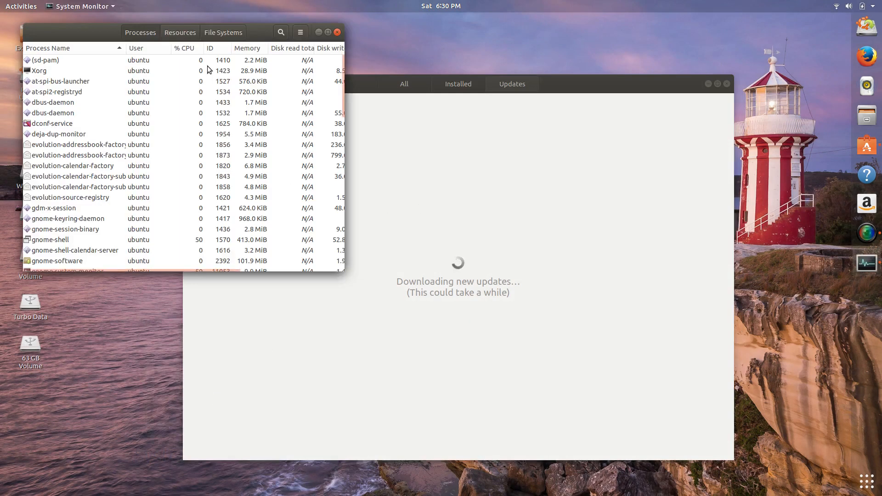
left_click(191, 34)
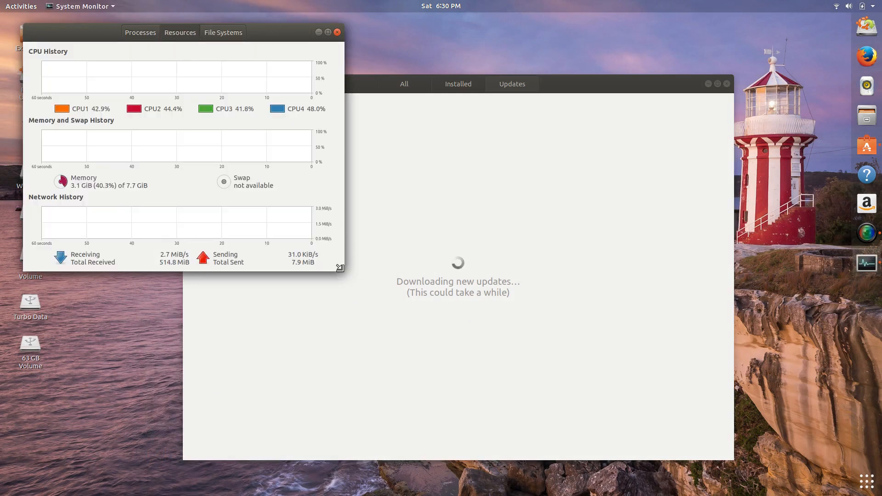
left_click_drag(345, 272, 455, 342)
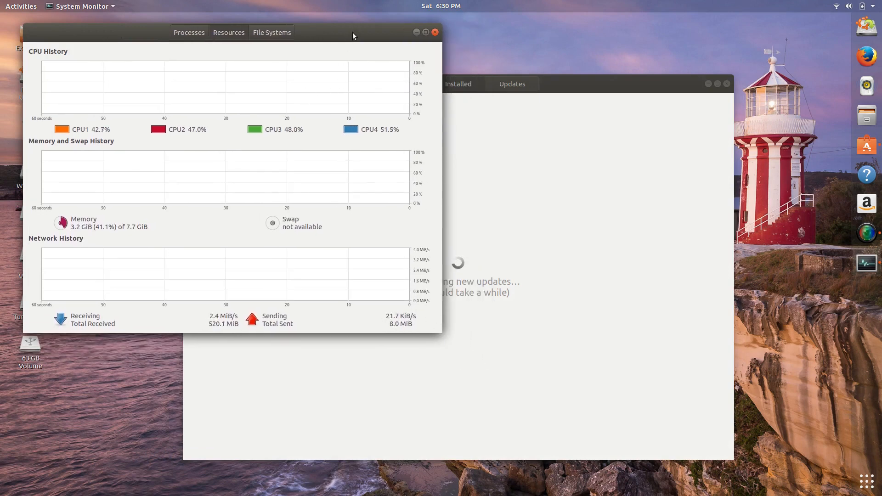
left_click_drag(354, 36, 424, 89)
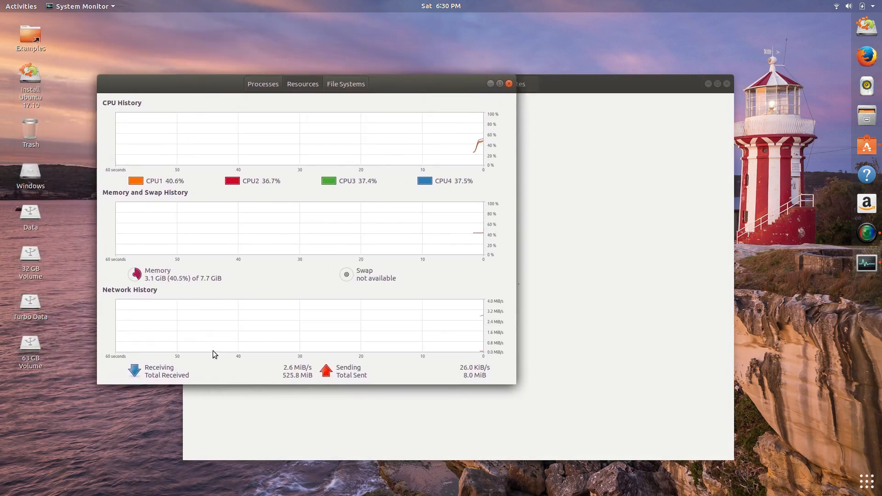
- View System Monitor's File Systems section, return to the resource graphs, and close System Monitor
left_click(337, 86)
left_click(299, 84)
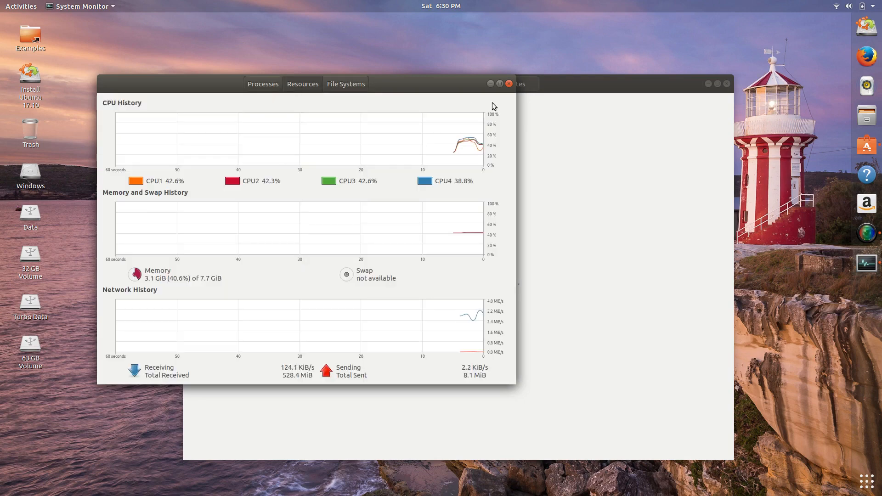
left_click(509, 84)
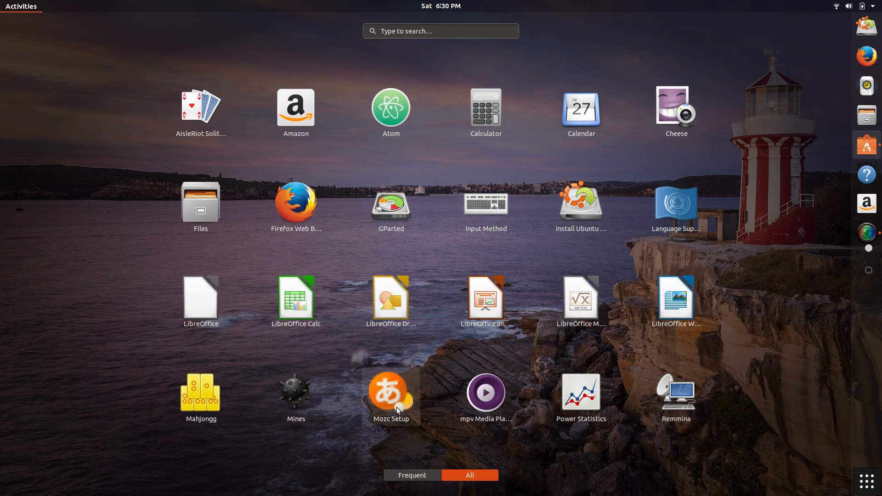
- Look through both pages of the applications overview and launch LibreOffice Writer
scroll(447, 356, "down", 1)
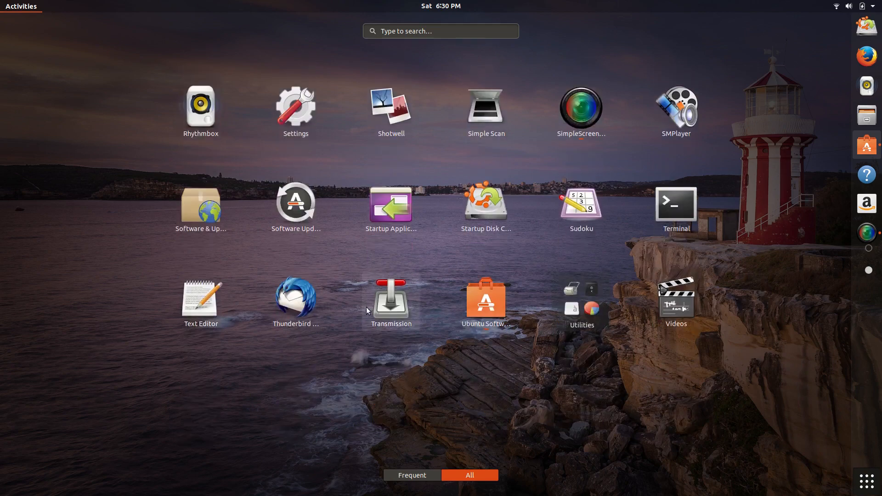
scroll(476, 386, "up", 1)
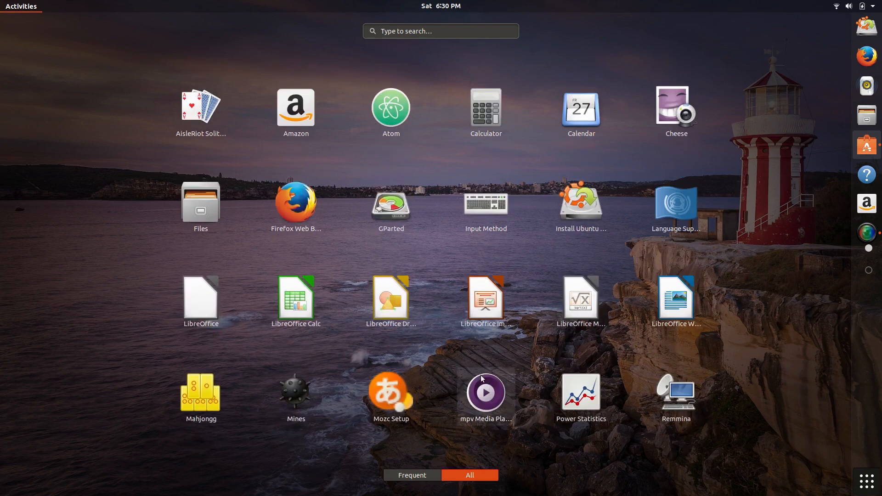
left_click(661, 318)
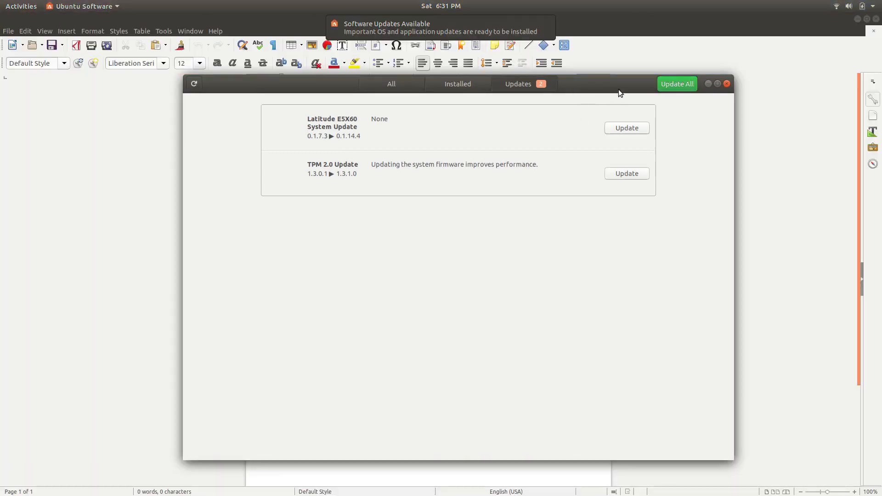
- Shift the Ubuntu Software window slightly and minimize the LibreOffice Writer window behind it
left_click_drag(619, 89, 614, 94)
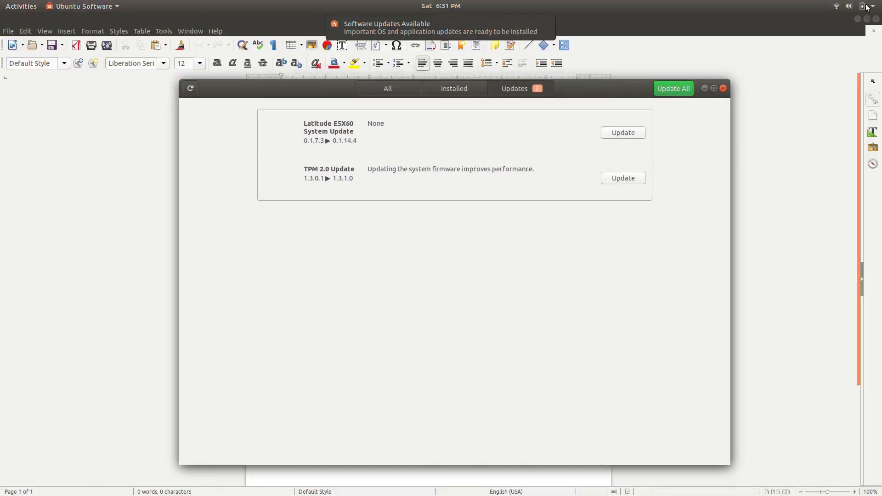
left_click(858, 19)
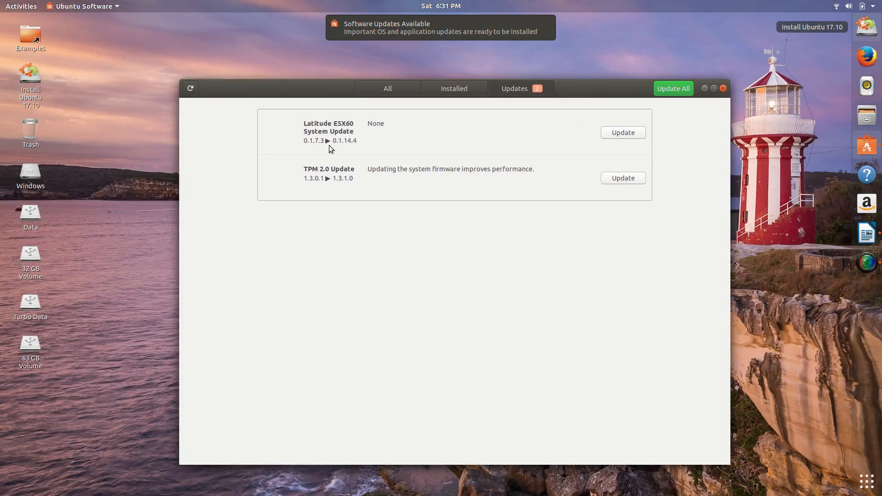